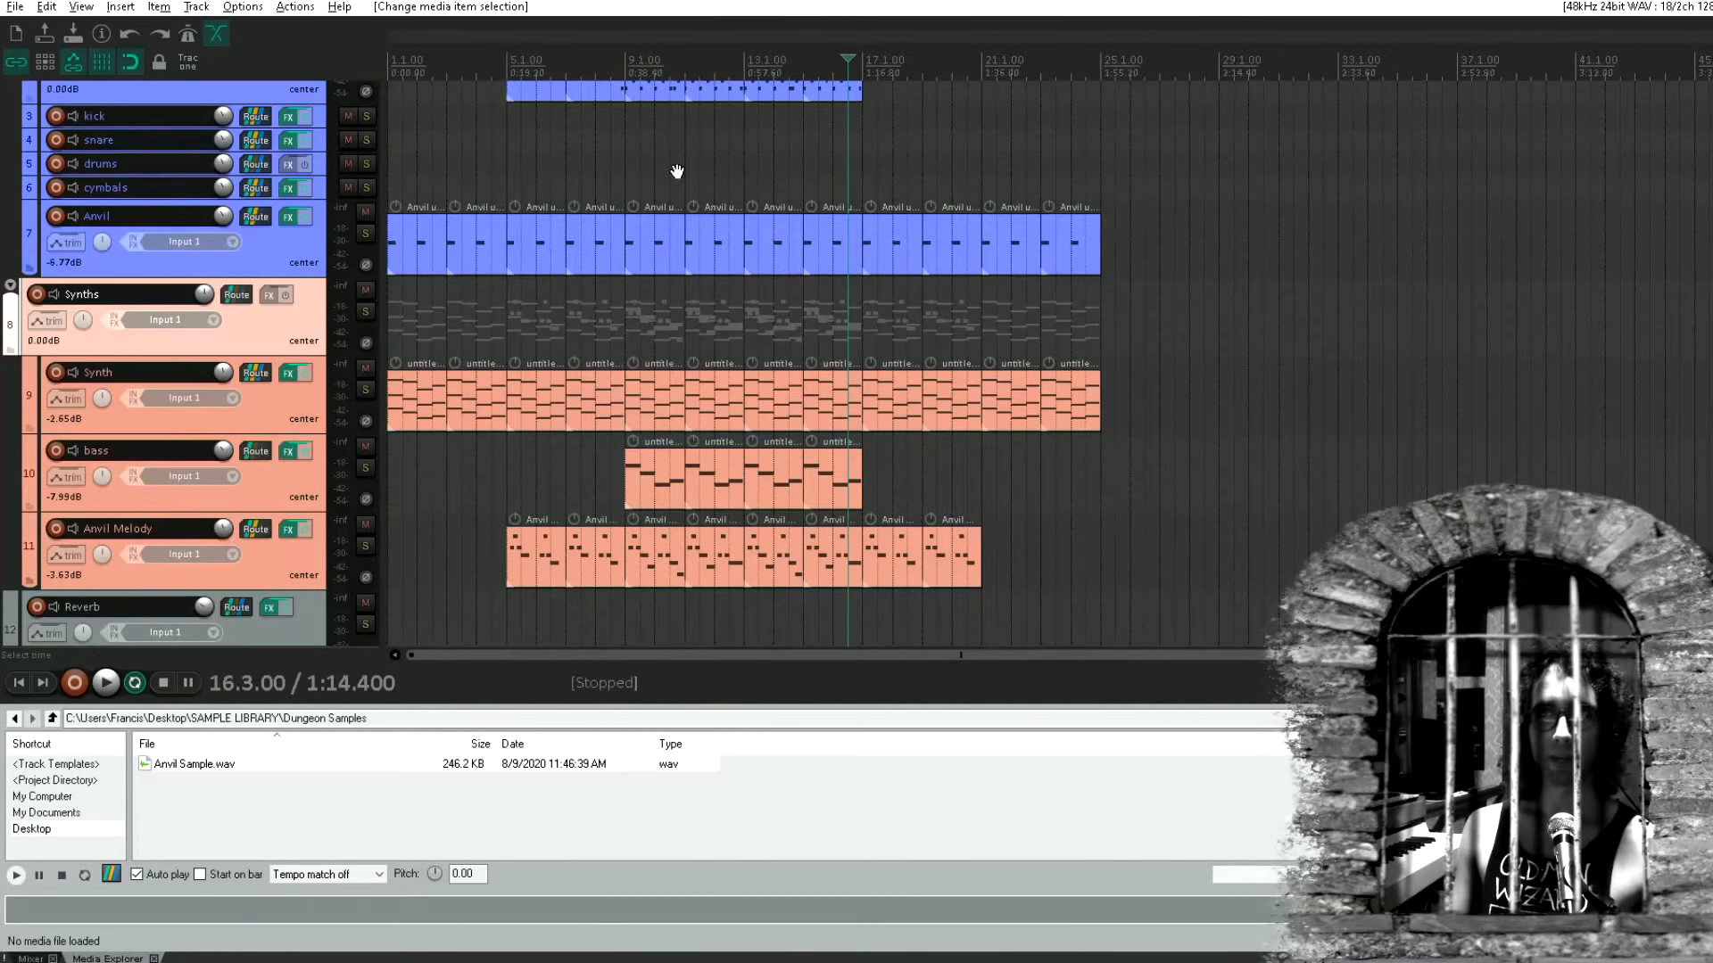
# Show the mixer in the docker in place of the media explorer
pyautogui.scroll(5, 676, 171)
pyautogui.scroll(-5, 899, 533)
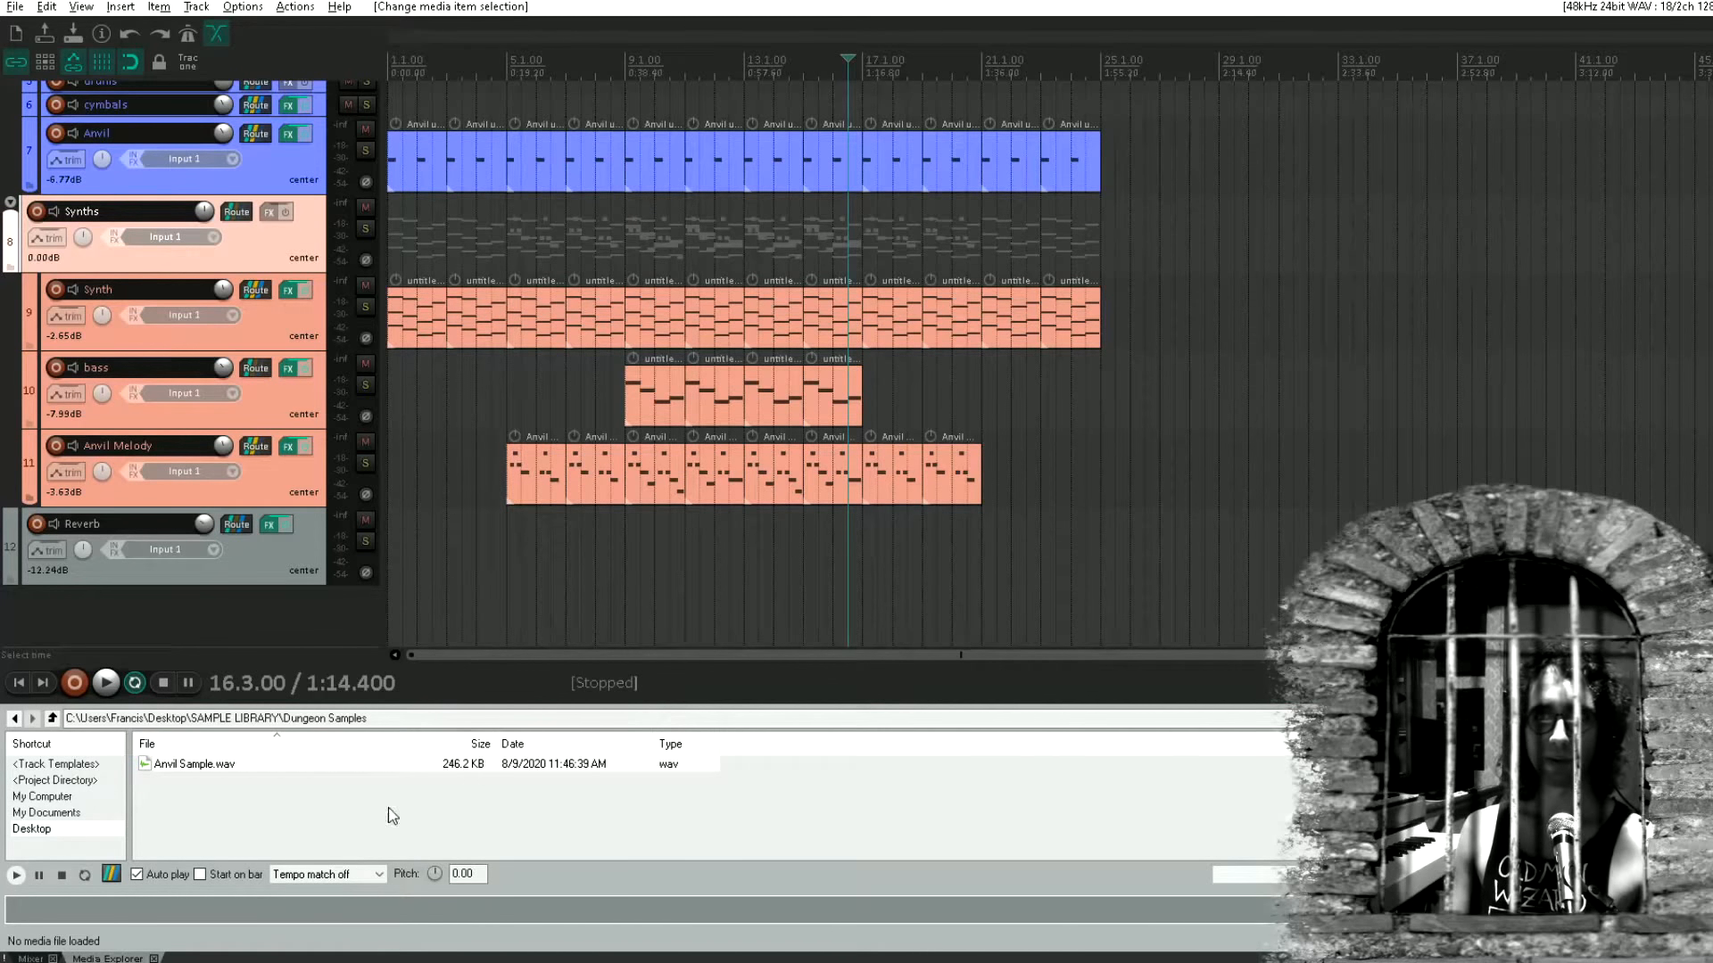
pyautogui.click(30, 958)
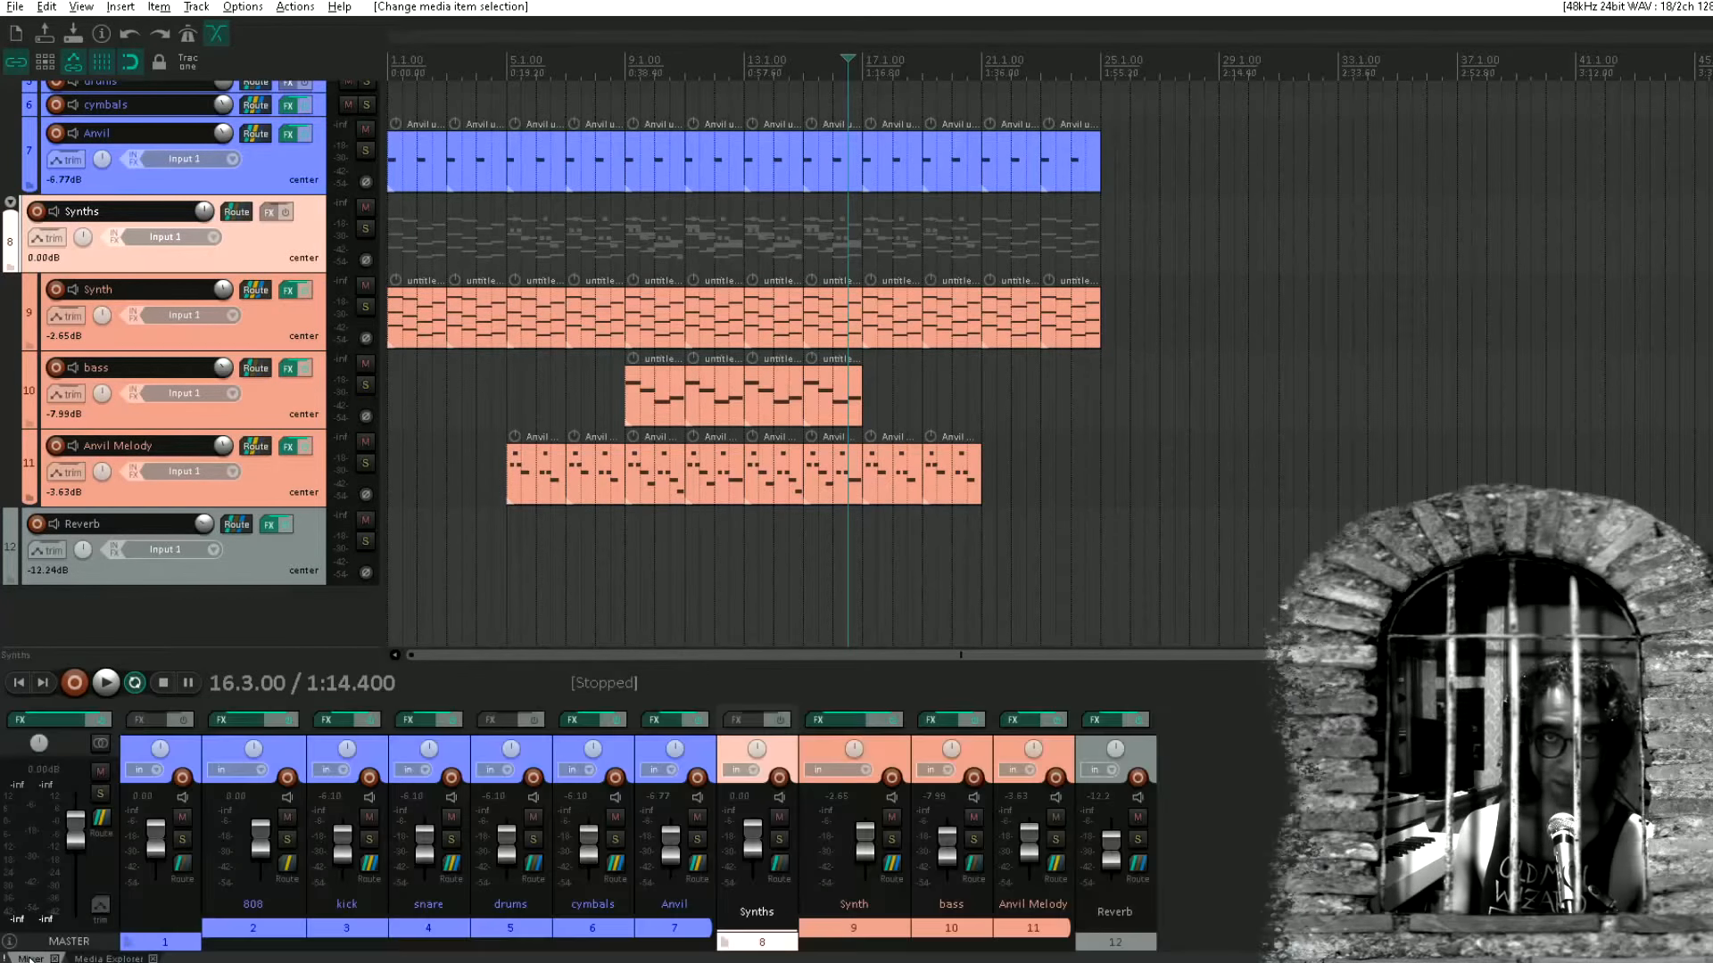
# Make a time selection from bar 9 to bar 17 and start playback of that section
pyautogui.scroll(3, 649, 404)
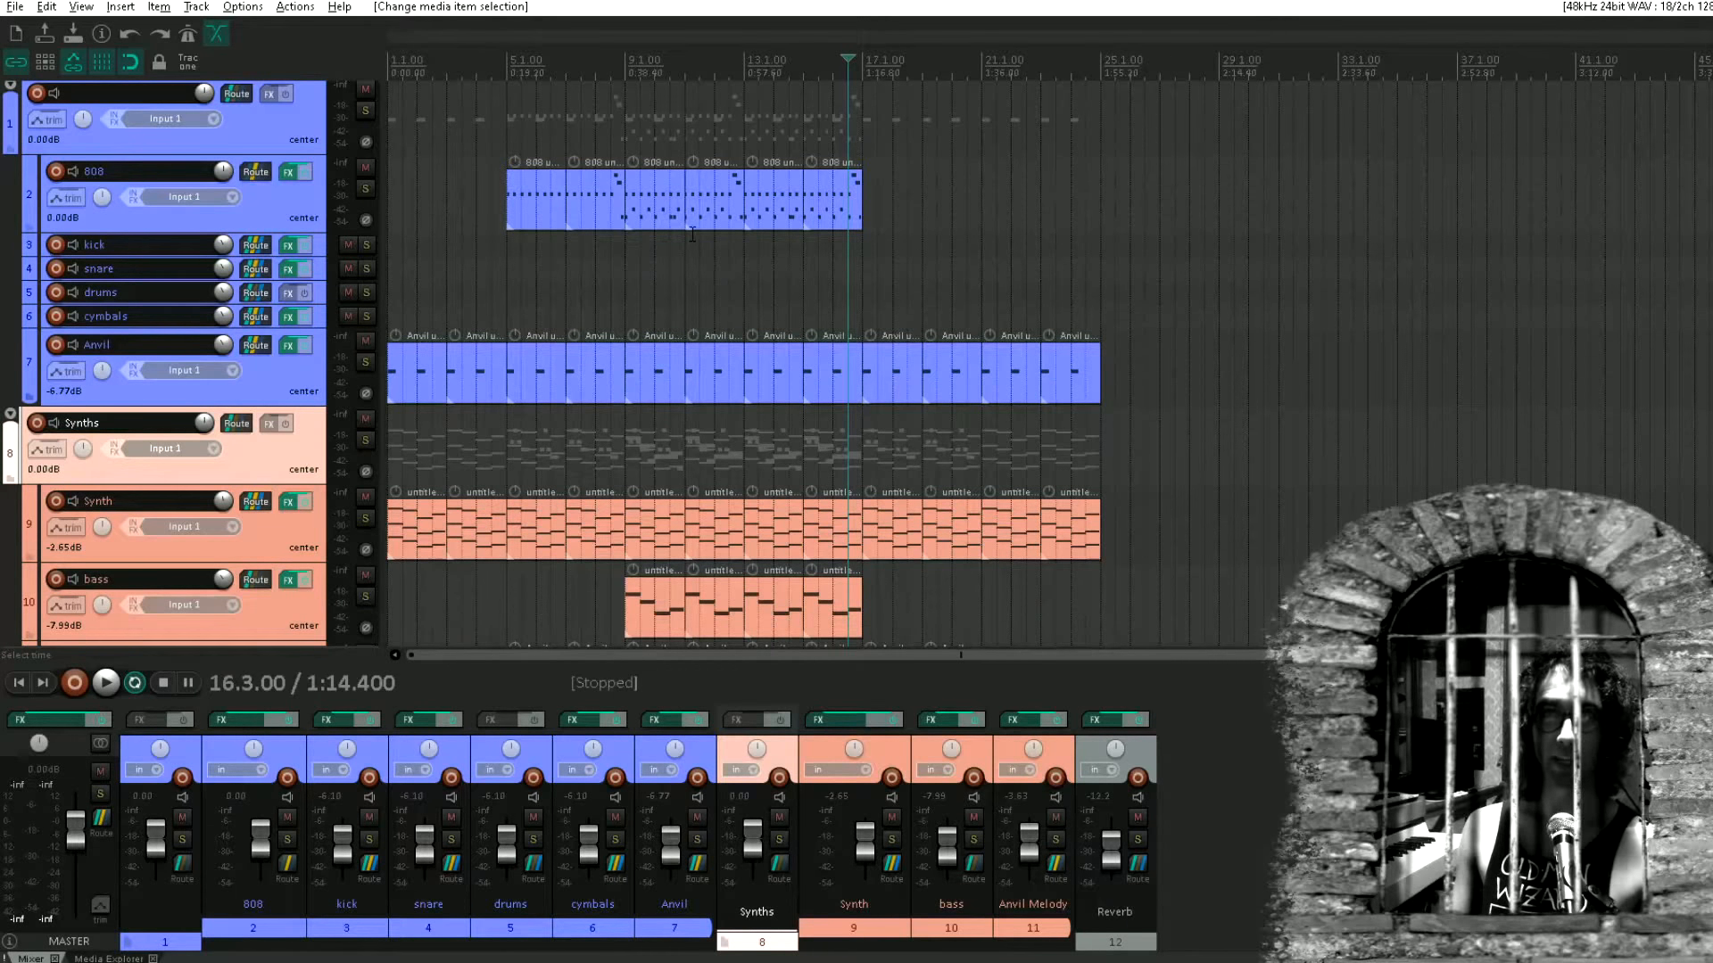
pyautogui.scroll(-1, 687, 241)
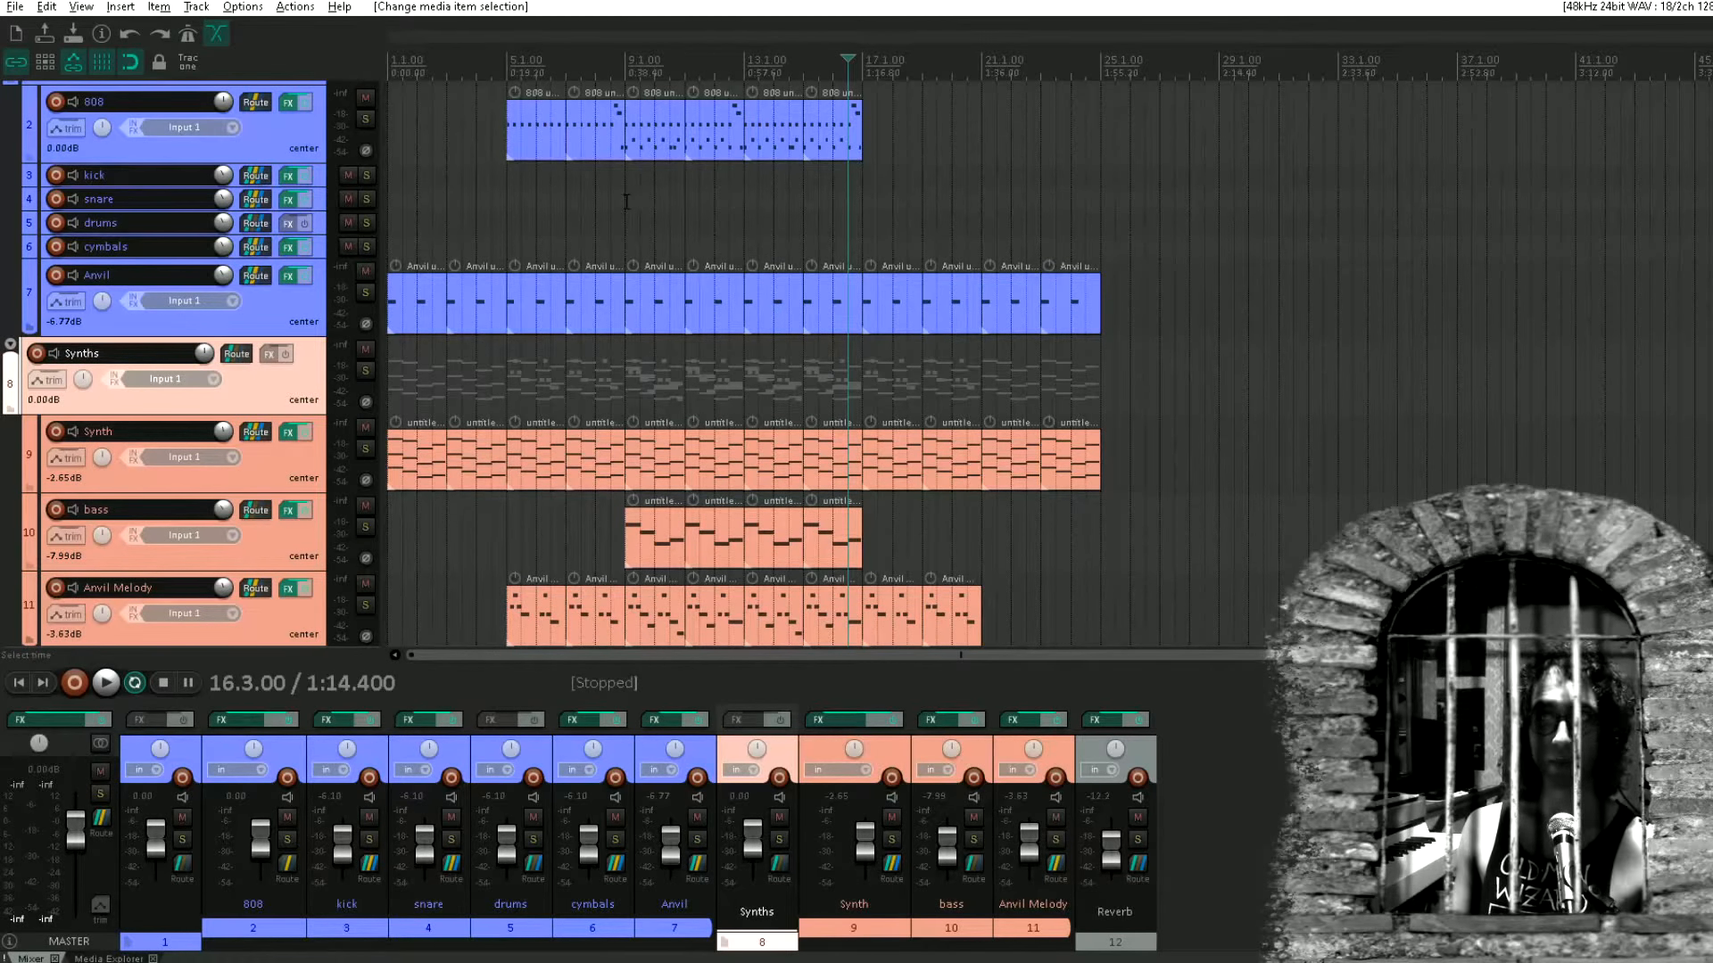
pyautogui.moveTo(631, 189); pyautogui.dragTo(861, 205)
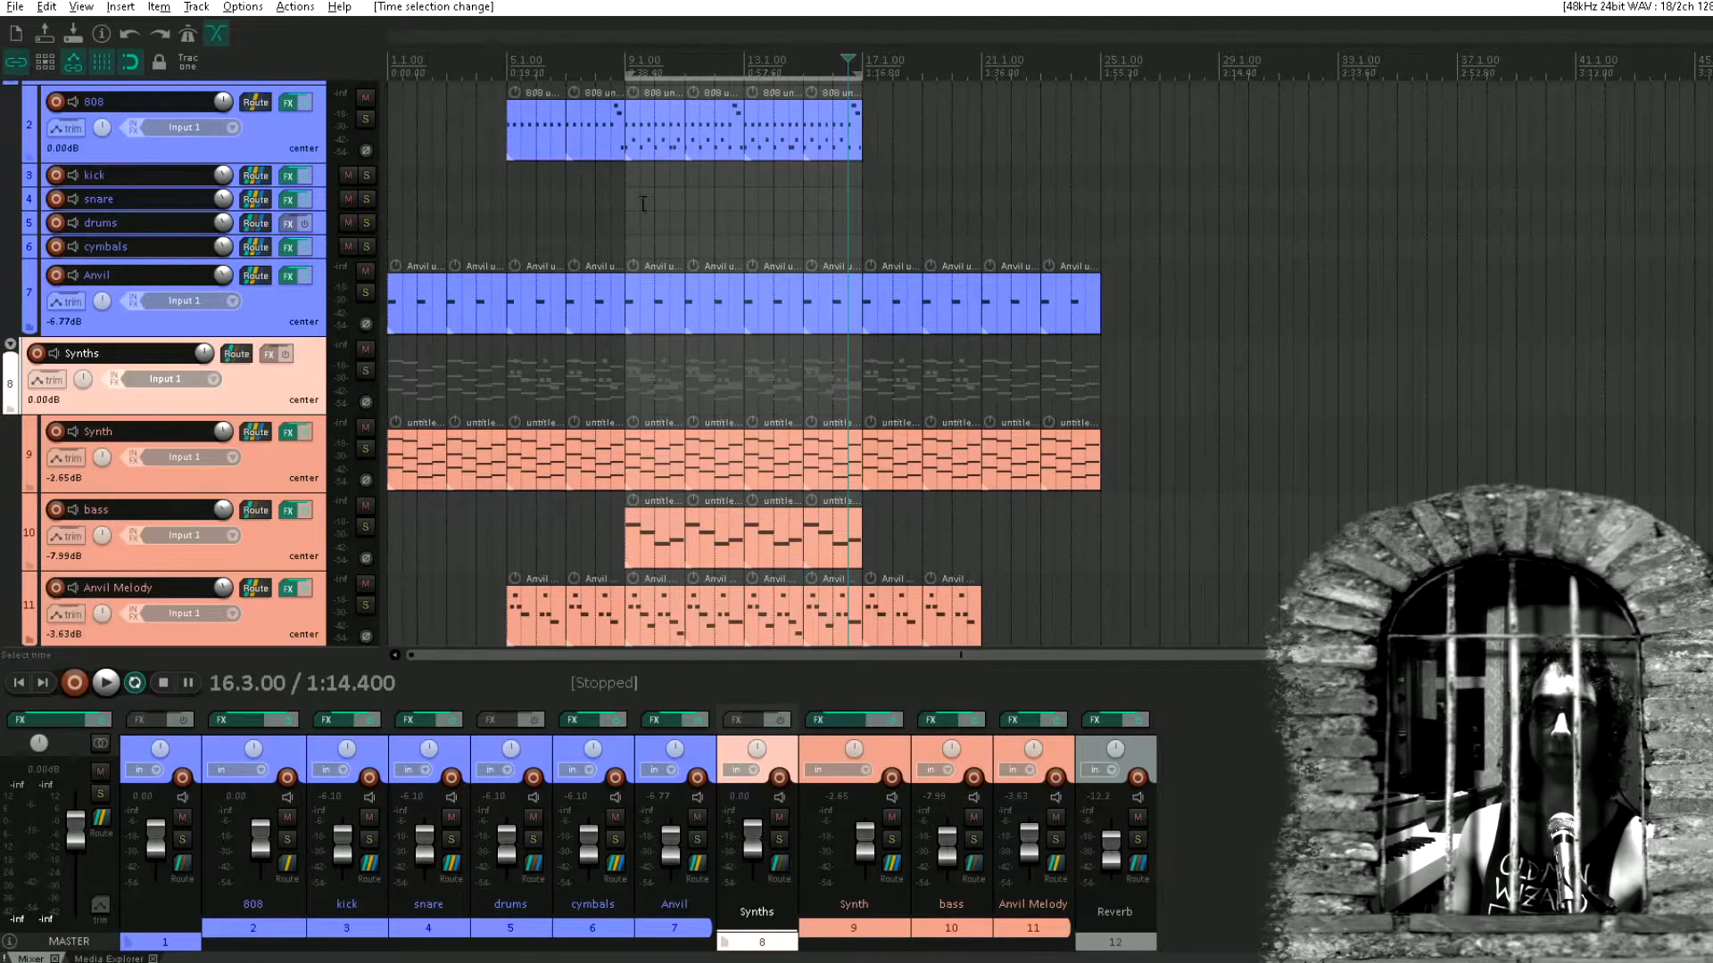
pyautogui.scroll(-3, 719, 119)
pyautogui.scroll(2, 727, 179)
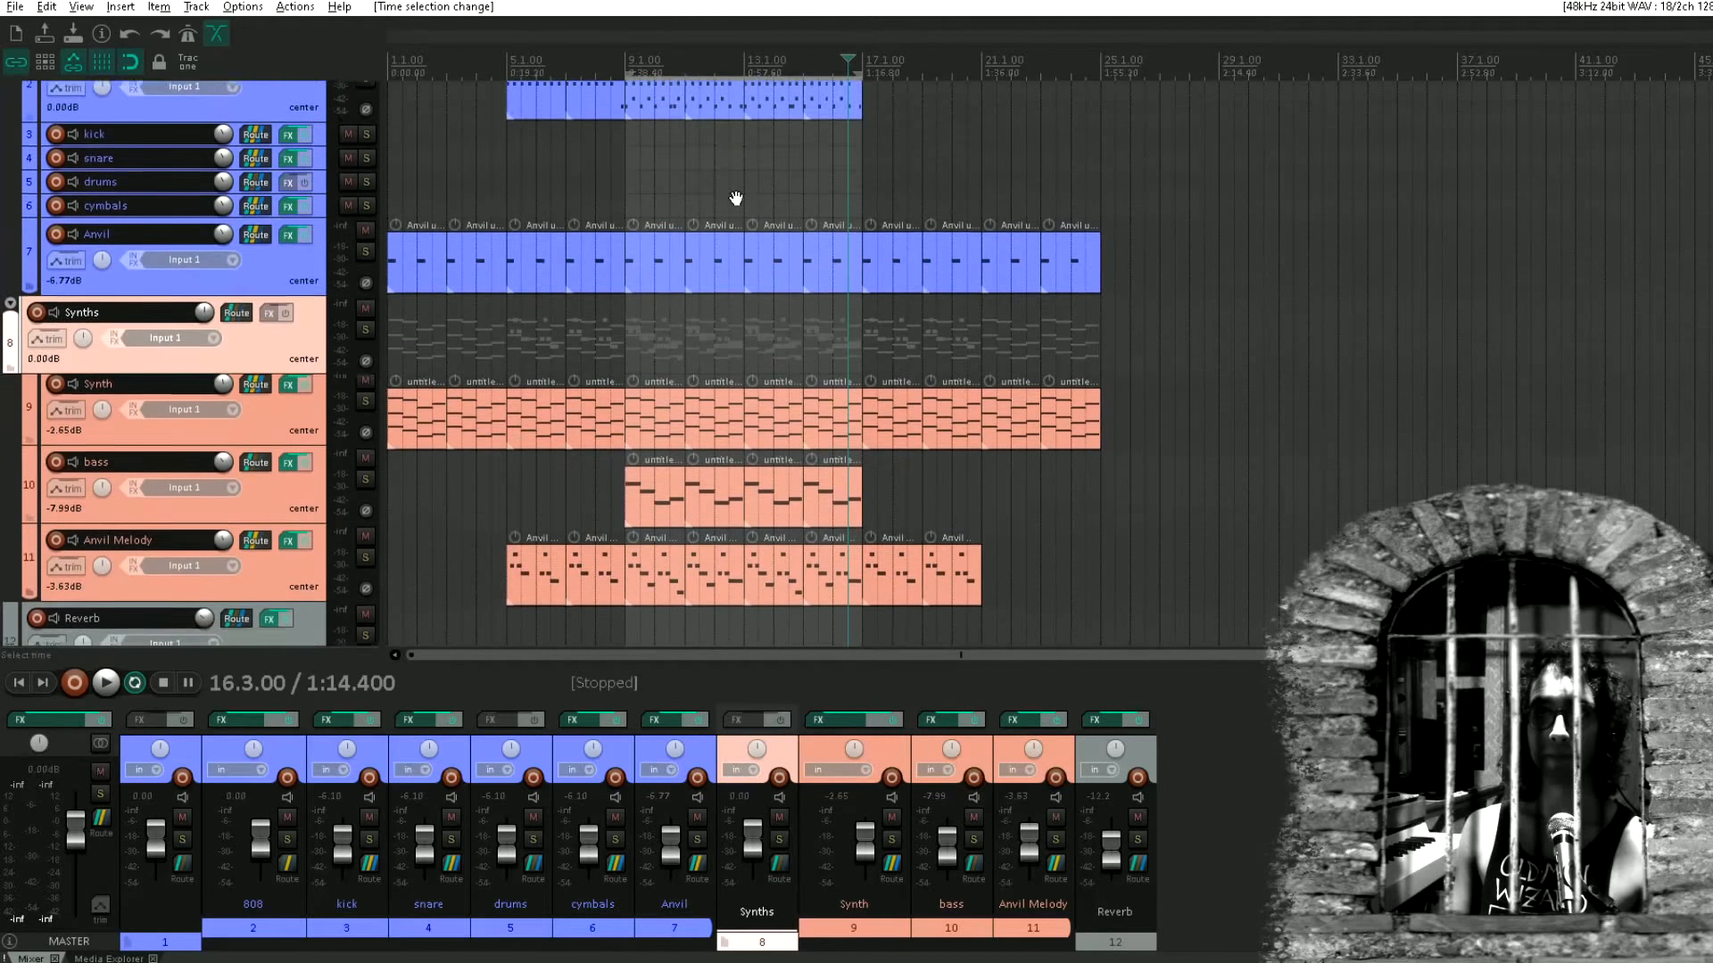
pyautogui.scroll(-3, 768, 125)
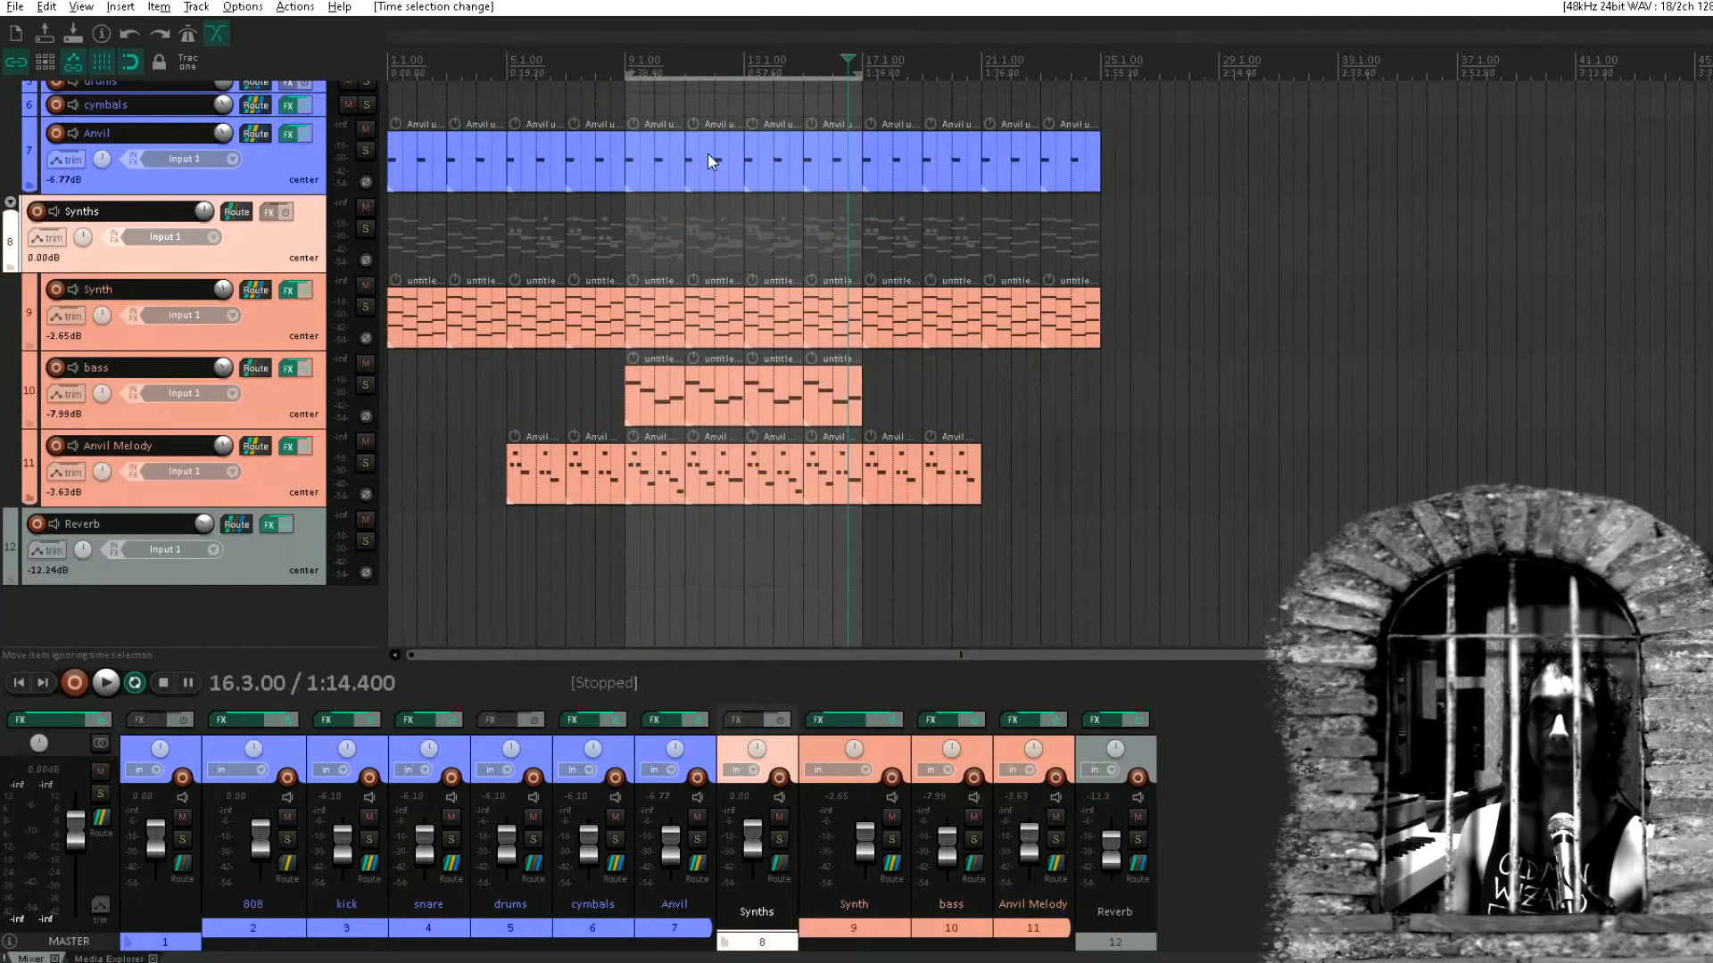
pyautogui.scroll(2, 660, 241)
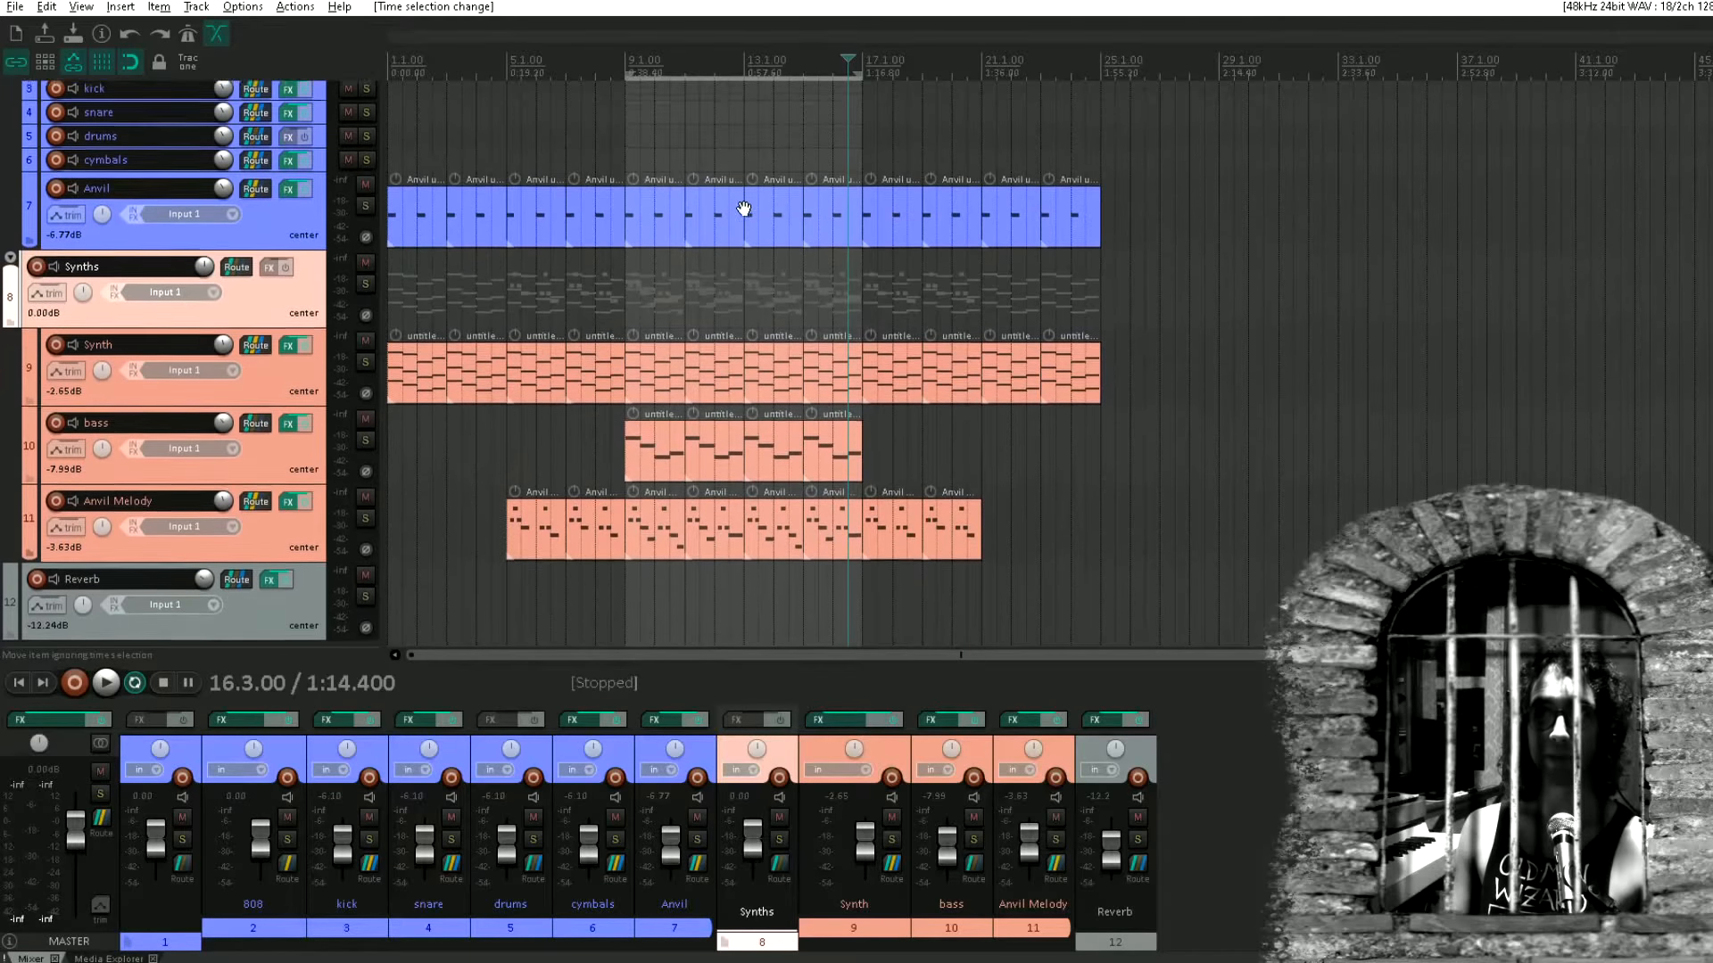
pyautogui.press('space')
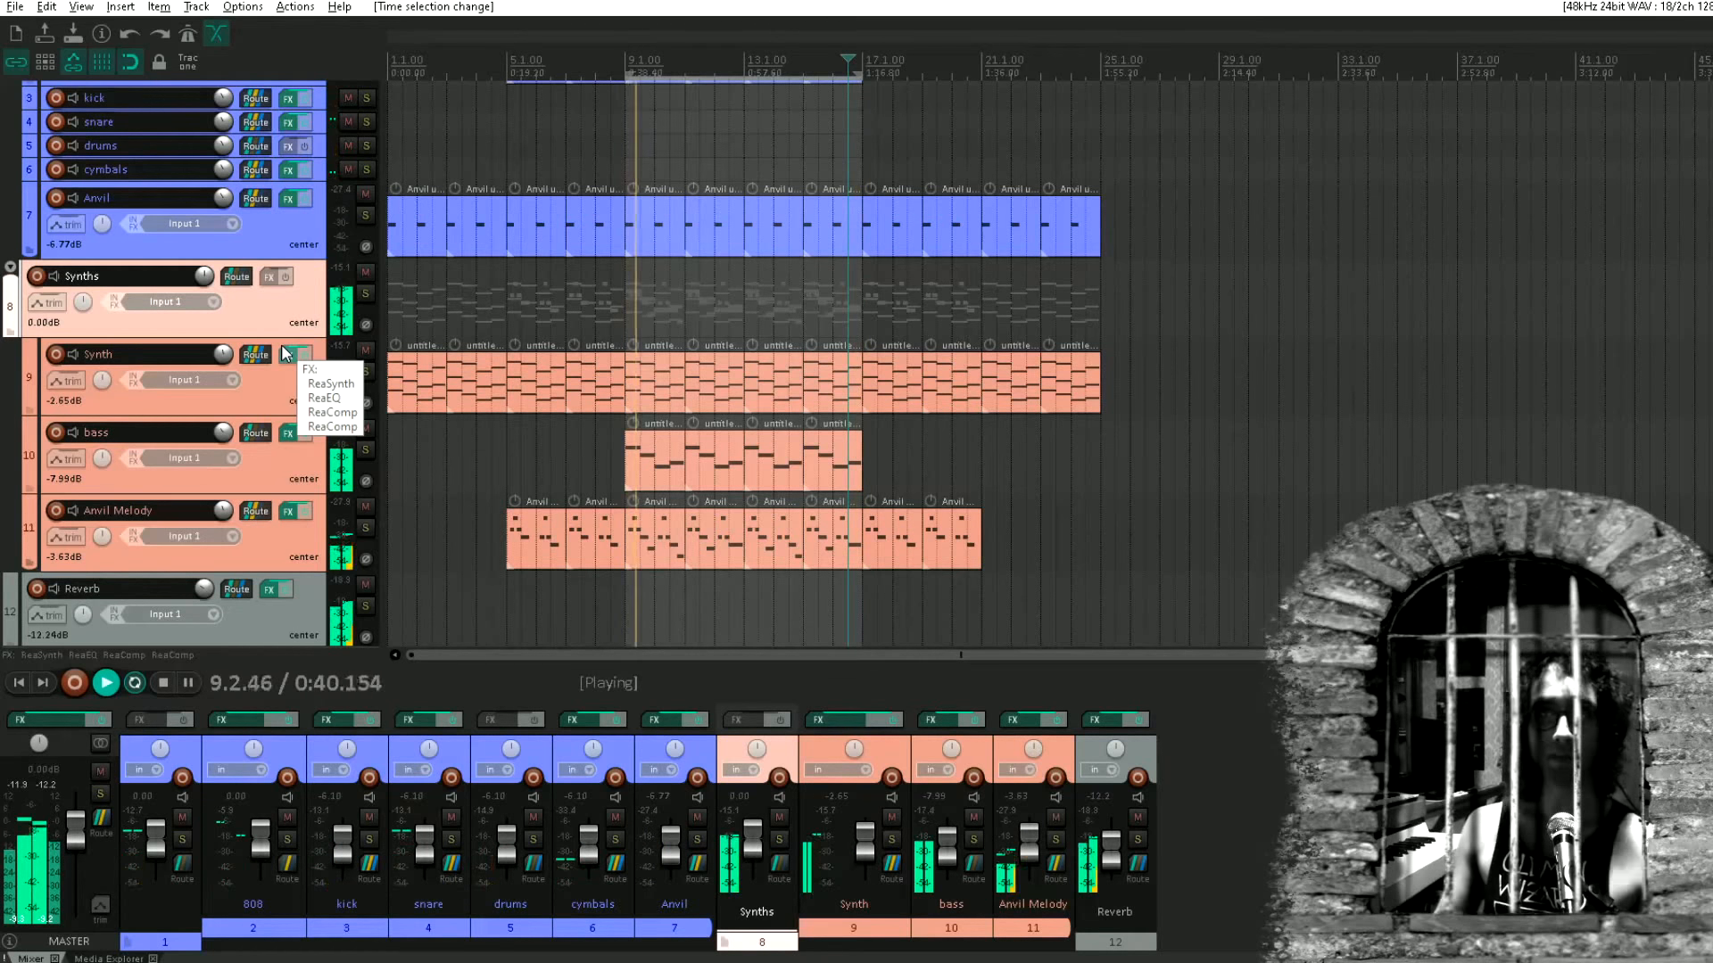
# Add the JS Delay w/Tempo Ping-Pong effect to the bass track's FX chain while the section plays
pyautogui.click(289, 434)
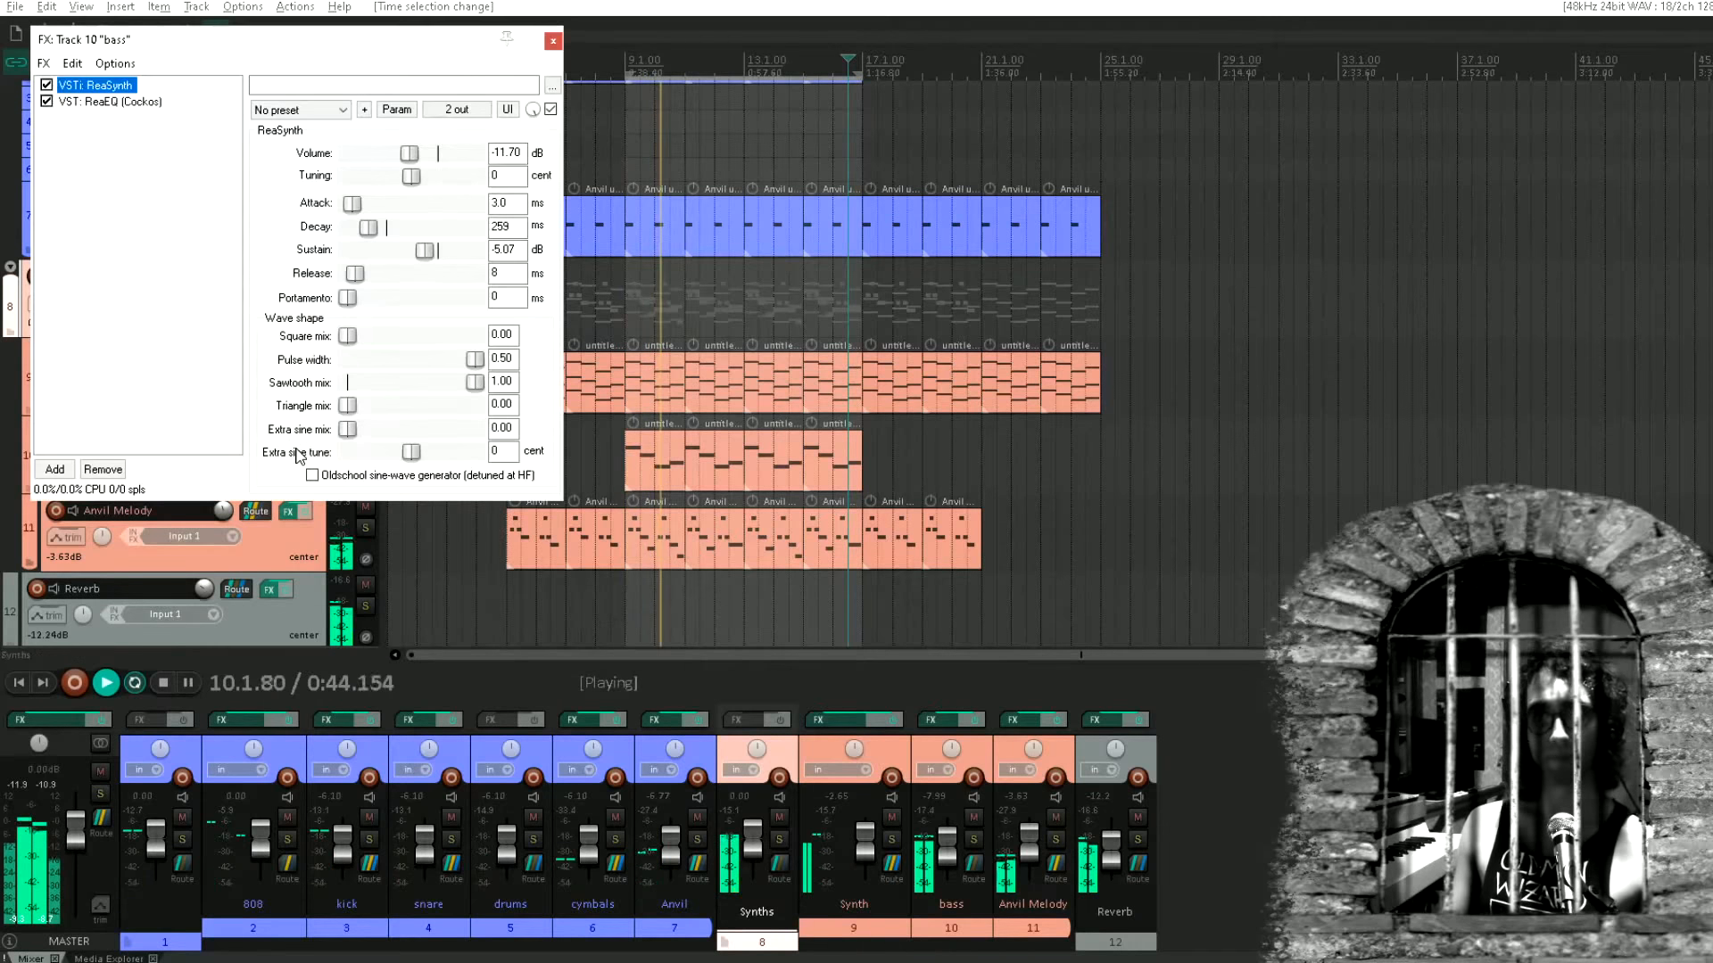
pyautogui.doubleClick(162, 204)
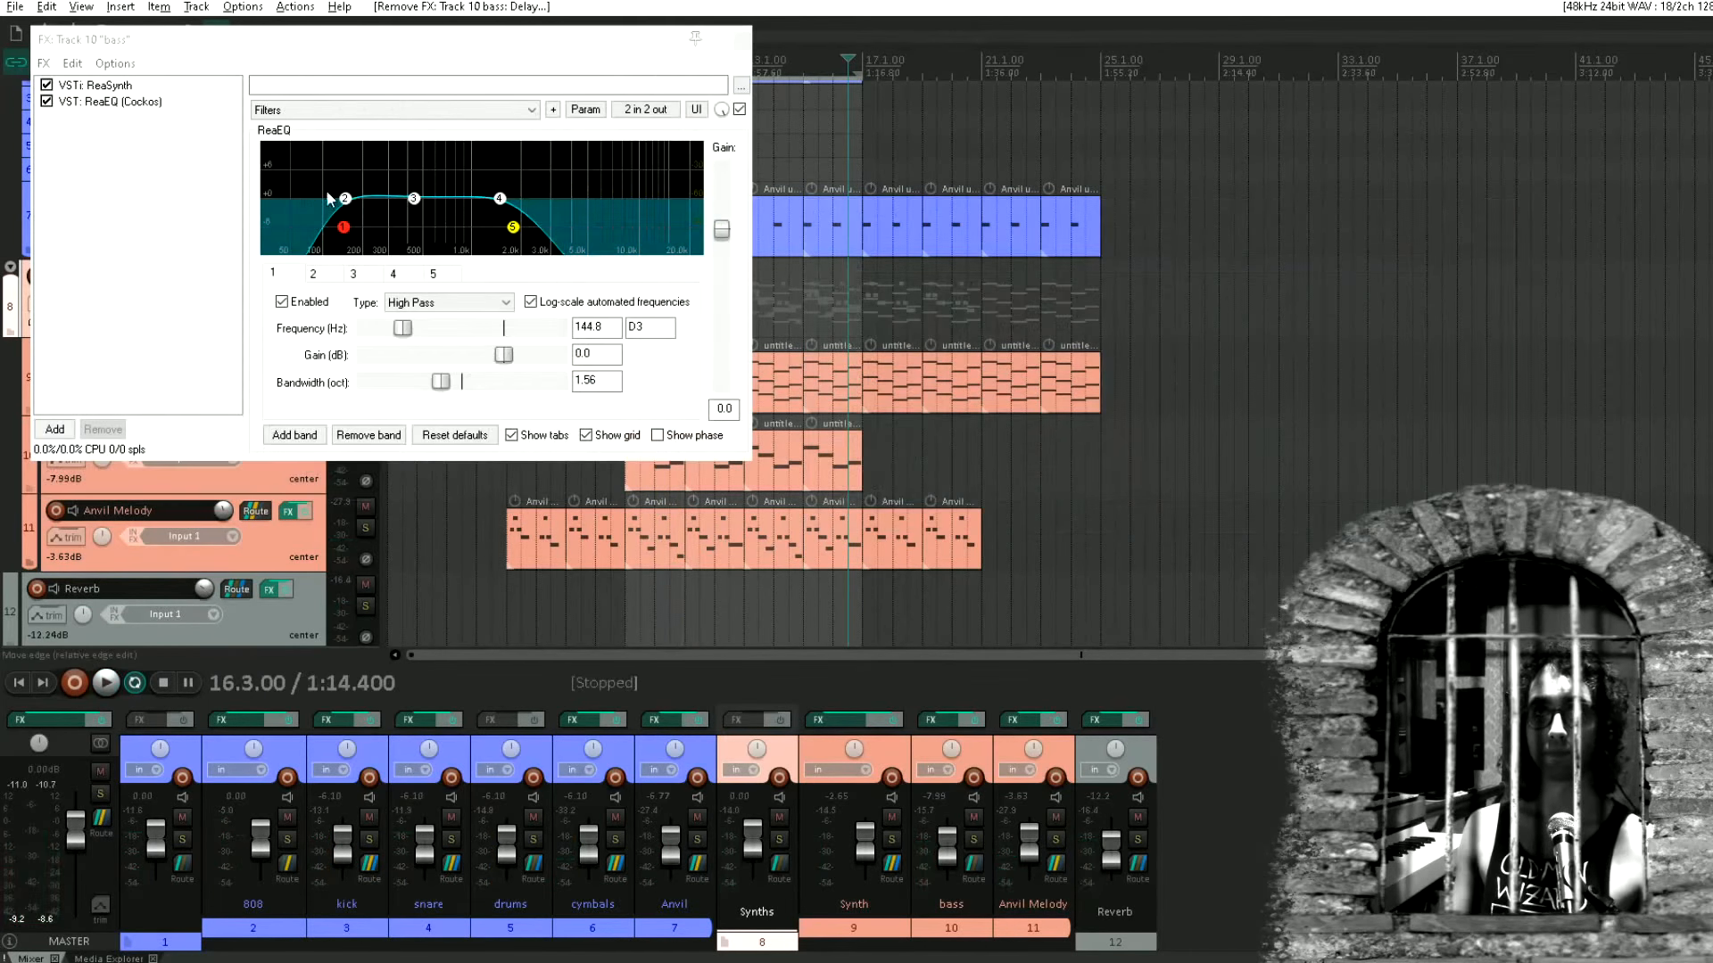
pyautogui.press('space')
pyautogui.doubleClick(172, 202)
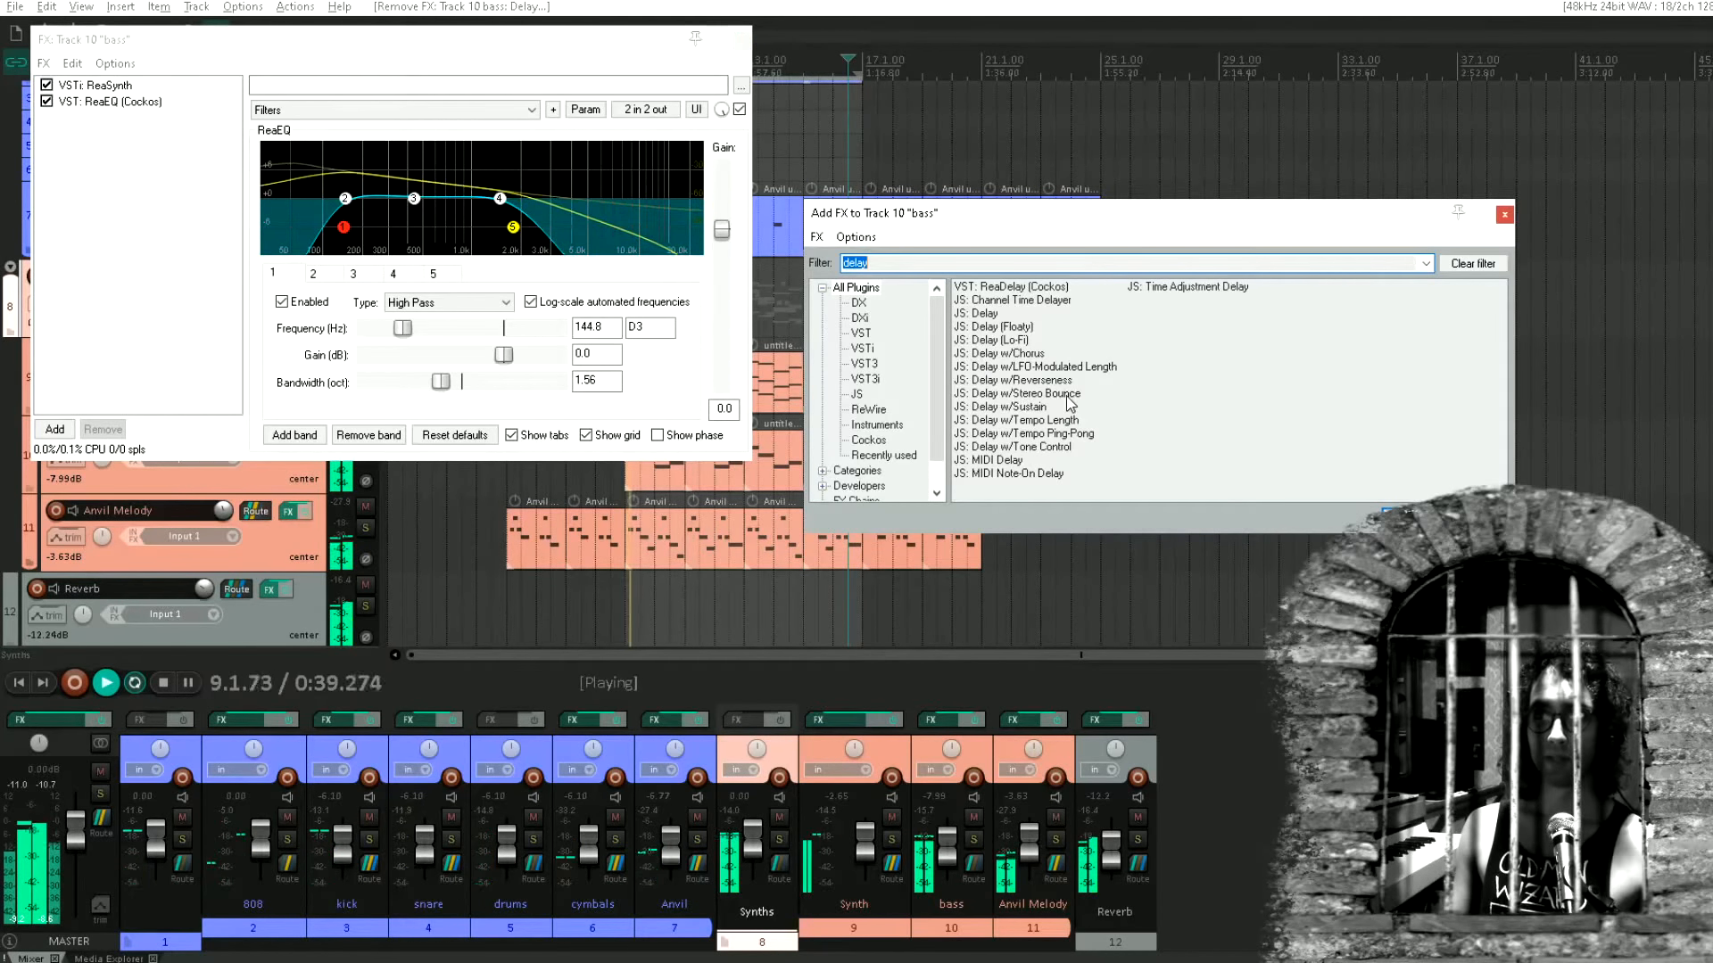
pyautogui.doubleClick(1040, 433)
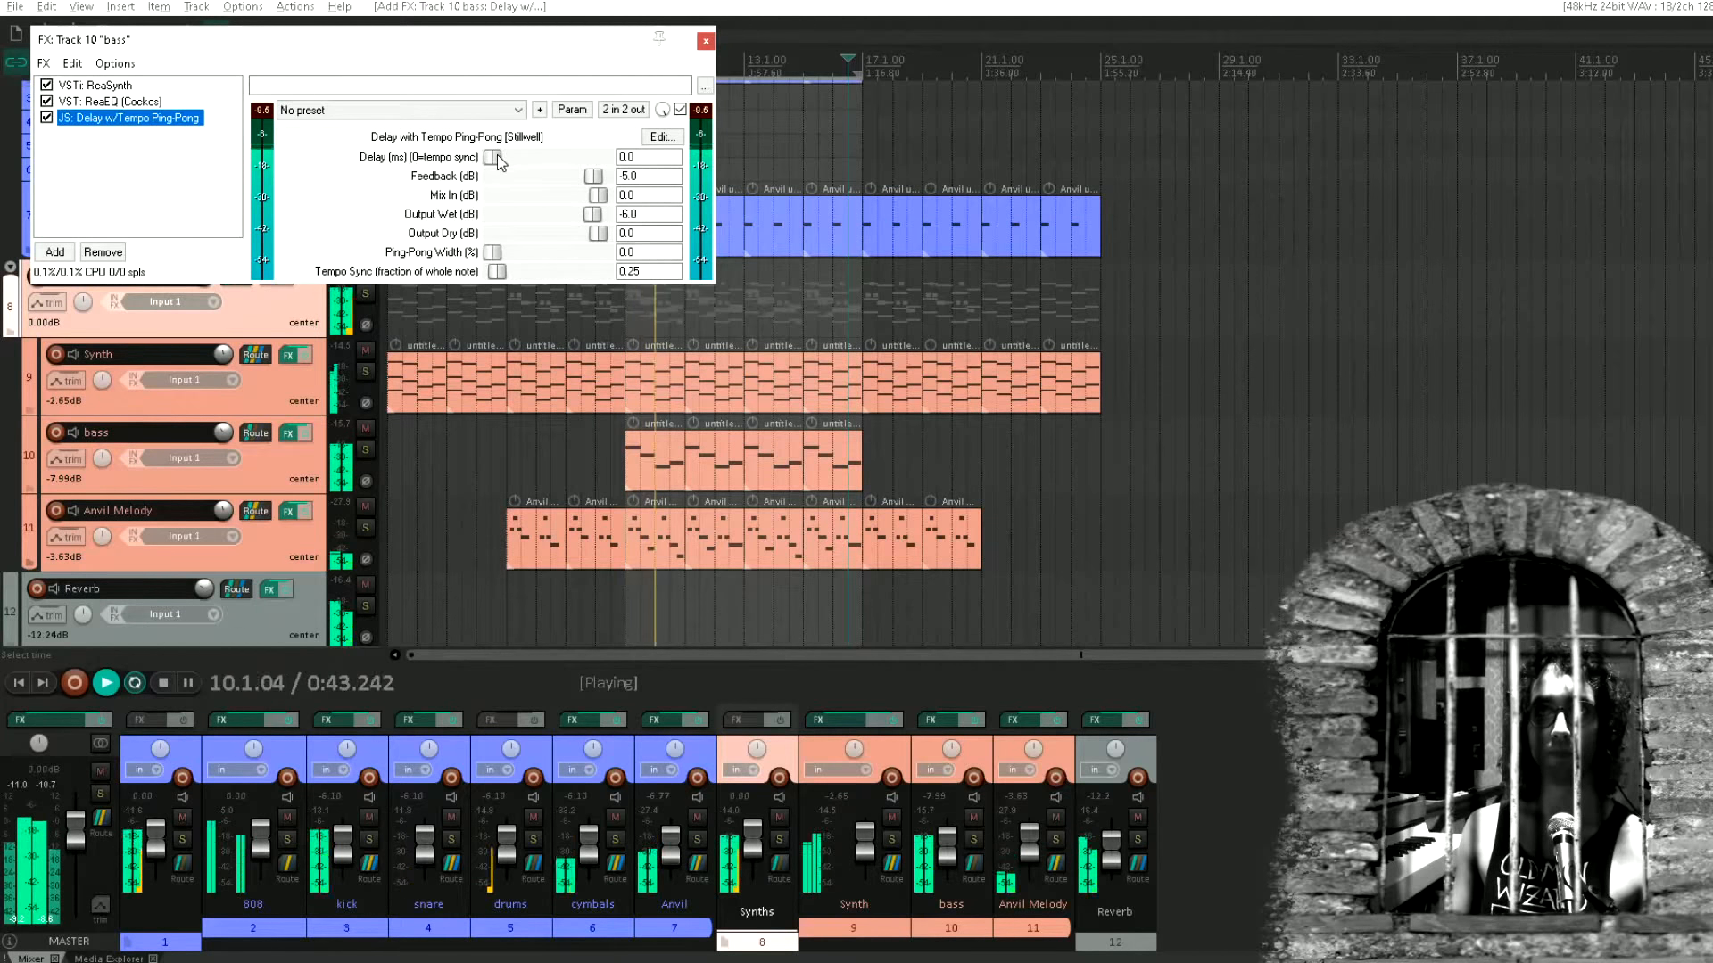
# Set the bass delay's ping-pong width to 100%, tempo sync to 0.5 and wet output to -4 dB
pyautogui.click(498, 156)
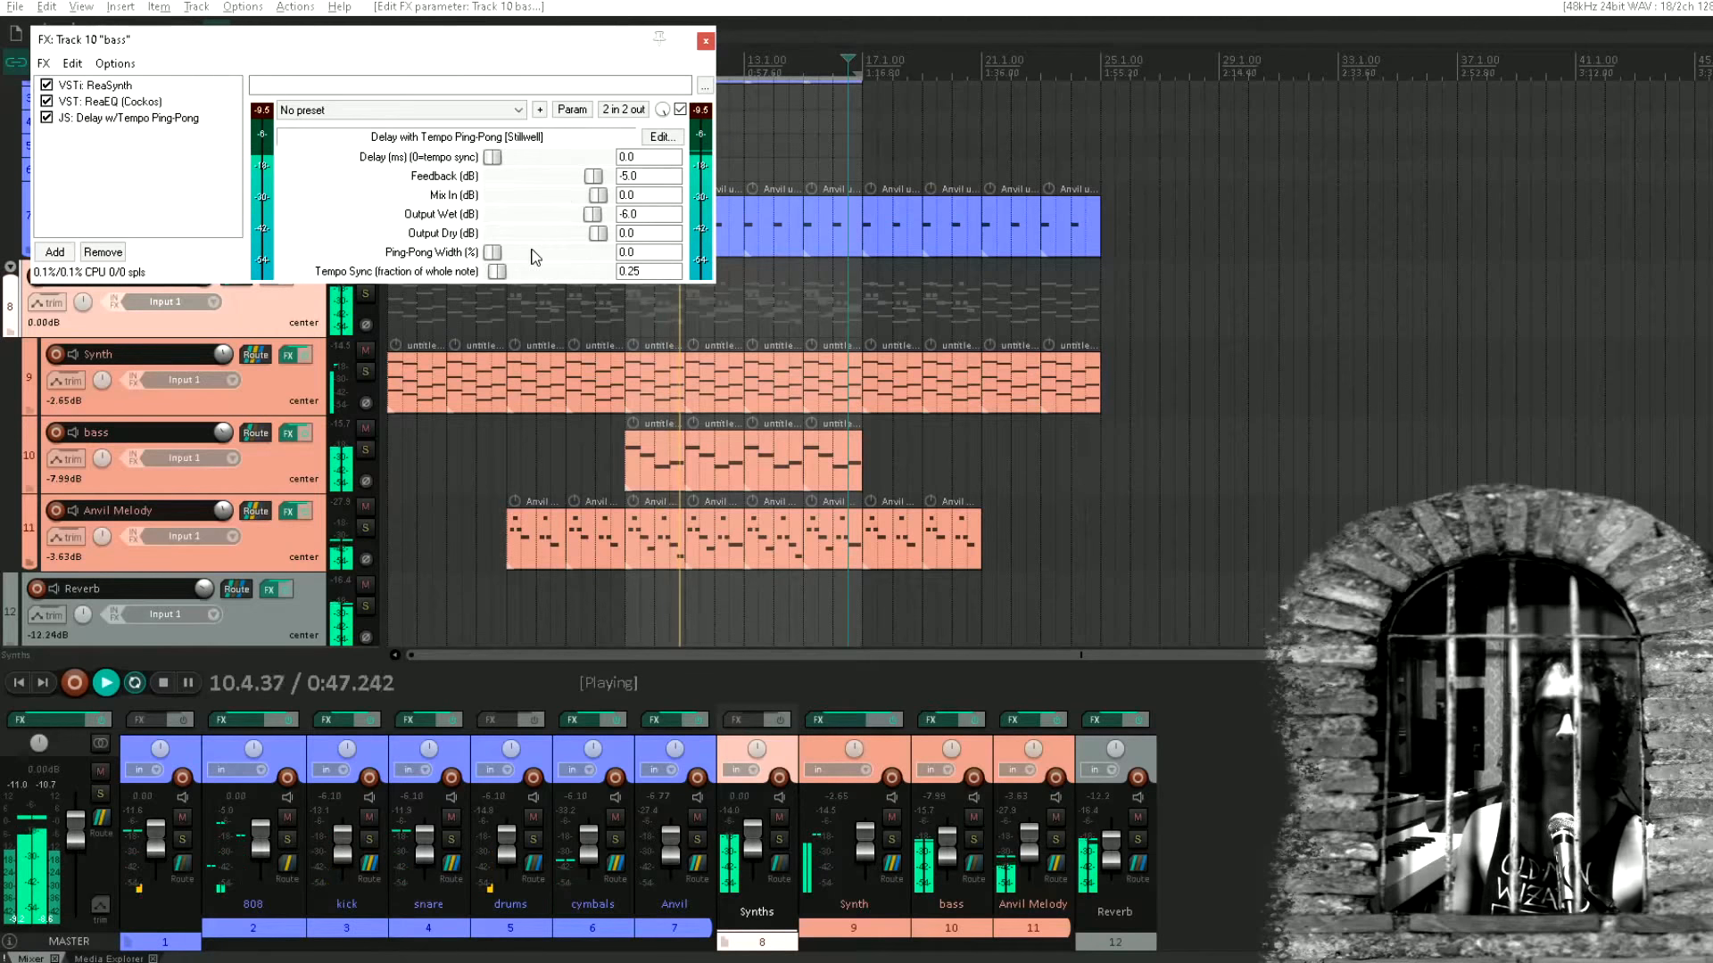
pyautogui.moveTo(505, 255); pyautogui.dragTo(612, 286)
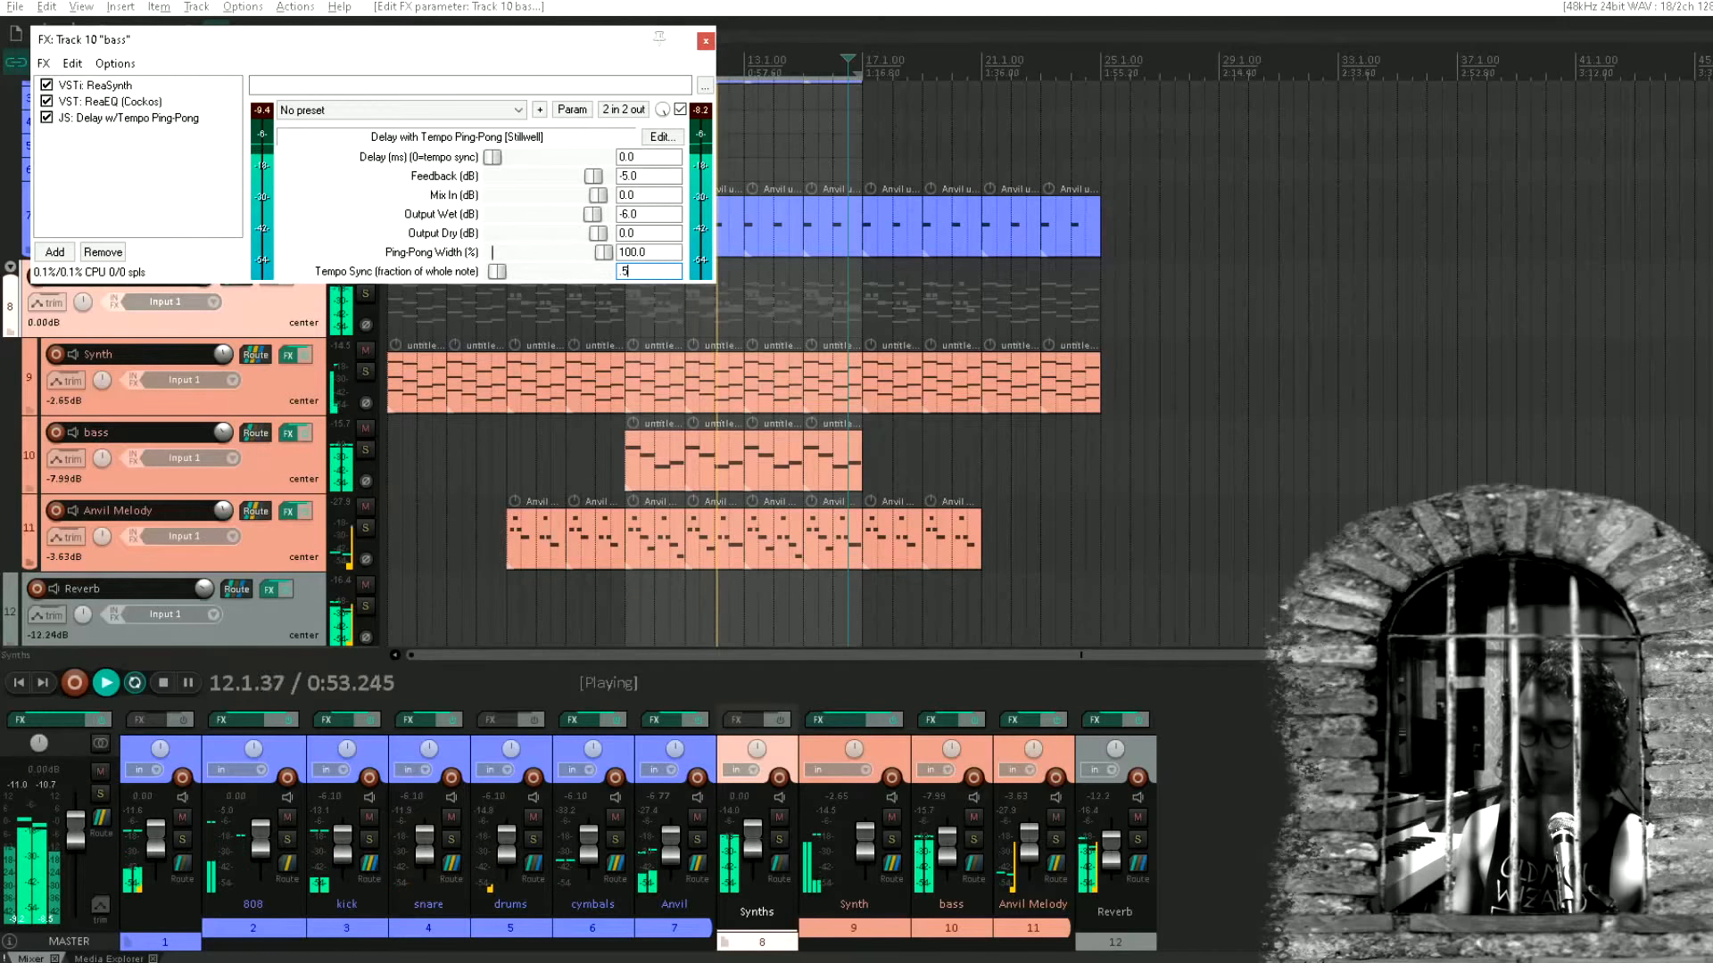
pyautogui.write('5')
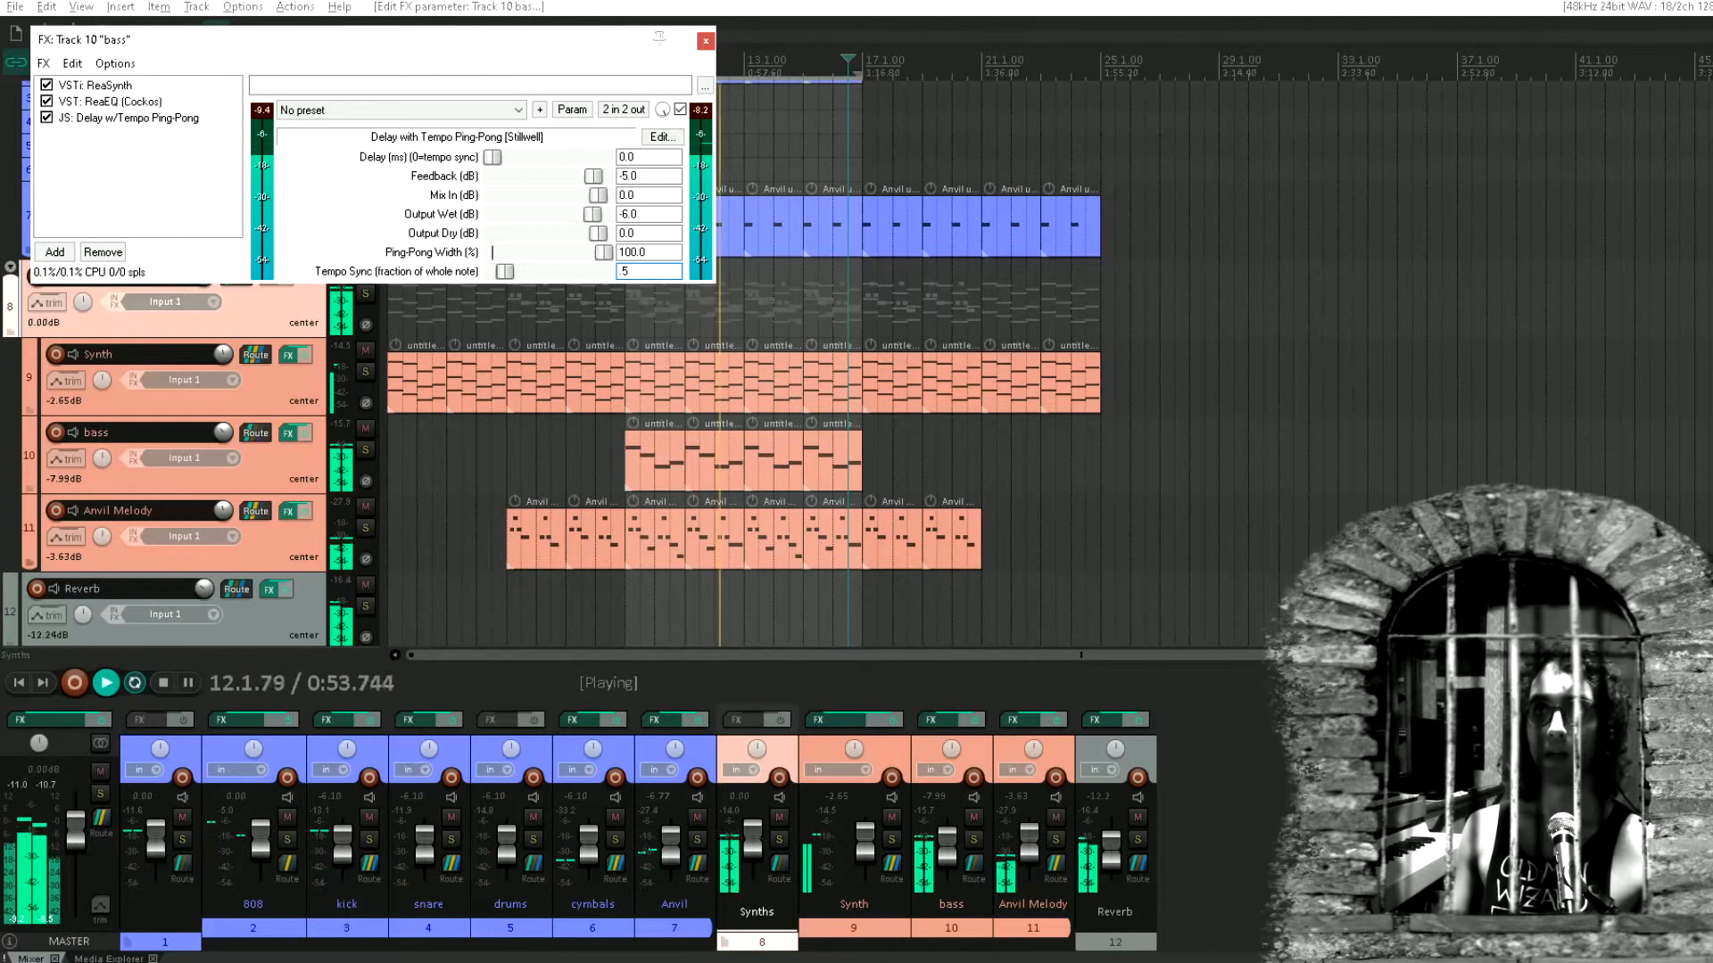
pyautogui.click(667, 254)
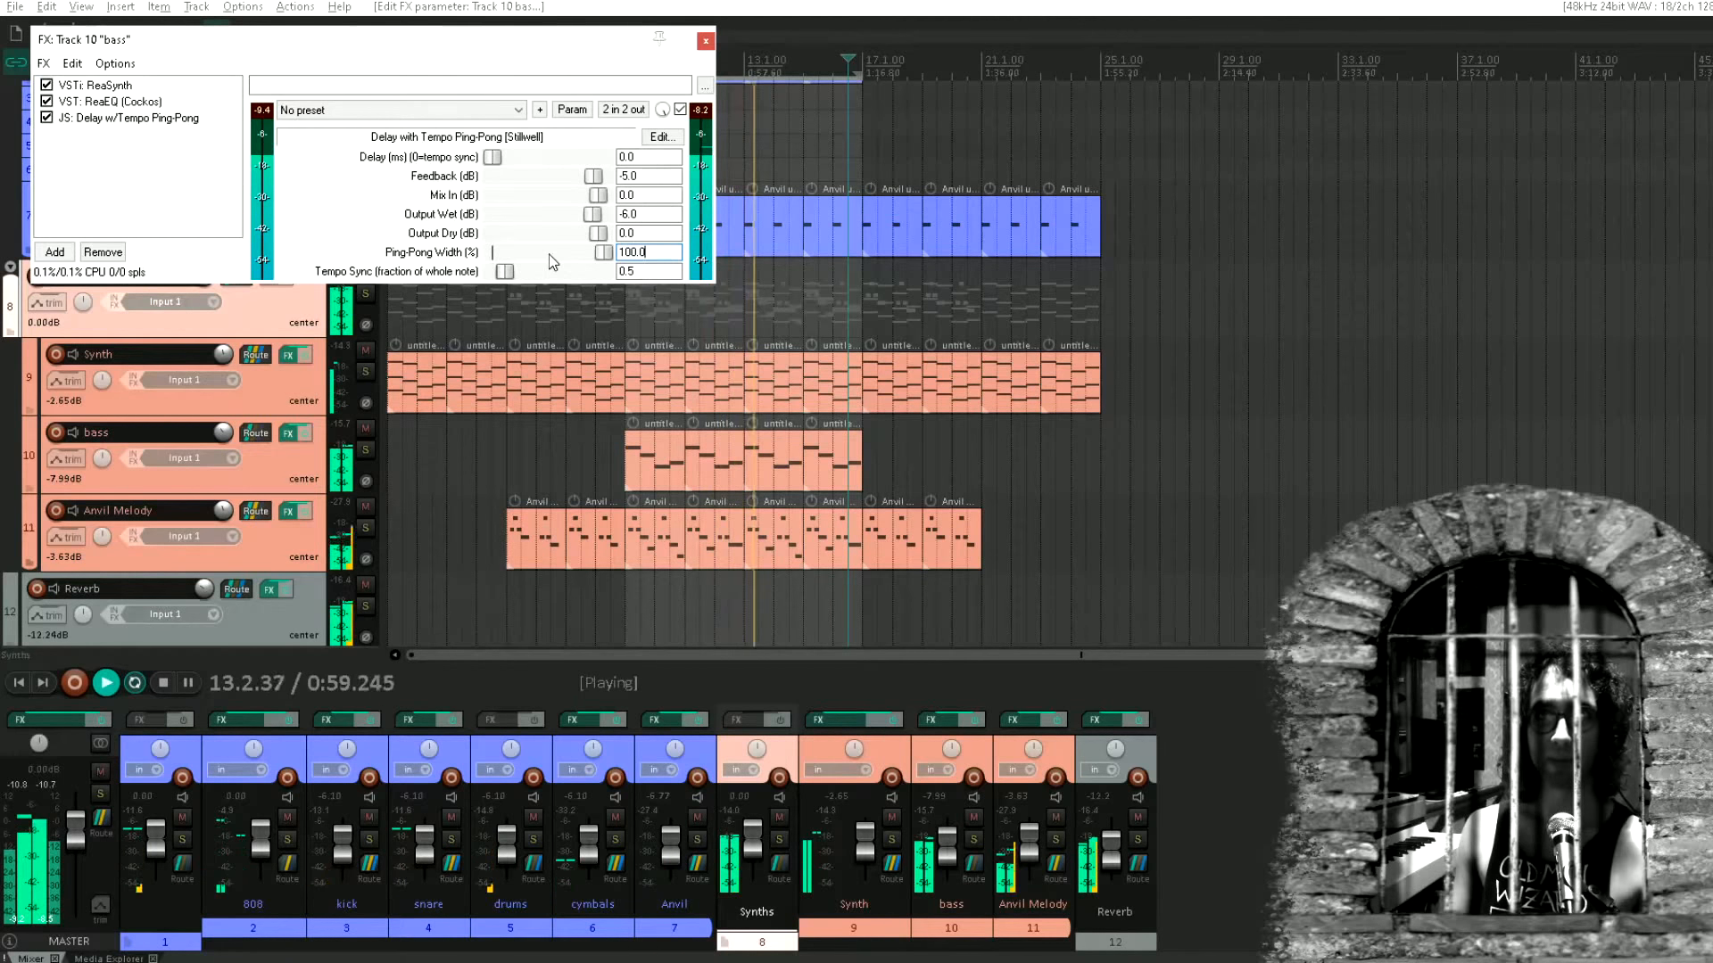
pyautogui.moveTo(597, 217); pyautogui.dragTo(594, 217)
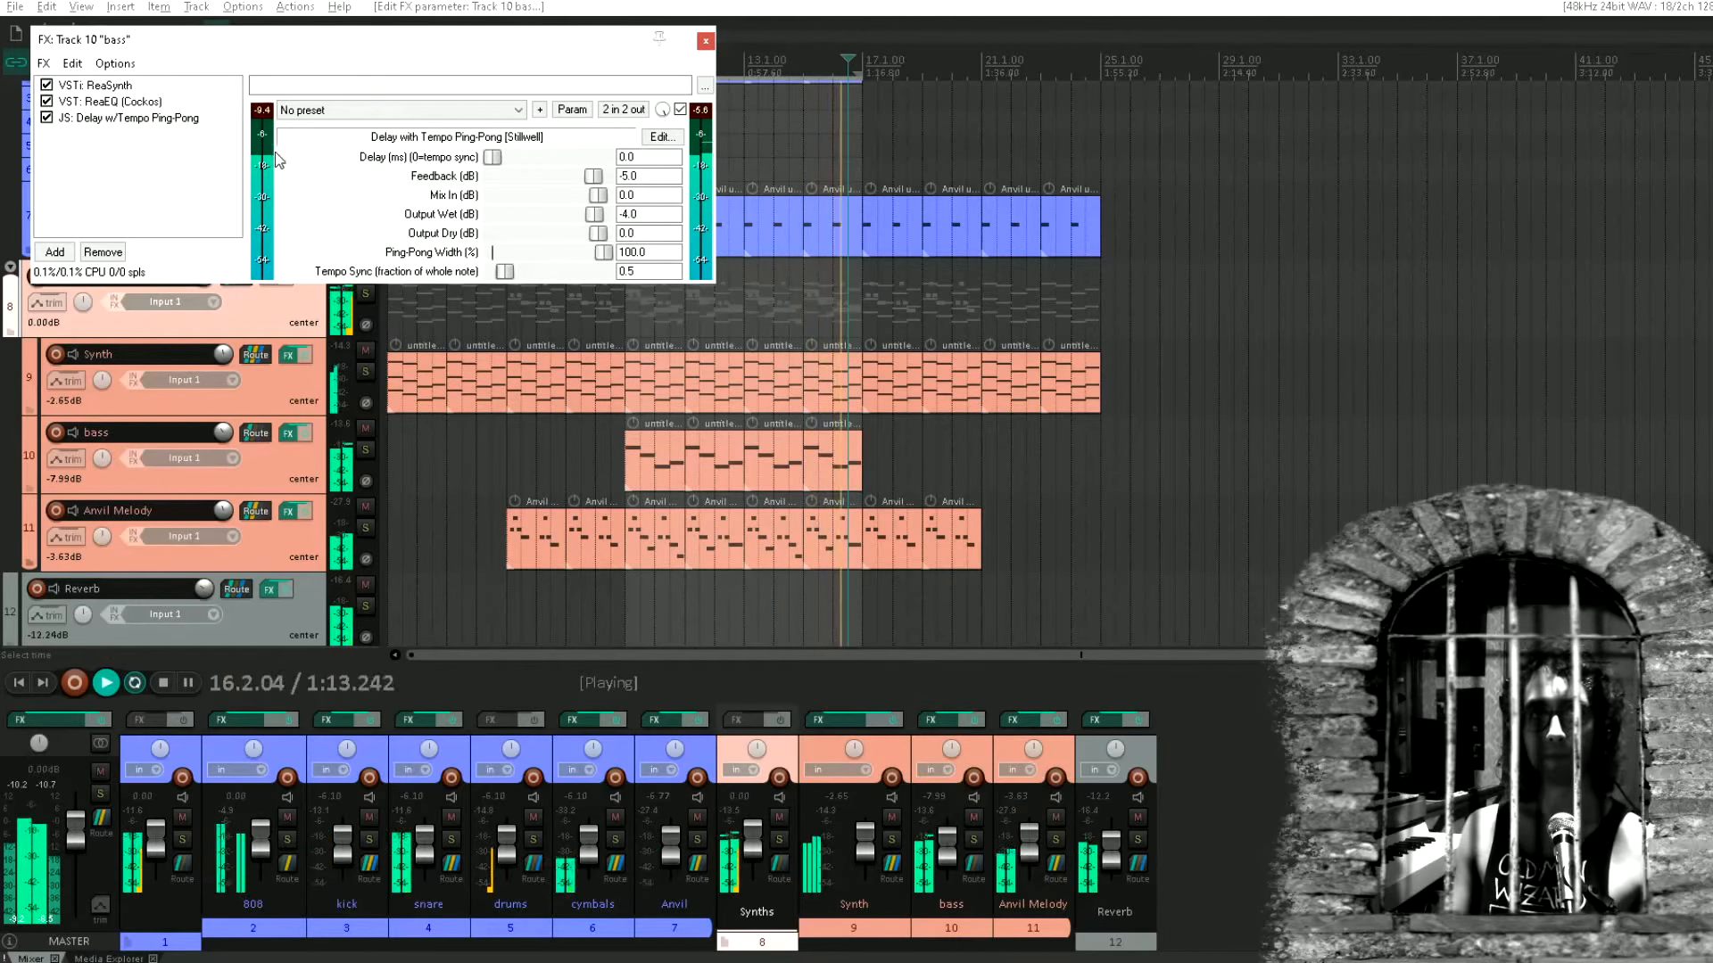
# Lower the bass ReaEQ's low-pass band 5 to about 1540 Hz and enable audio-signal modulation of its frequency from track channels 1+2
pyautogui.click(132, 103)
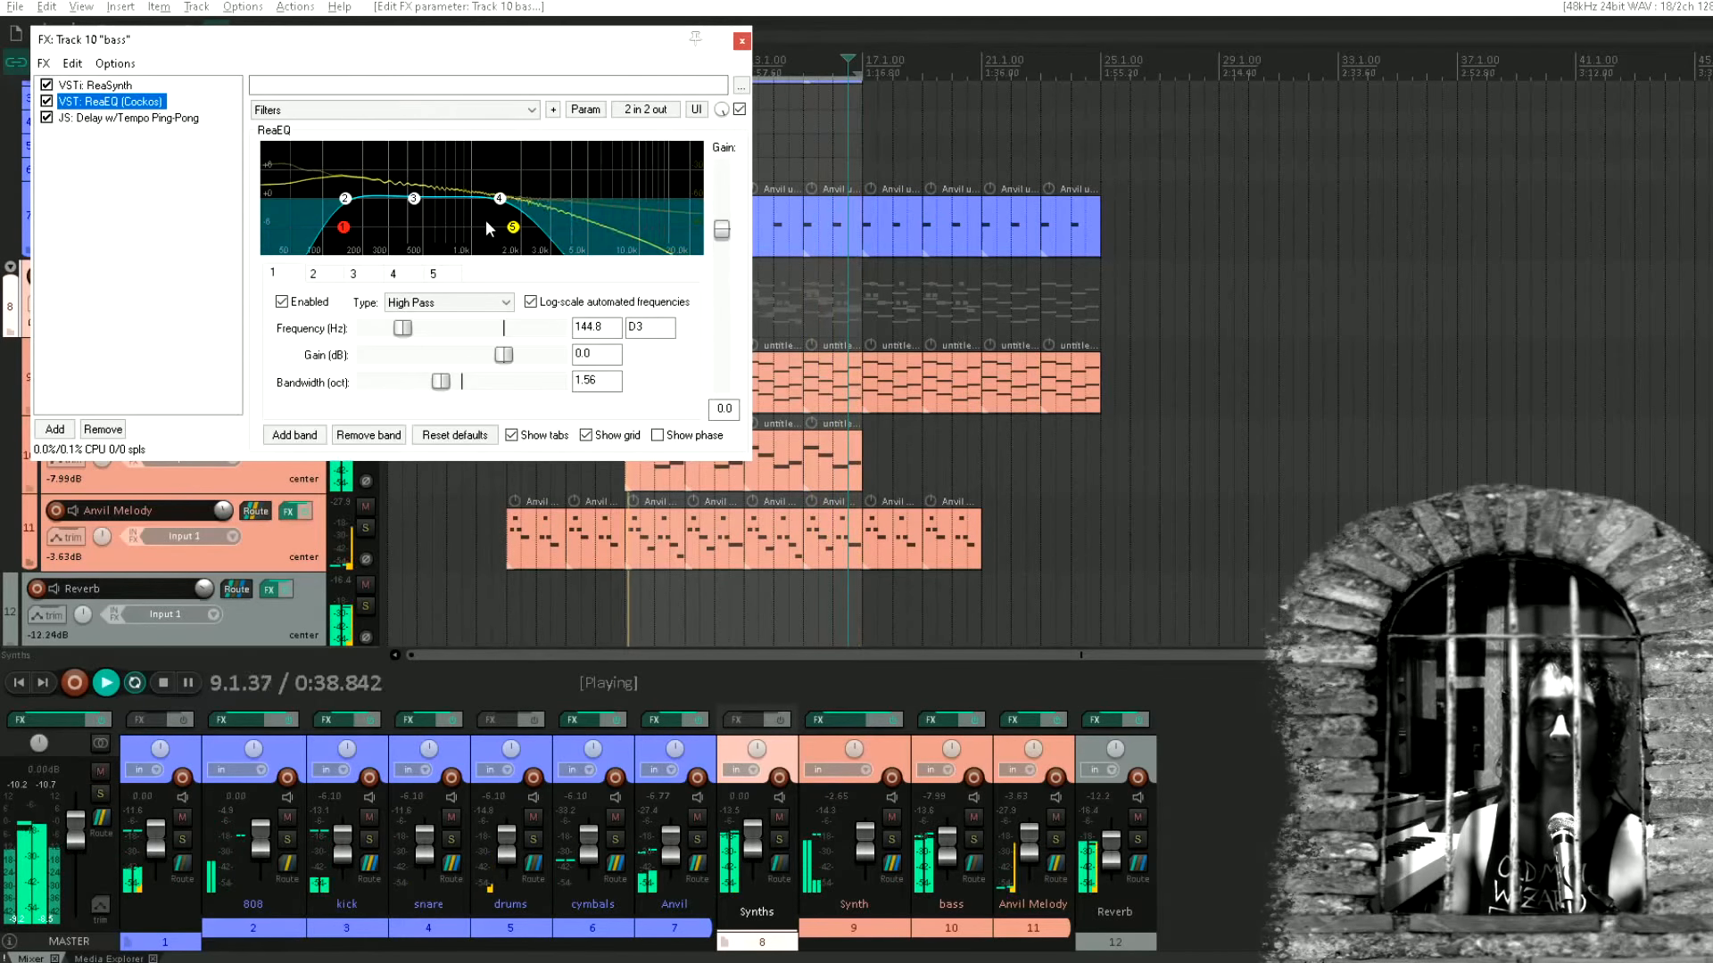
pyautogui.moveTo(513, 228); pyautogui.dragTo(508, 233)
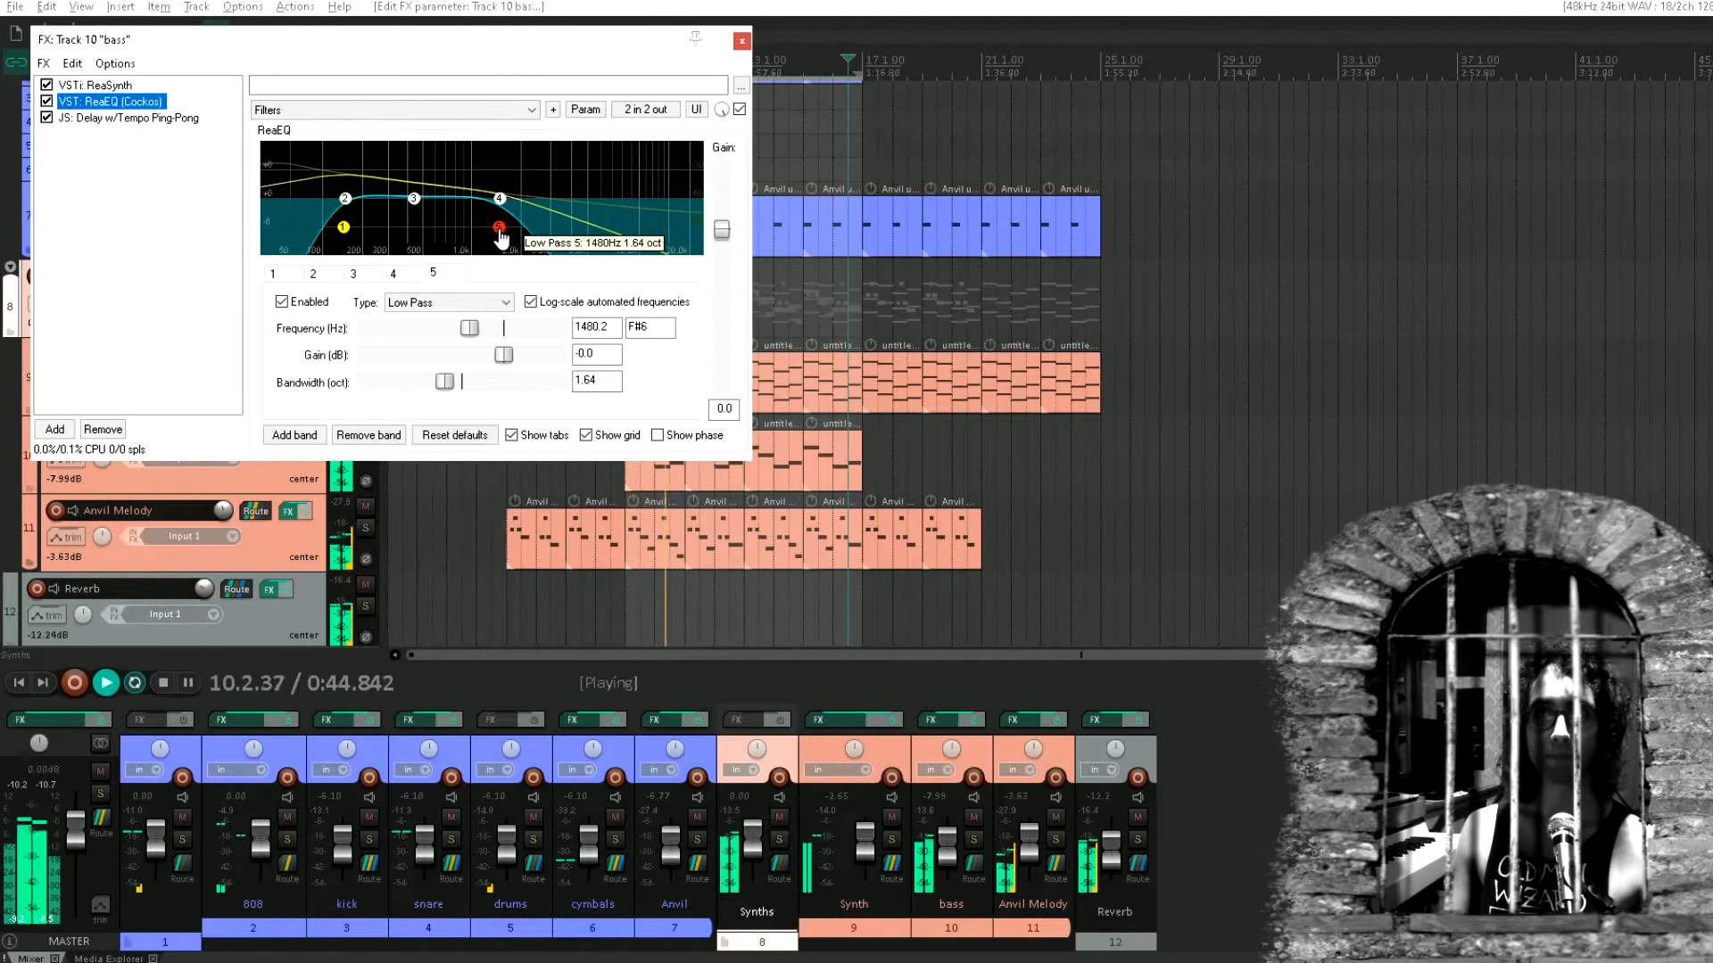
pyautogui.click(582, 109)
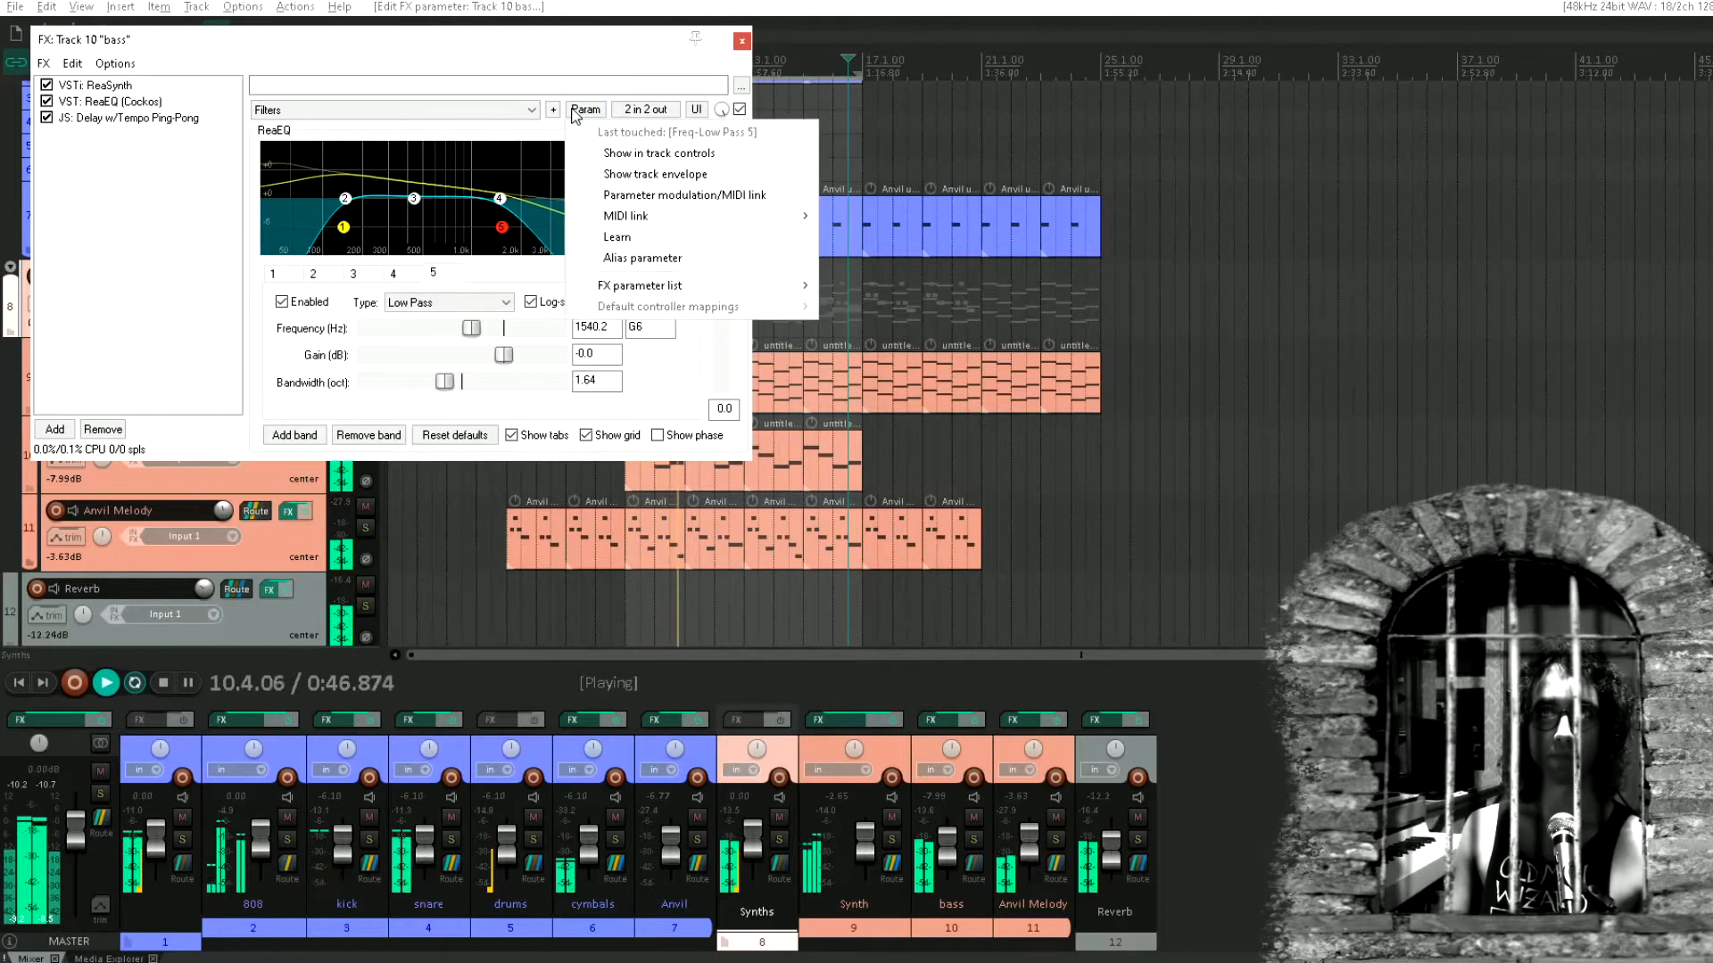
pyautogui.click(652, 195)
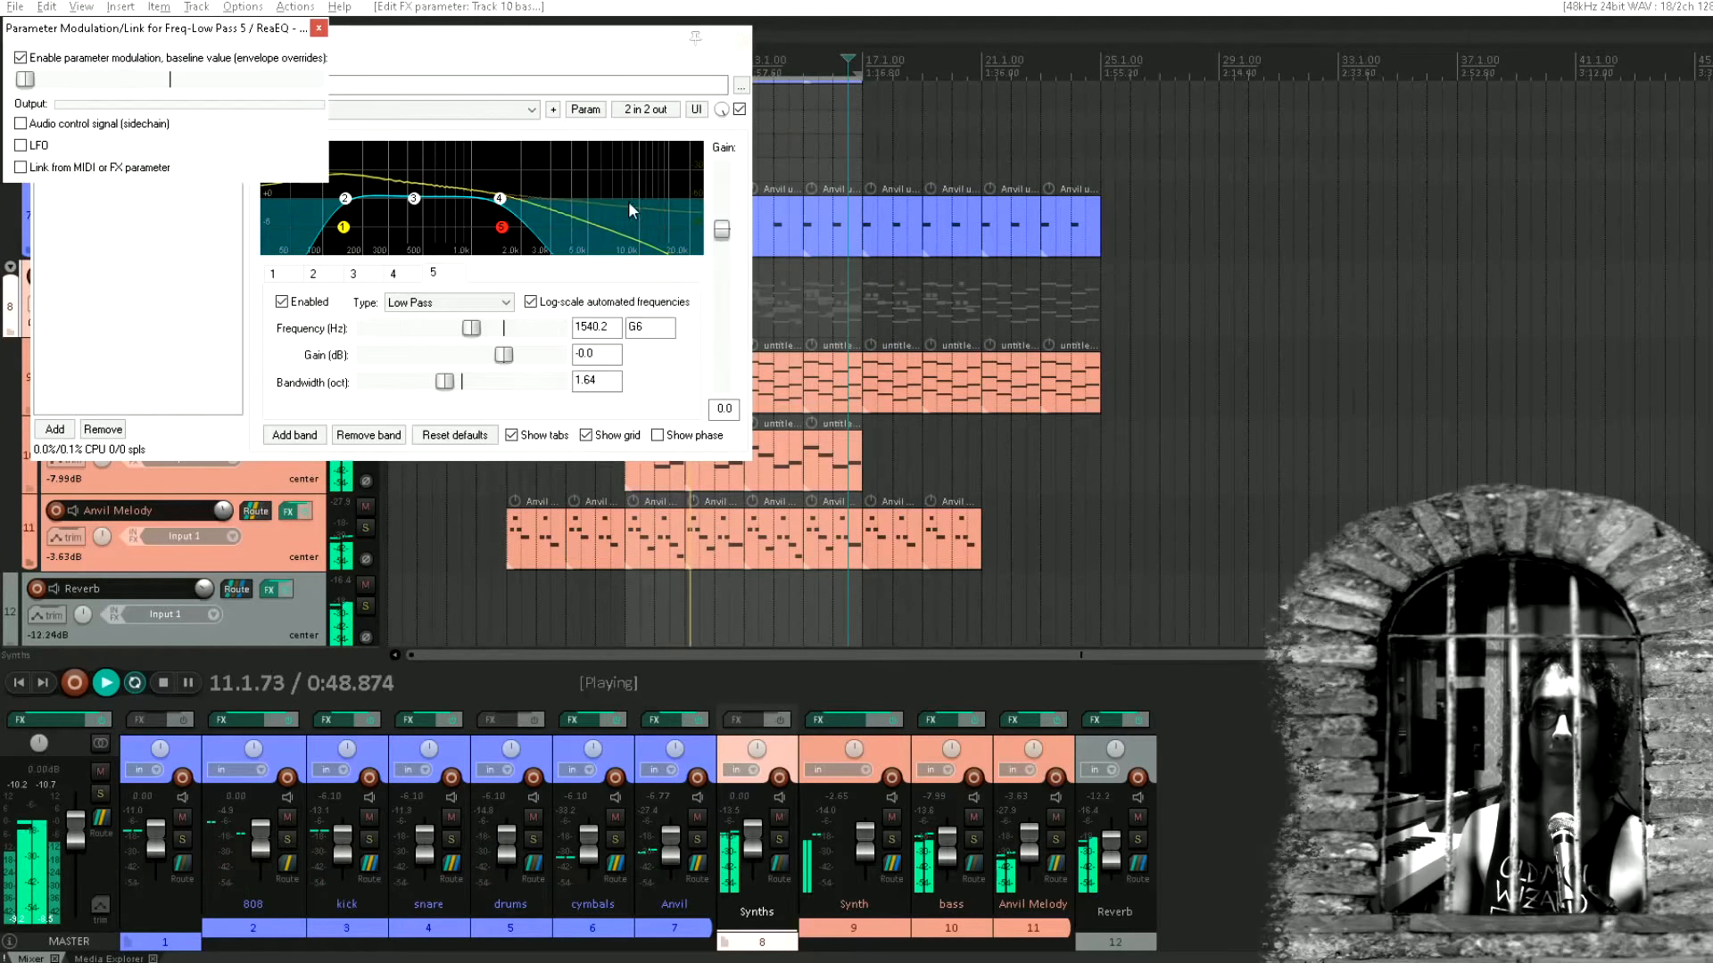
pyautogui.click(80, 124)
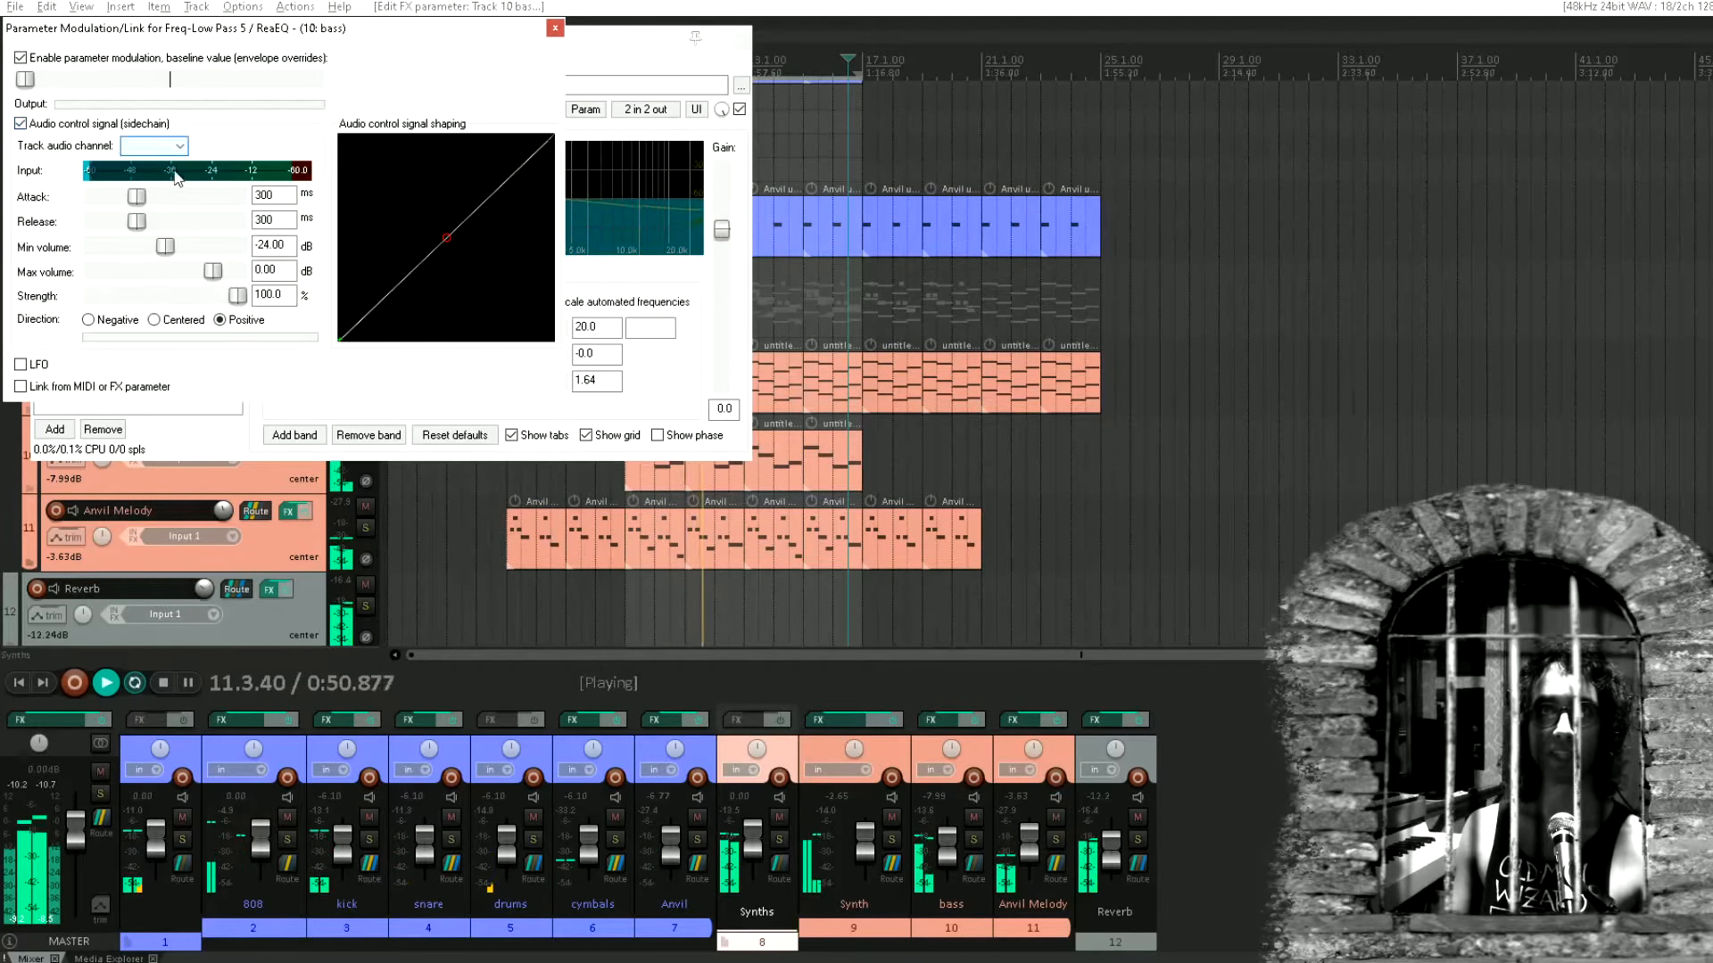
pyautogui.click(166, 190)
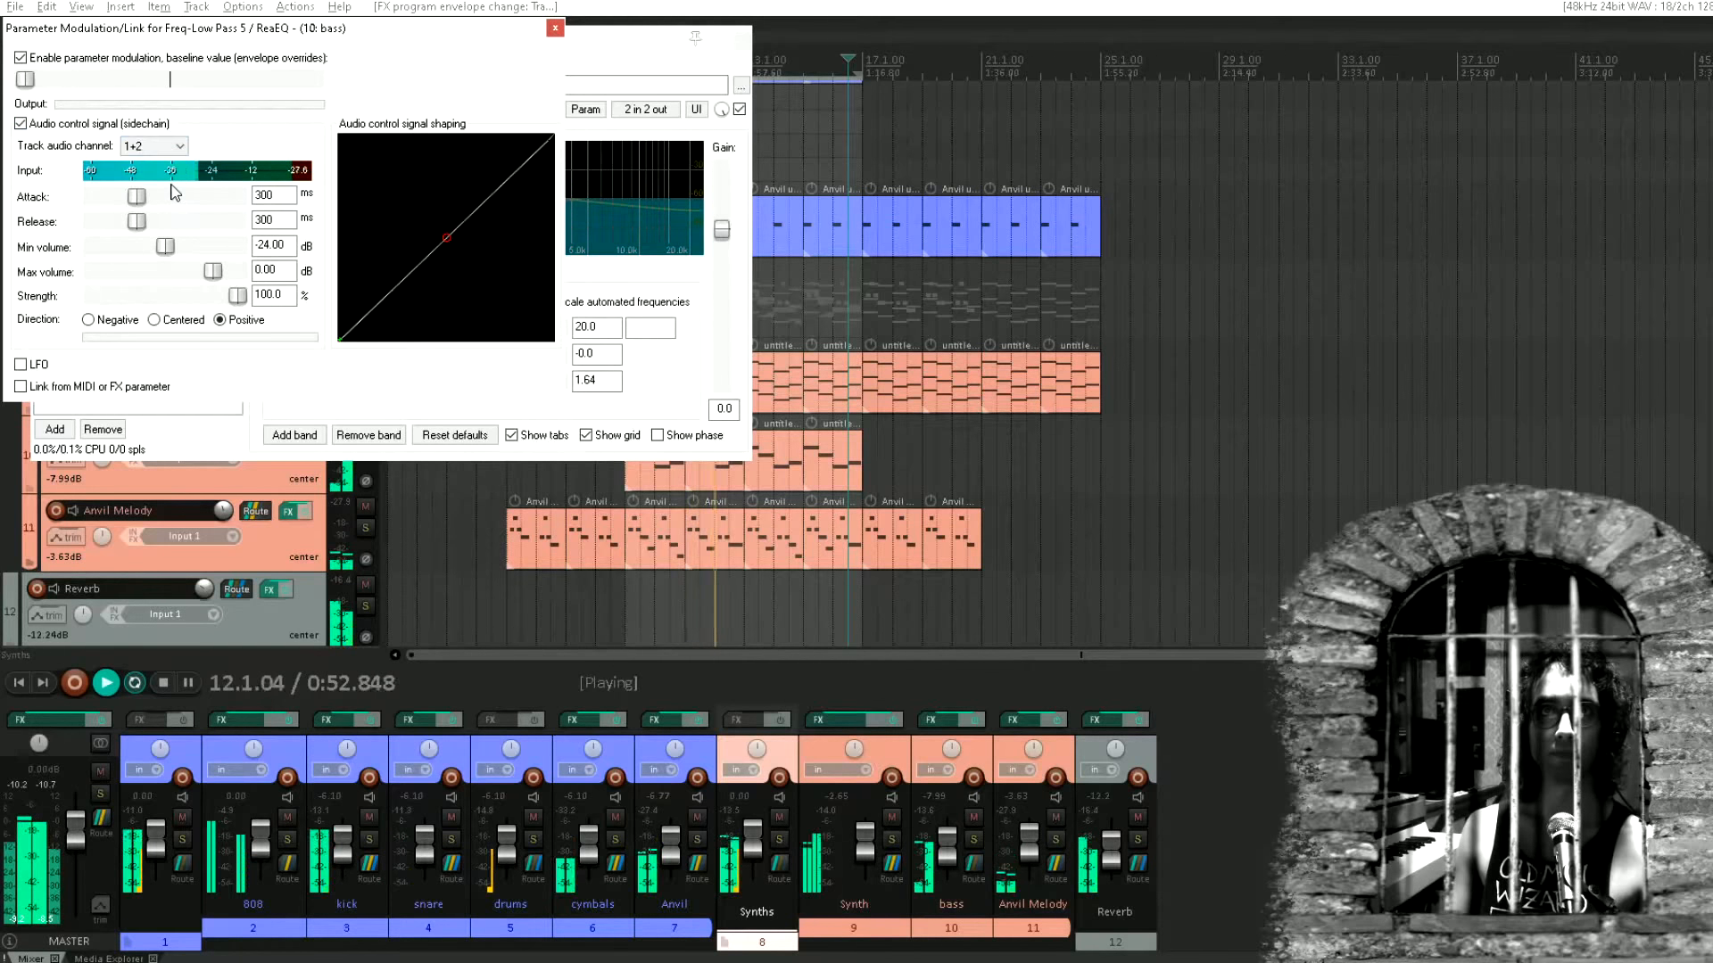
# Reset the low-pass modulation's baseline to its centre default and set its attack to 59 ms and release to 101 ms
pyautogui.doubleClick(52, 86)
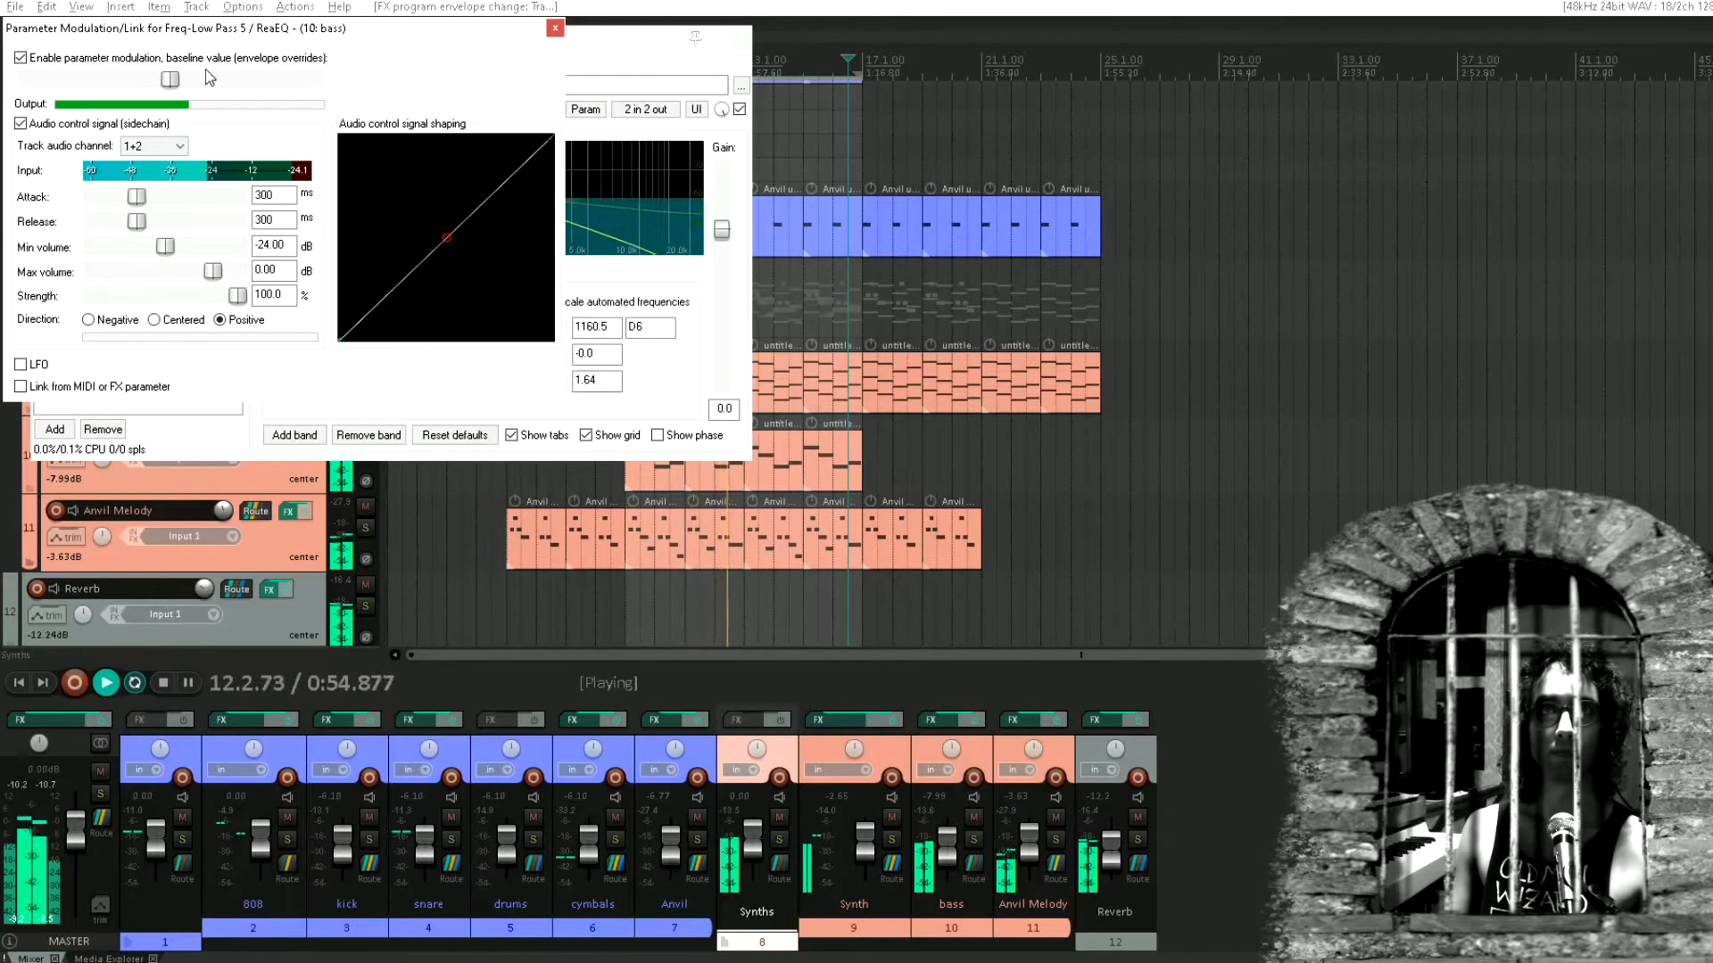
pyautogui.moveTo(218, 31); pyautogui.dragTo(1079, 36)
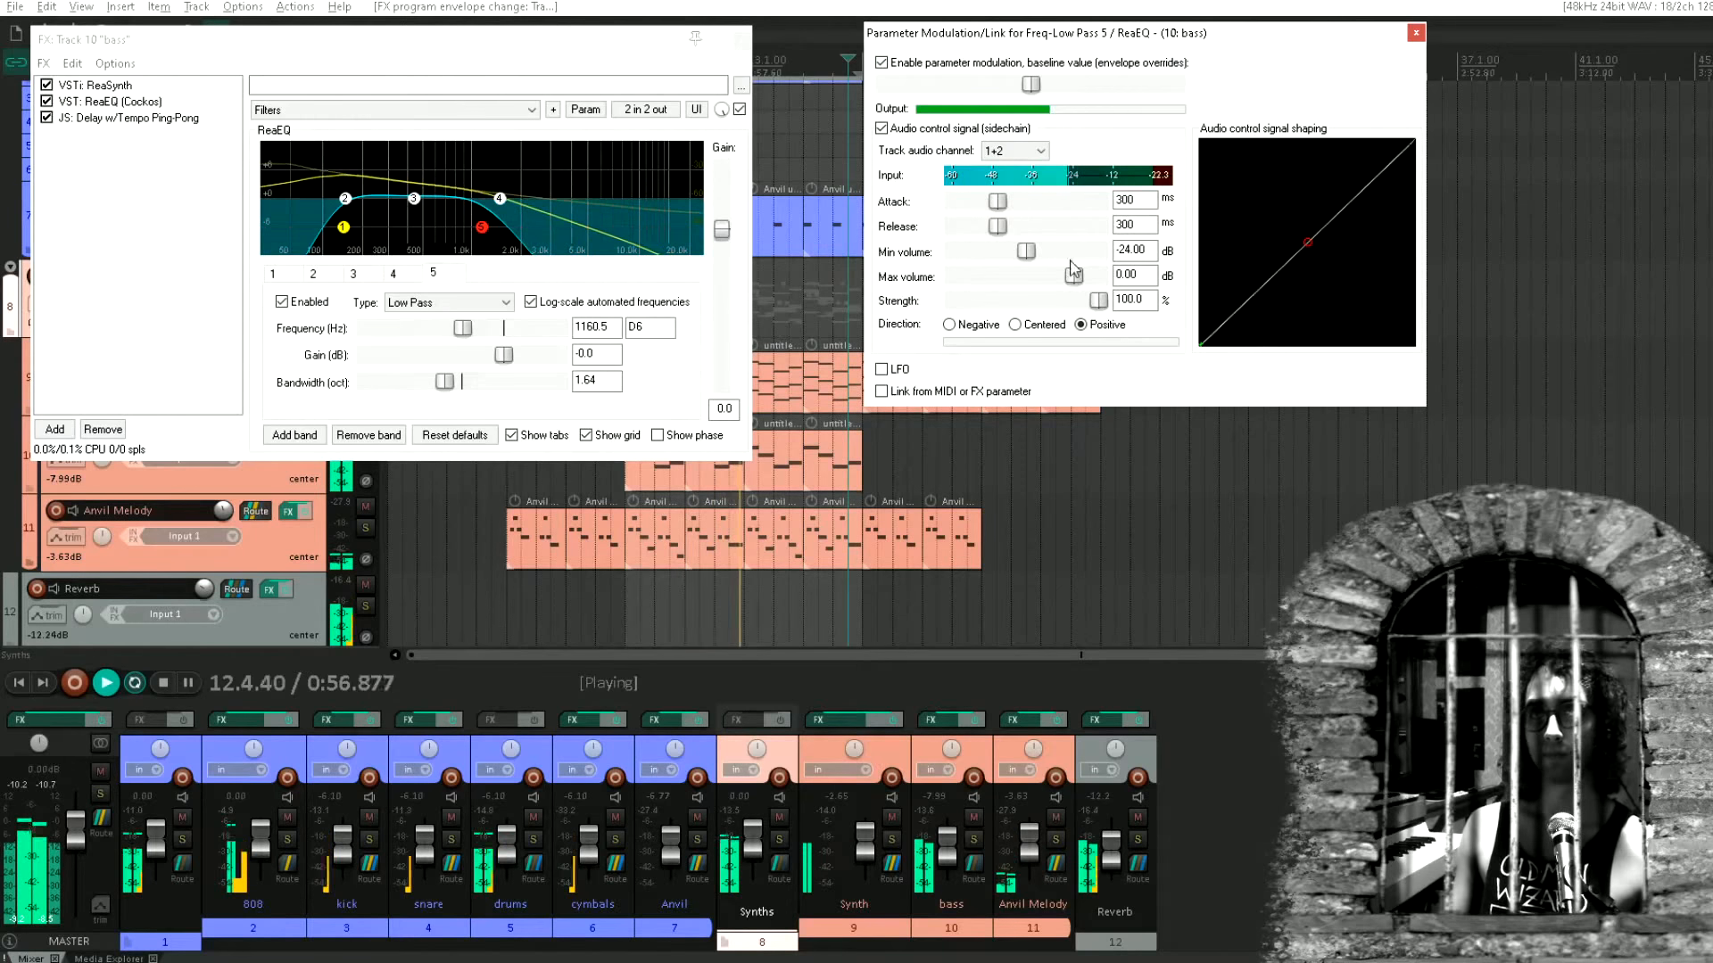
pyautogui.moveTo(997, 200); pyautogui.dragTo(978, 234)
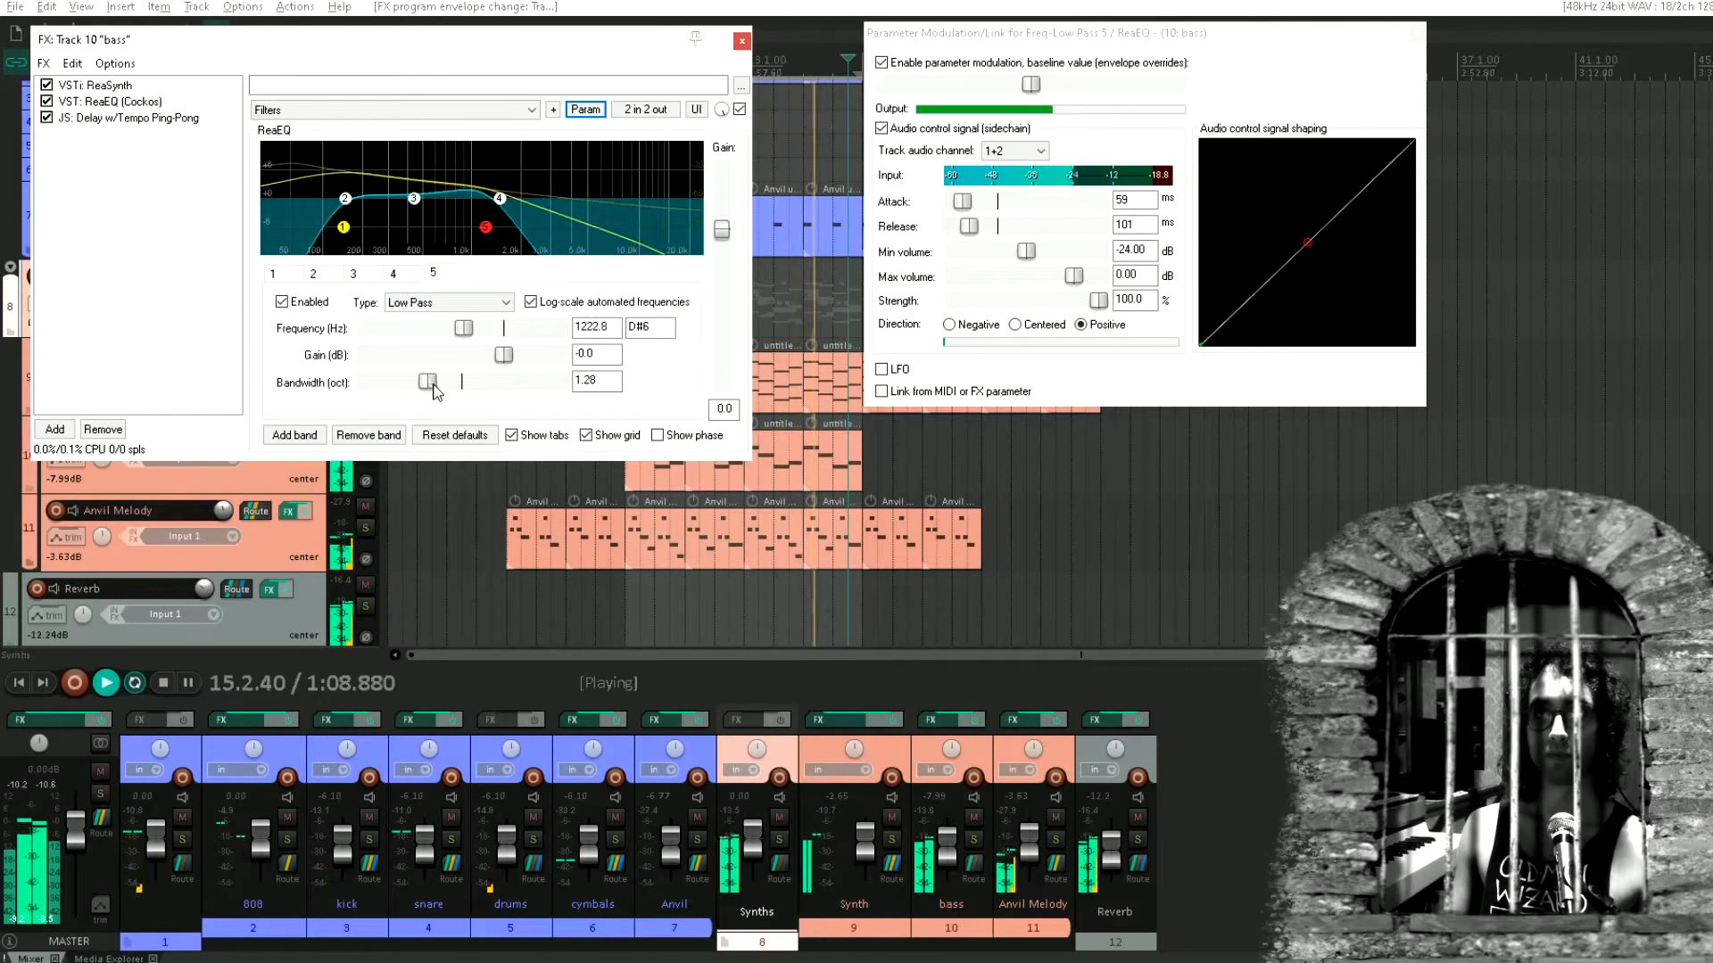
# Narrow the bass low-pass band to 0.82 octaves, lower the modulation baseline slightly and close both effect windows
pyautogui.moveTo(451, 385); pyautogui.dragTo(410, 389)
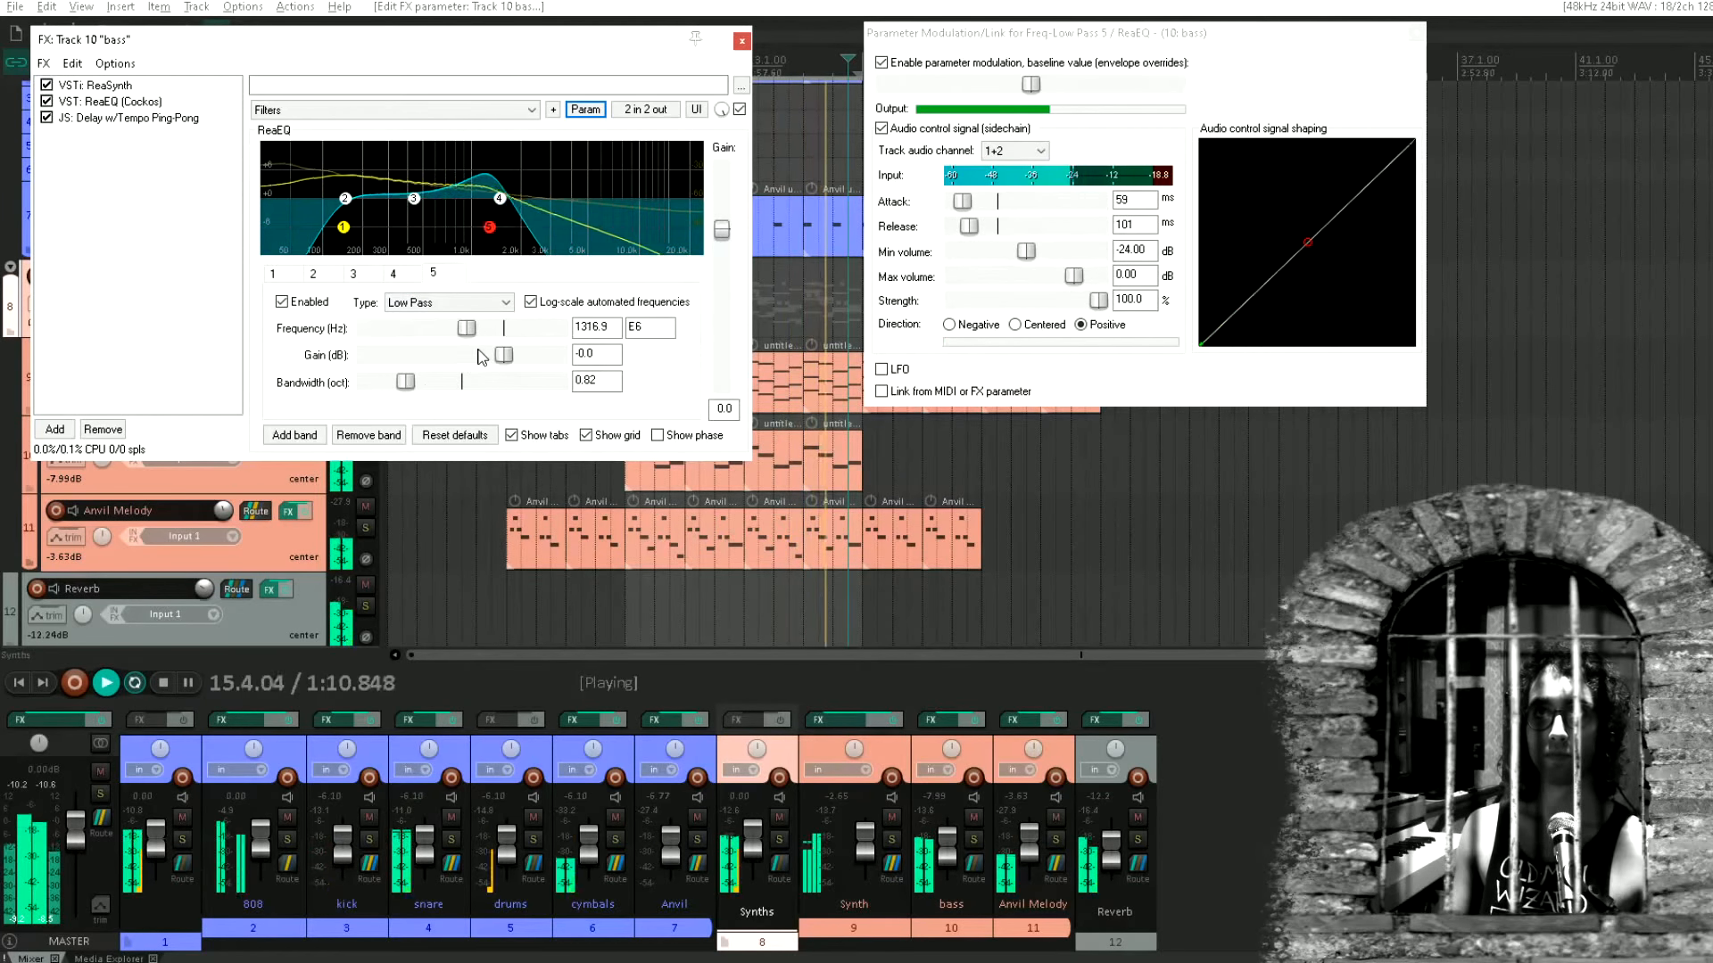
pyautogui.moveTo(1031, 84); pyautogui.dragTo(997, 88)
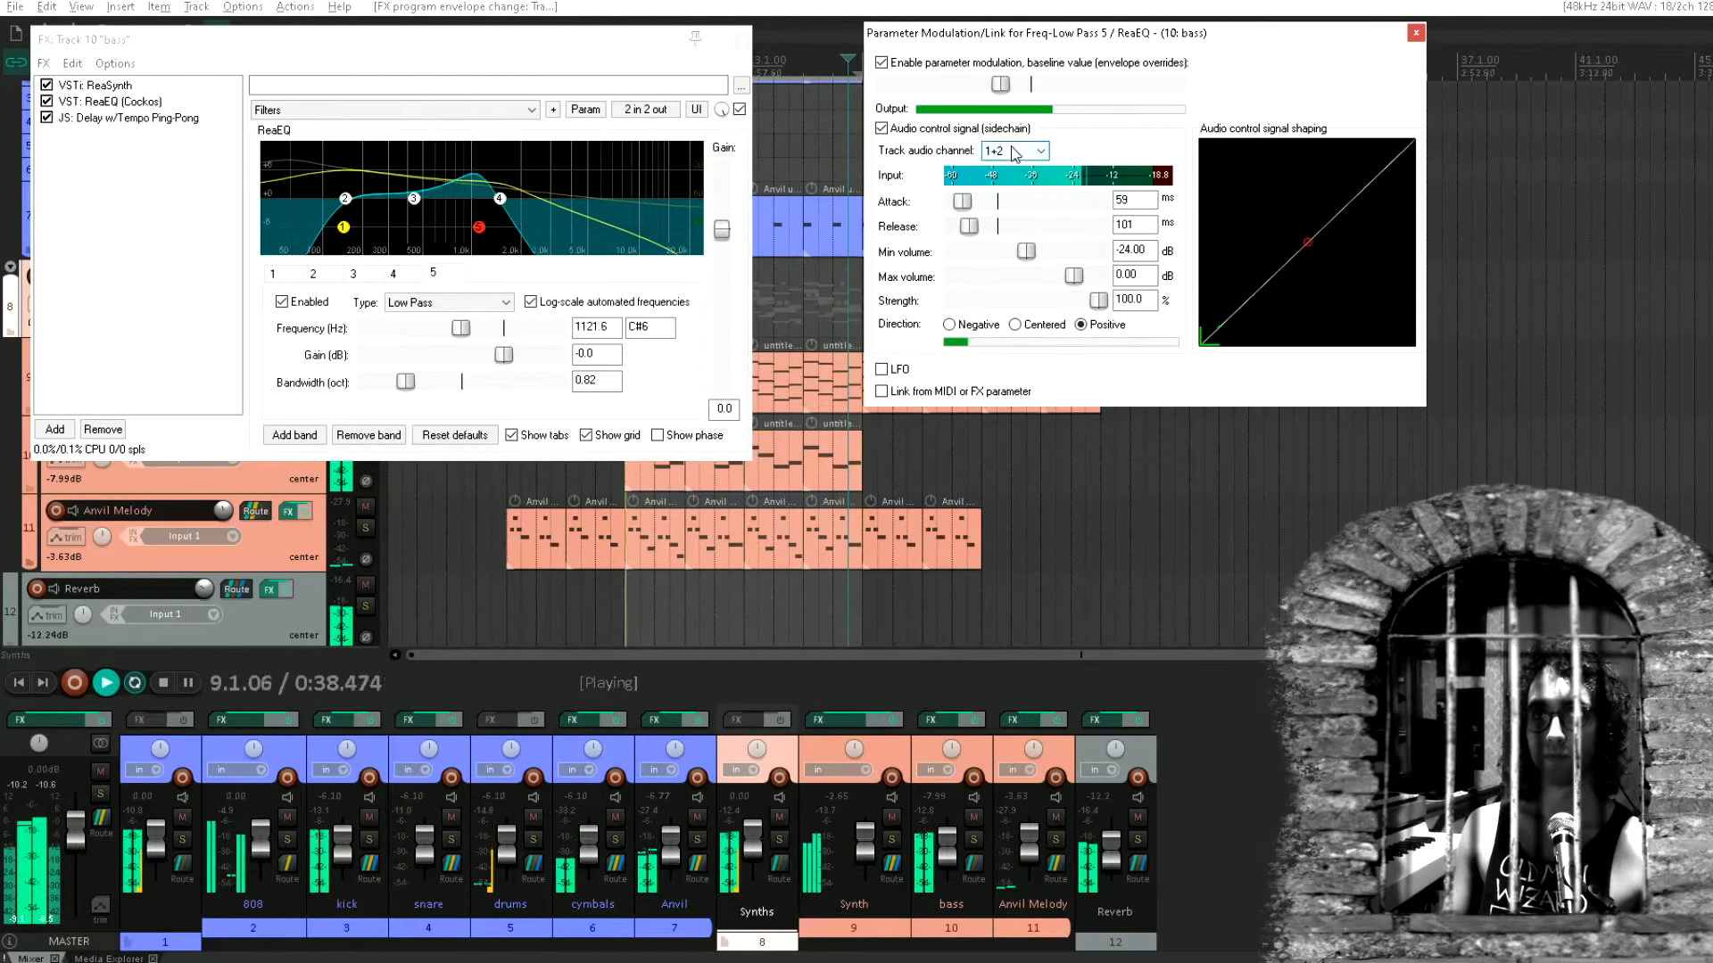
pyautogui.click(1415, 34)
pyautogui.click(743, 43)
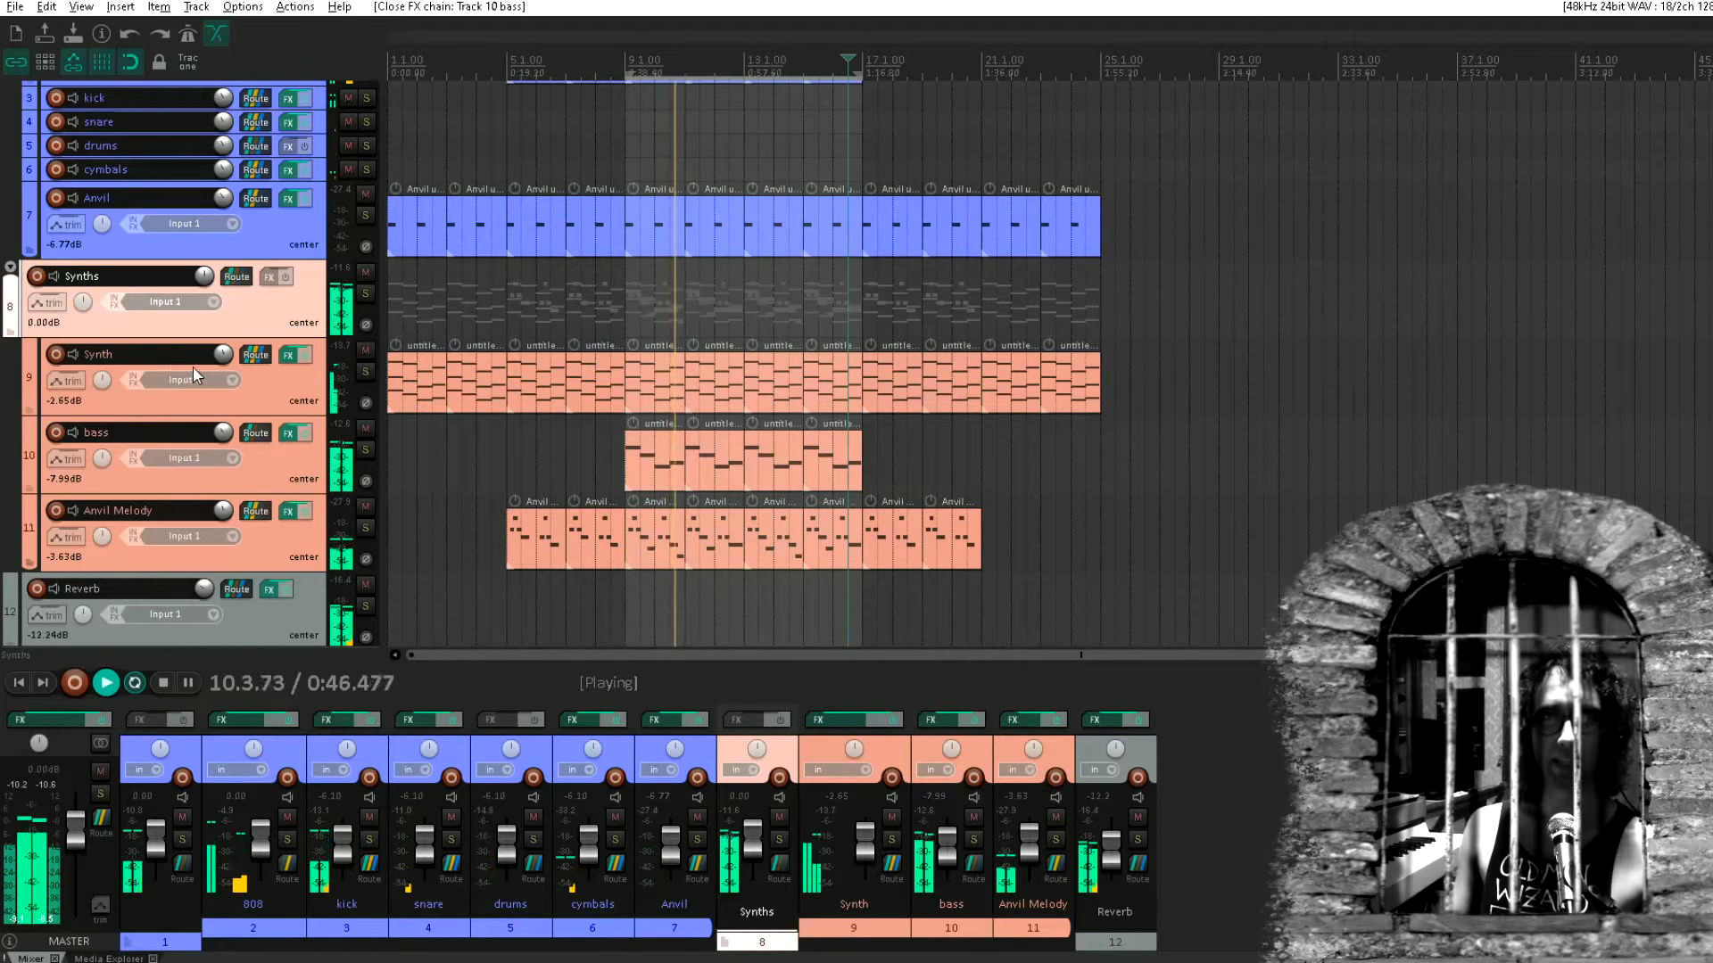
# Add JS Delay w/Tempo Ping-Pong to the Synth track with 100% ping-pong width and -4 dB feedback
pyautogui.click(287, 356)
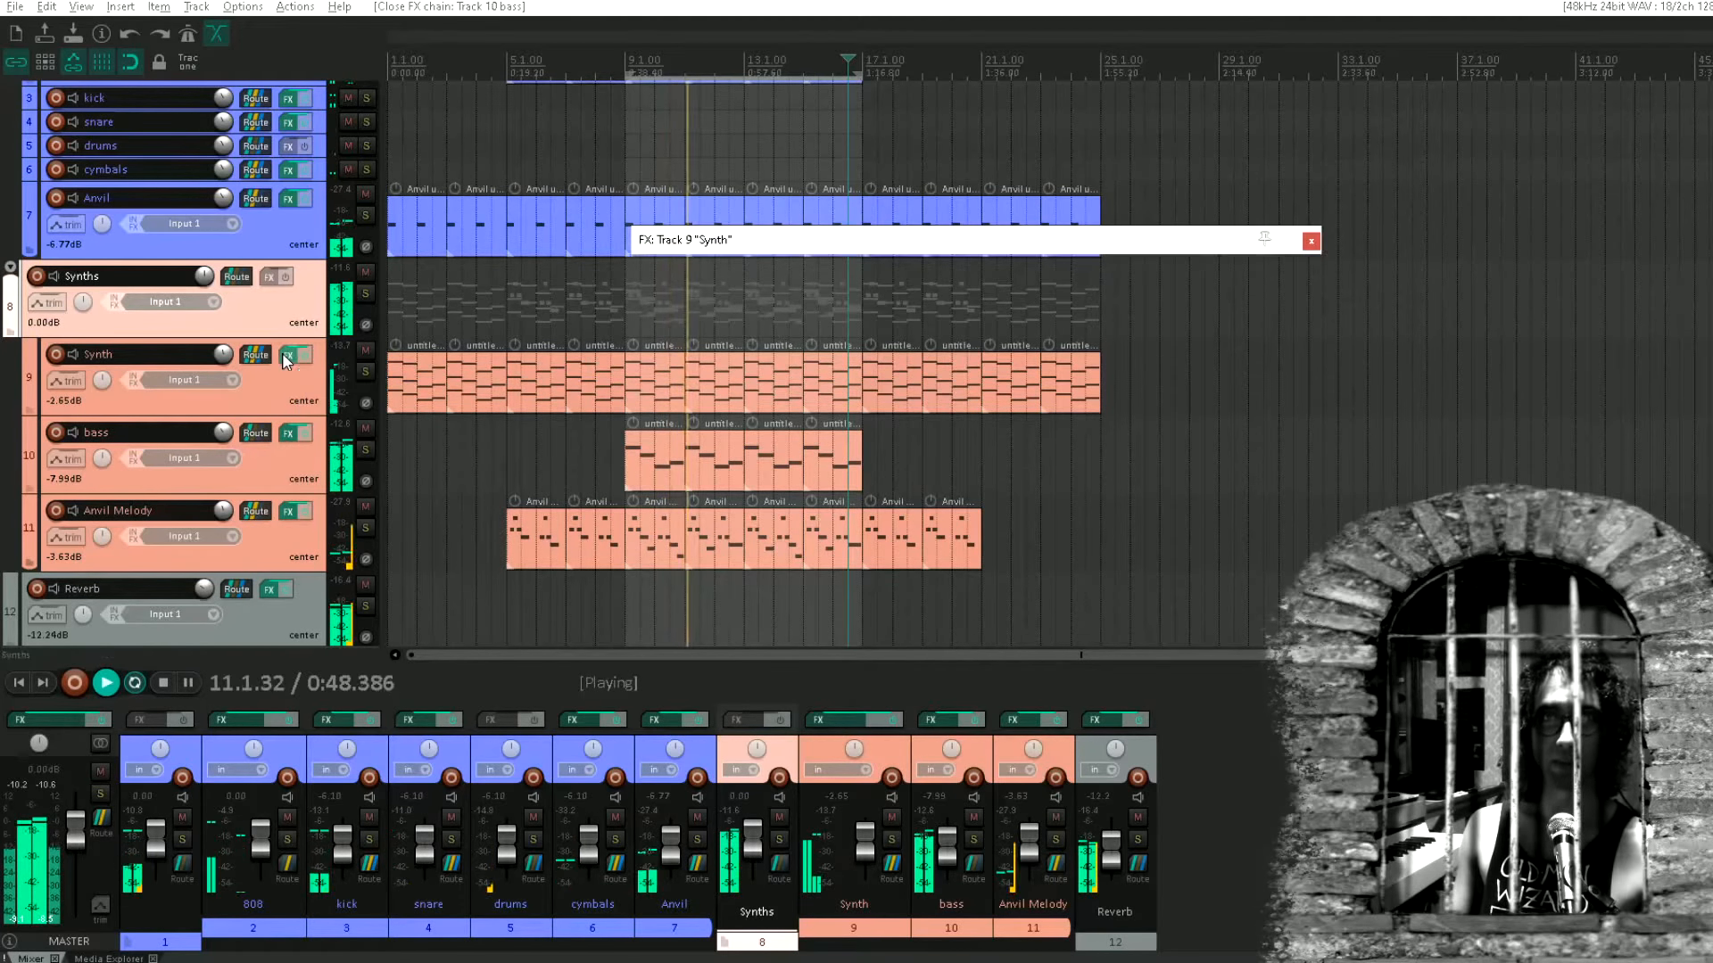
pyautogui.doubleClick(754, 412)
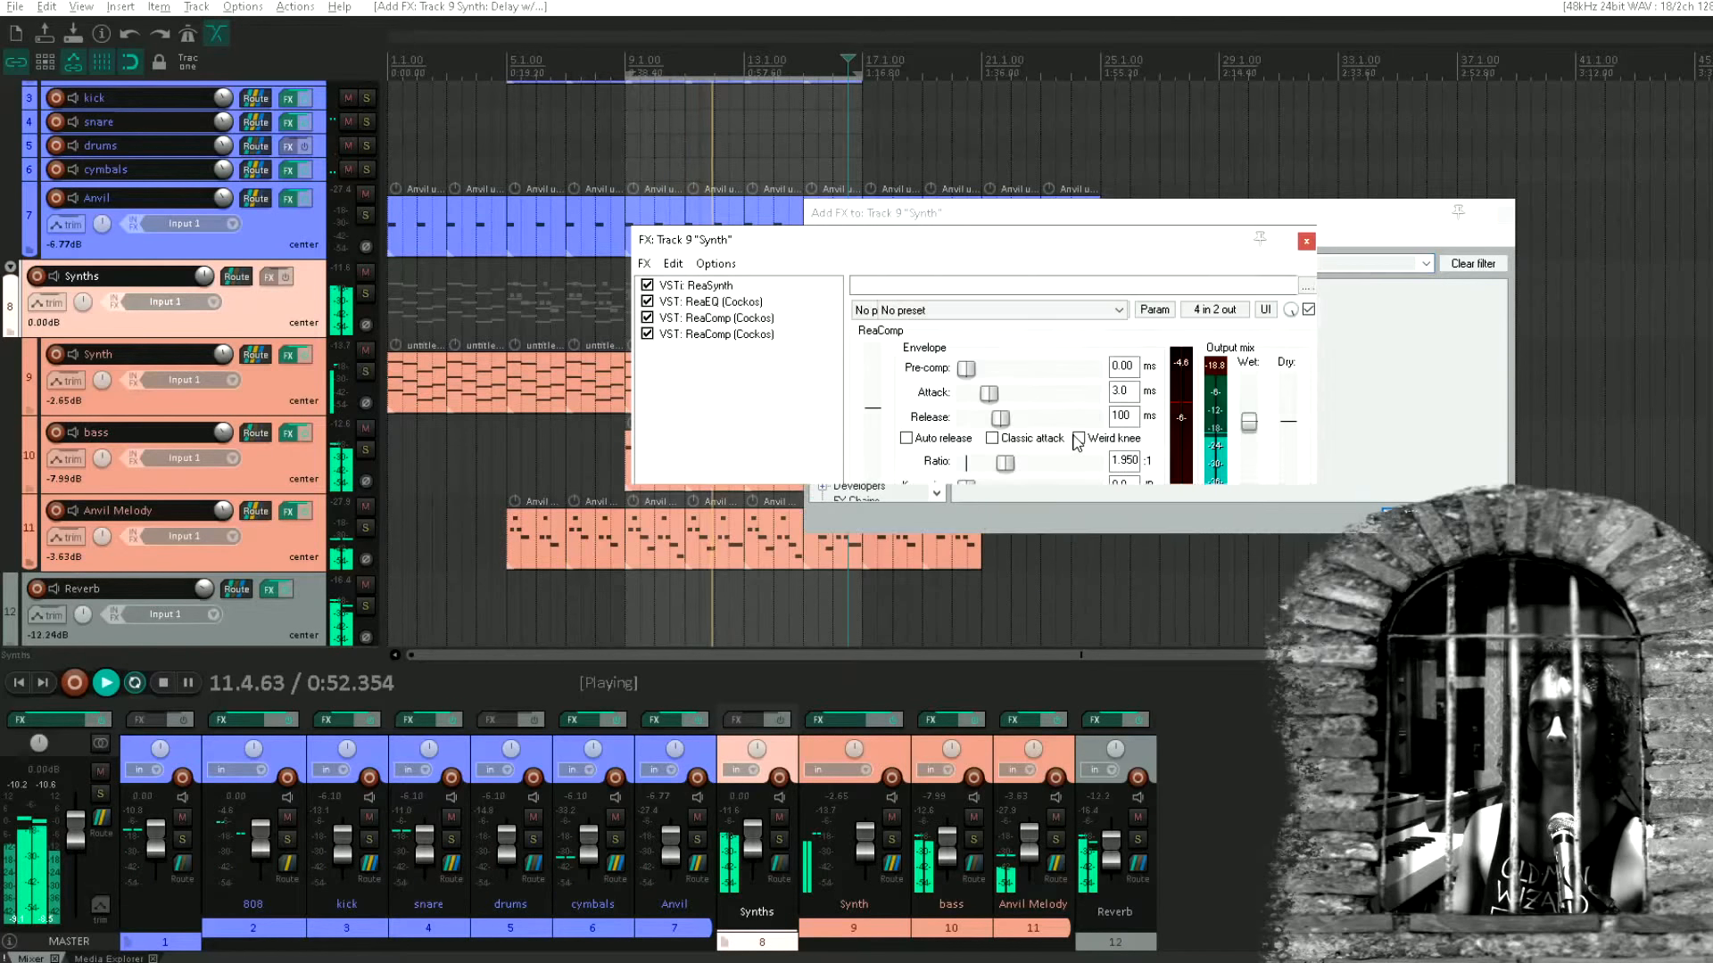
pyautogui.doubleClick(1070, 434)
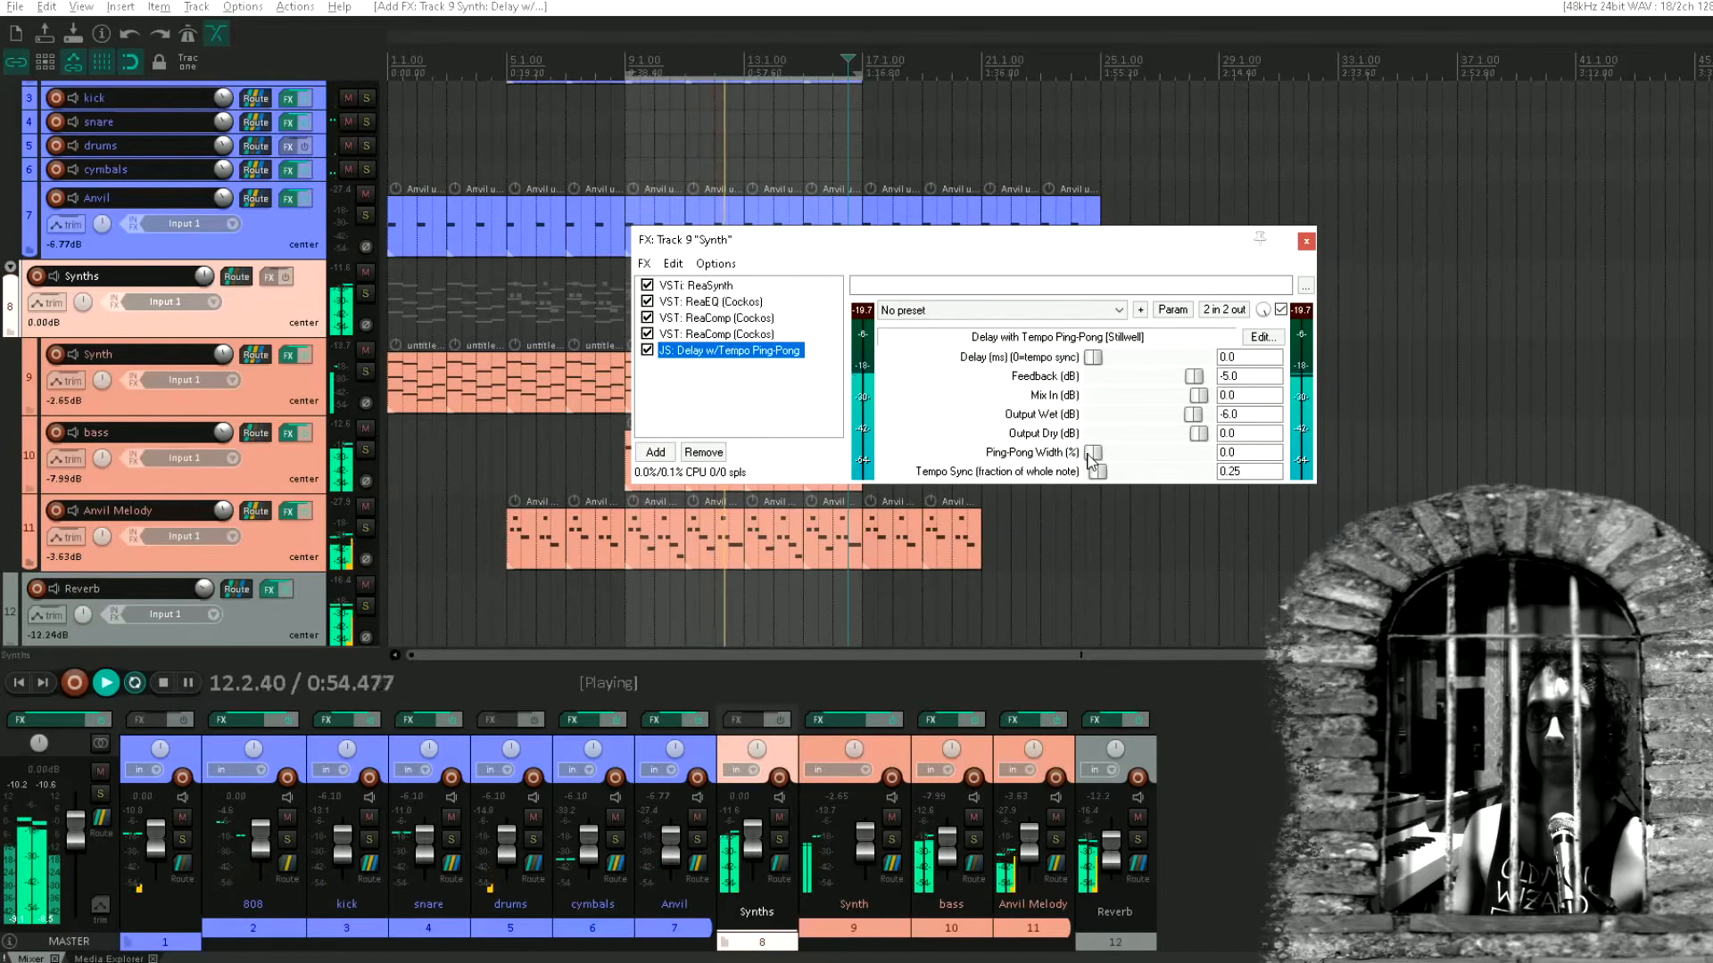
pyautogui.moveTo(1090, 459); pyautogui.dragTo(1123, 356)
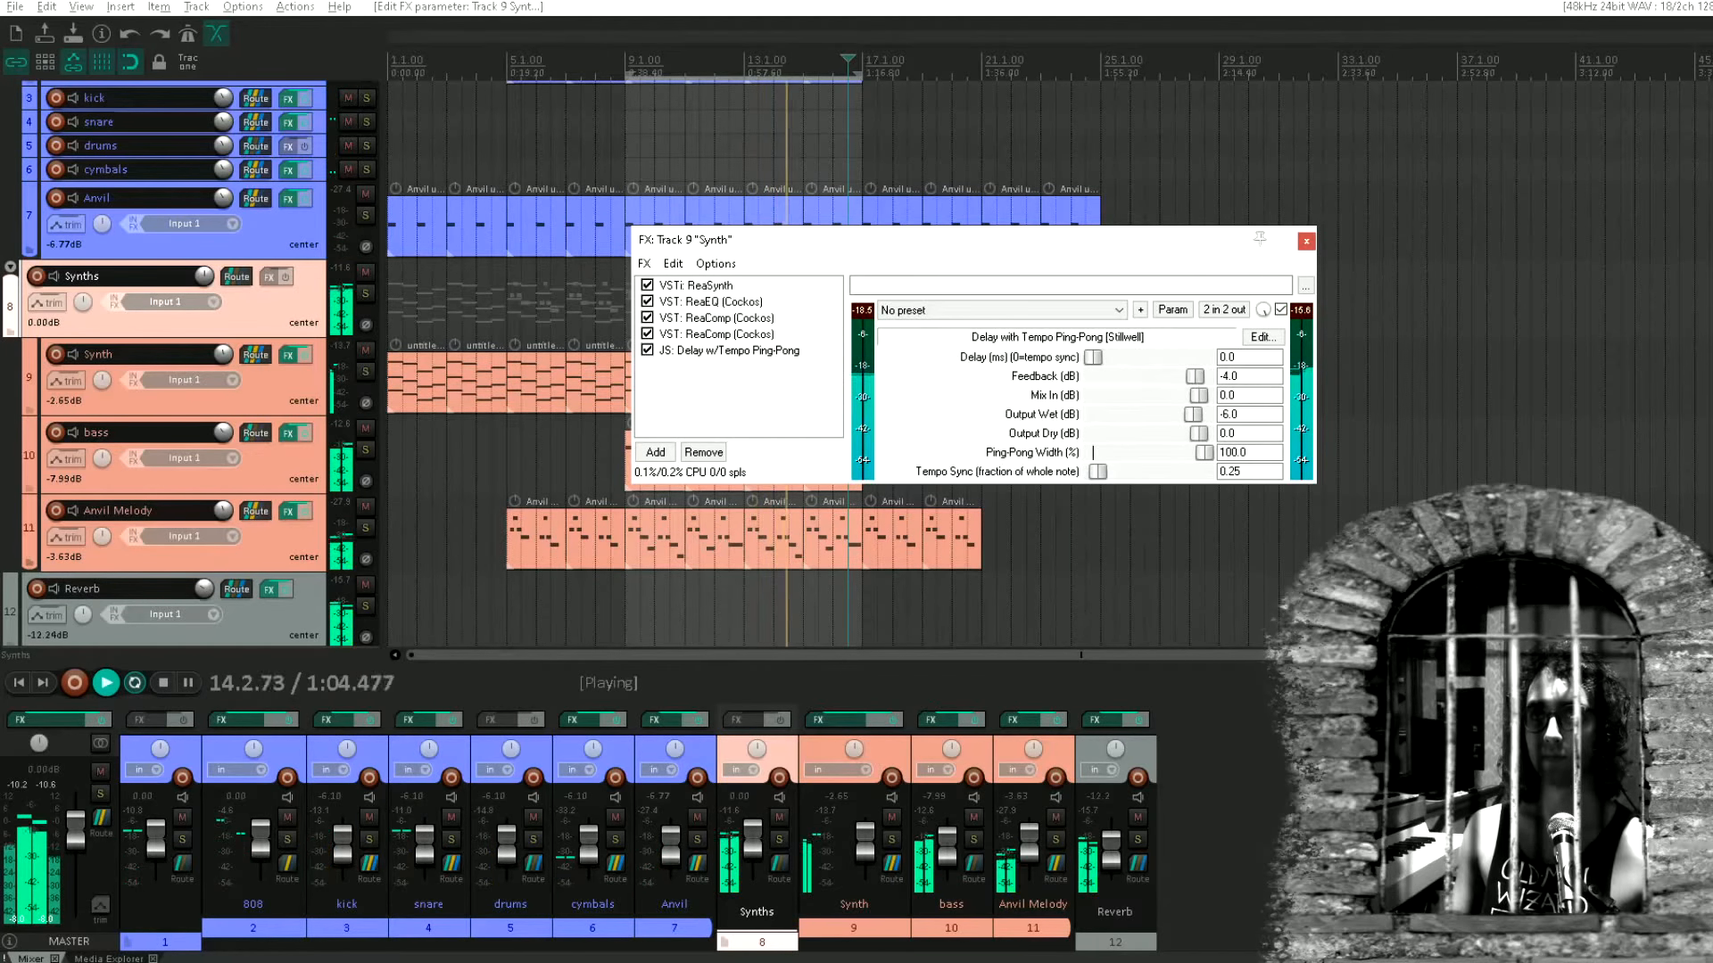
pyautogui.moveTo(1194, 376); pyautogui.dragTo(1193, 376)
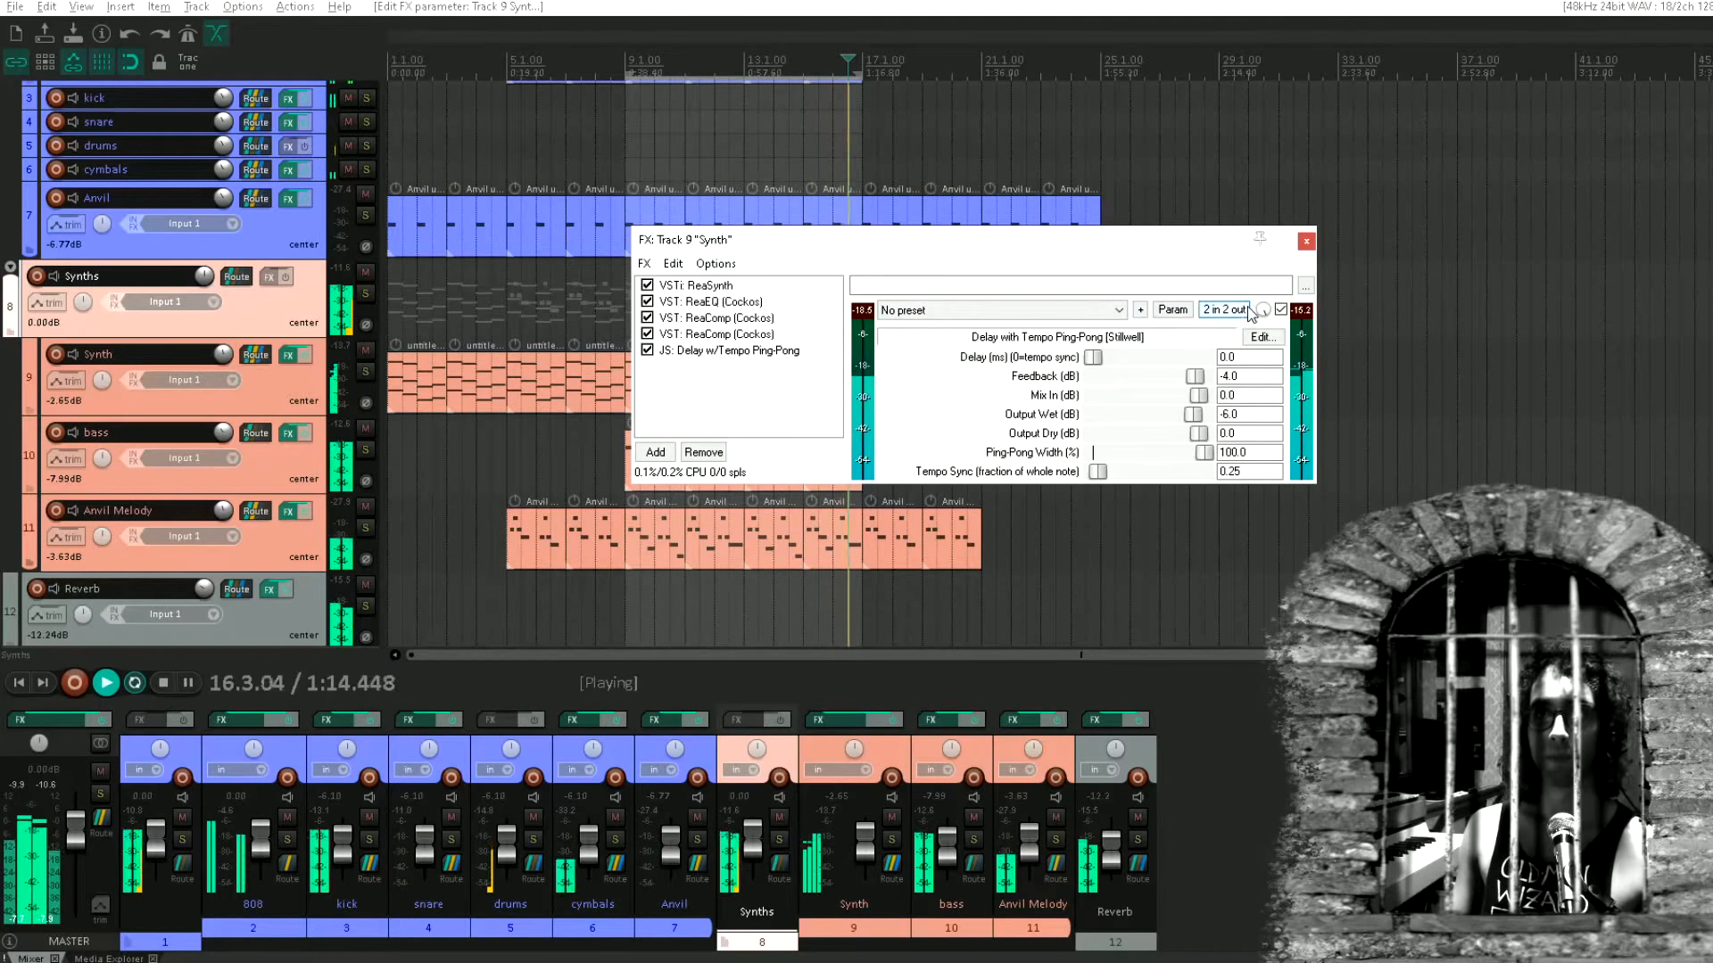
# Close the Synth track's effects and raise its send to the Reverb track to -4.27 dB
pyautogui.click(1305, 241)
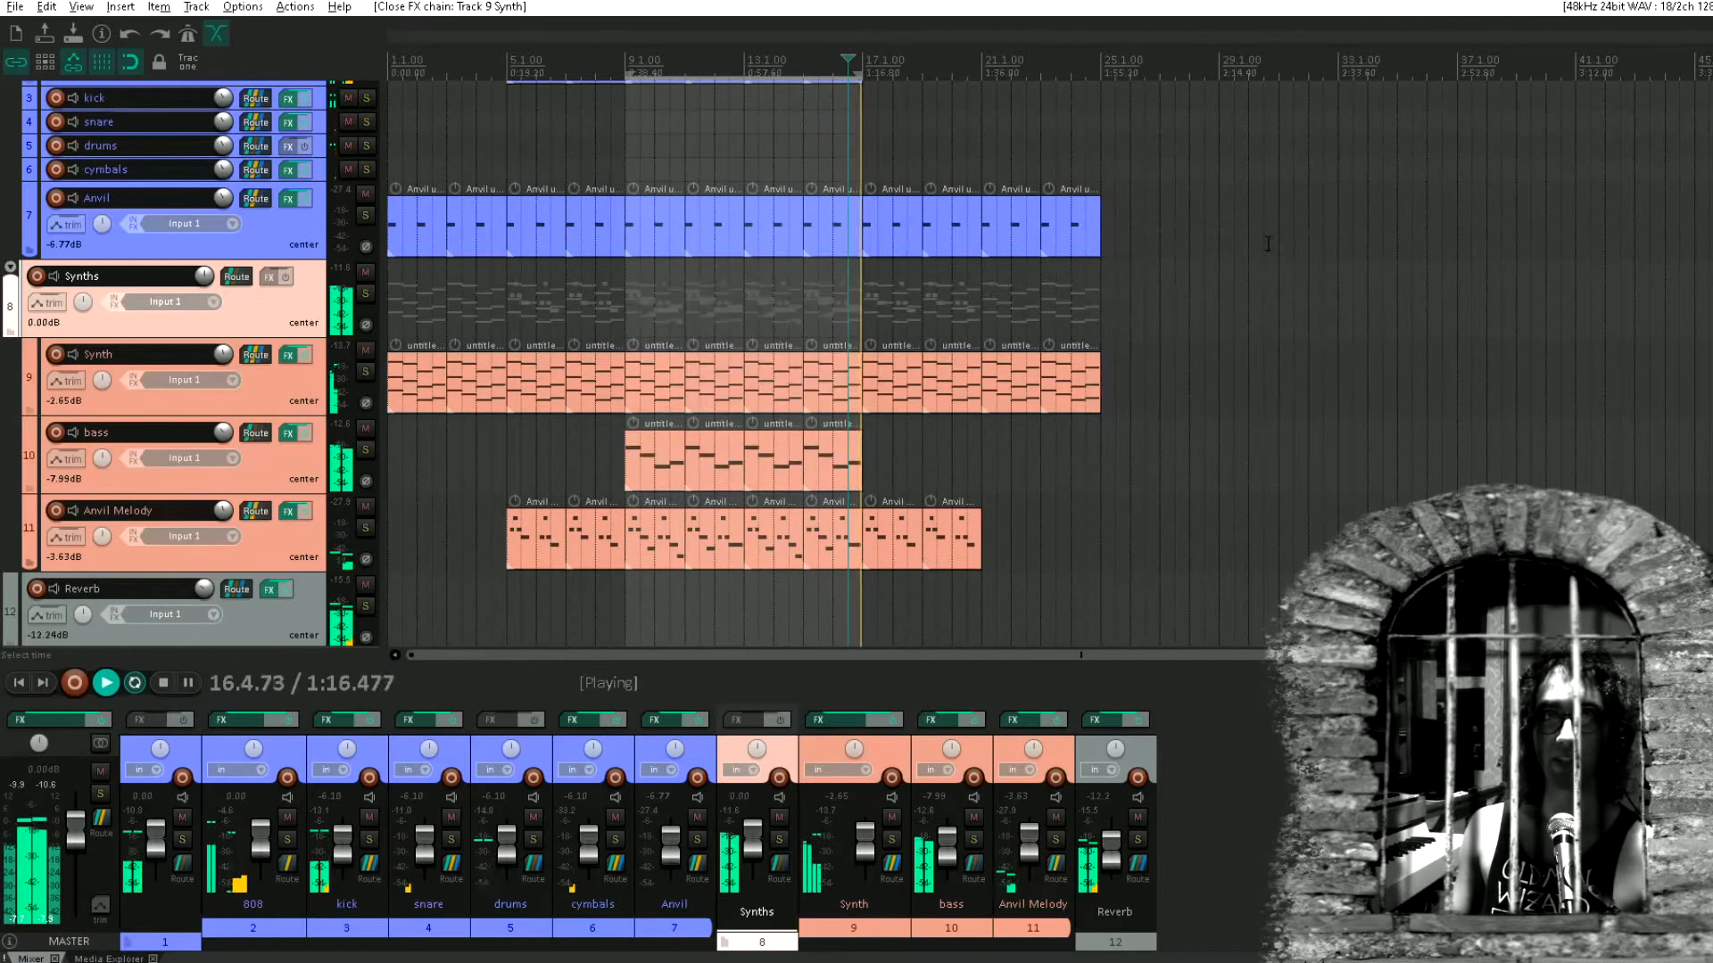
pyautogui.click(257, 355)
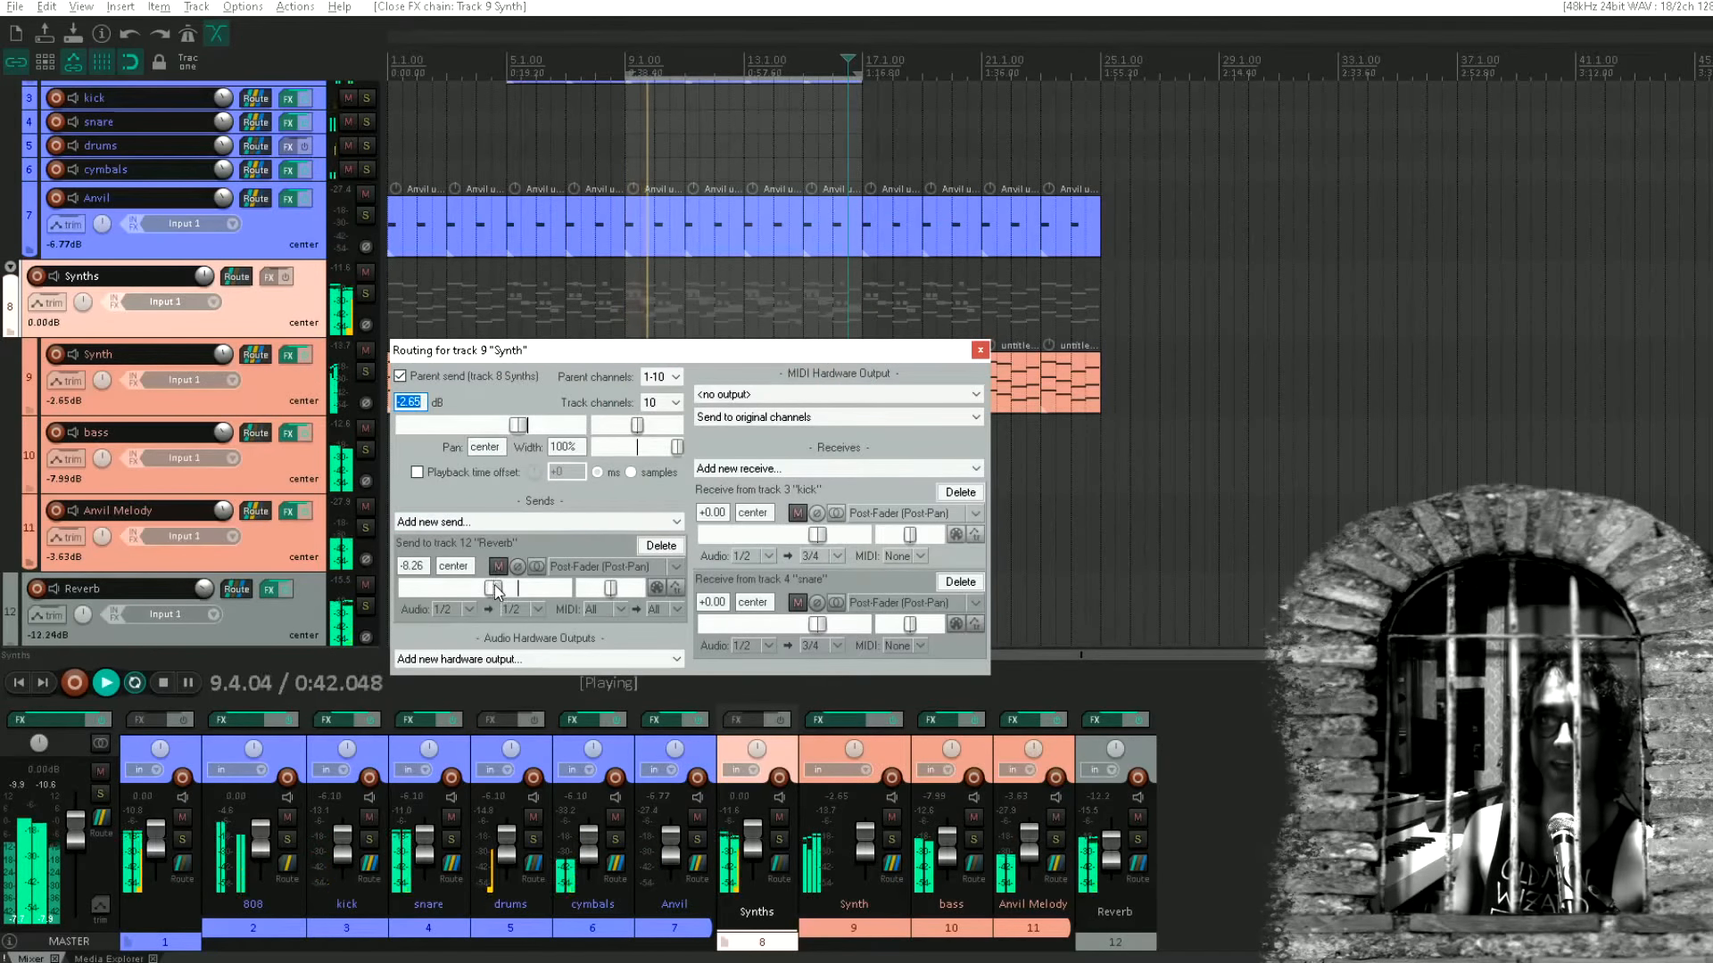
pyautogui.moveTo(492, 588); pyautogui.dragTo(504, 588)
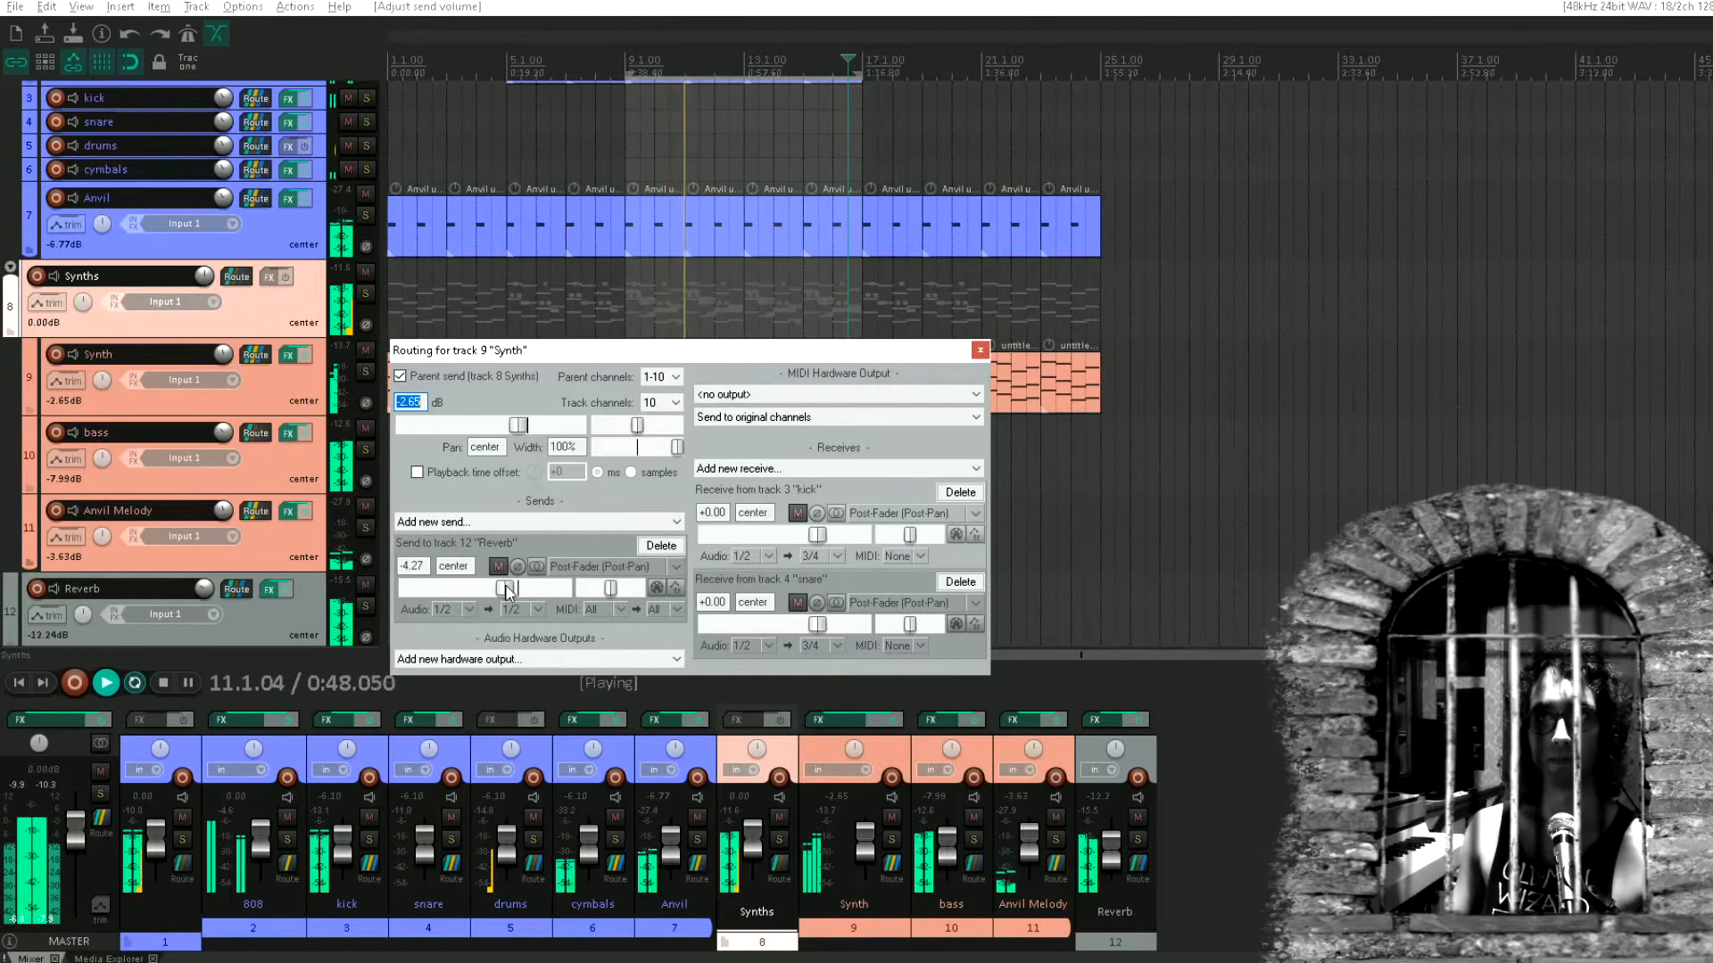
pyautogui.press('Escape')
# Add JS Saturation to the Anvil Melody track with a high amount, somewhat below 100%, and close its effects
pyautogui.scroll(-2, 739, 378)
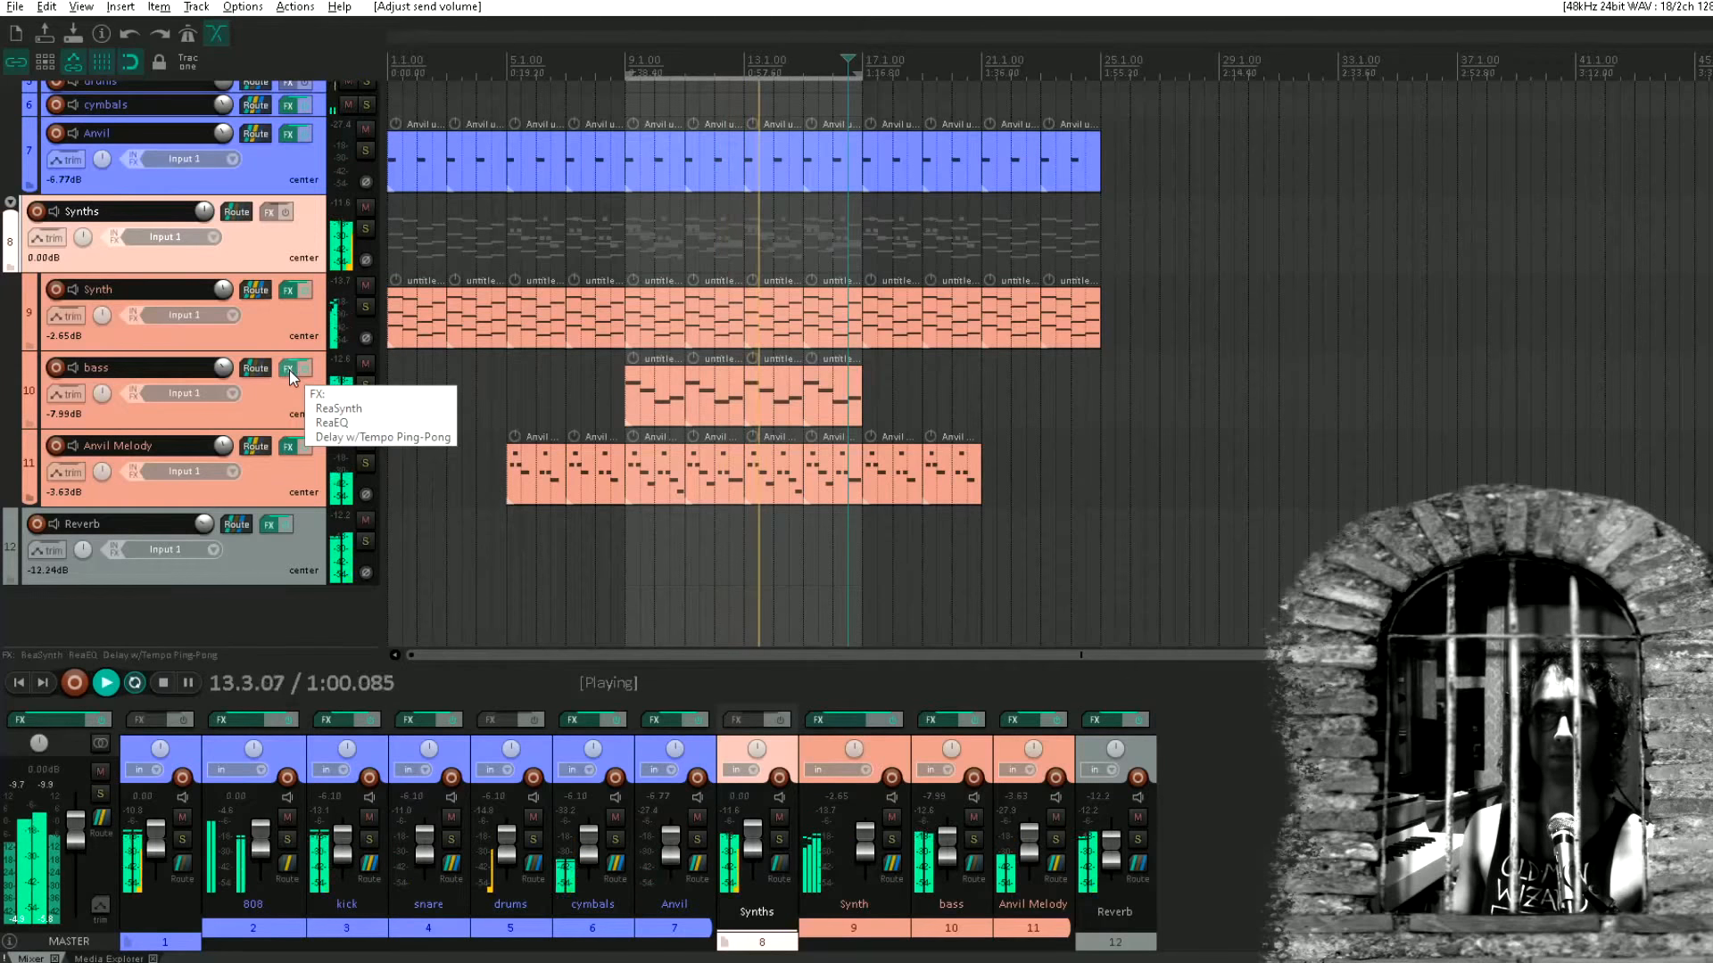
pyautogui.scroll(4, 289, 371)
pyautogui.scroll(-4, 289, 371)
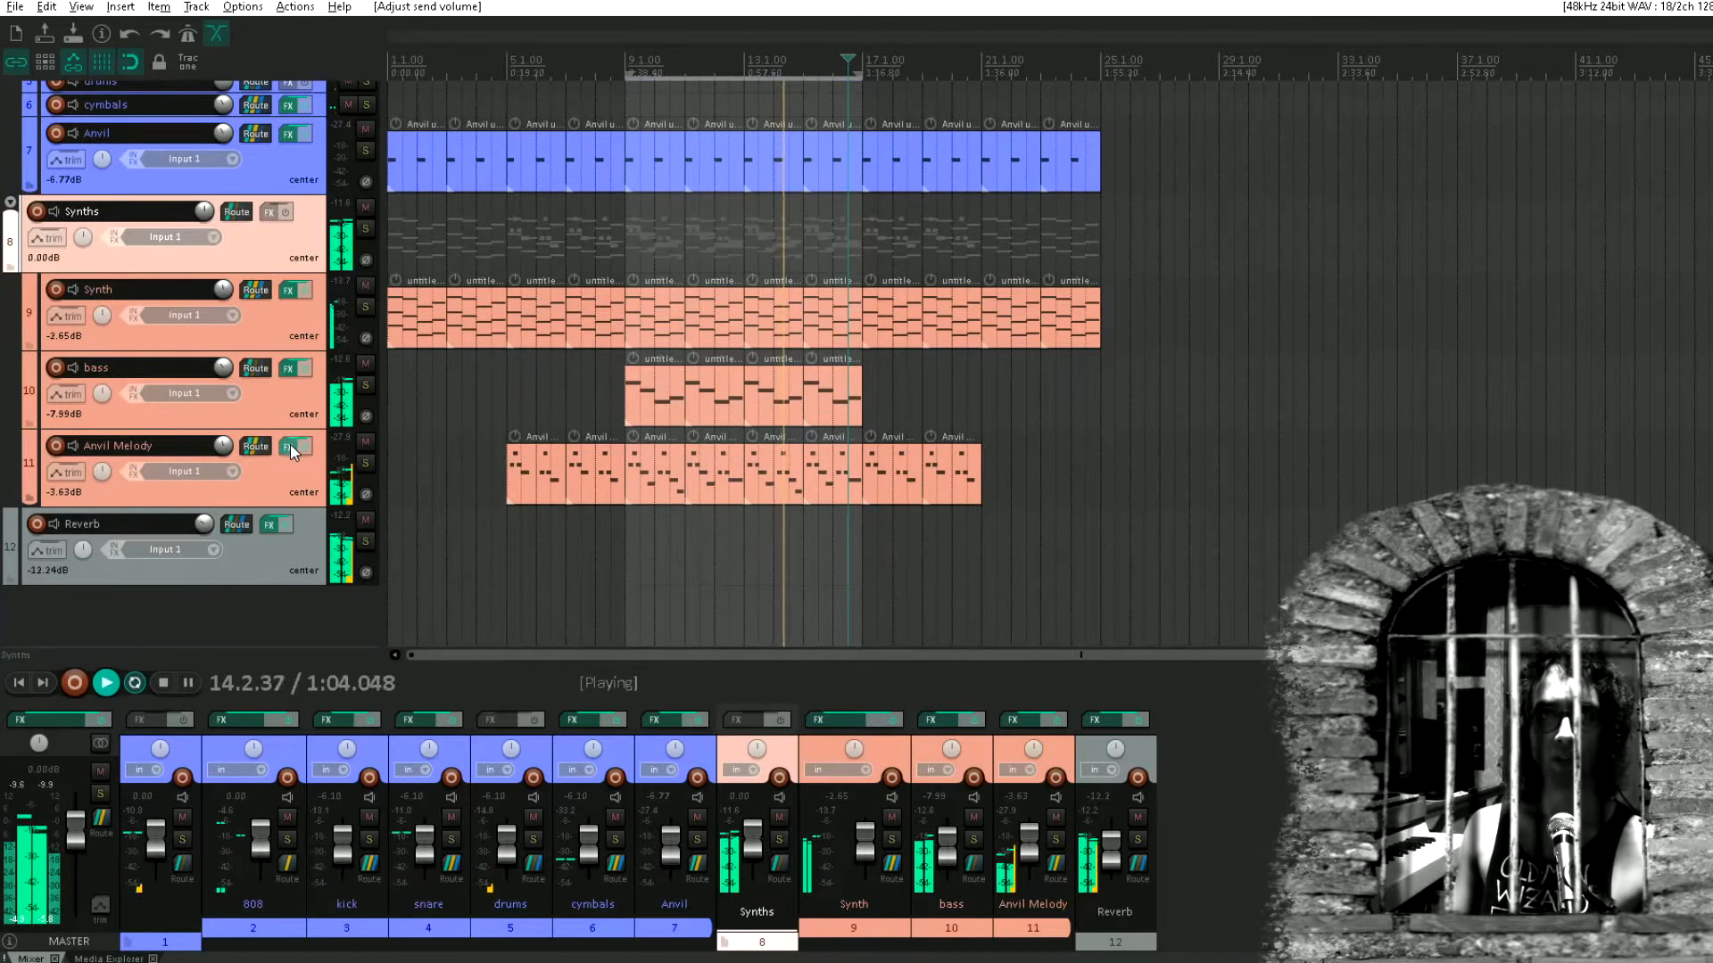
pyautogui.click(290, 448)
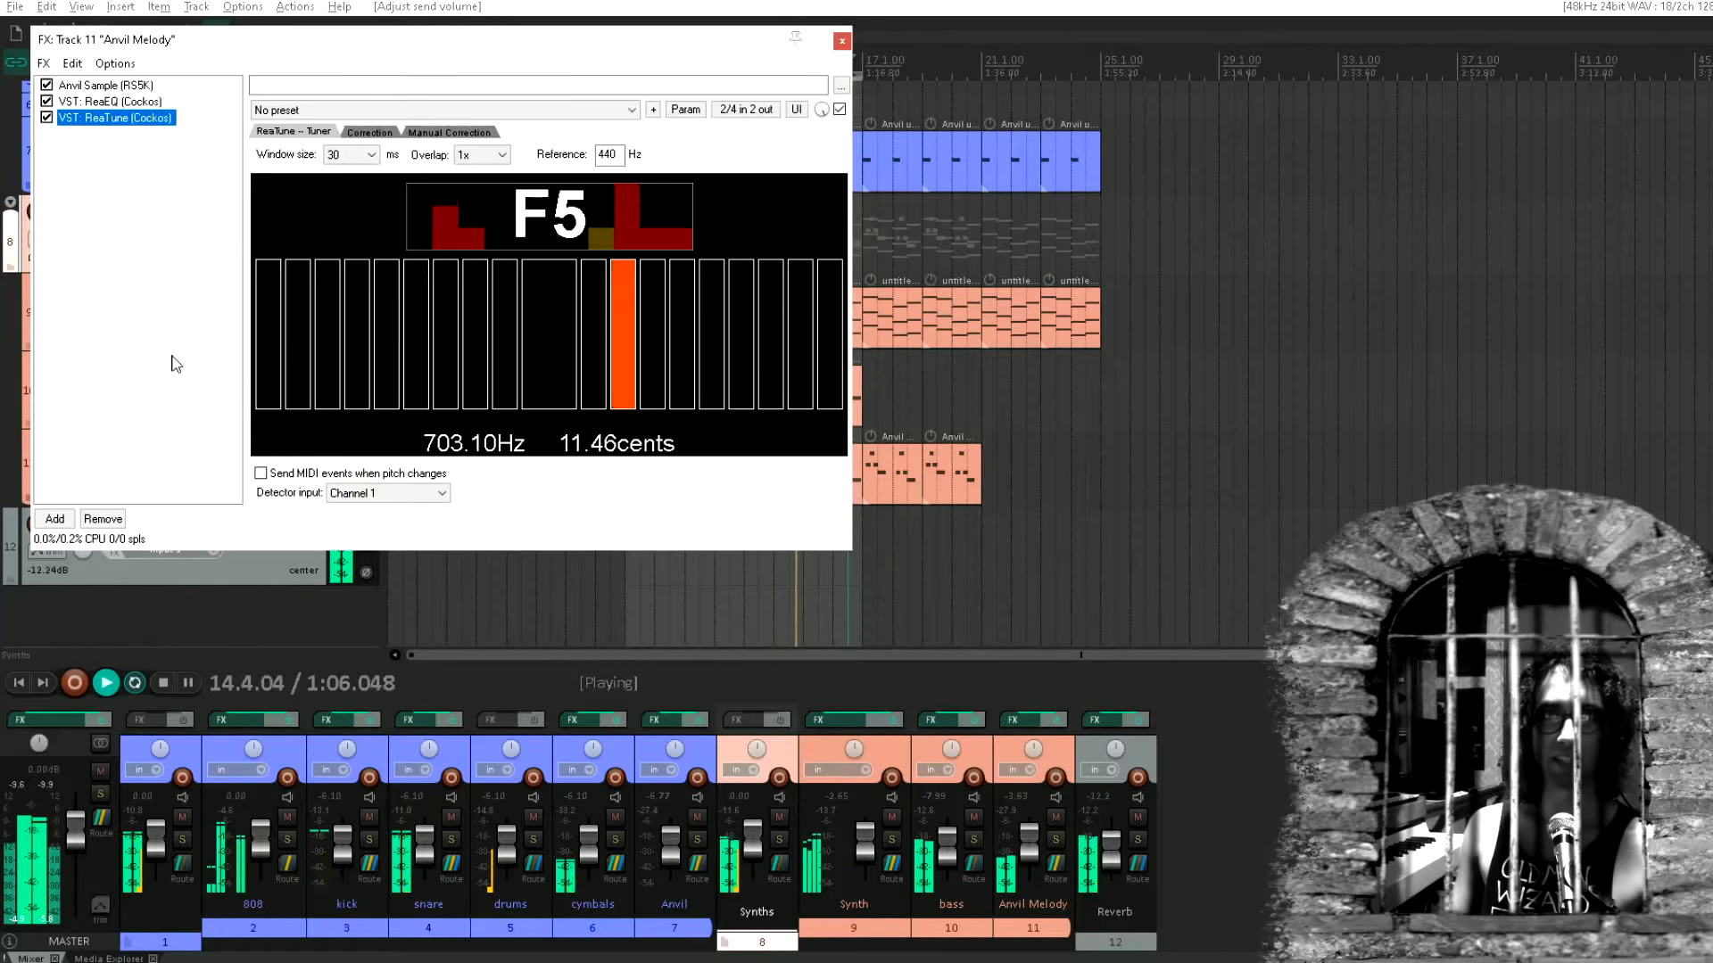
pyautogui.click(54, 518)
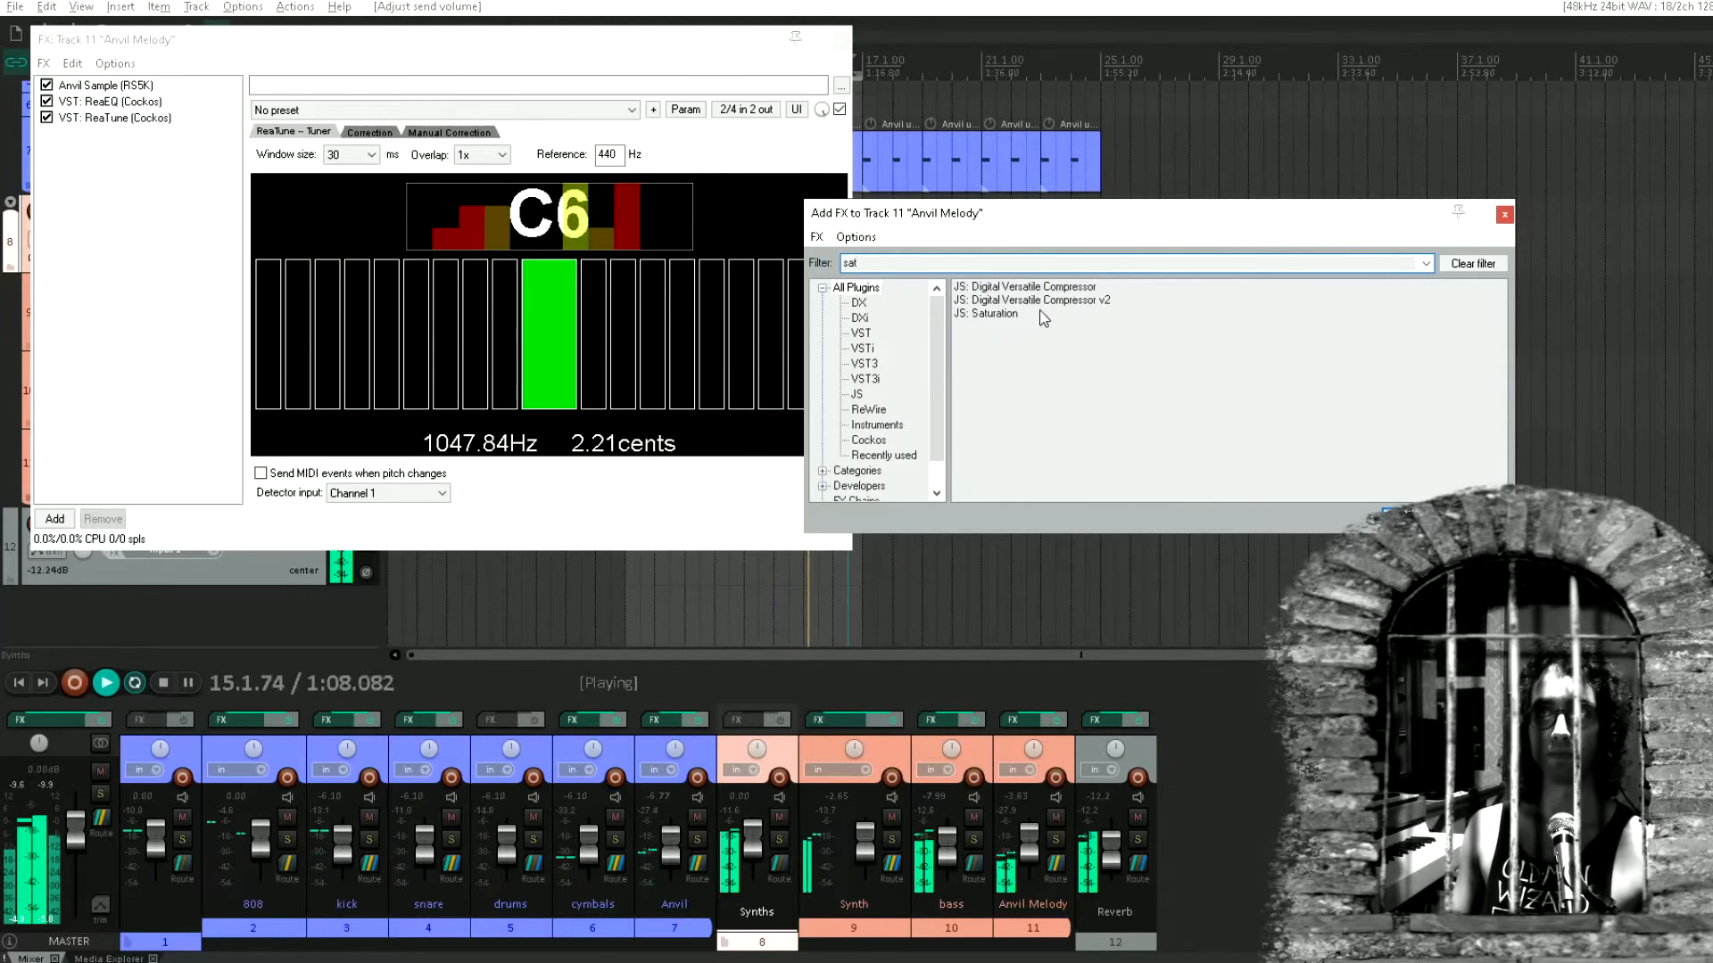
pyautogui.doubleClick(981, 313)
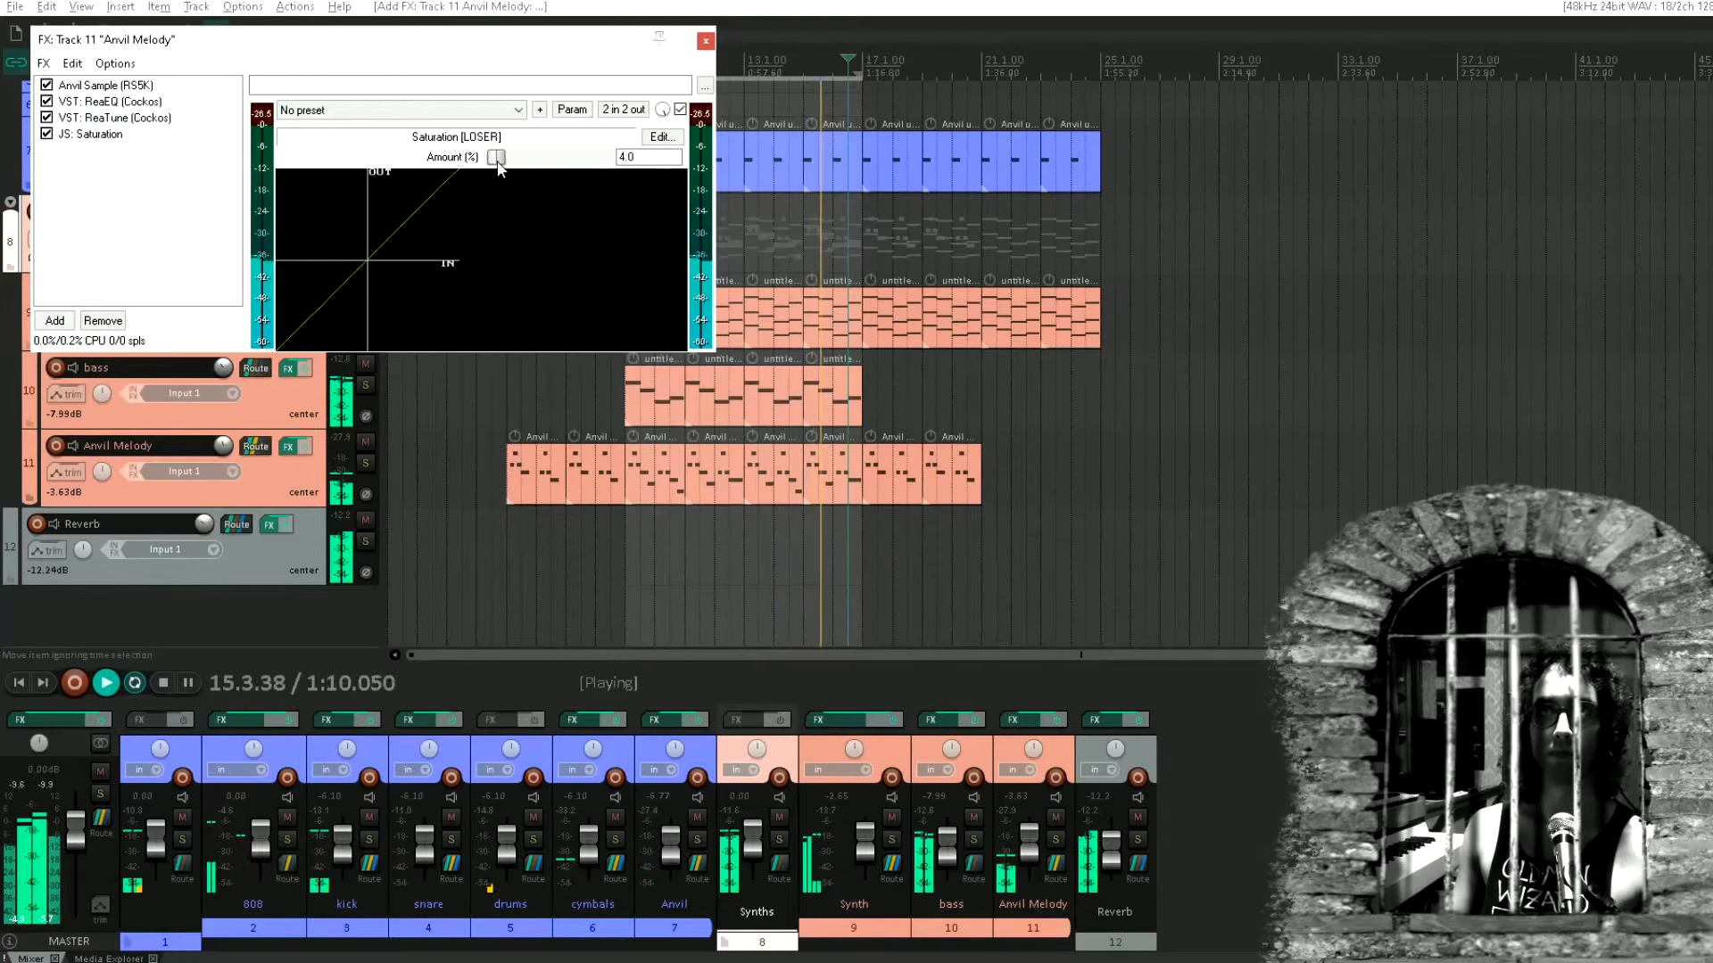
pyautogui.moveTo(492, 157); pyautogui.dragTo(604, 182)
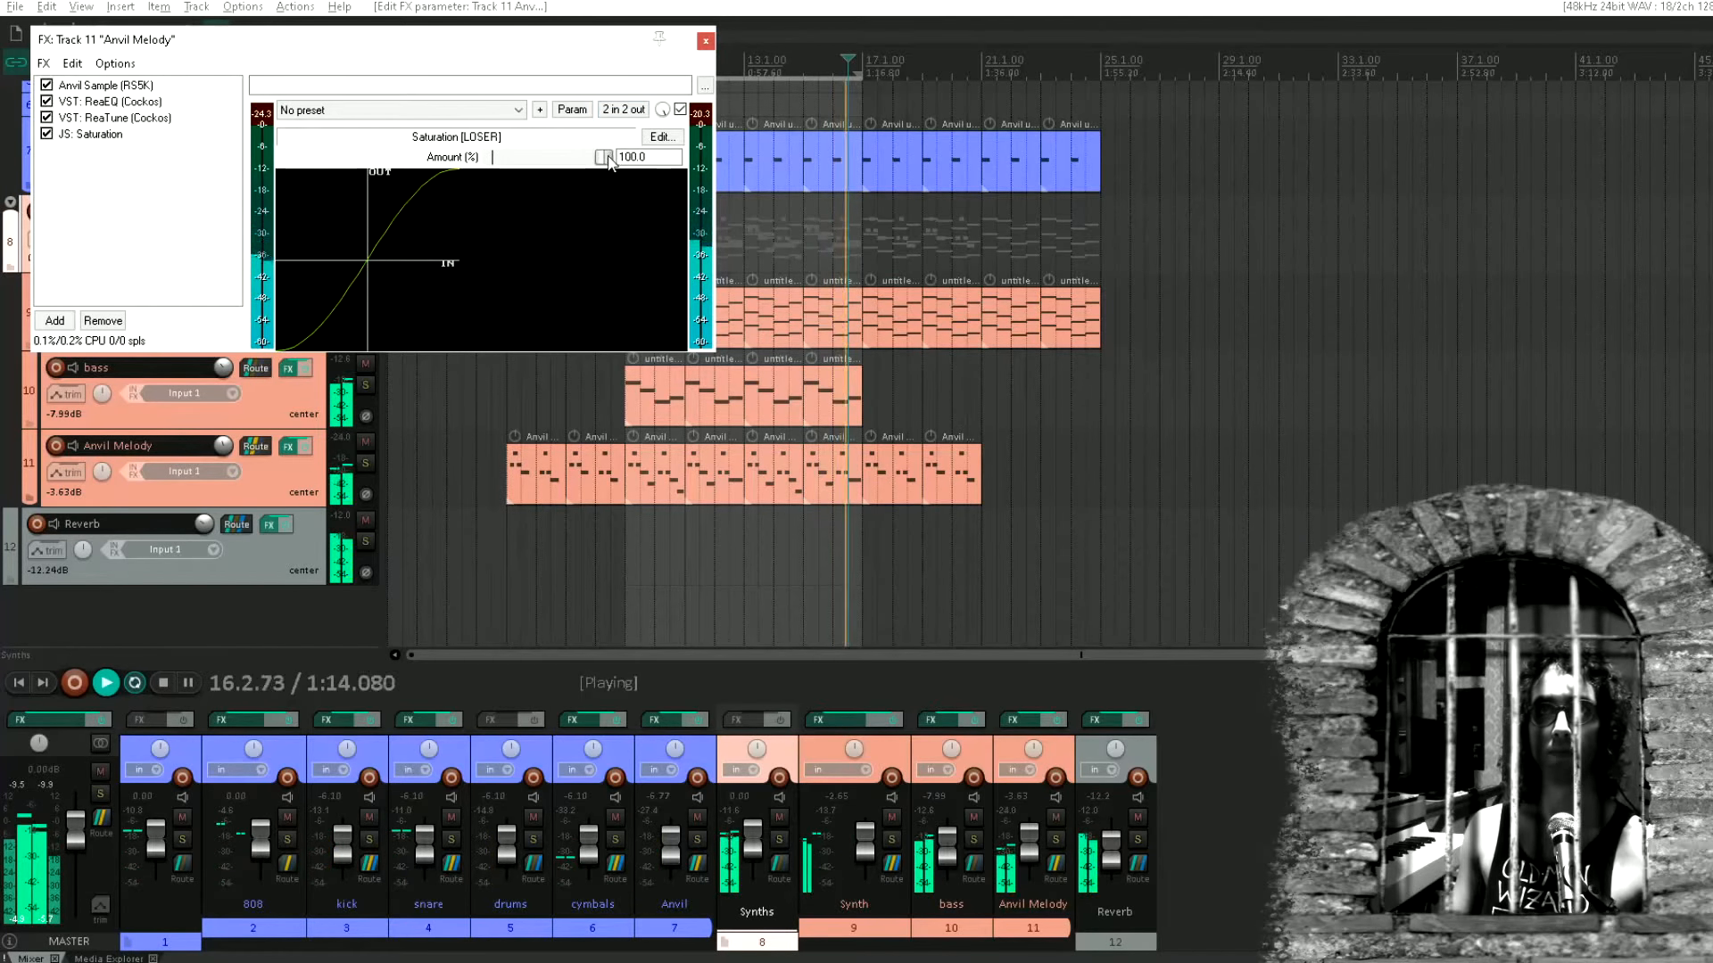
pyautogui.moveTo(605, 157); pyautogui.dragTo(573, 160)
pyautogui.click(705, 42)
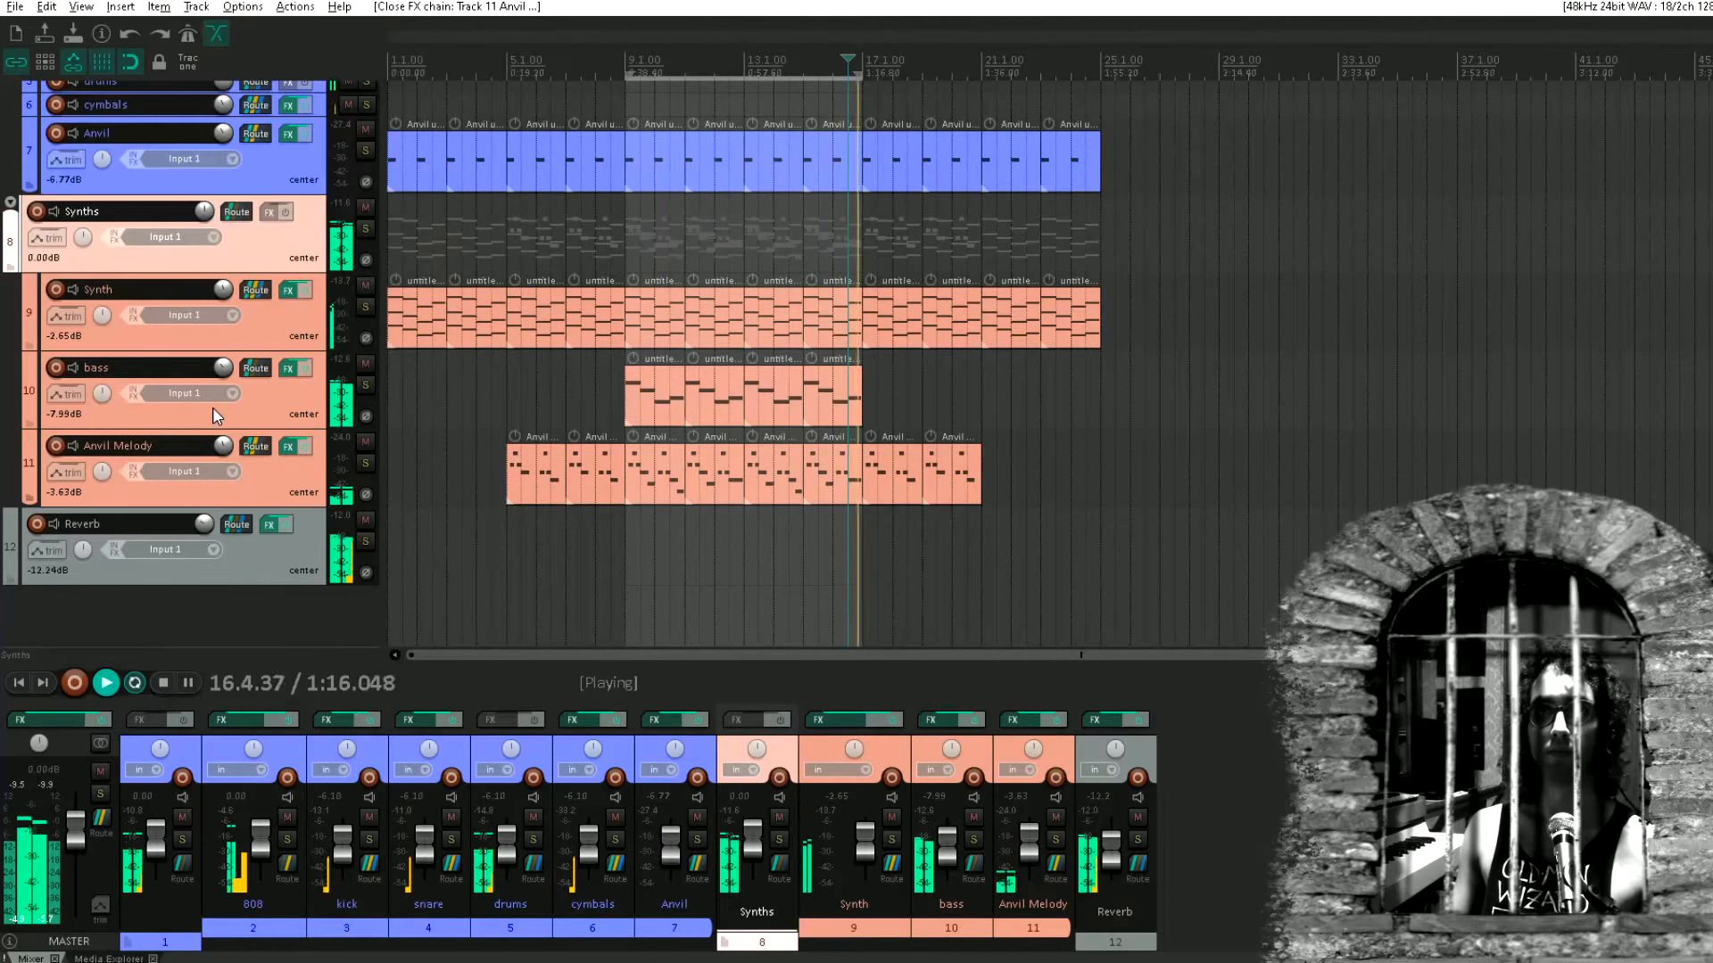
# Pan the Synth track 30% left and the Anvil Melody track 30% right
pyautogui.scroll(3, 185, 447)
pyautogui.scroll(1, 184, 447)
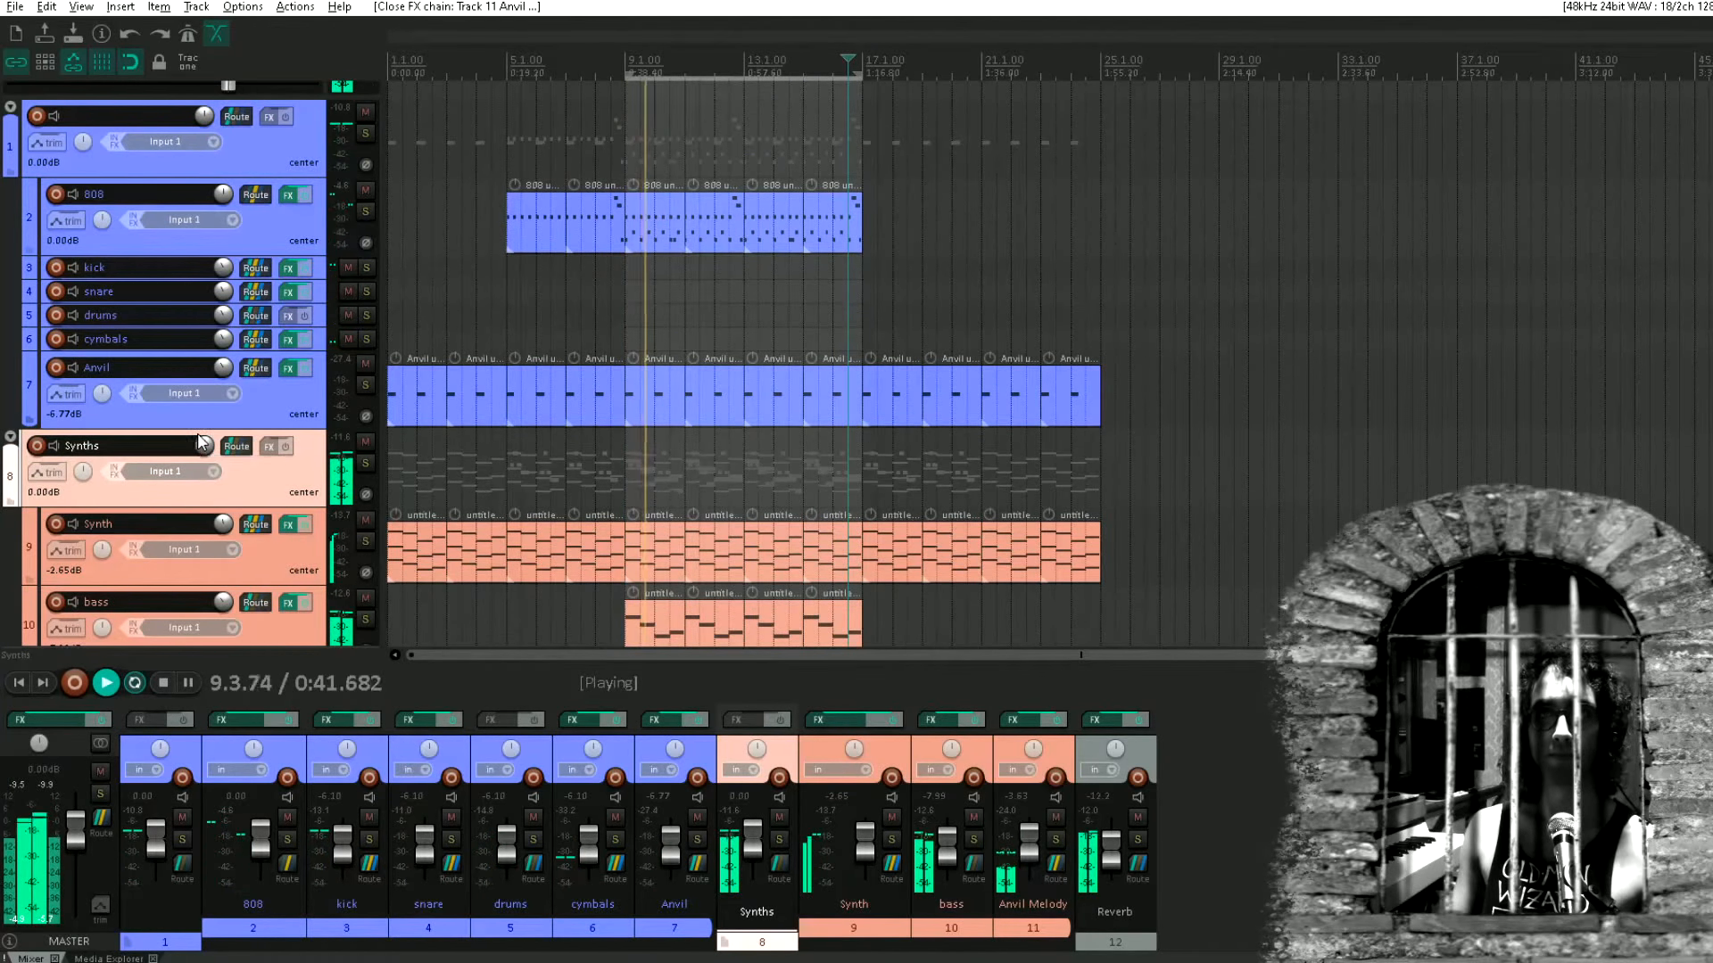
pyautogui.scroll(-2, 262, 476)
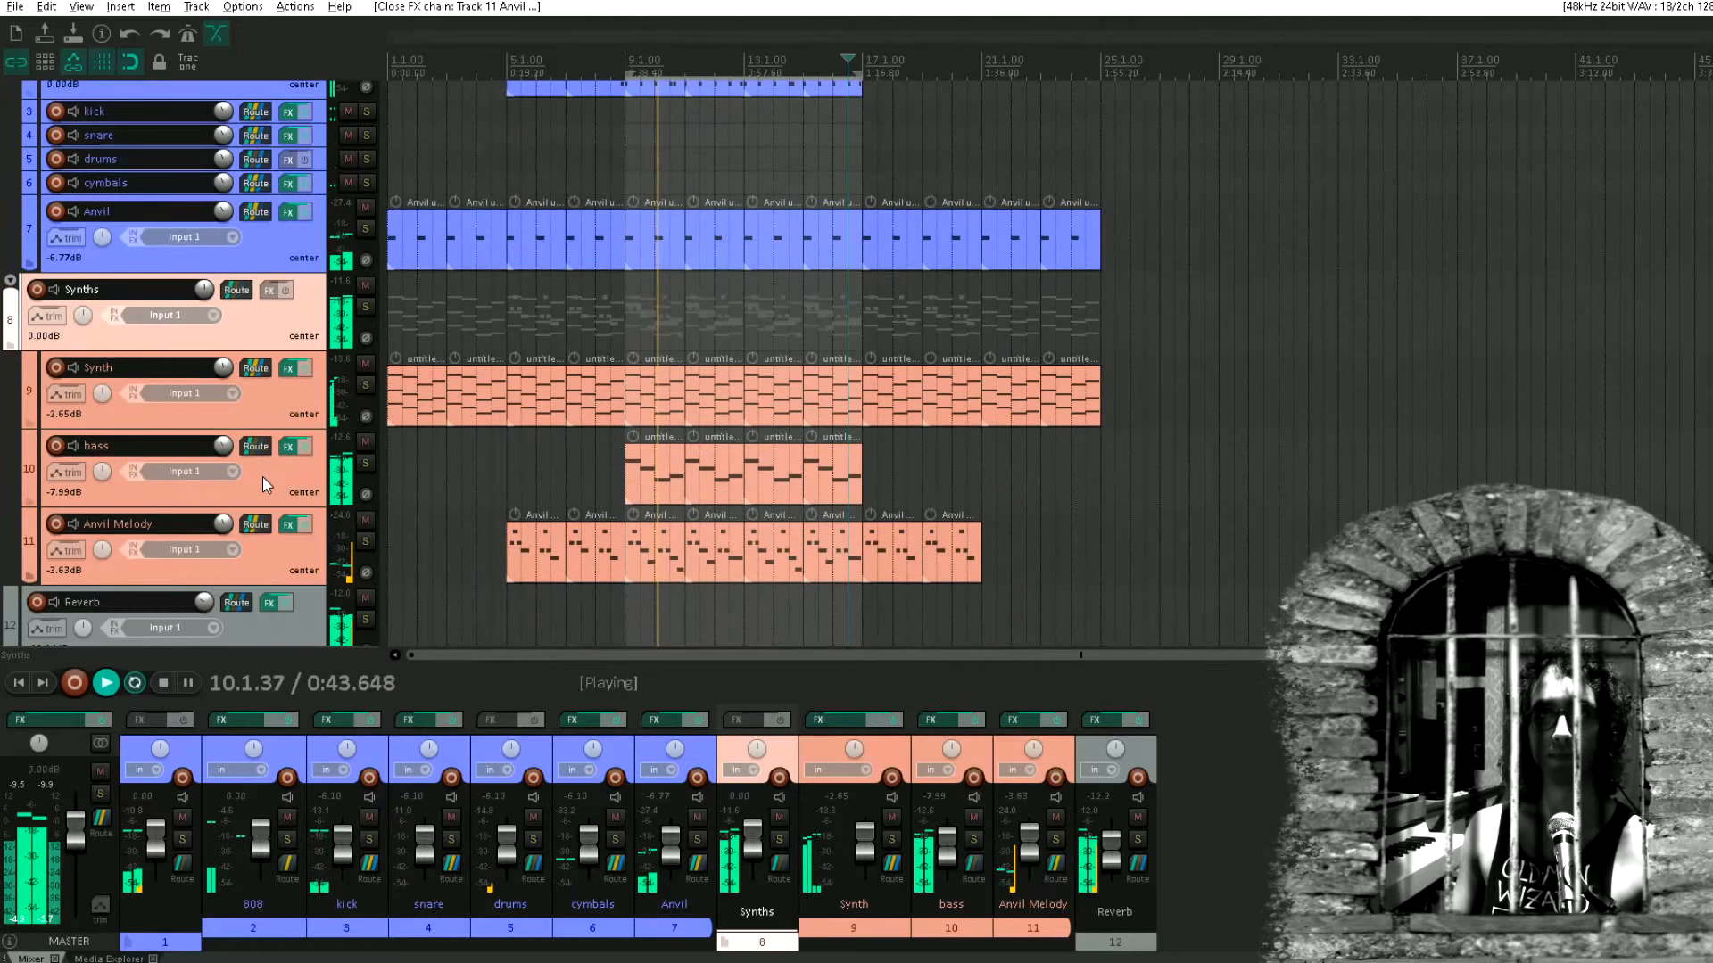
pyautogui.scroll(-1, 262, 476)
pyautogui.click(277, 317)
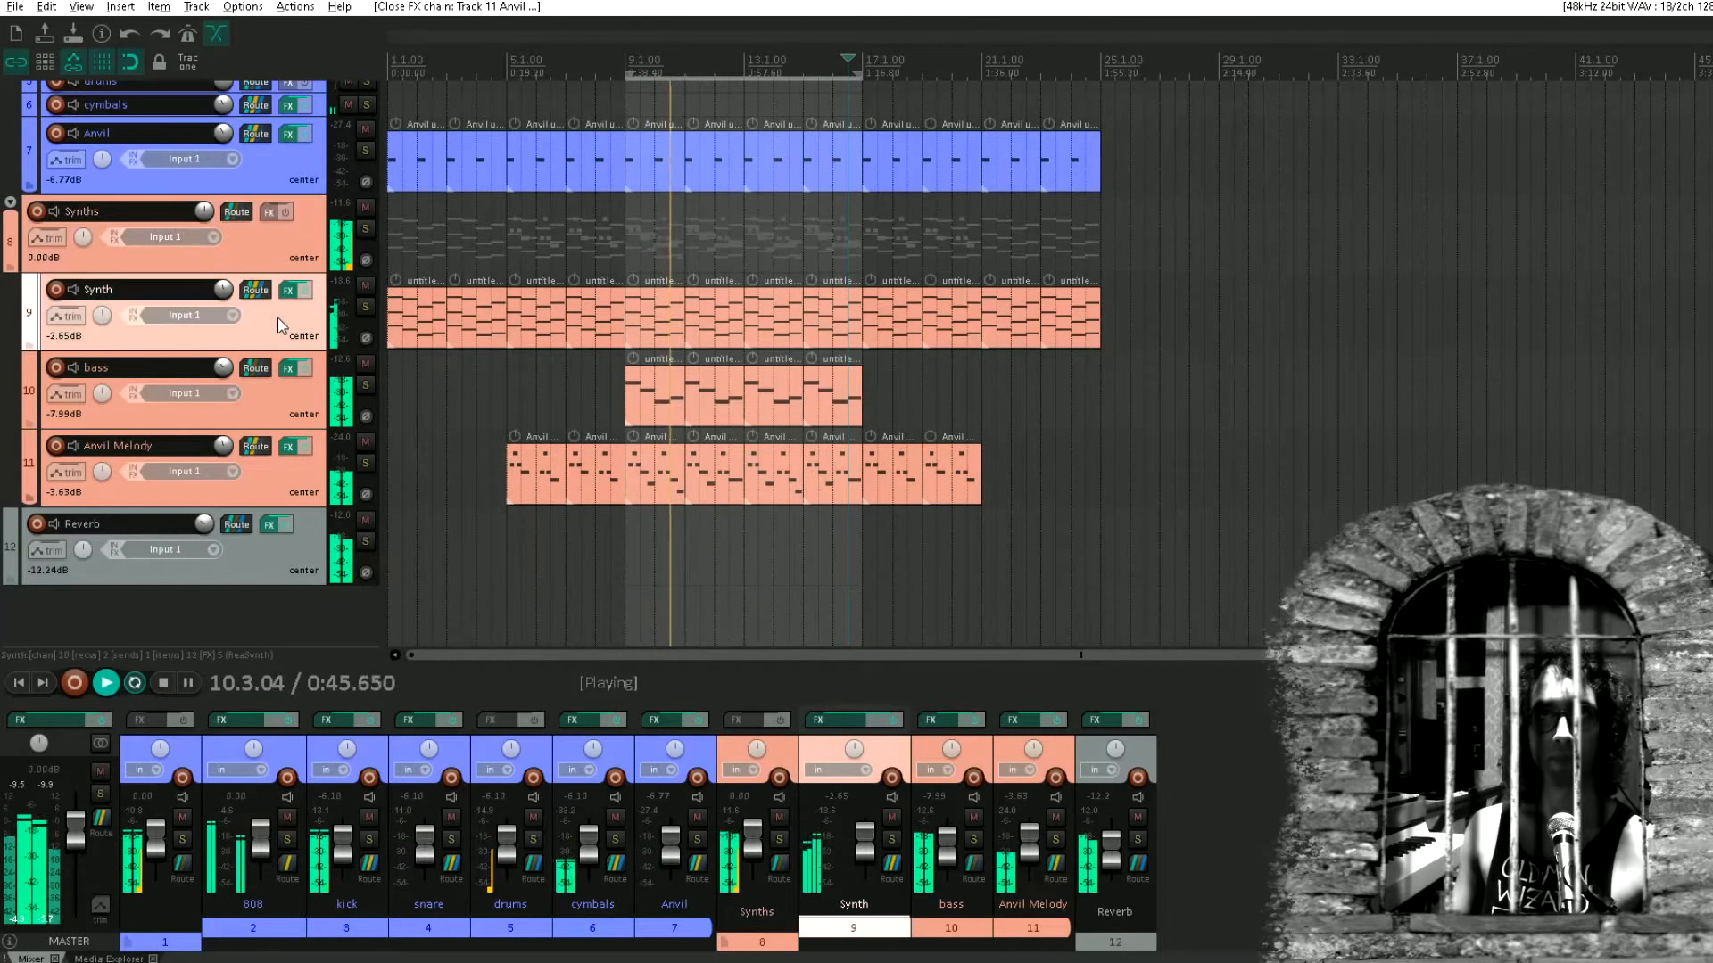
pyautogui.moveTo(105, 319); pyautogui.dragTo(105, 330)
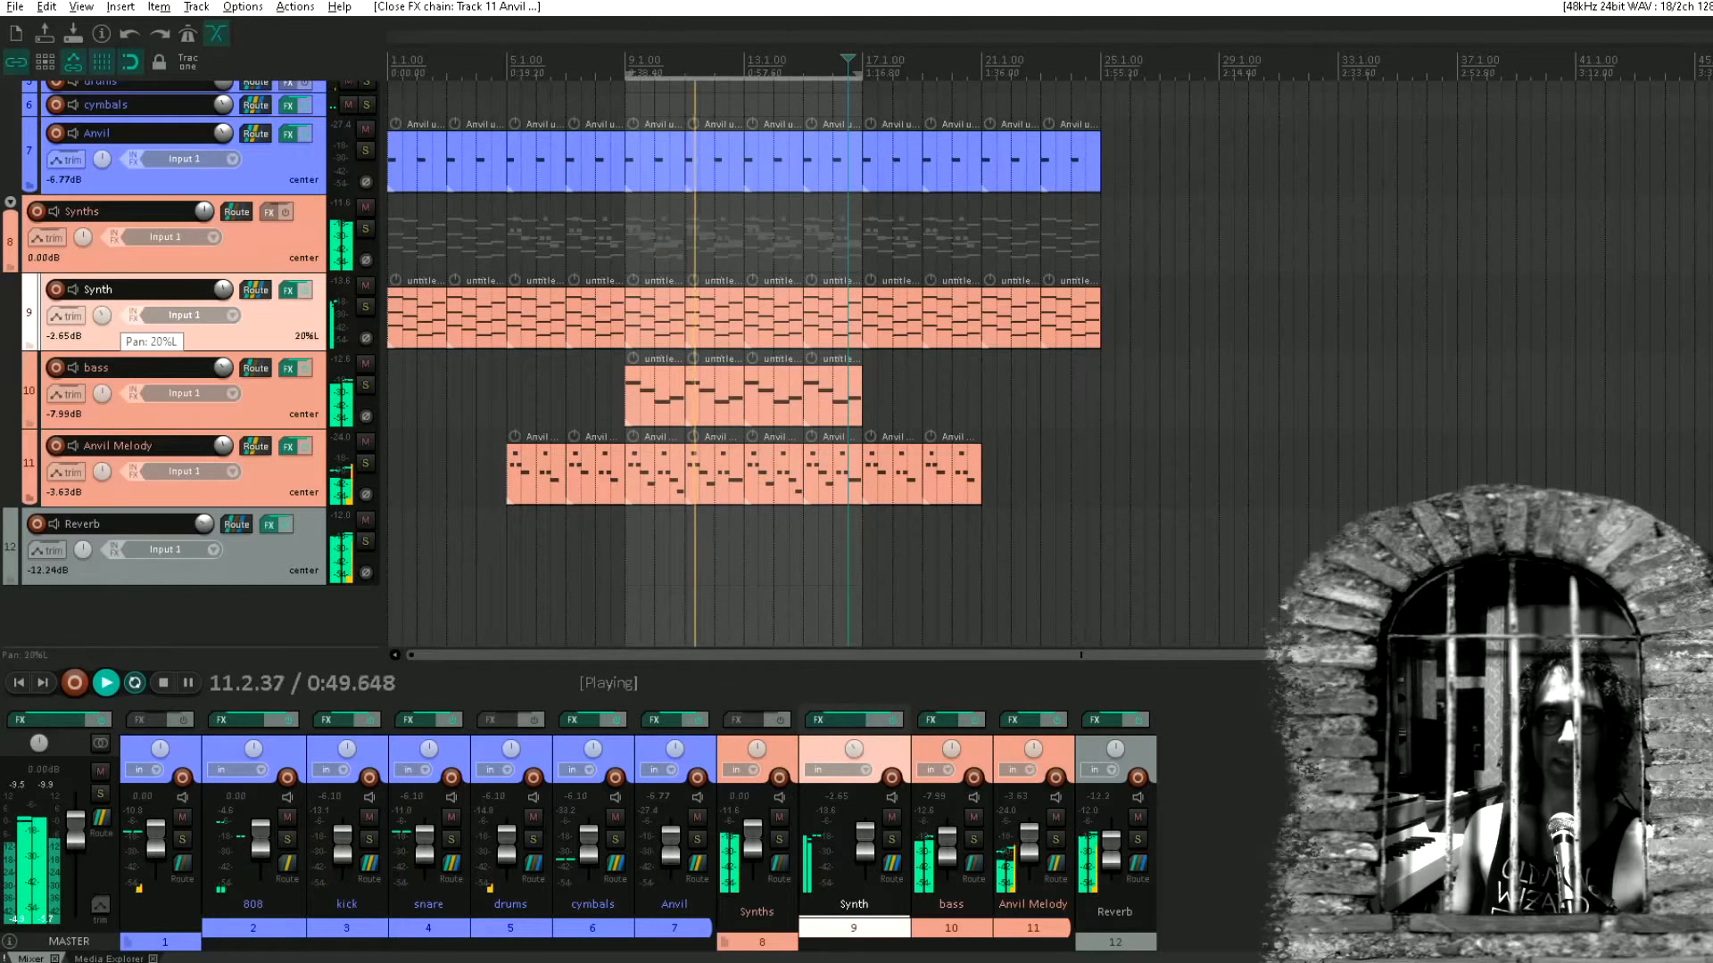
pyautogui.moveTo(106, 329); pyautogui.dragTo(102, 471)
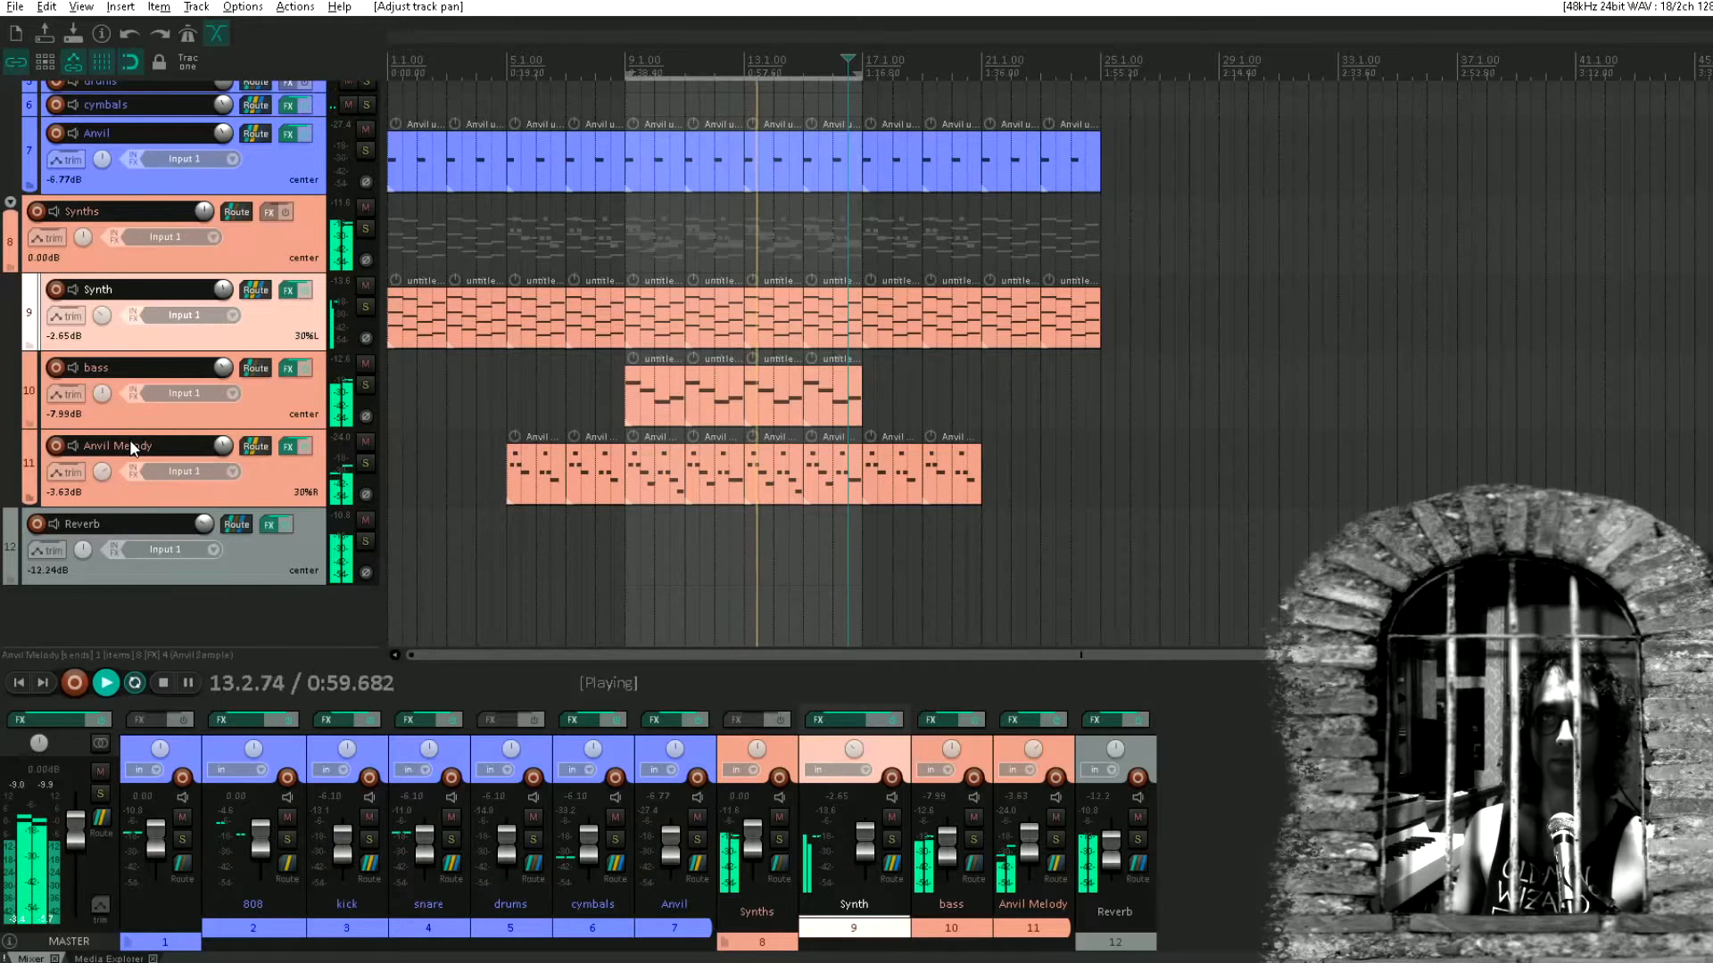
# Enlarge the cymbals track and pan it 60% right, and pan the Anvil track 50% left
pyautogui.scroll(3, 206, 410)
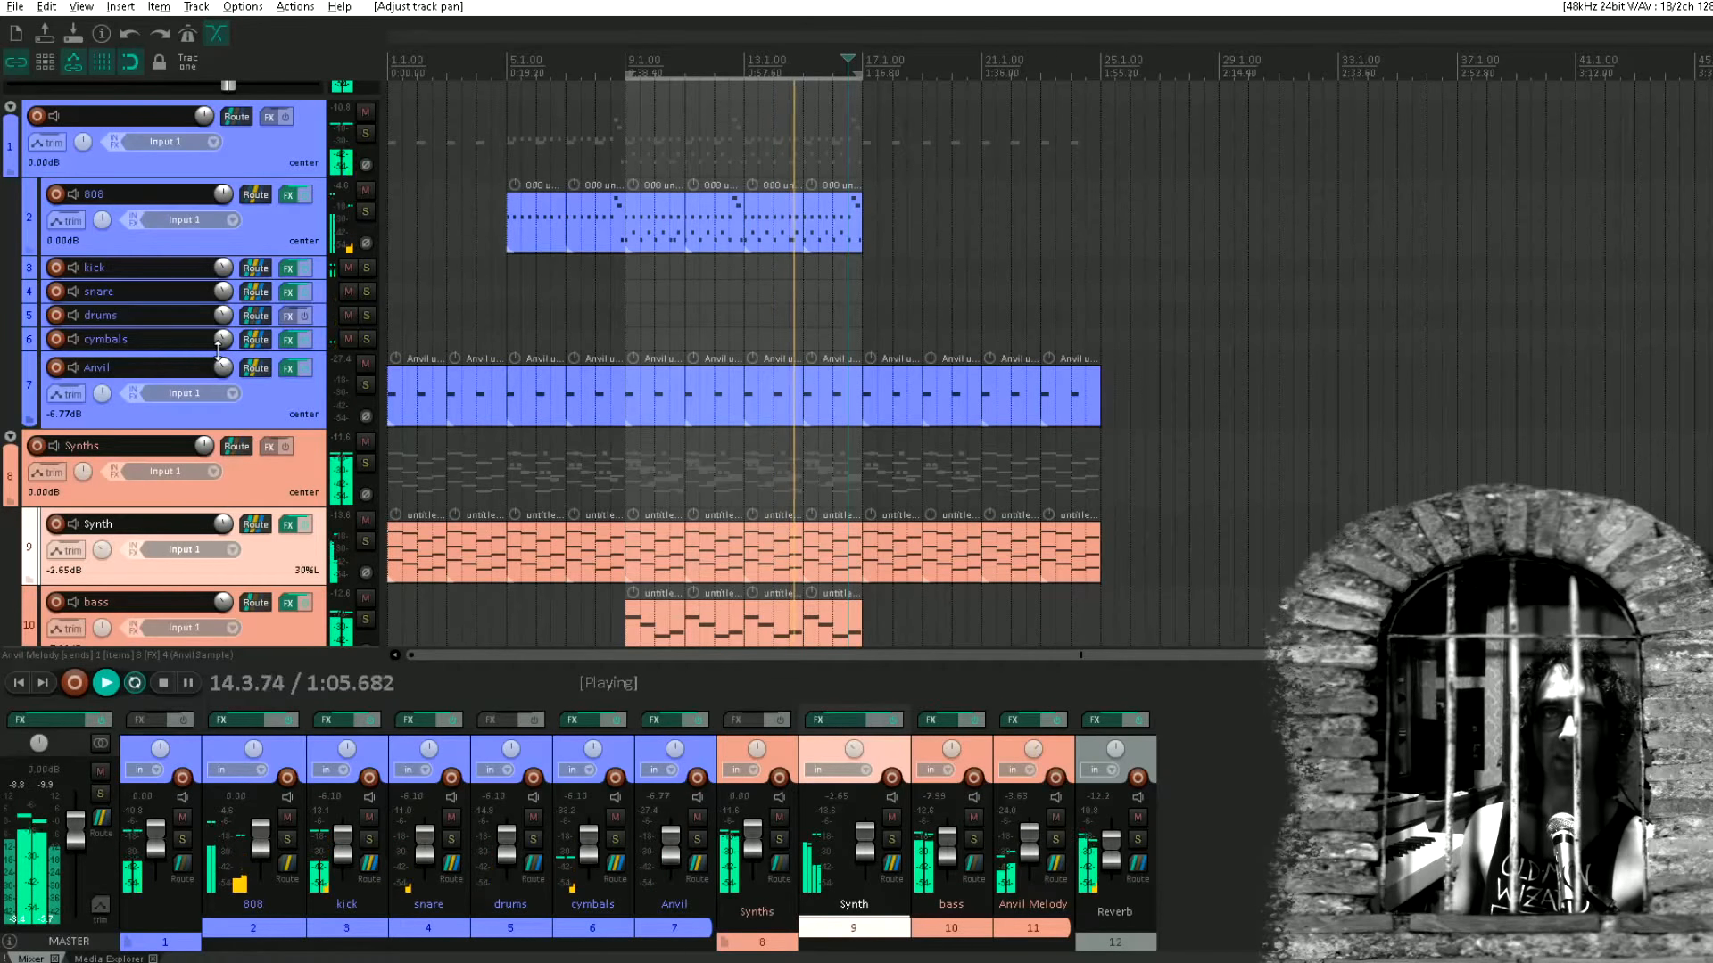
pyautogui.moveTo(217, 351); pyautogui.dragTo(218, 406)
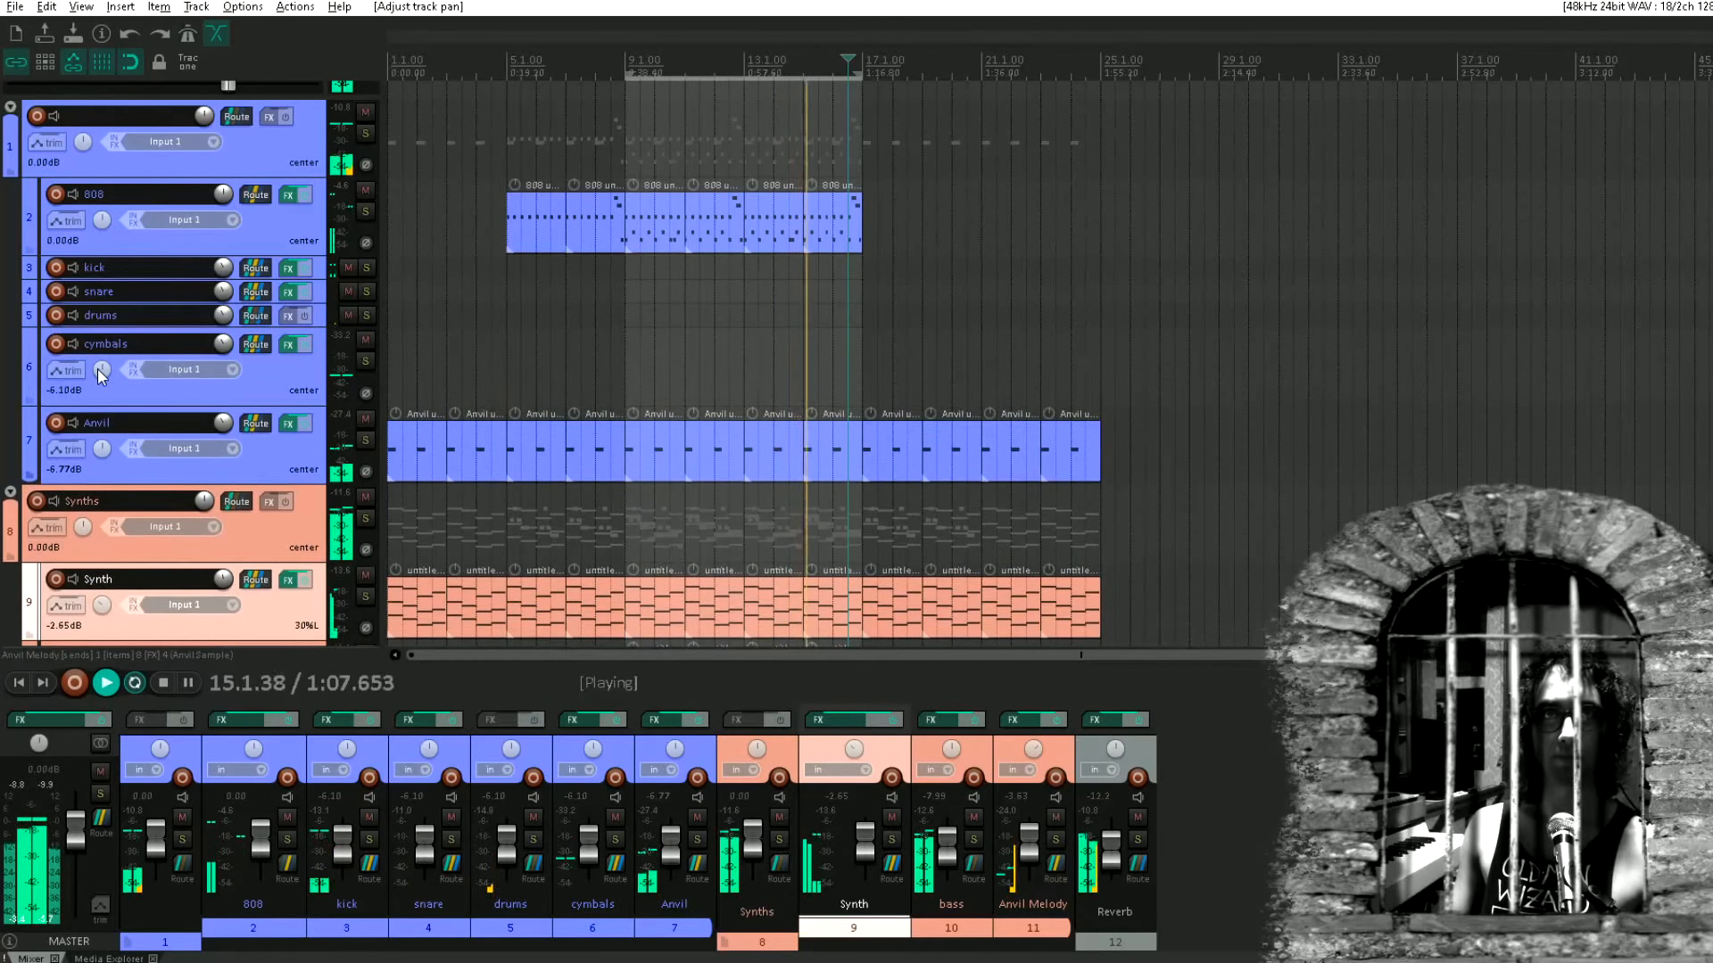
pyautogui.moveTo(98, 368); pyautogui.dragTo(98, 353)
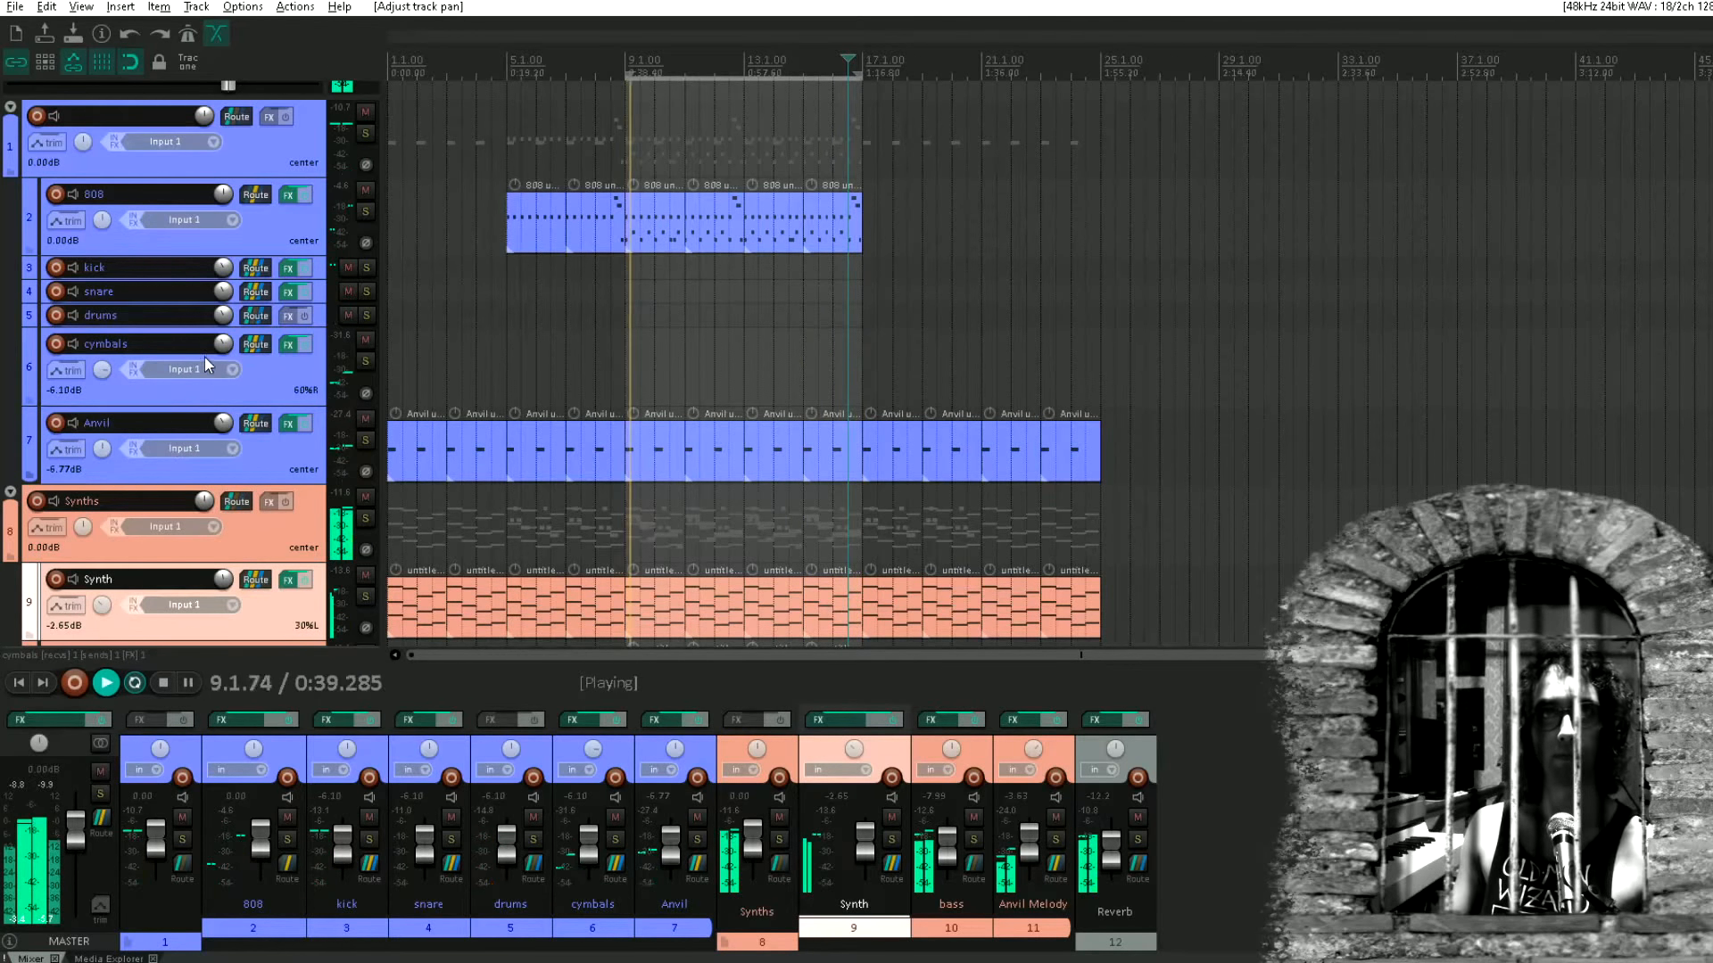
pyautogui.scroll(-3, 193, 382)
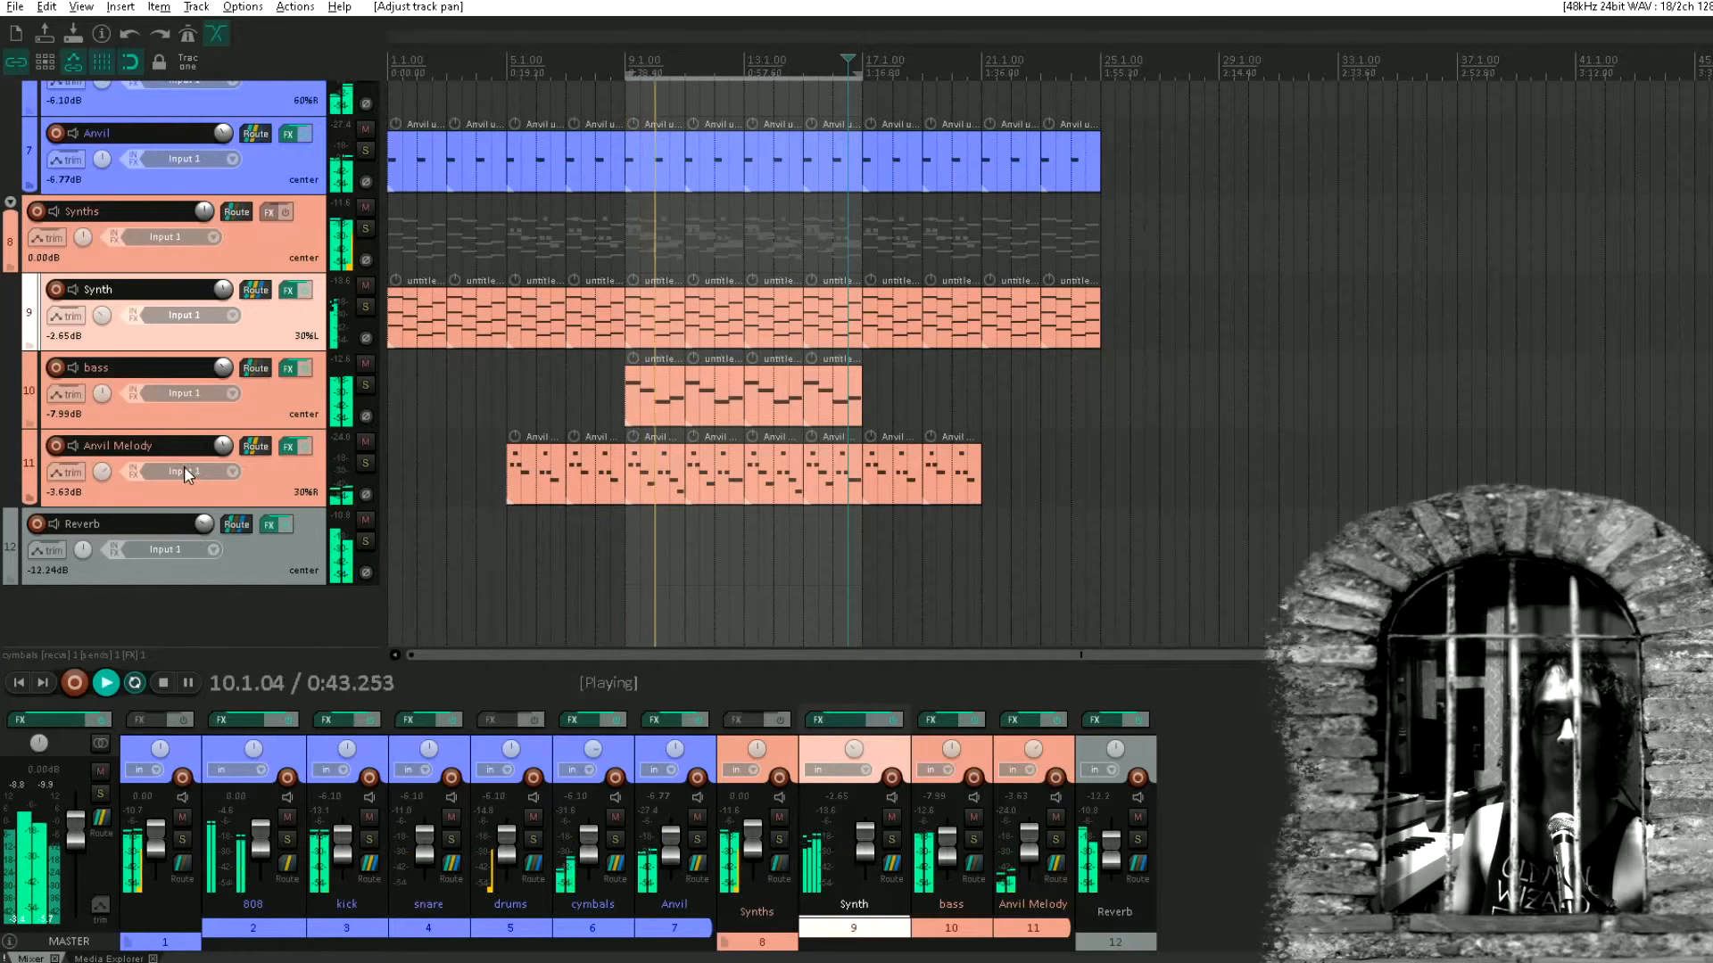
pyautogui.scroll(1, 168, 461)
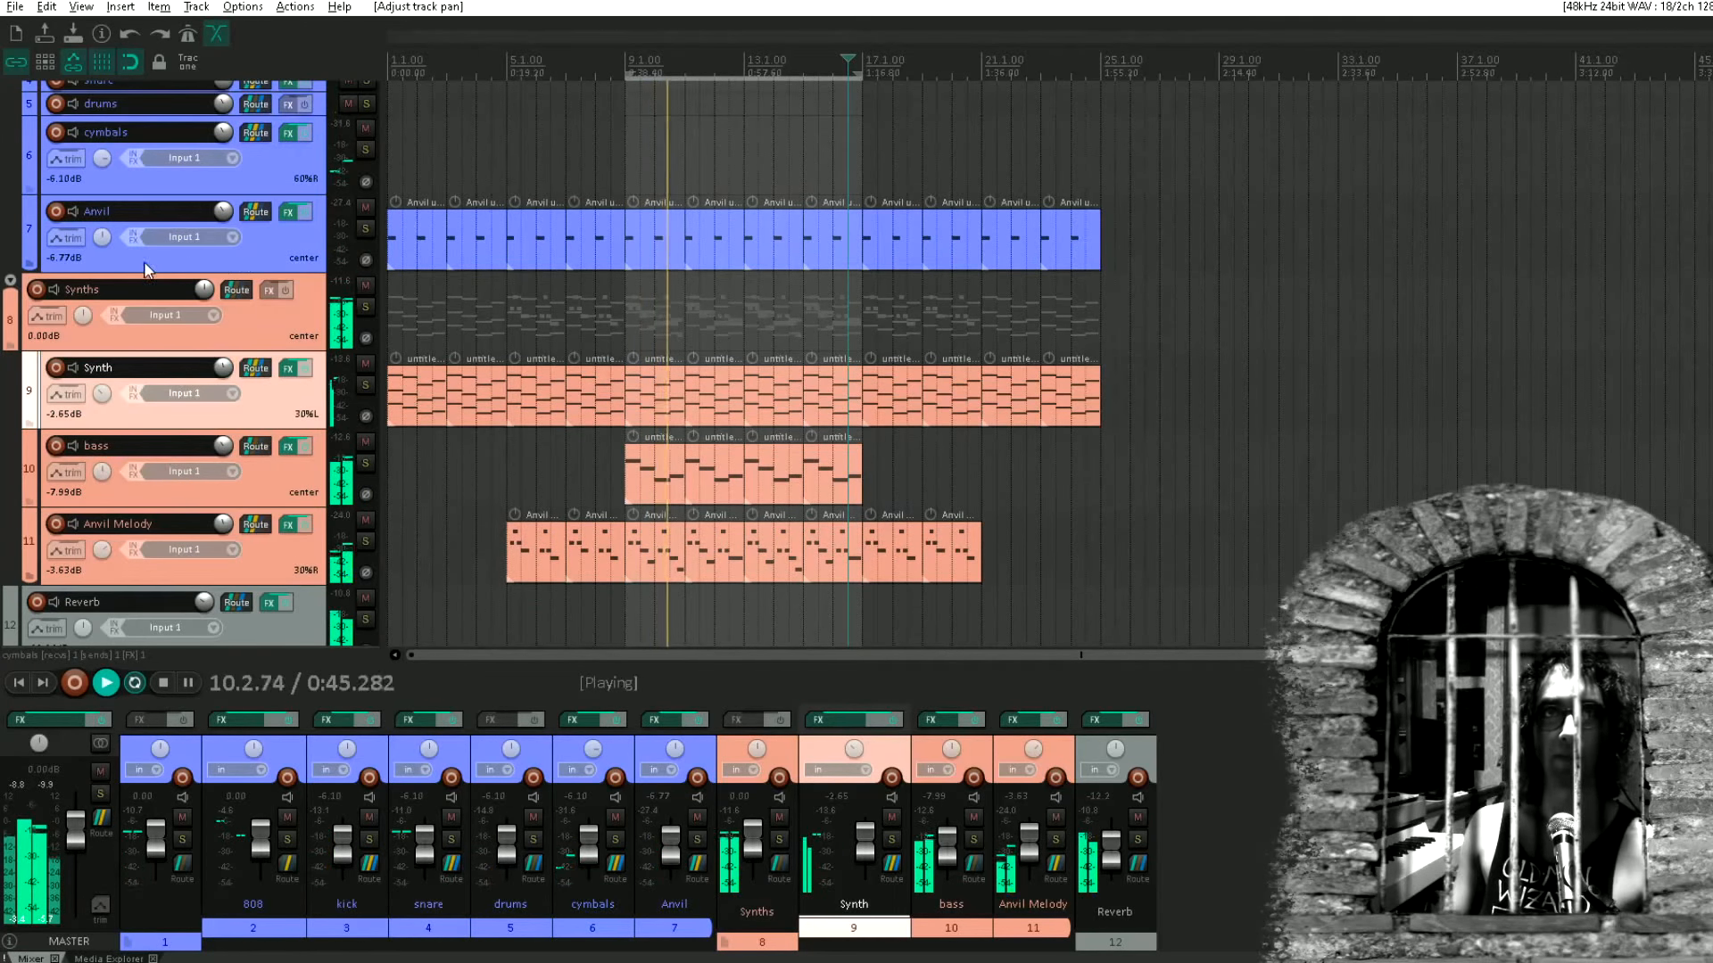
pyautogui.moveTo(223, 211); pyautogui.dragTo(223, 254)
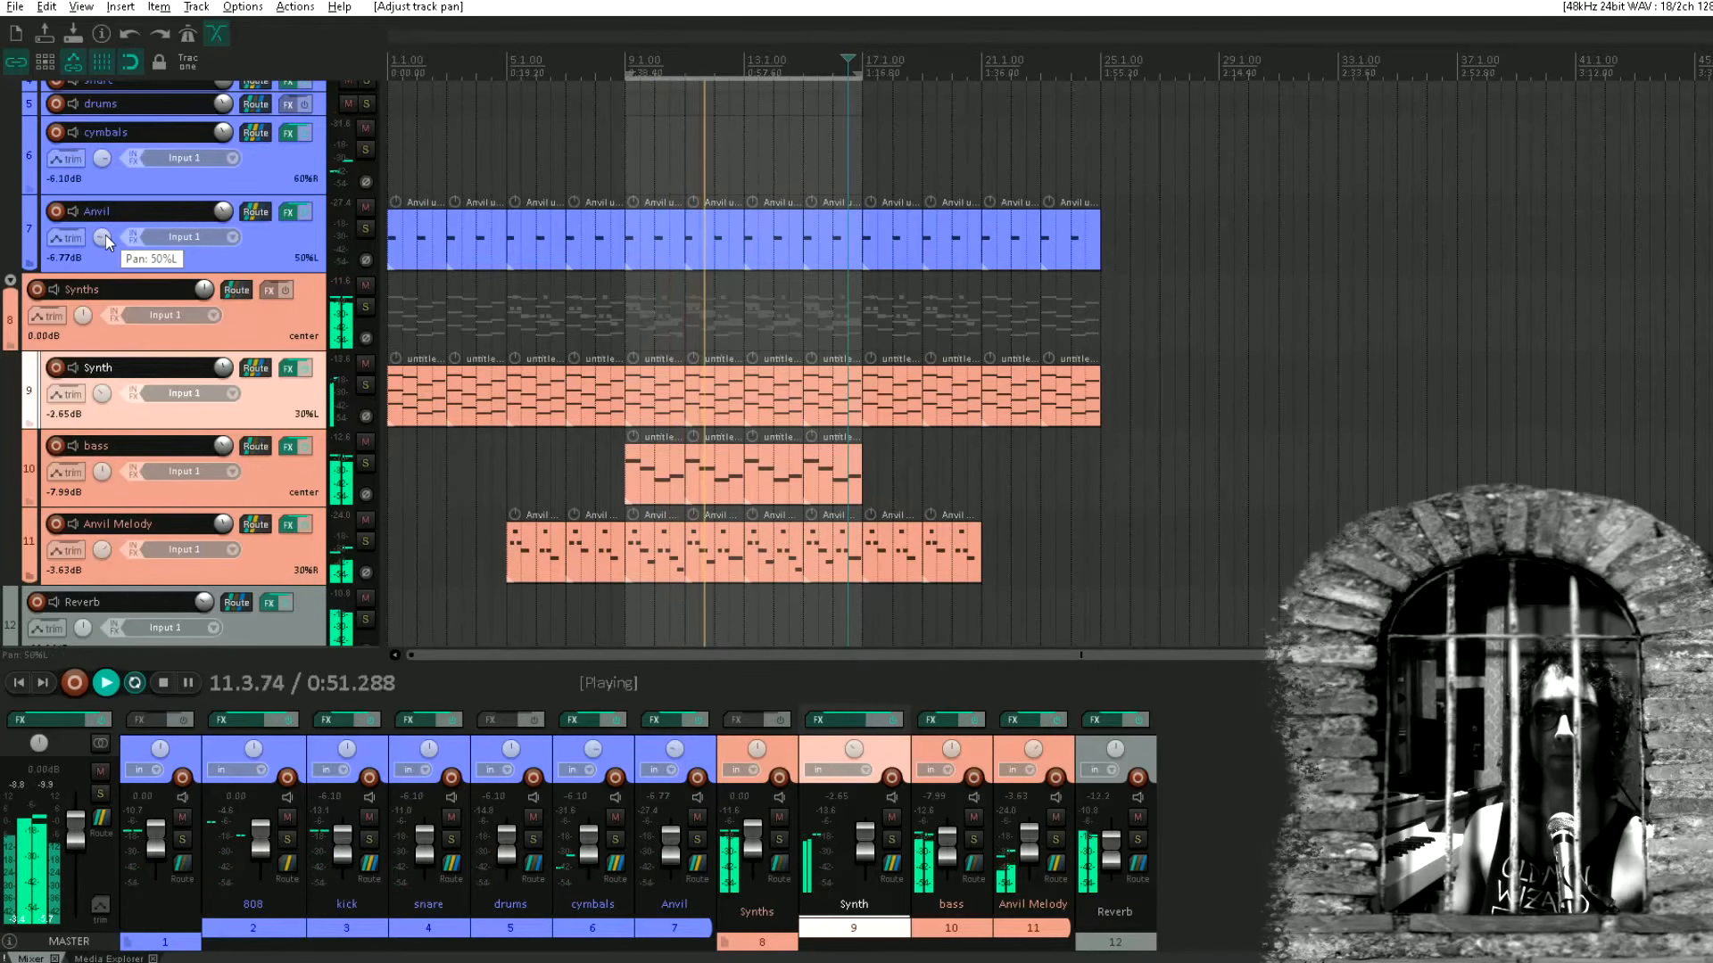
# Add ReaEQ after ReaVerb on the Reverb track and raise its high-pass band 1 to about 477 Hz
pyautogui.scroll(-1, 142, 354)
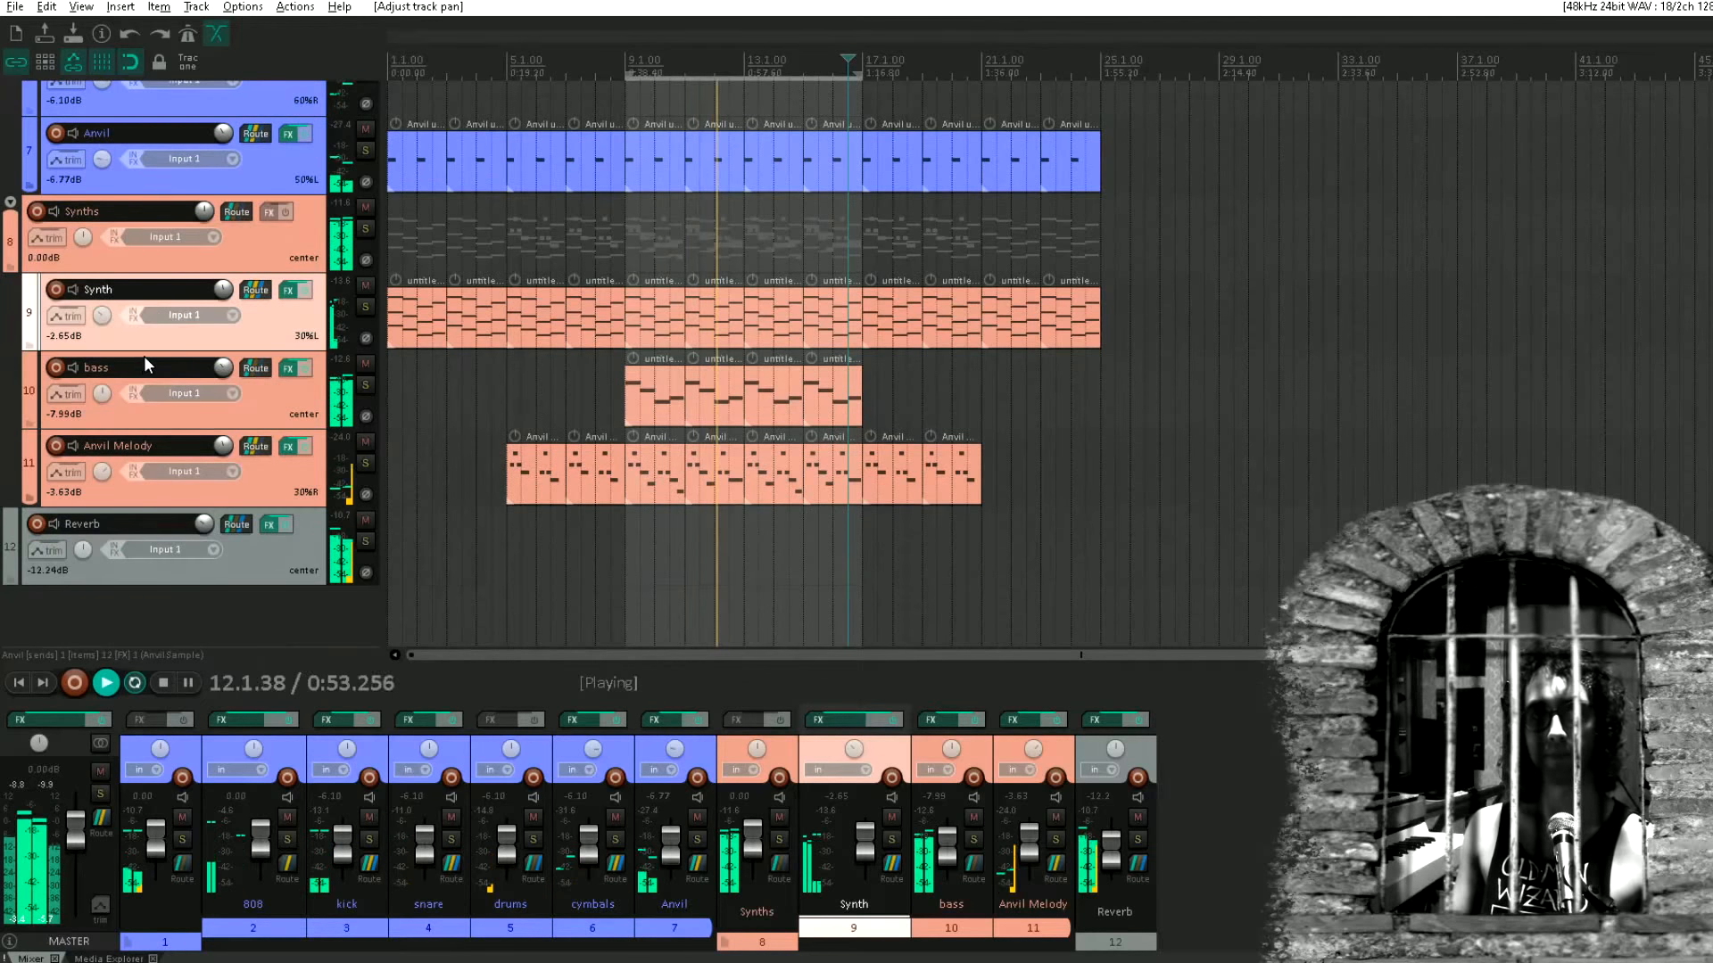
pyautogui.scroll(1, 152, 356)
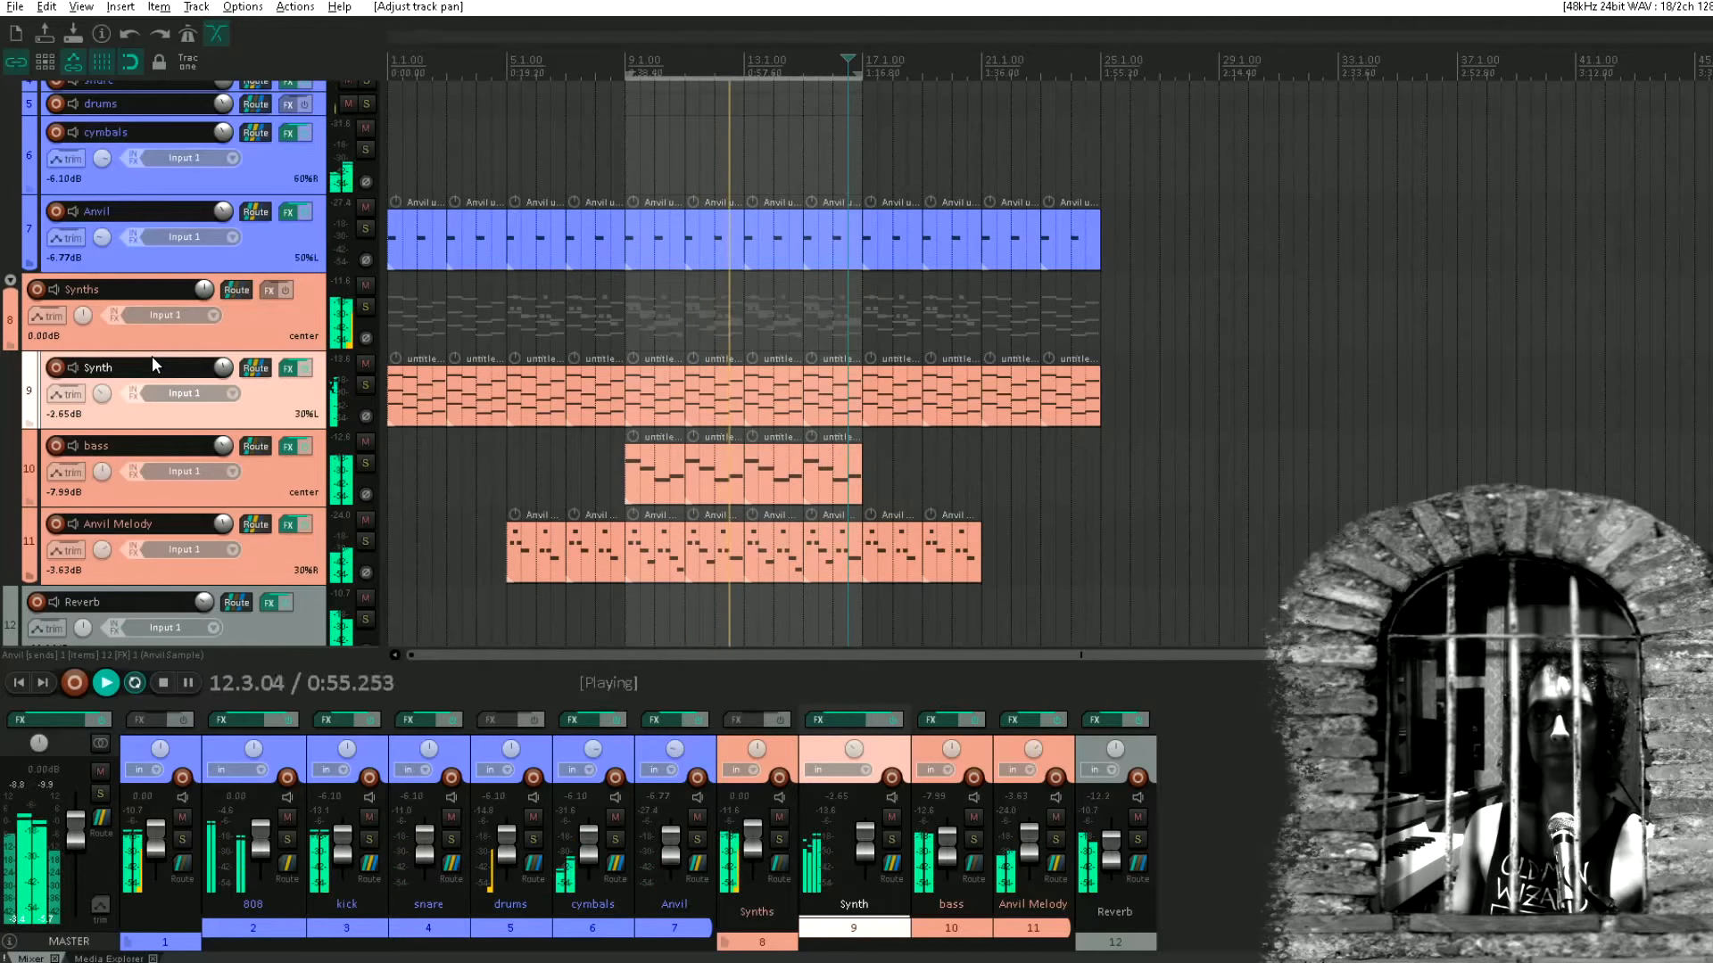
pyautogui.click(272, 604)
pyautogui.click(55, 525)
pyautogui.write('re')
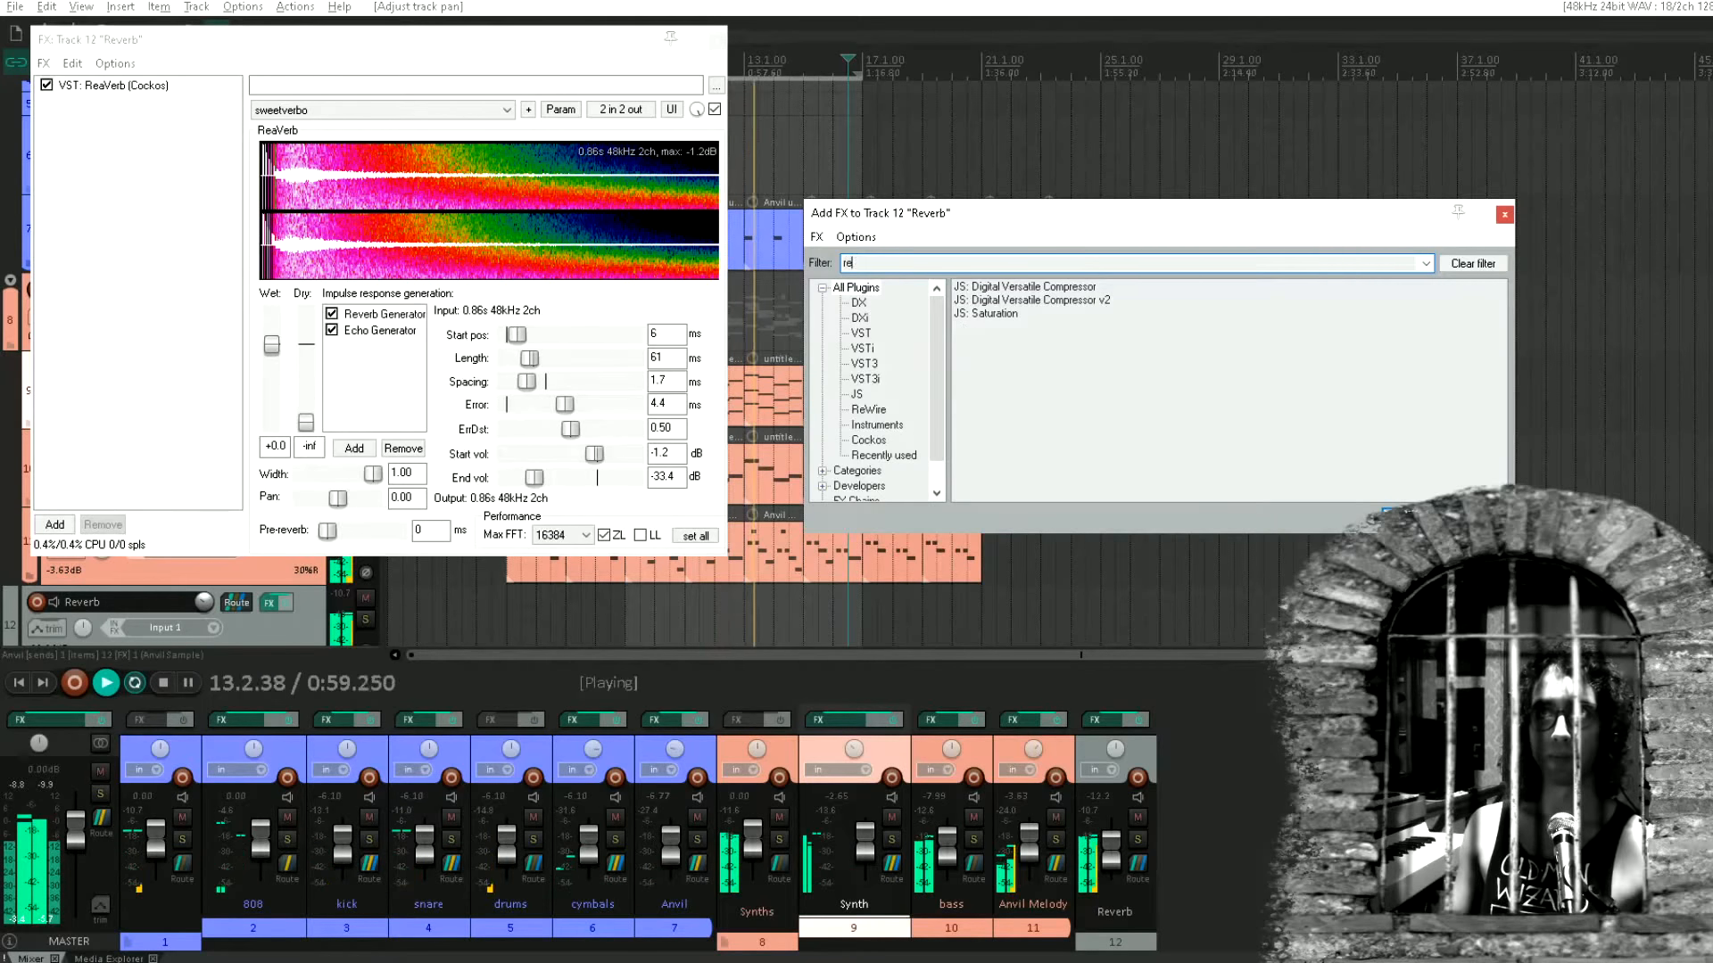
pyautogui.write('aeq')
pyautogui.doubleClick(1017, 287)
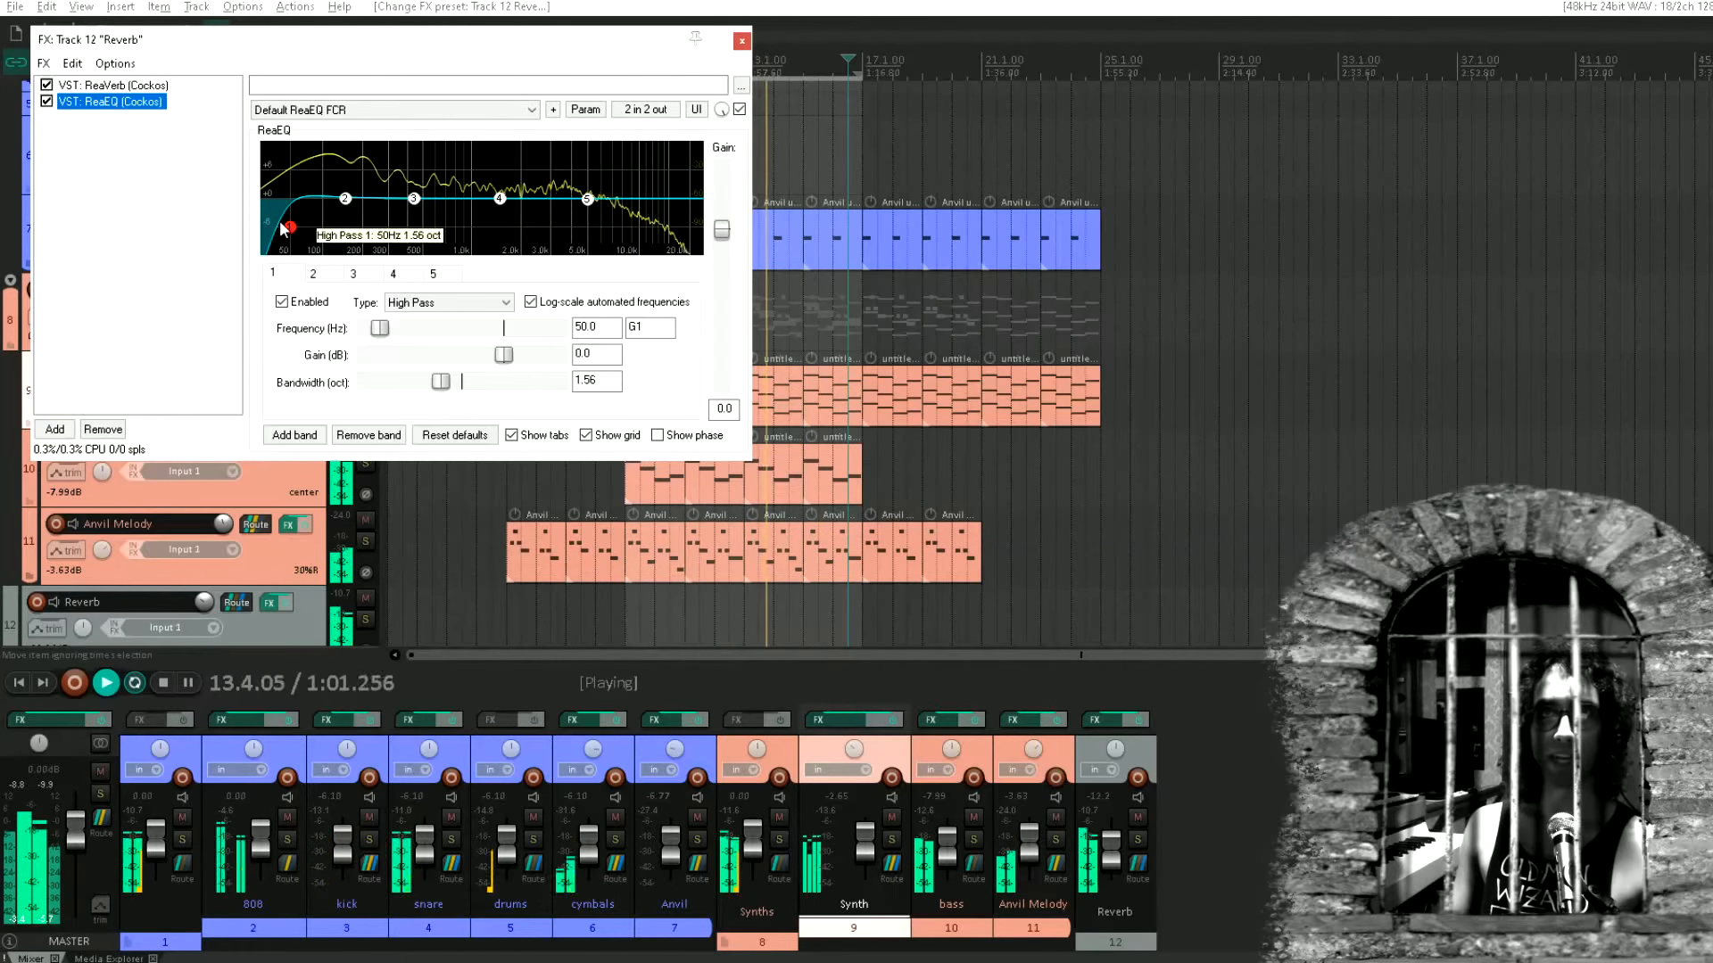
pyautogui.moveTo(283, 228); pyautogui.dragTo(424, 277)
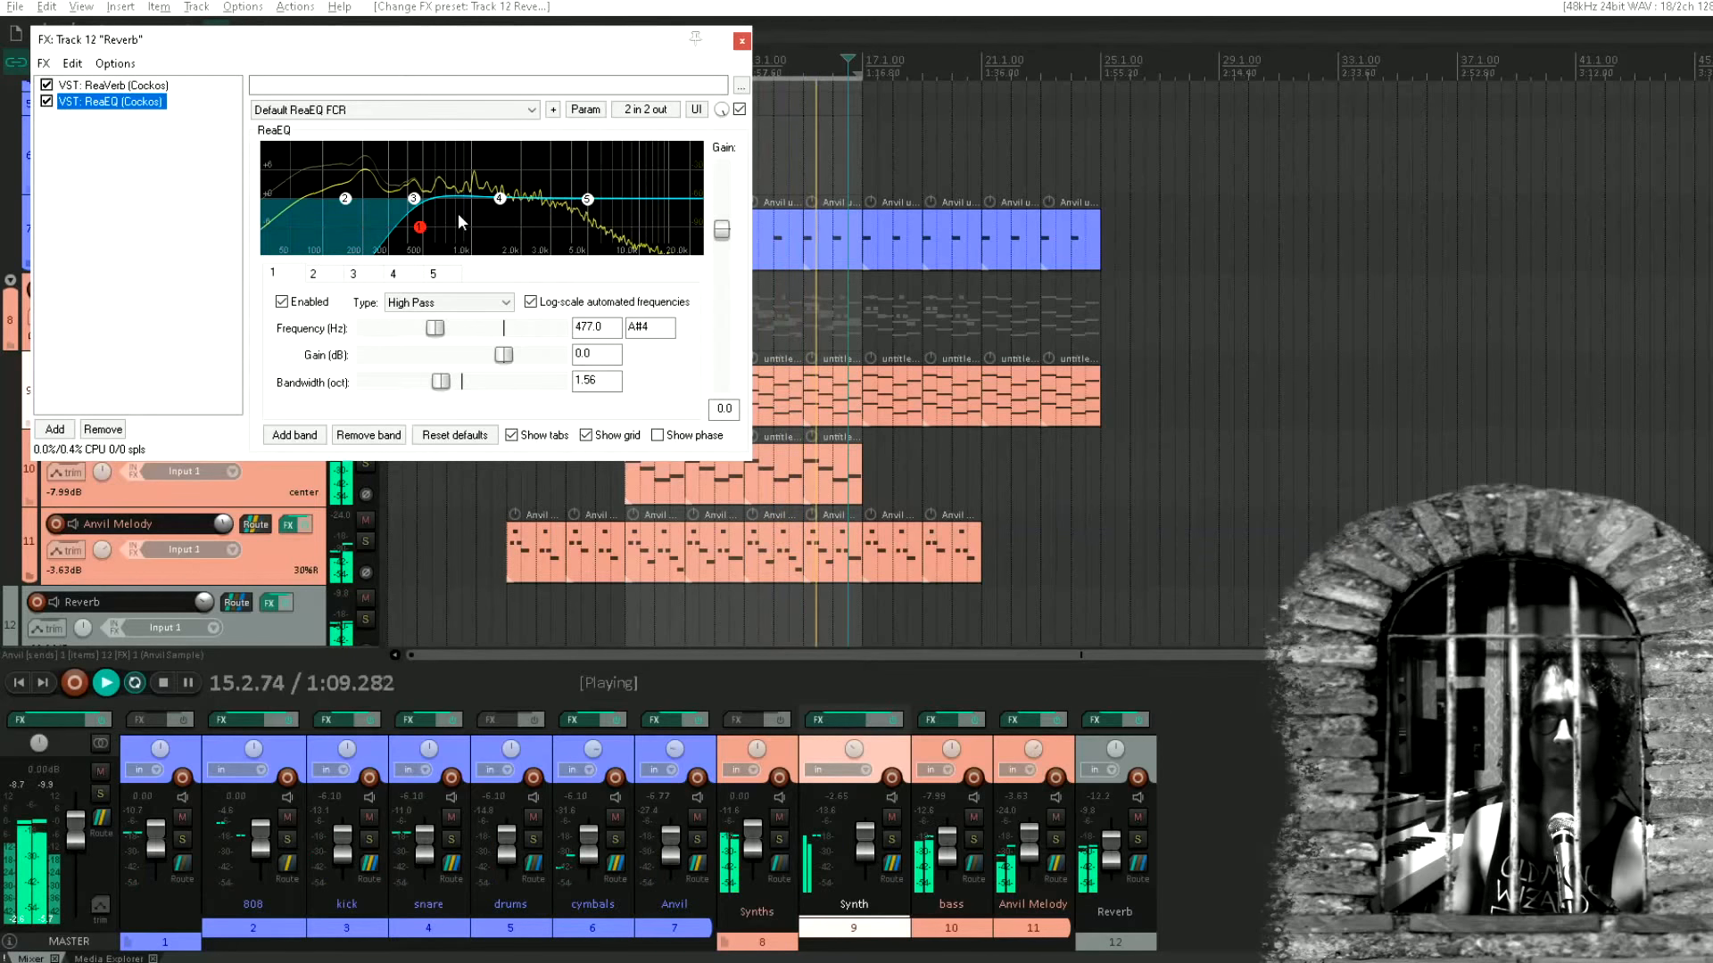
pyautogui.click(741, 42)
# Create a send from the kick track to the Reverb track and set its level to about -6.25 dB
pyautogui.scroll(5, 150, 275)
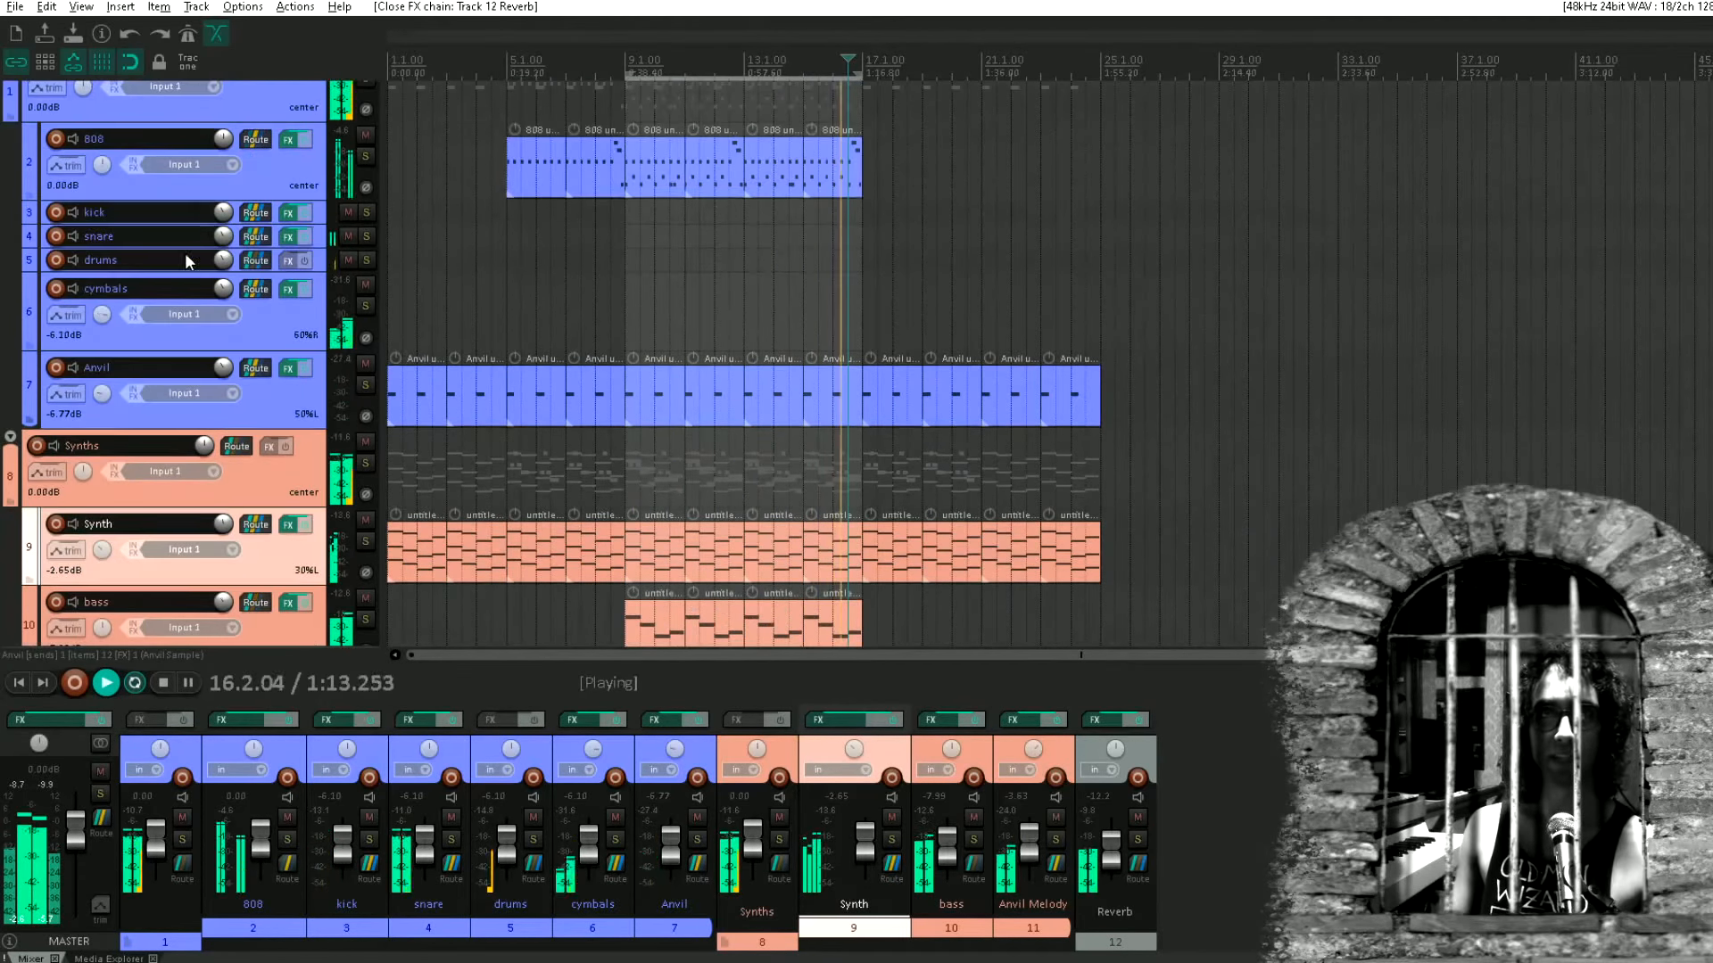
pyautogui.moveTo(252, 213)
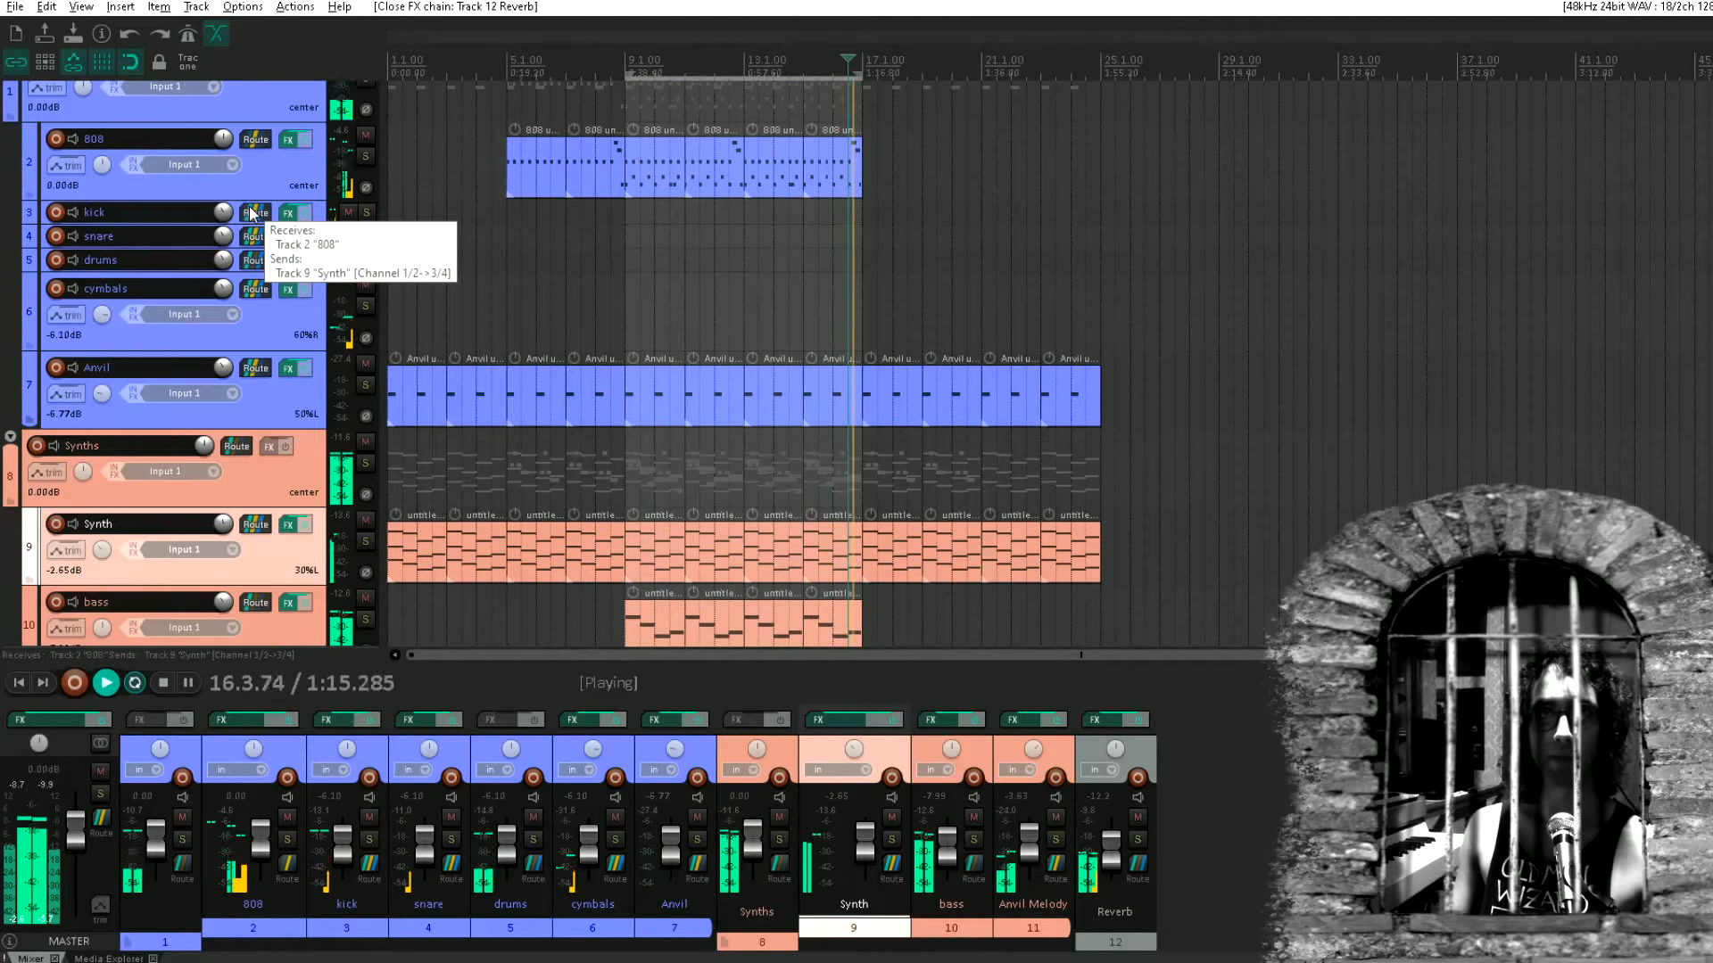
pyautogui.scroll(-5, 205, 411)
pyautogui.moveTo(205, 405); pyautogui.dragTo(170, 542)
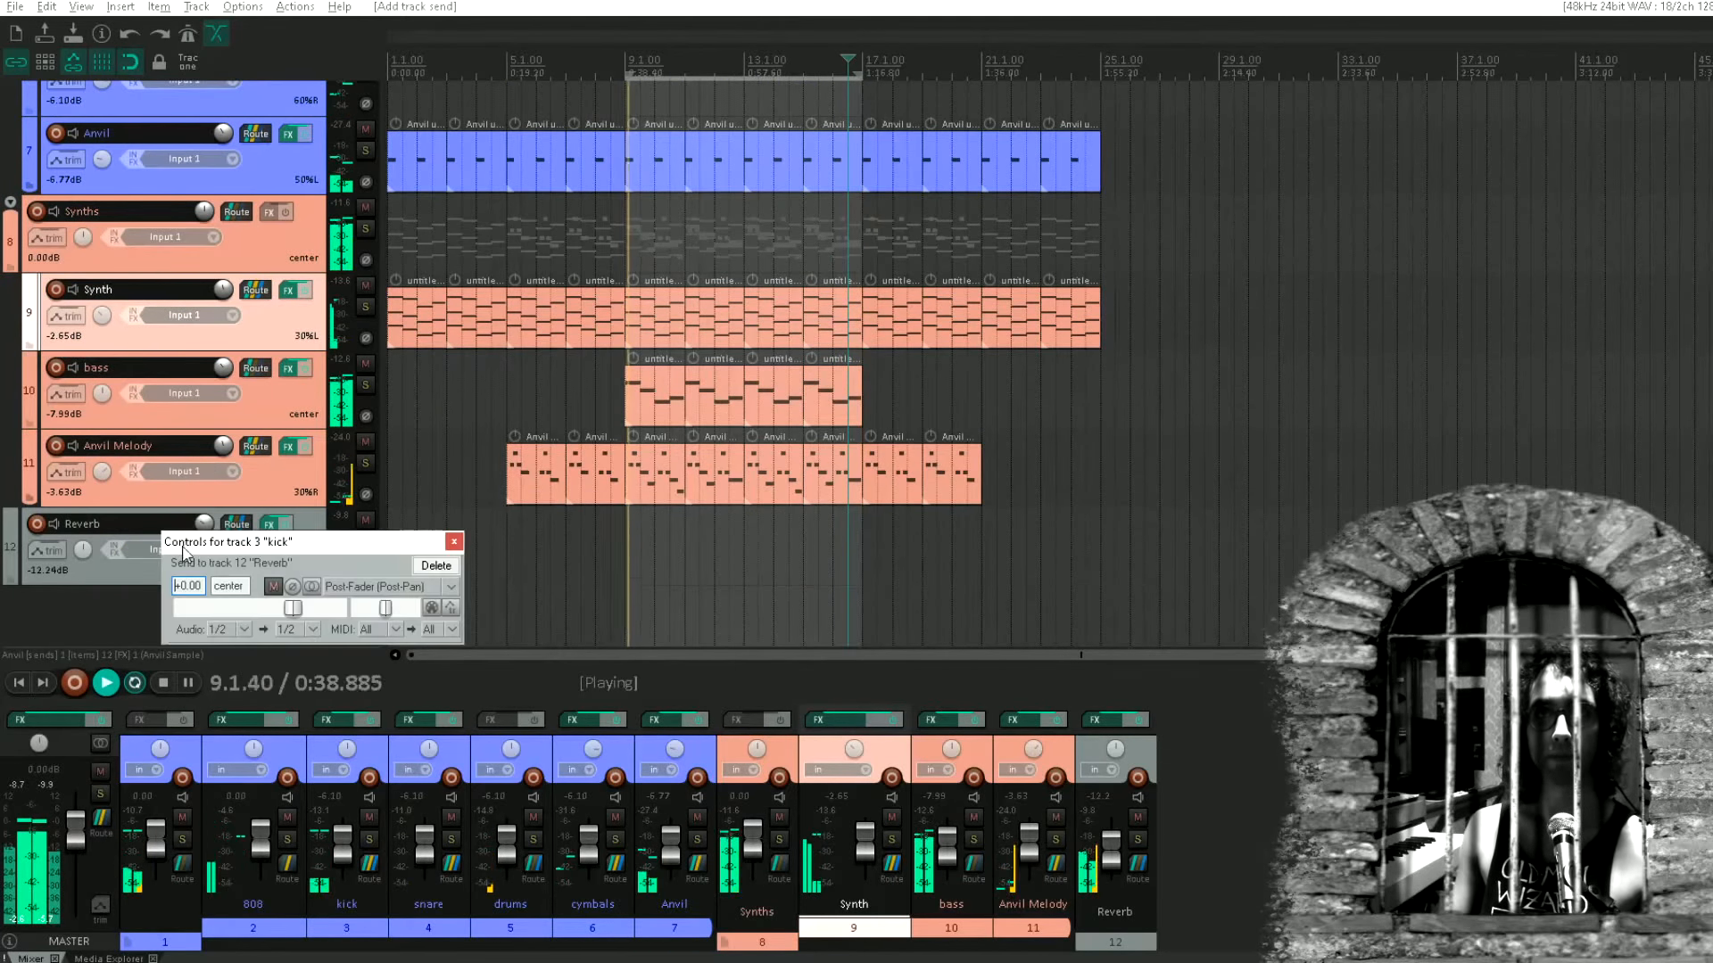
pyautogui.moveTo(287, 609); pyautogui.dragTo(274, 608)
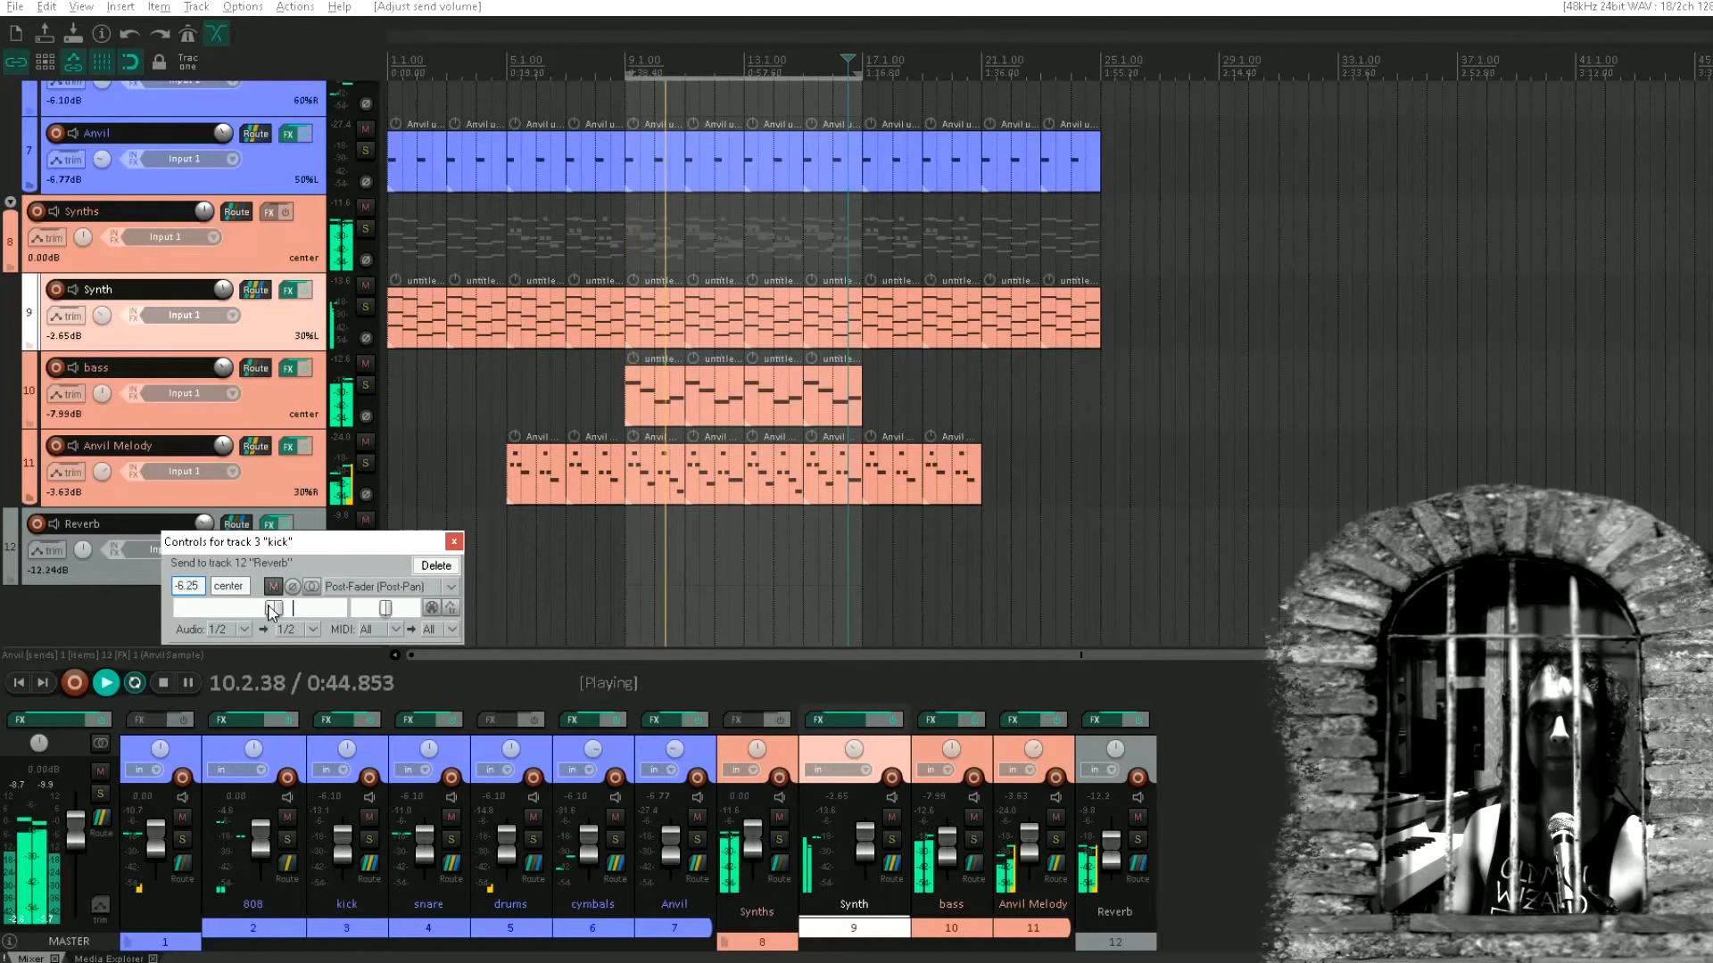
pyautogui.click(454, 542)
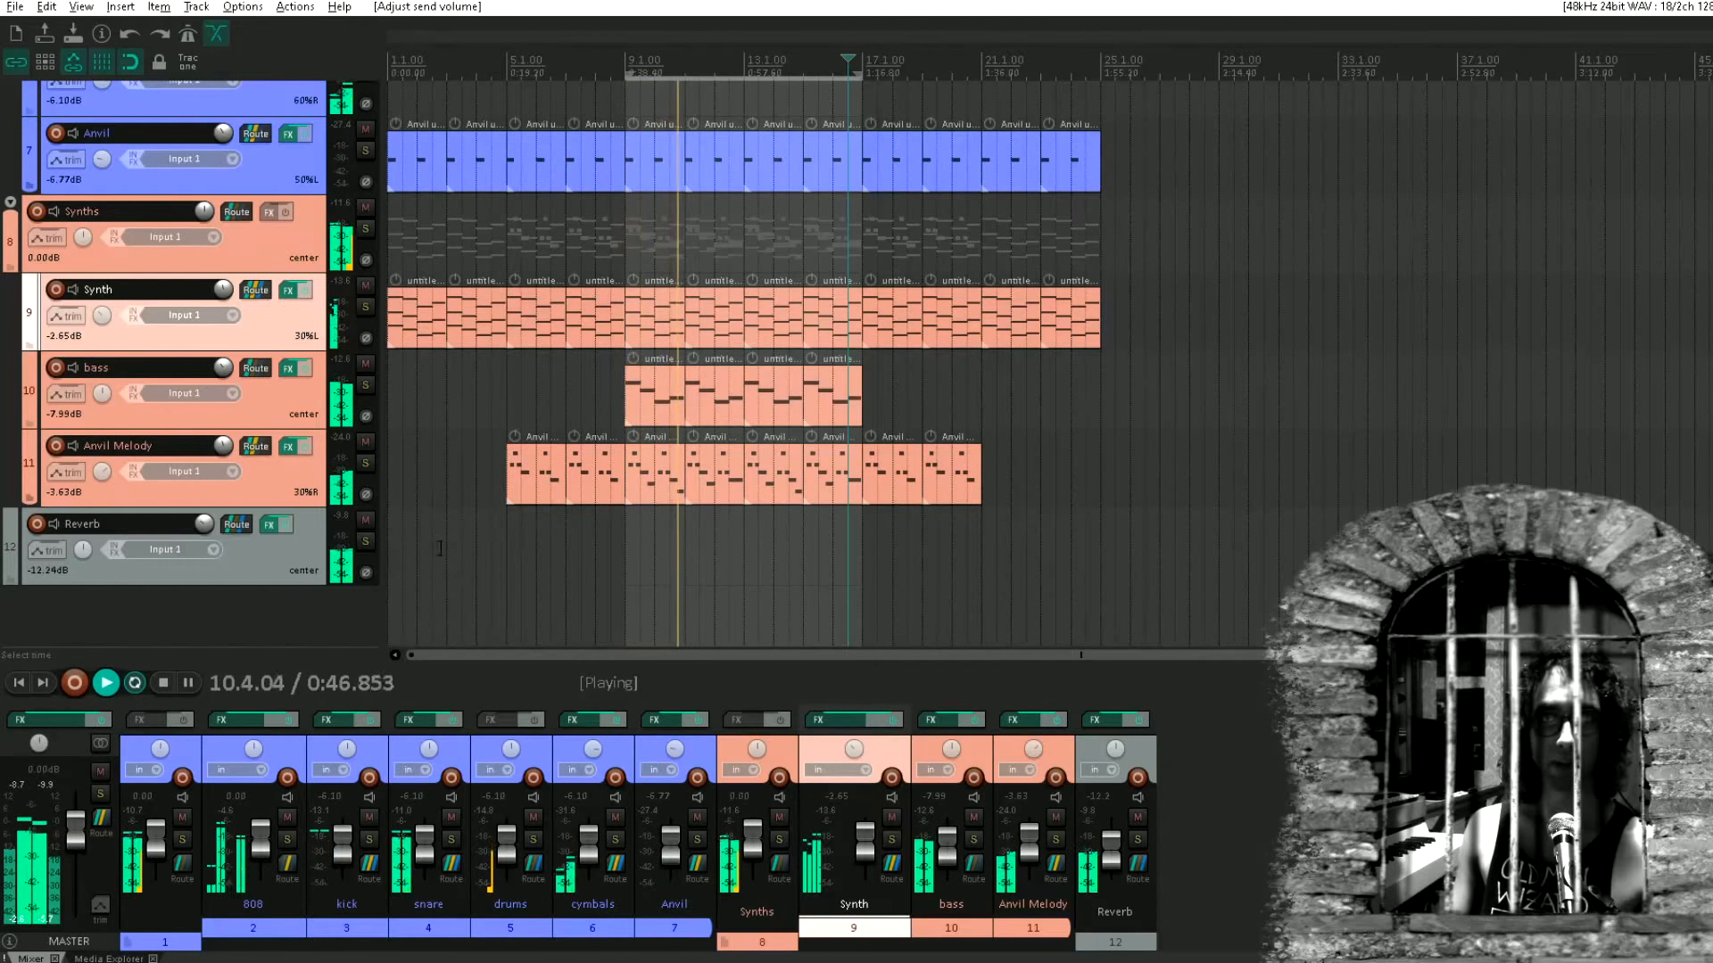
# Lower the low-pass band 5 of the snare track's ReaEQ to about 1439 Hz
pyautogui.scroll(4, 169, 392)
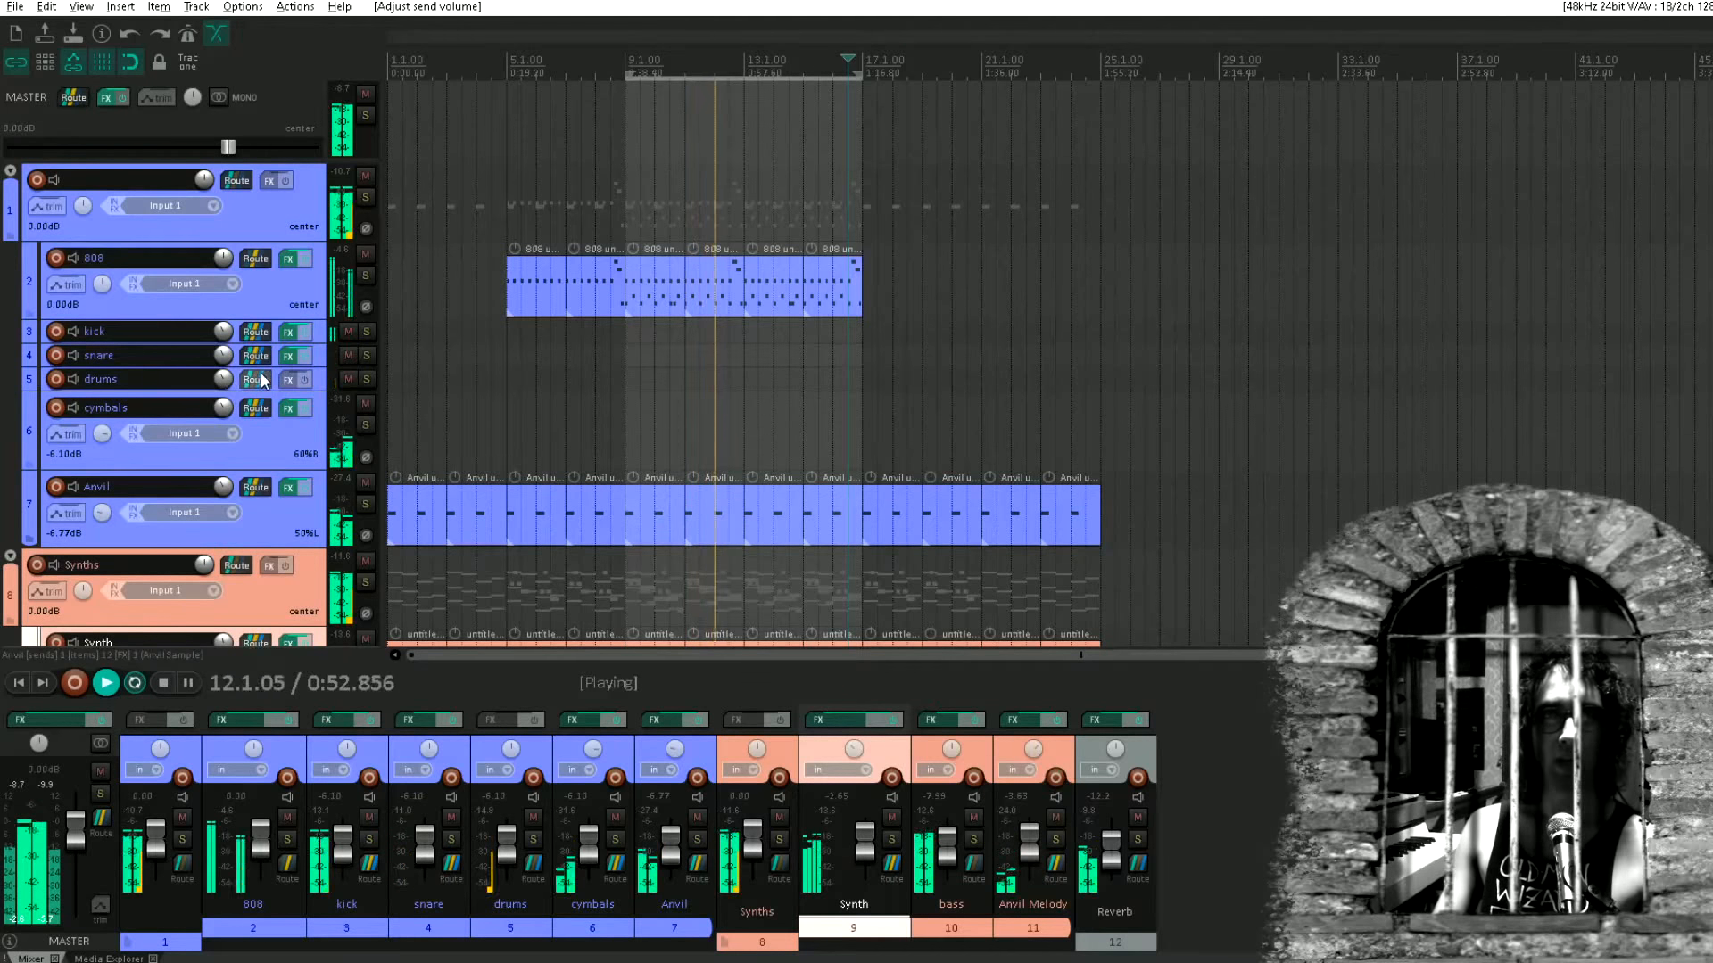
pyautogui.click(286, 355)
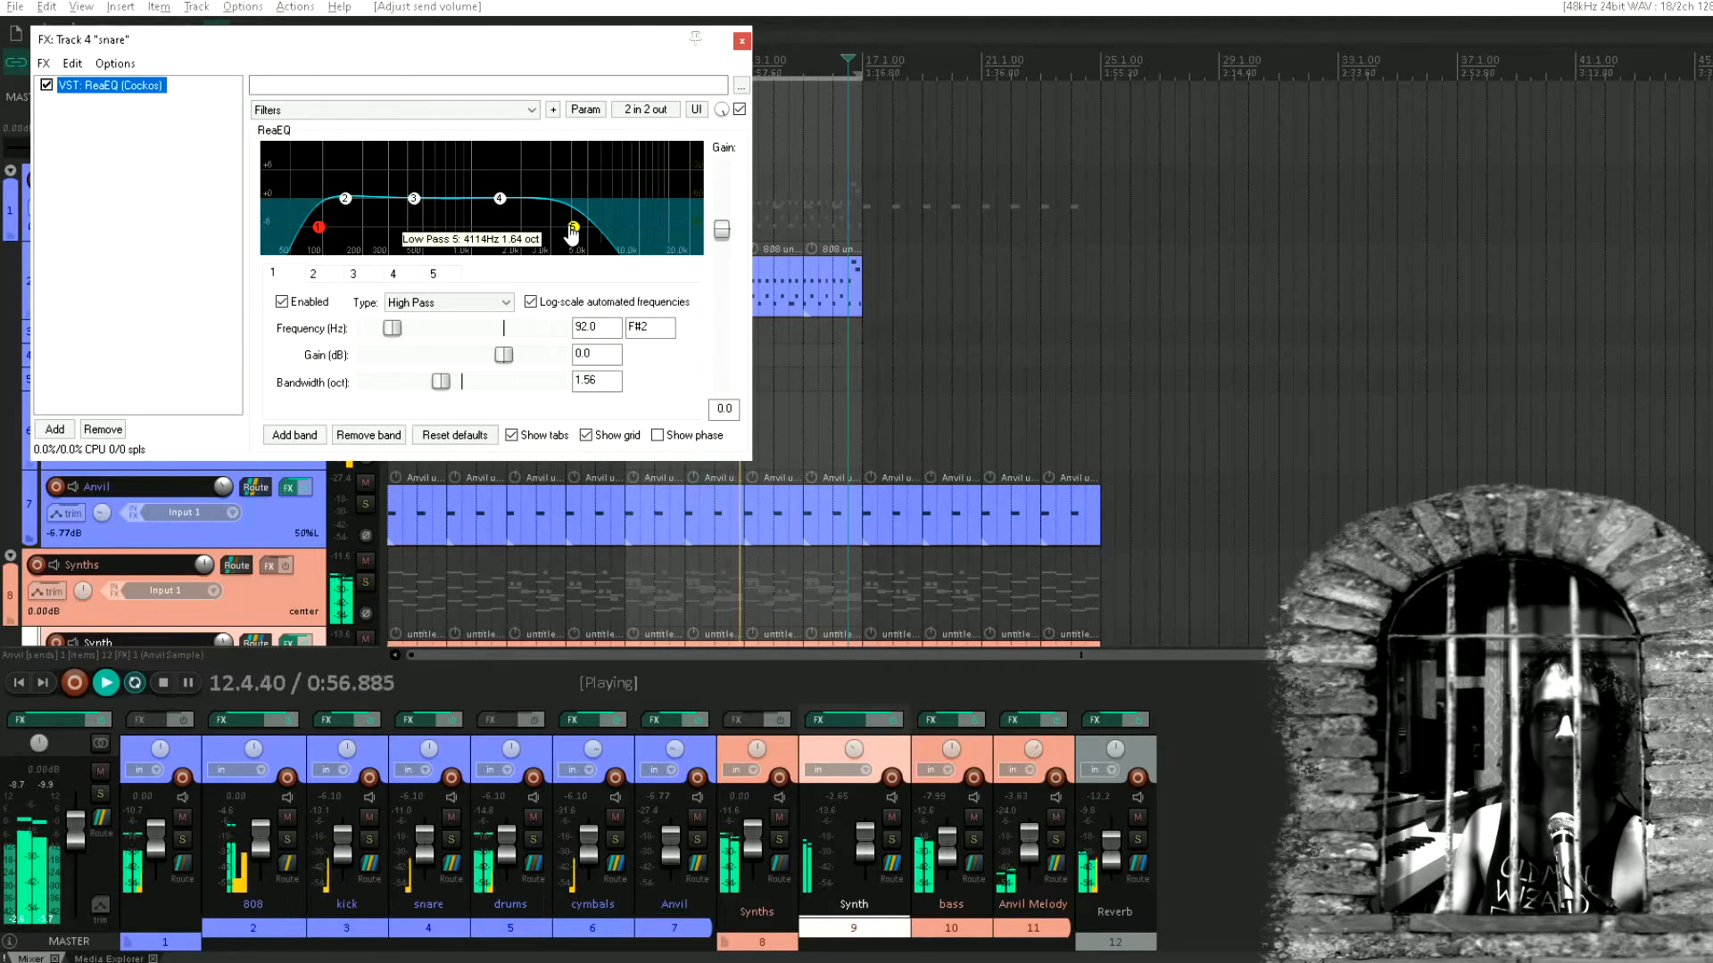
pyautogui.moveTo(570, 227); pyautogui.dragTo(498, 241)
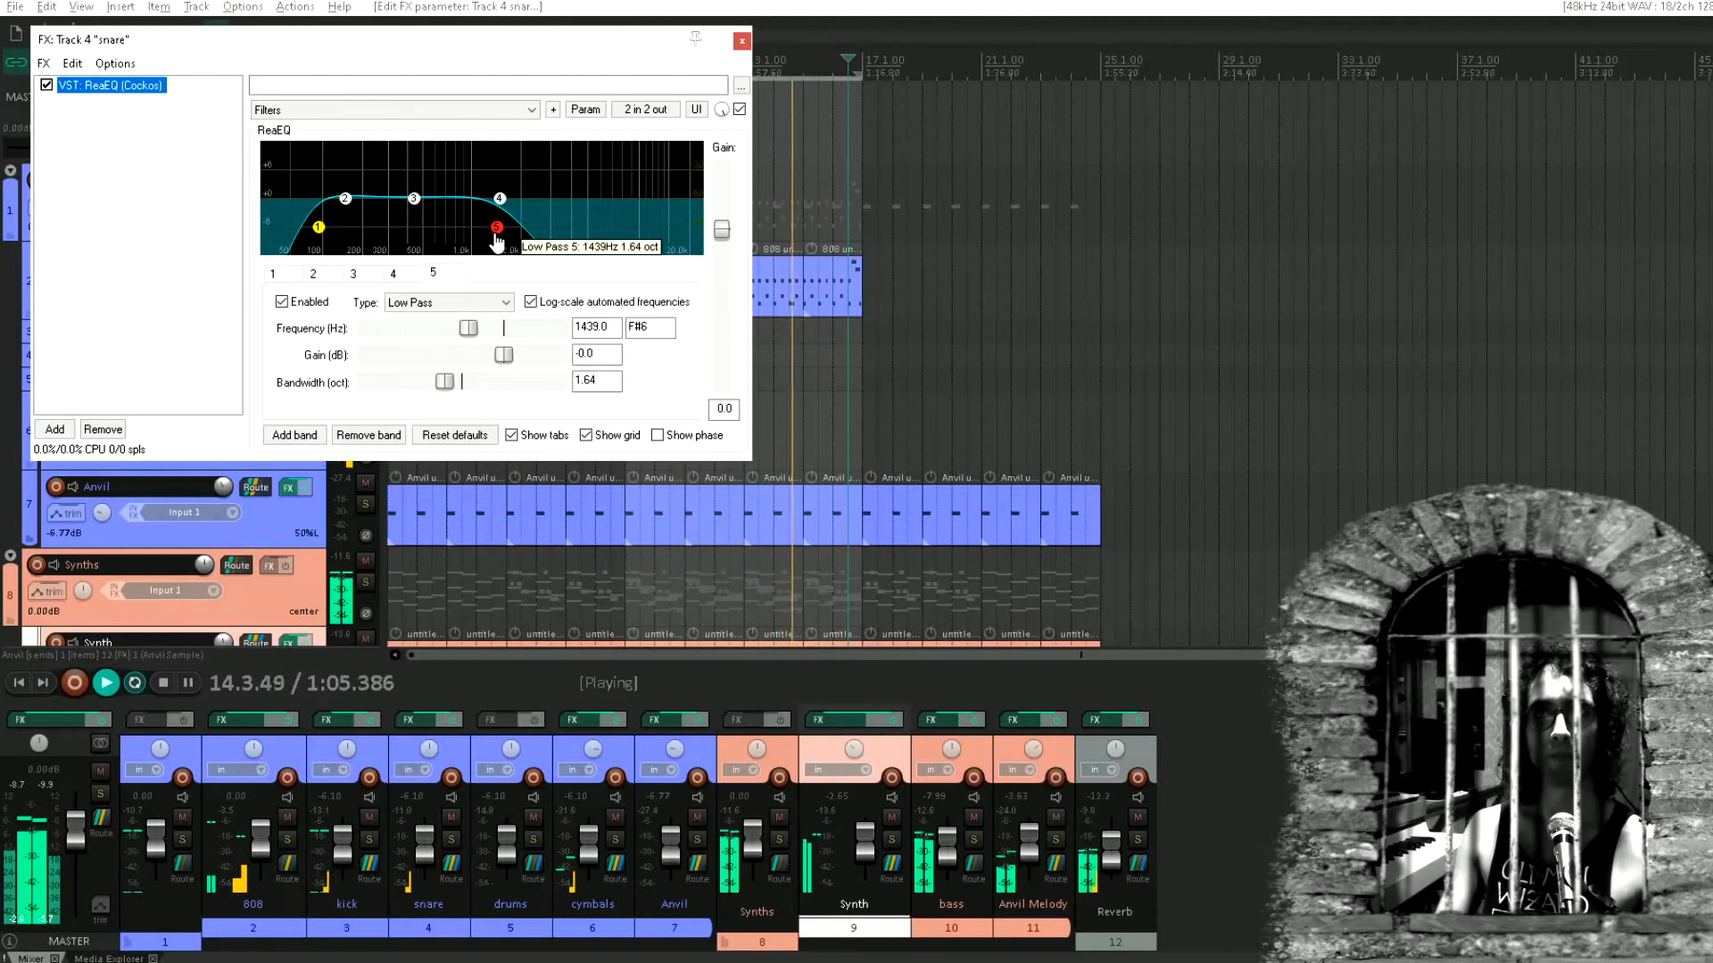
# Enable LFO parameter modulation on the snare EQ's low-pass frequency and move the modulation window clear of the EQ
pyautogui.click(580, 110)
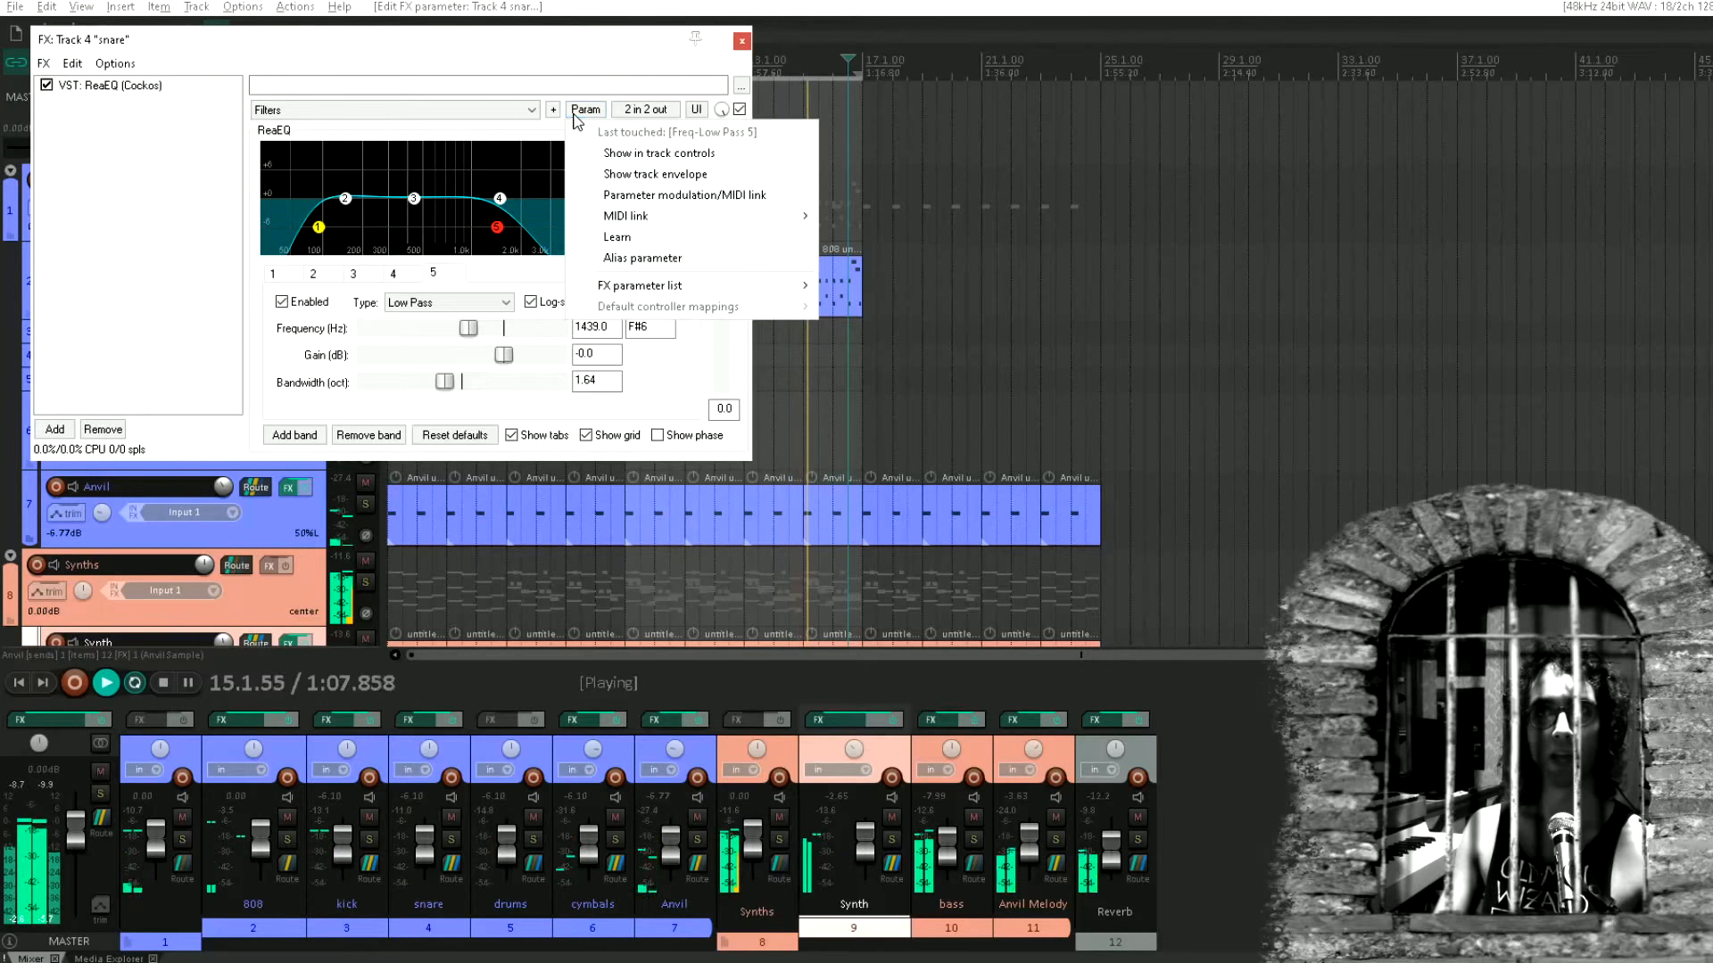
pyautogui.click(669, 194)
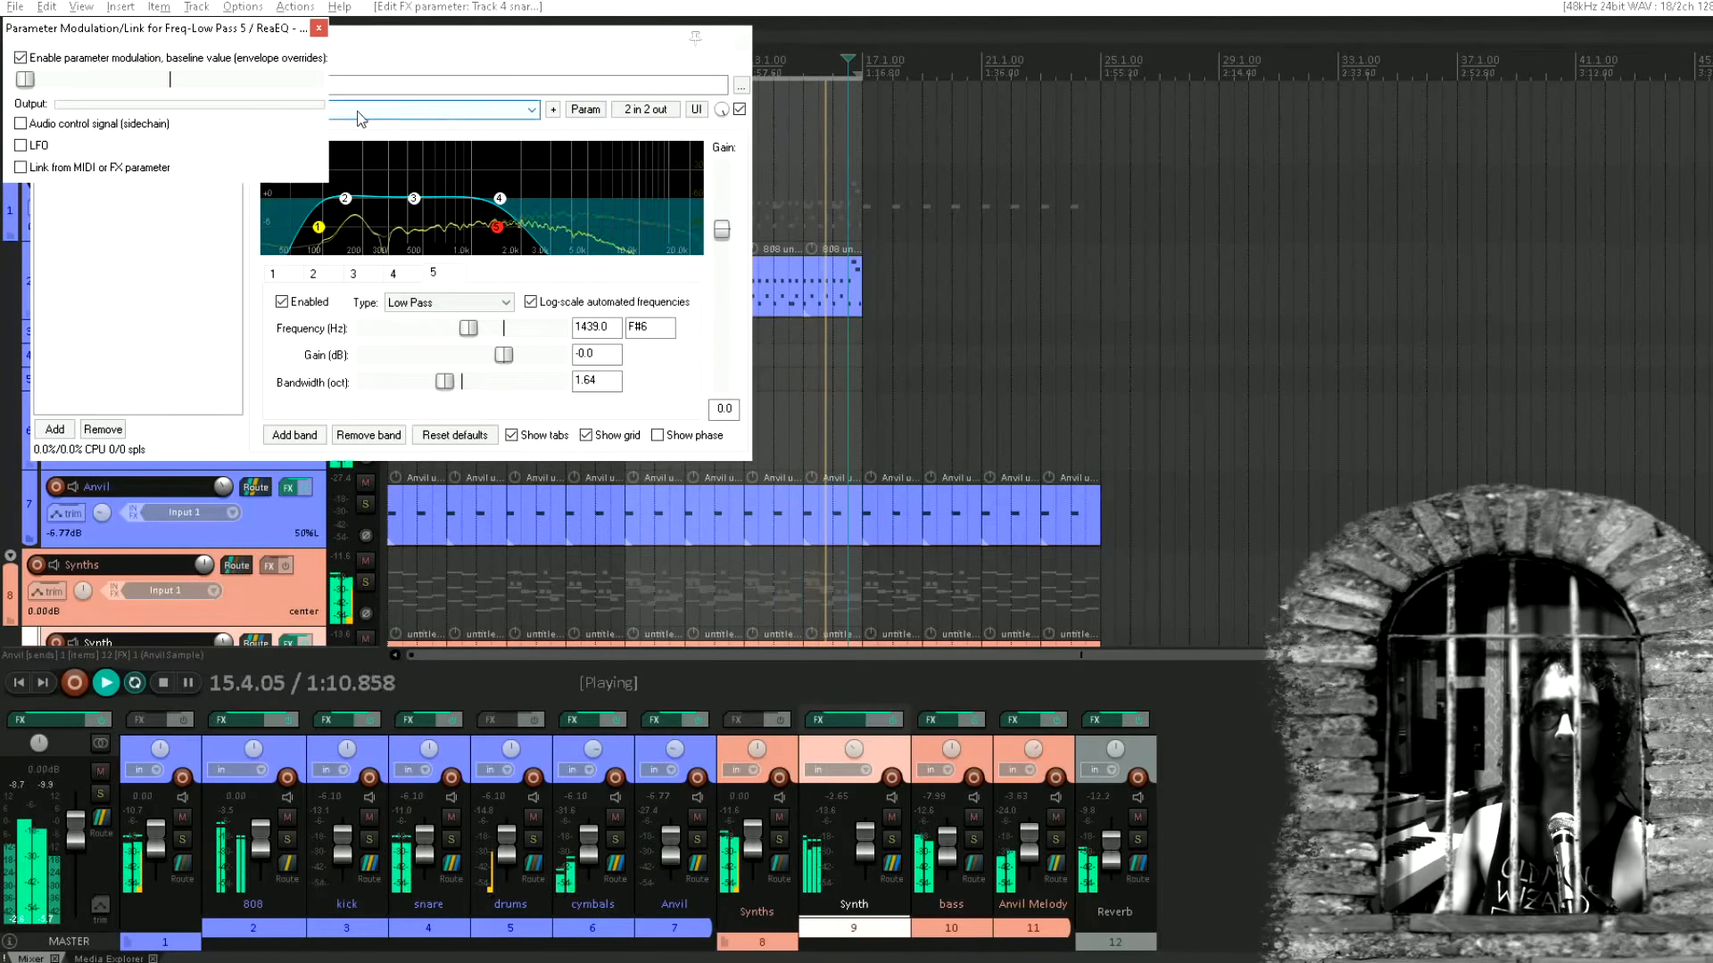
pyautogui.click(20, 144)
pyautogui.moveTo(142, 32); pyautogui.dragTo(1079, 108)
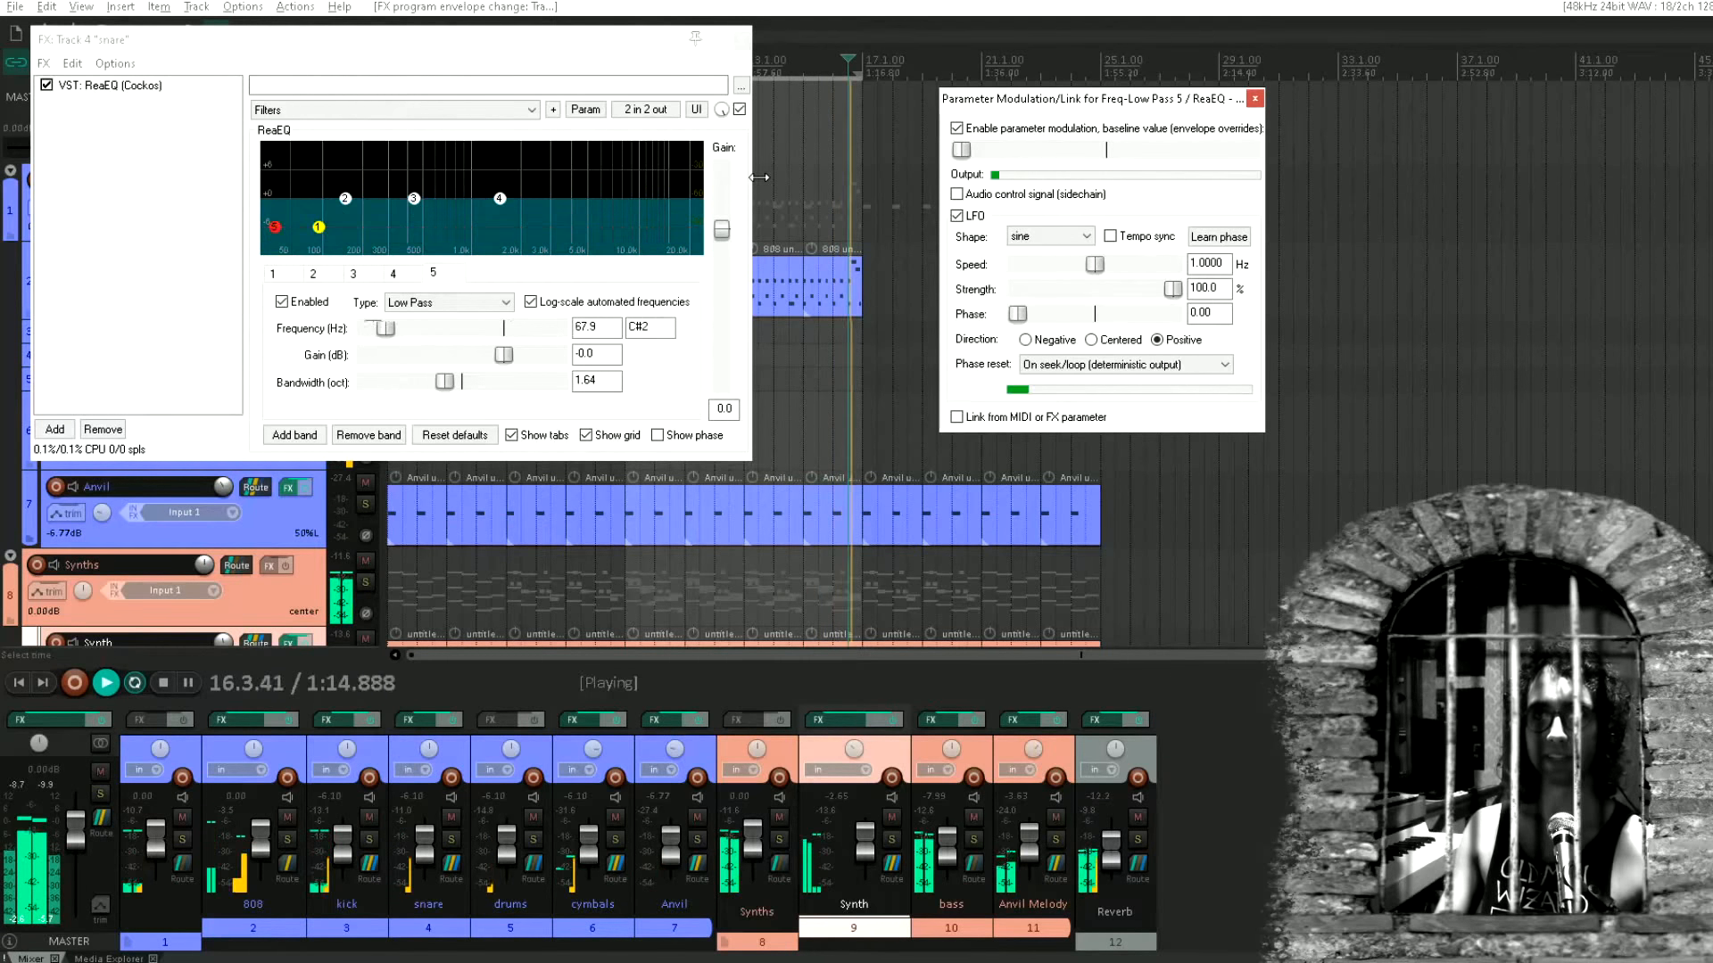
# Set the snare filter LFO's strength to about 9.7% and raise the modulation baseline to just below its midpoint, keeping the sine shape
pyautogui.moveTo(1172, 288); pyautogui.dragTo(1069, 304)
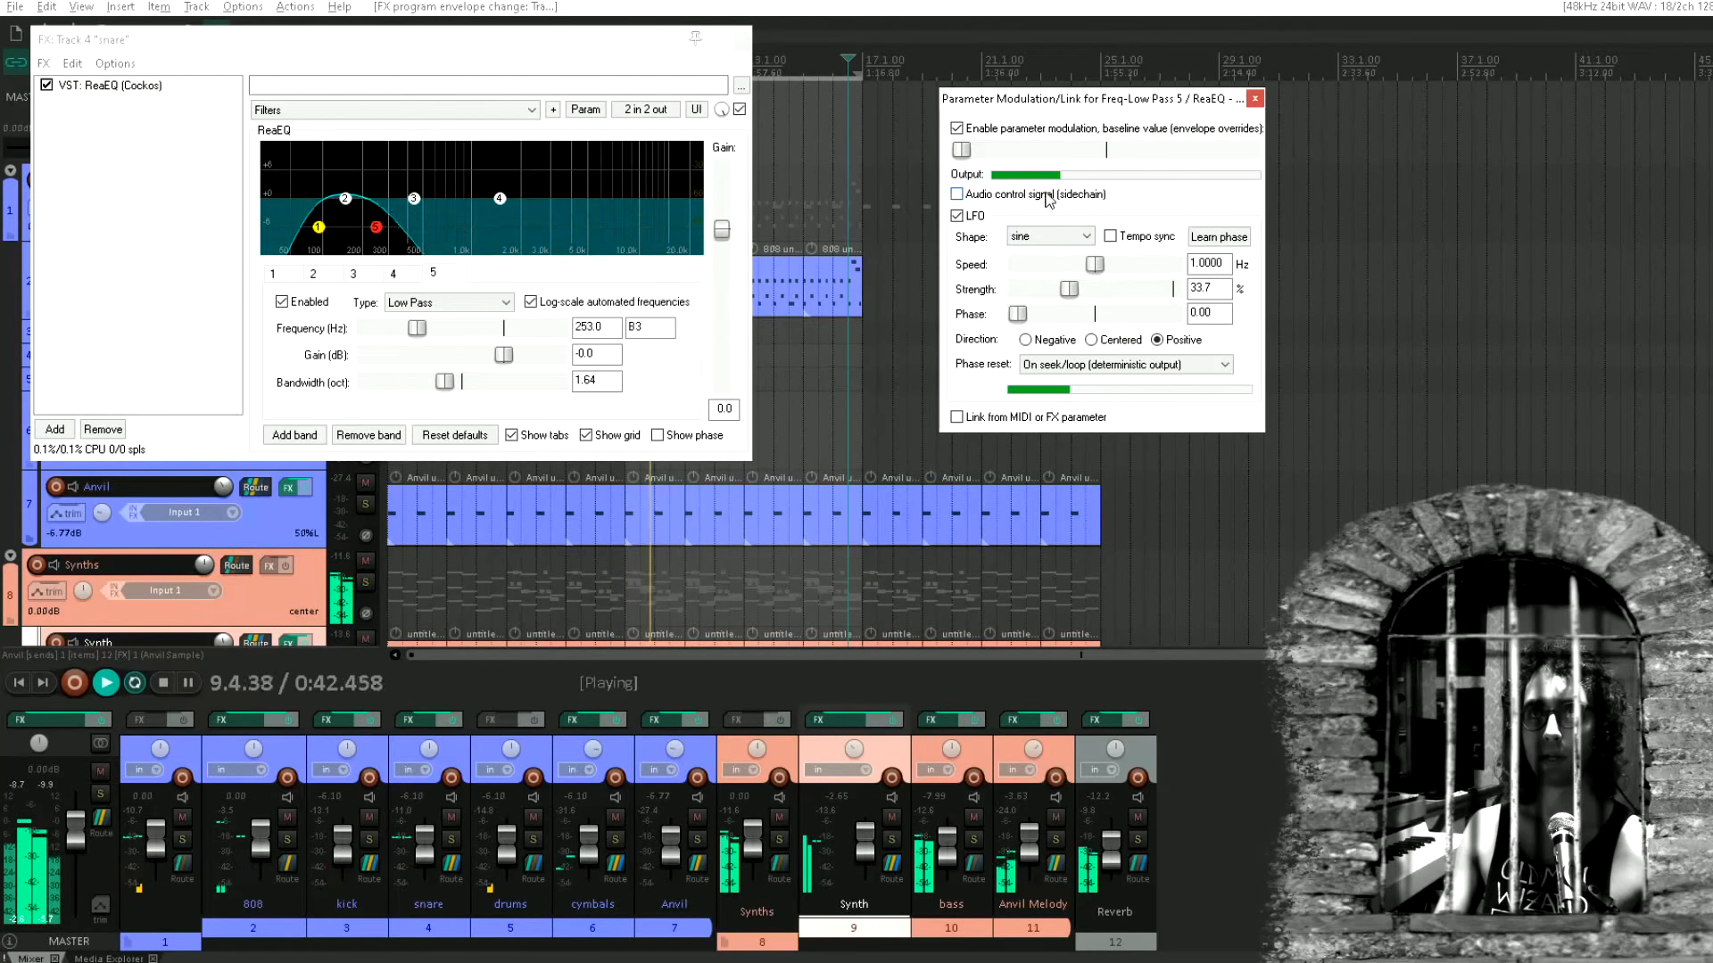
pyautogui.moveTo(980, 154); pyautogui.dragTo(1054, 164)
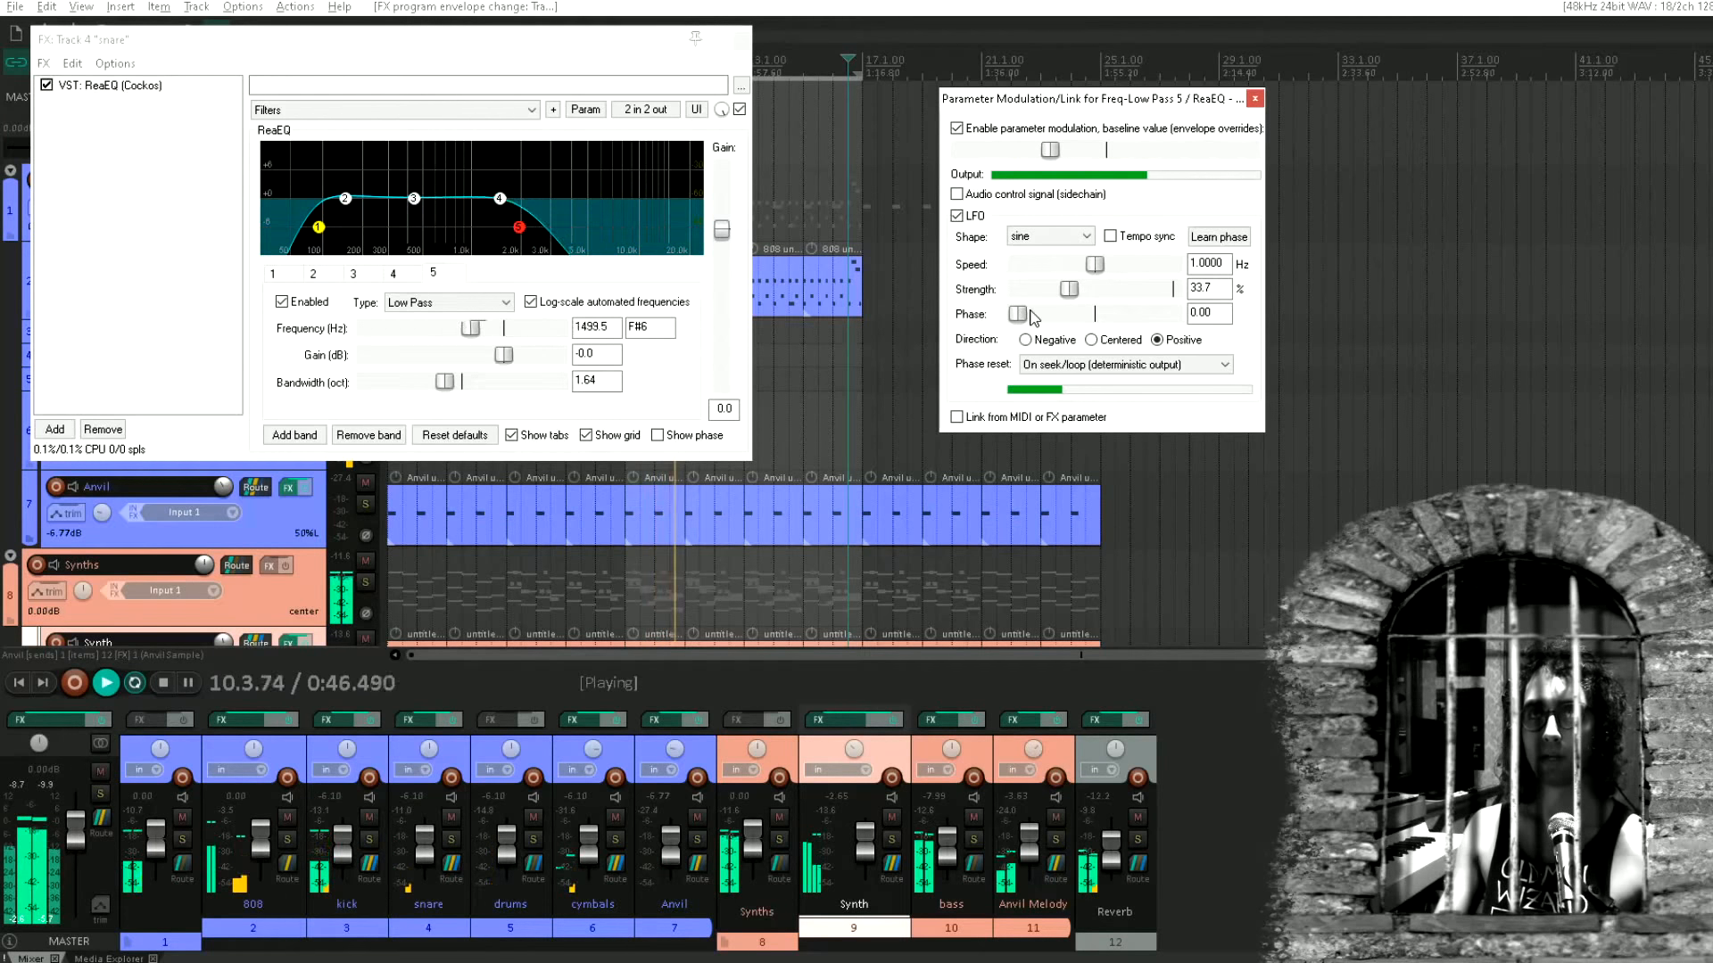
pyautogui.moveTo(1068, 291); pyautogui.dragTo(1030, 291)
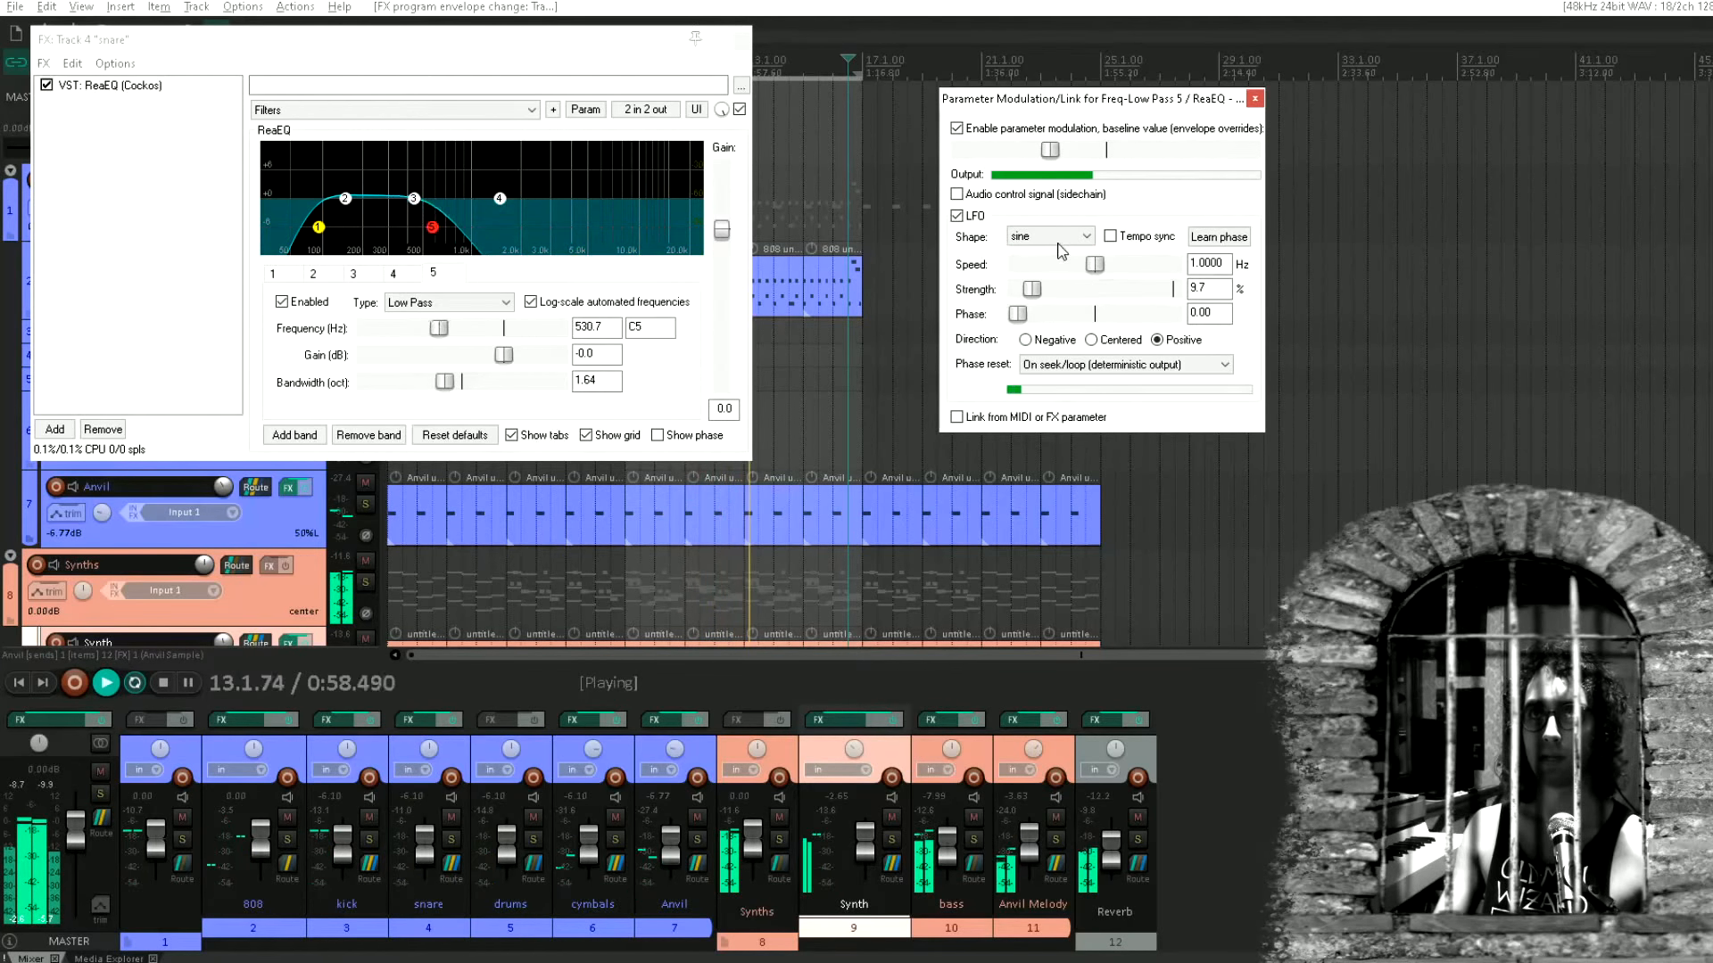
pyautogui.moveTo(1068, 156); pyautogui.dragTo(1090, 162)
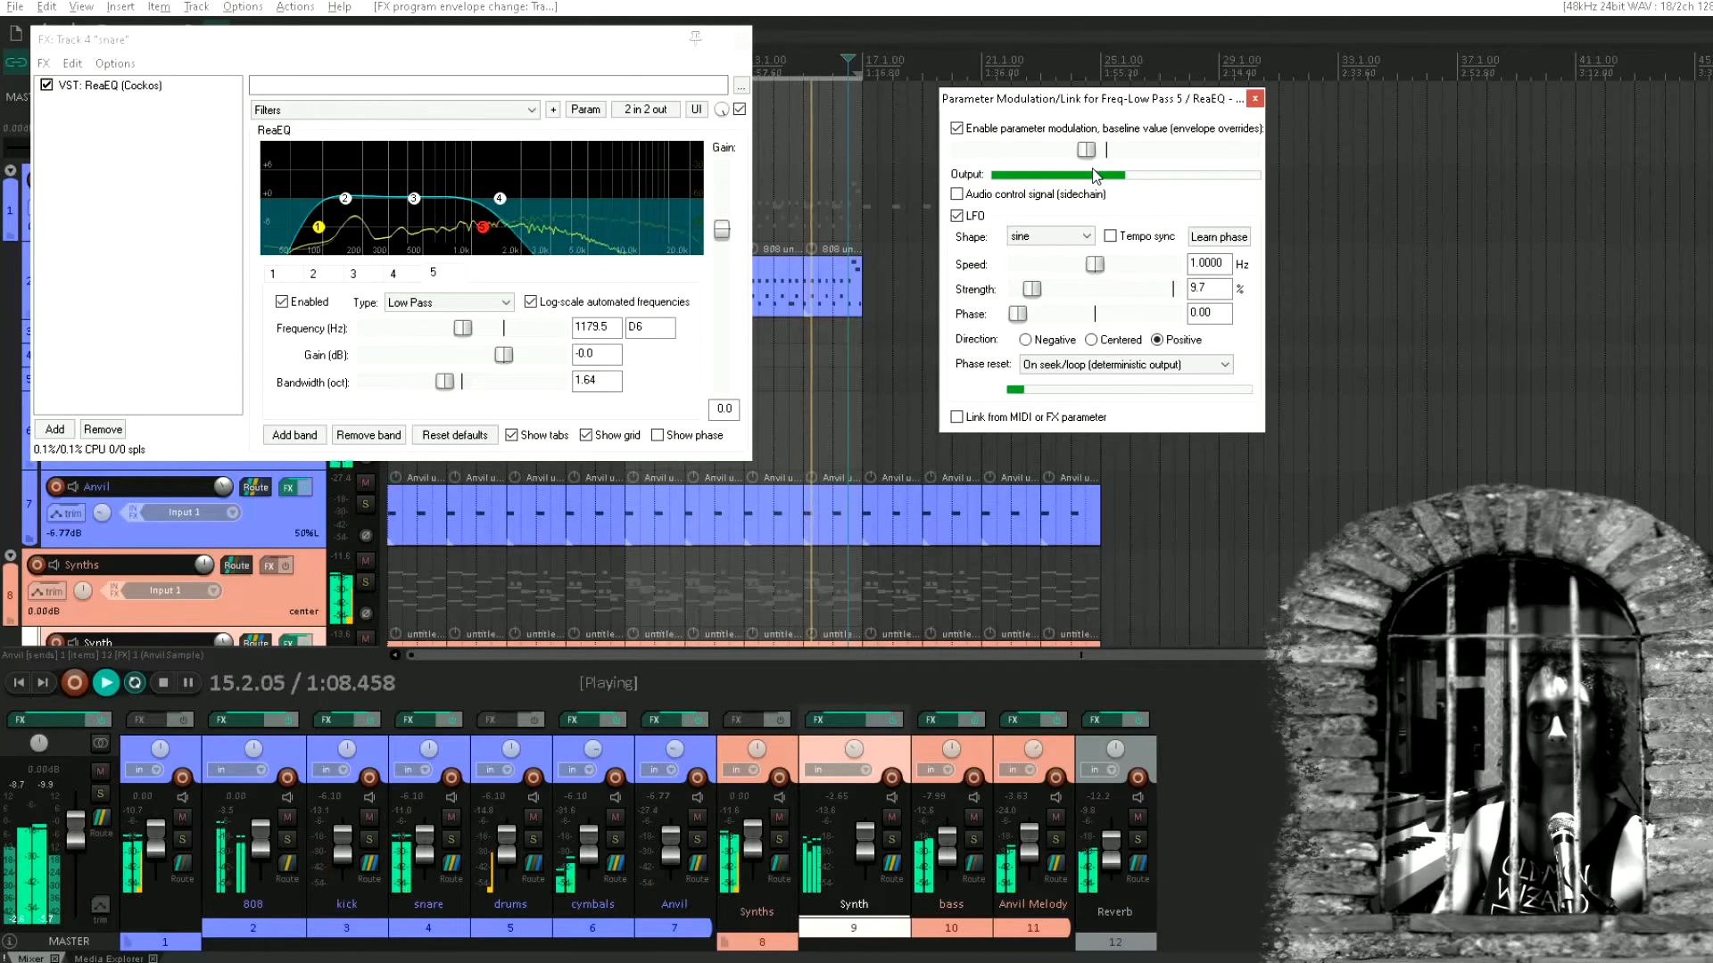
pyautogui.moveTo(1094, 150); pyautogui.dragTo(1103, 154)
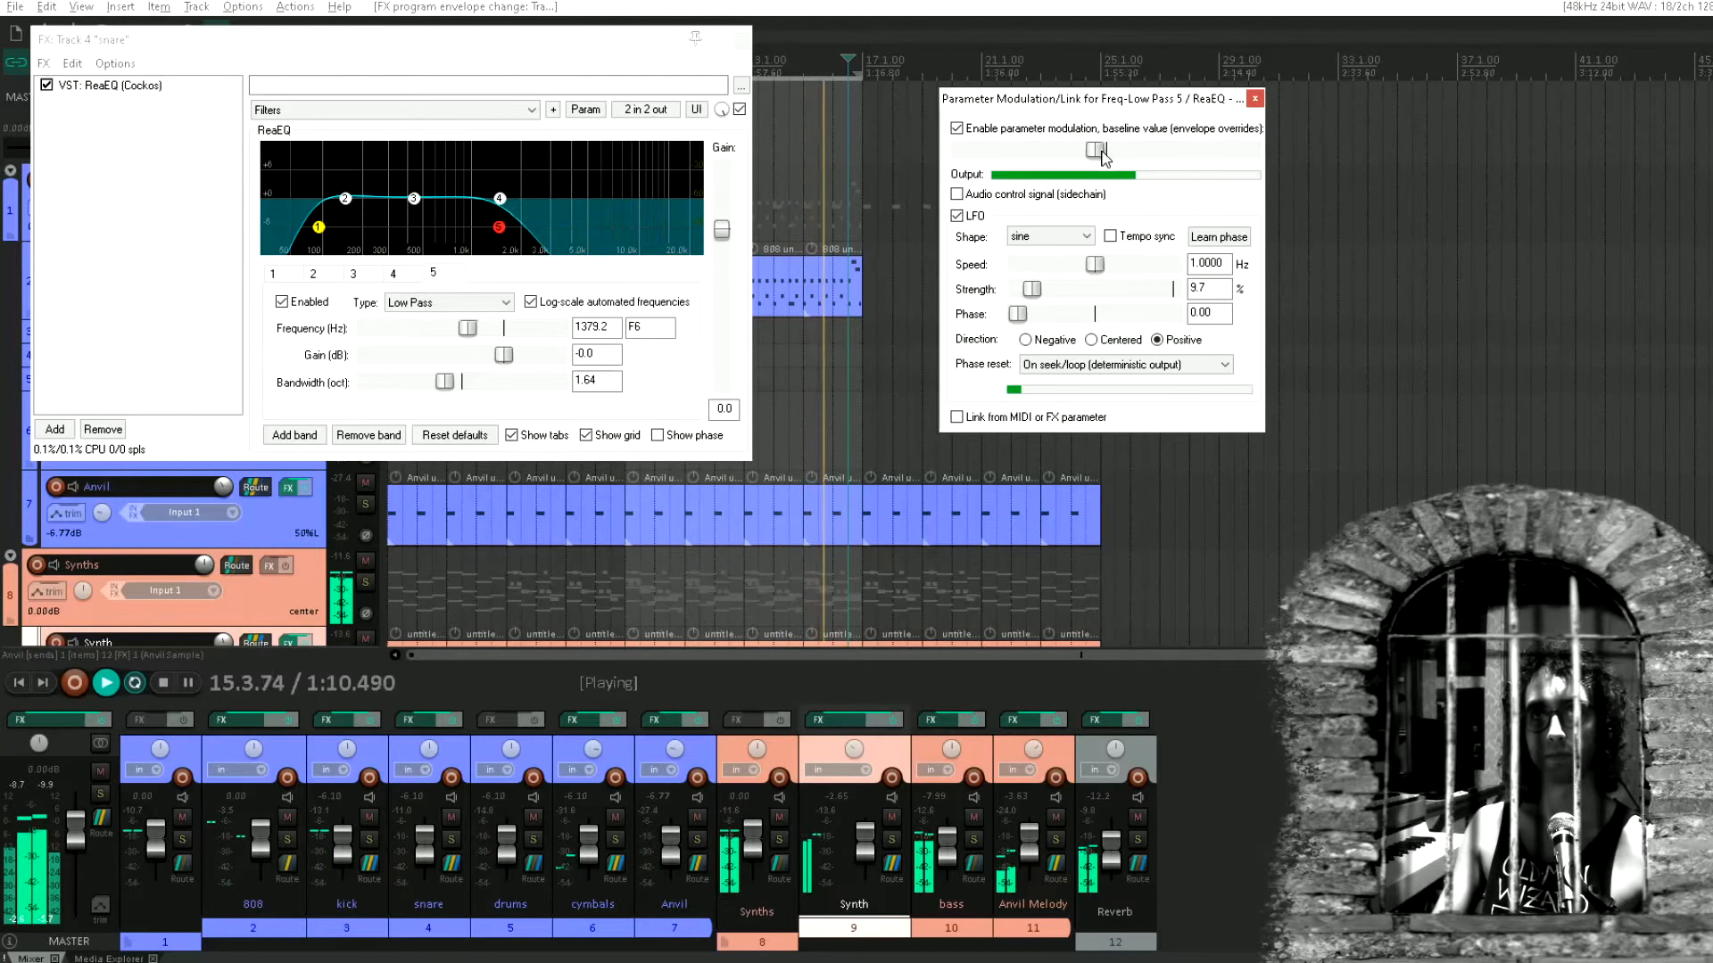
pyautogui.click(1255, 99)
pyautogui.click(740, 39)
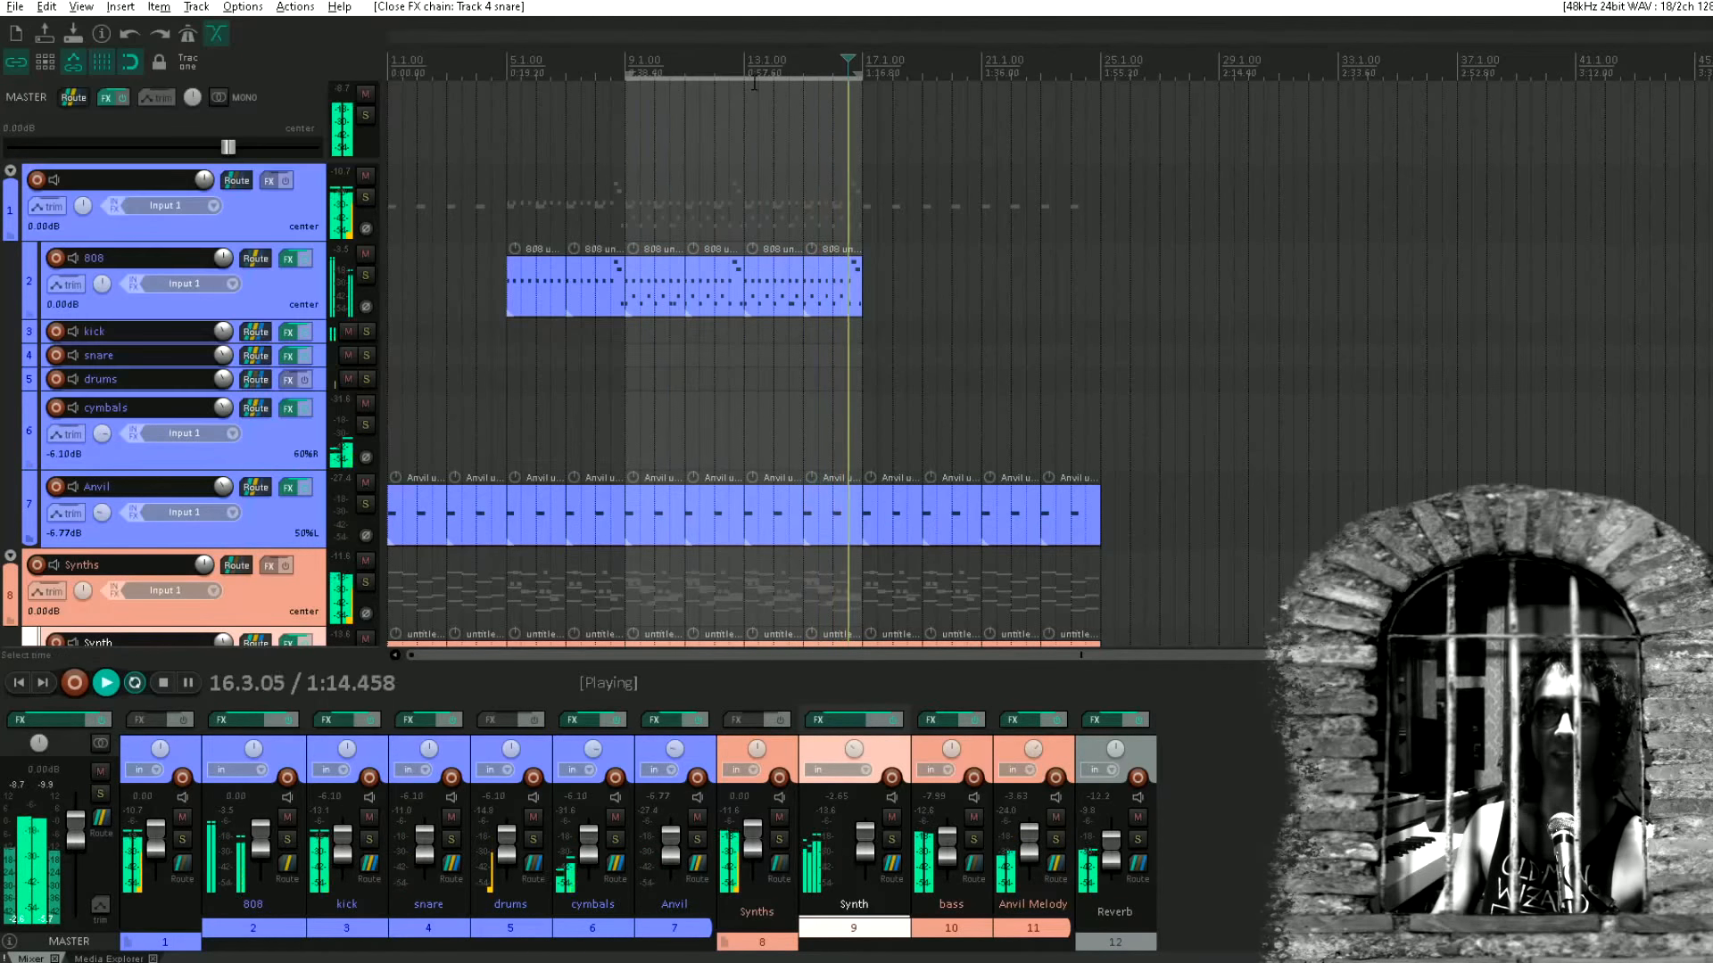
# In the cymbals ReaEQ, set the low-pass to about 4008 Hz with 2.42 oct bandwidth and raise the high-pass to about 1198 Hz
pyautogui.click(287, 410)
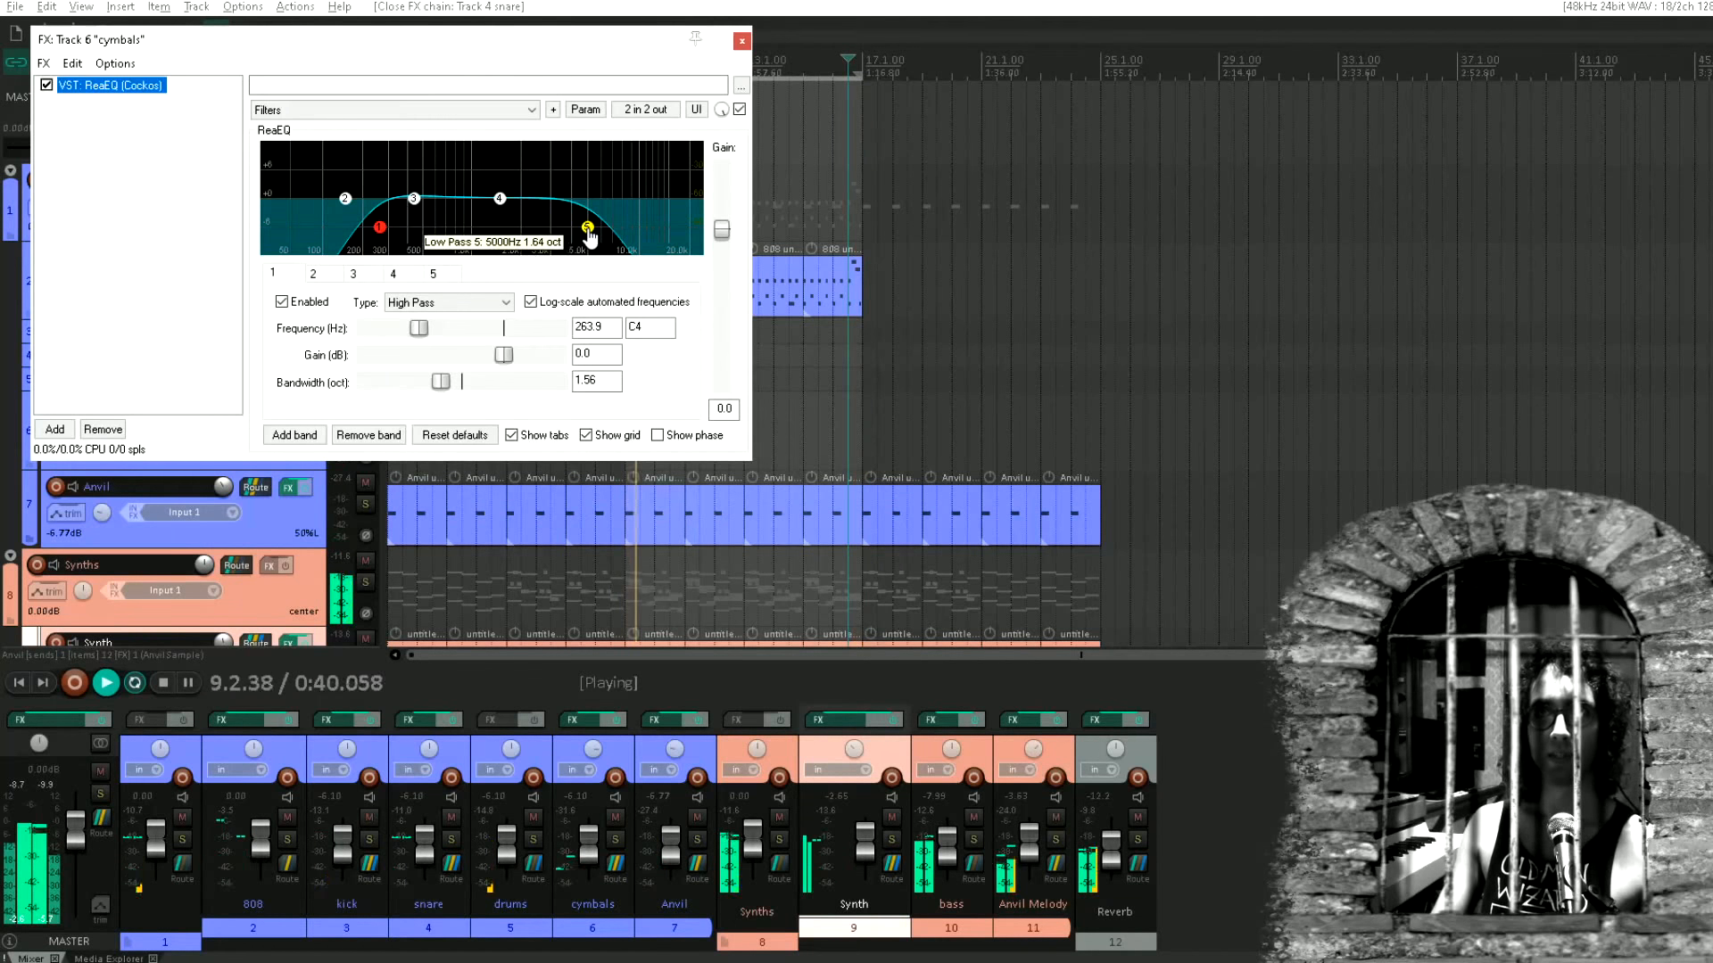
pyautogui.moveTo(589, 235); pyautogui.dragTo(573, 240)
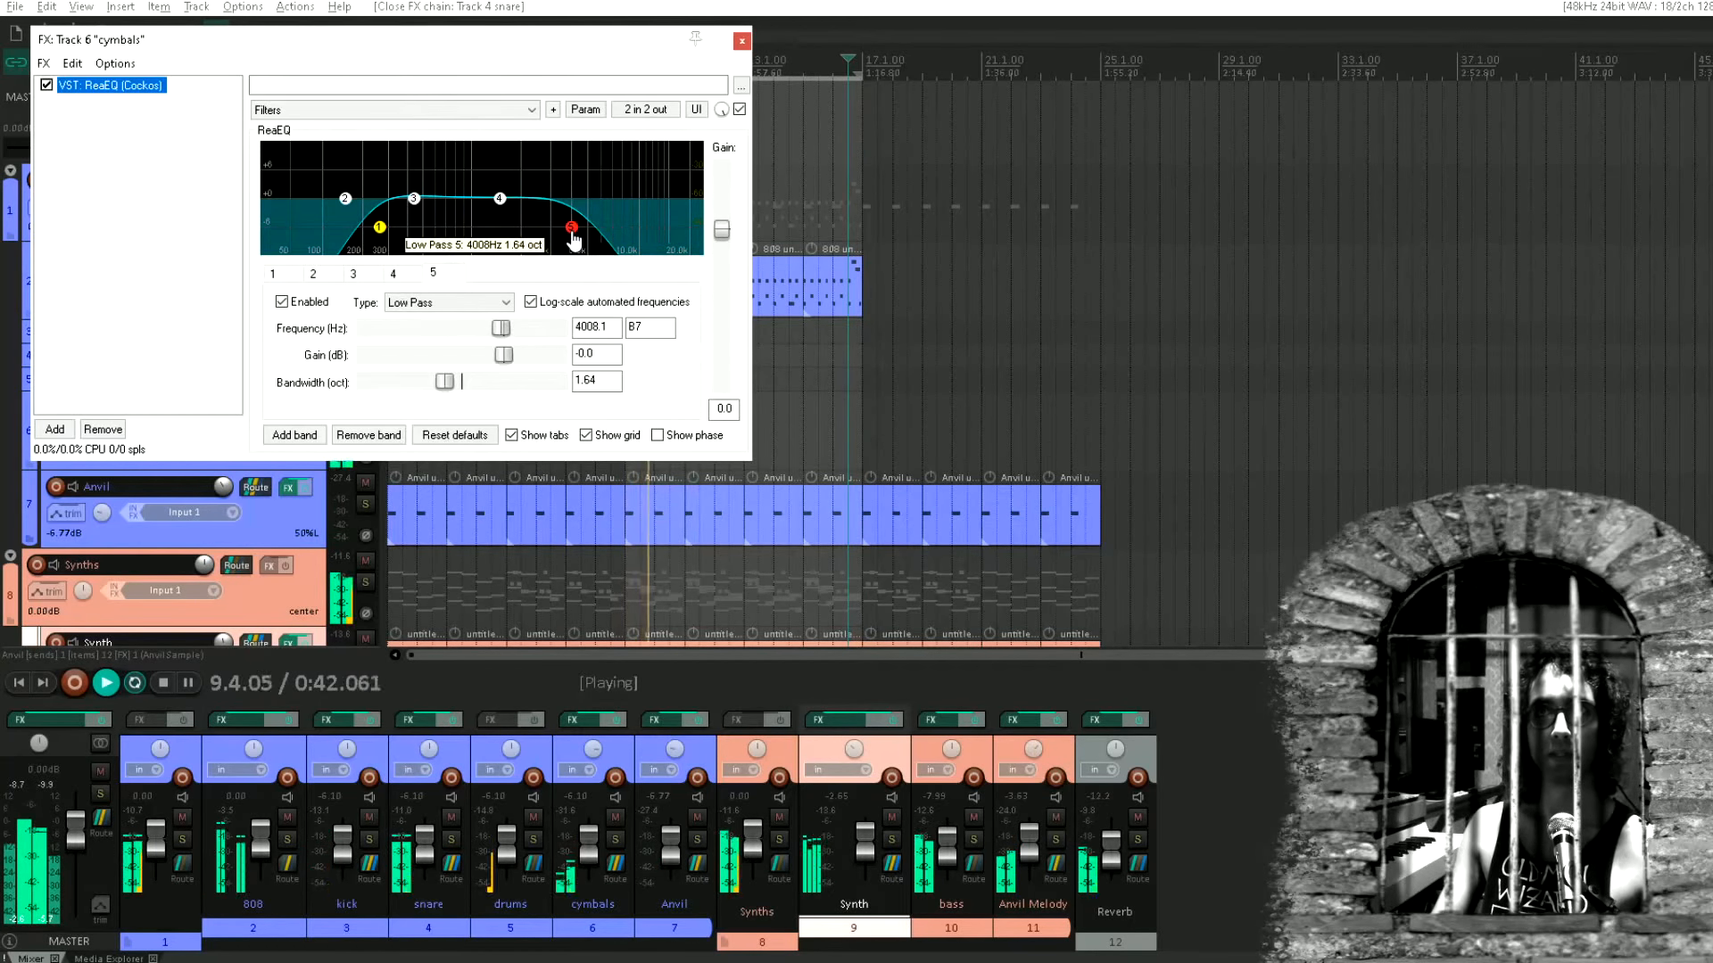
pyautogui.moveTo(444, 381); pyautogui.dragTo(480, 391)
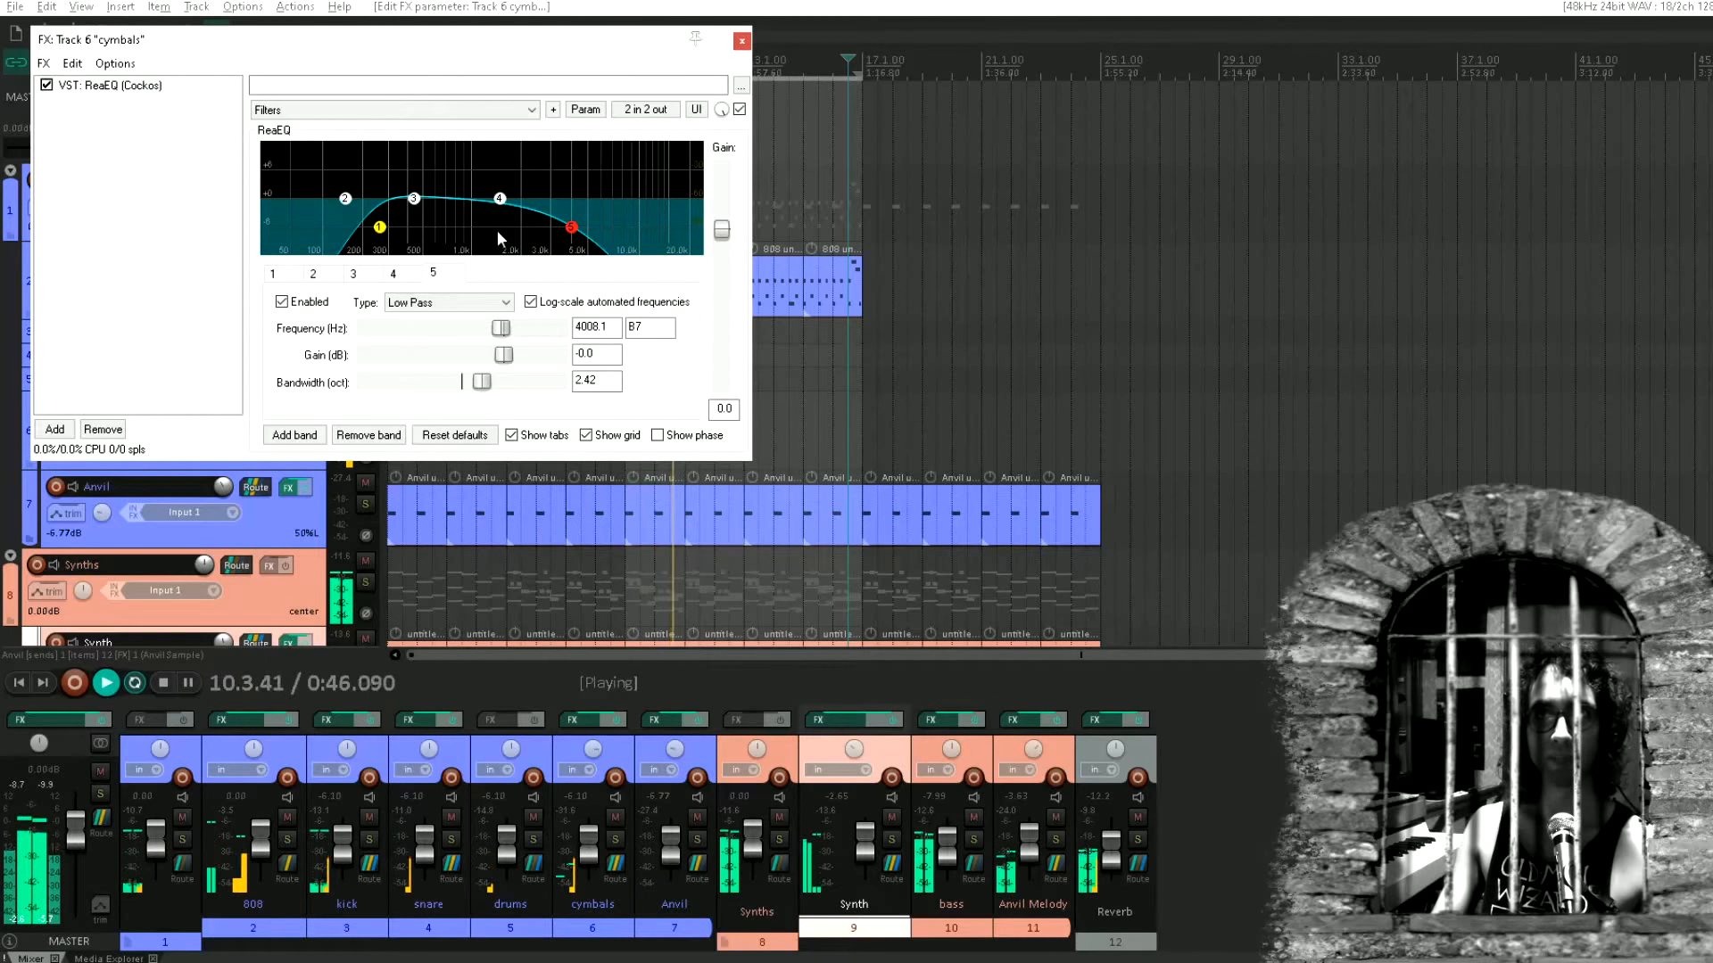
pyautogui.moveTo(376, 235); pyautogui.dragTo(486, 240)
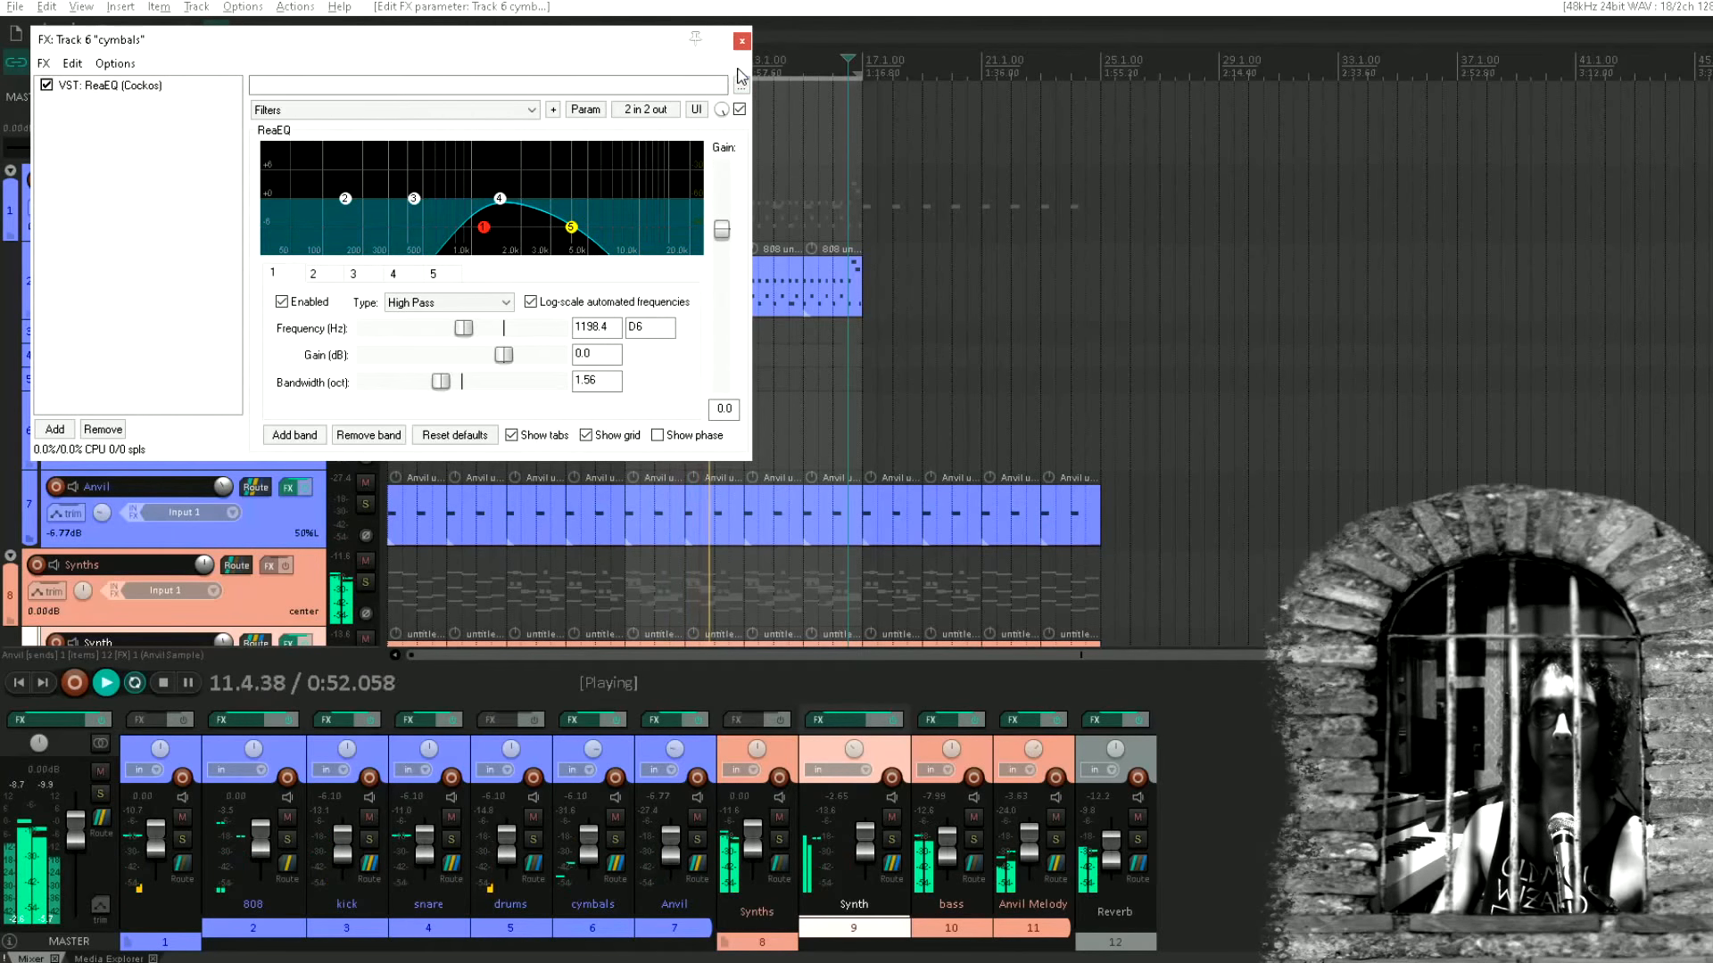
pyautogui.click(741, 41)
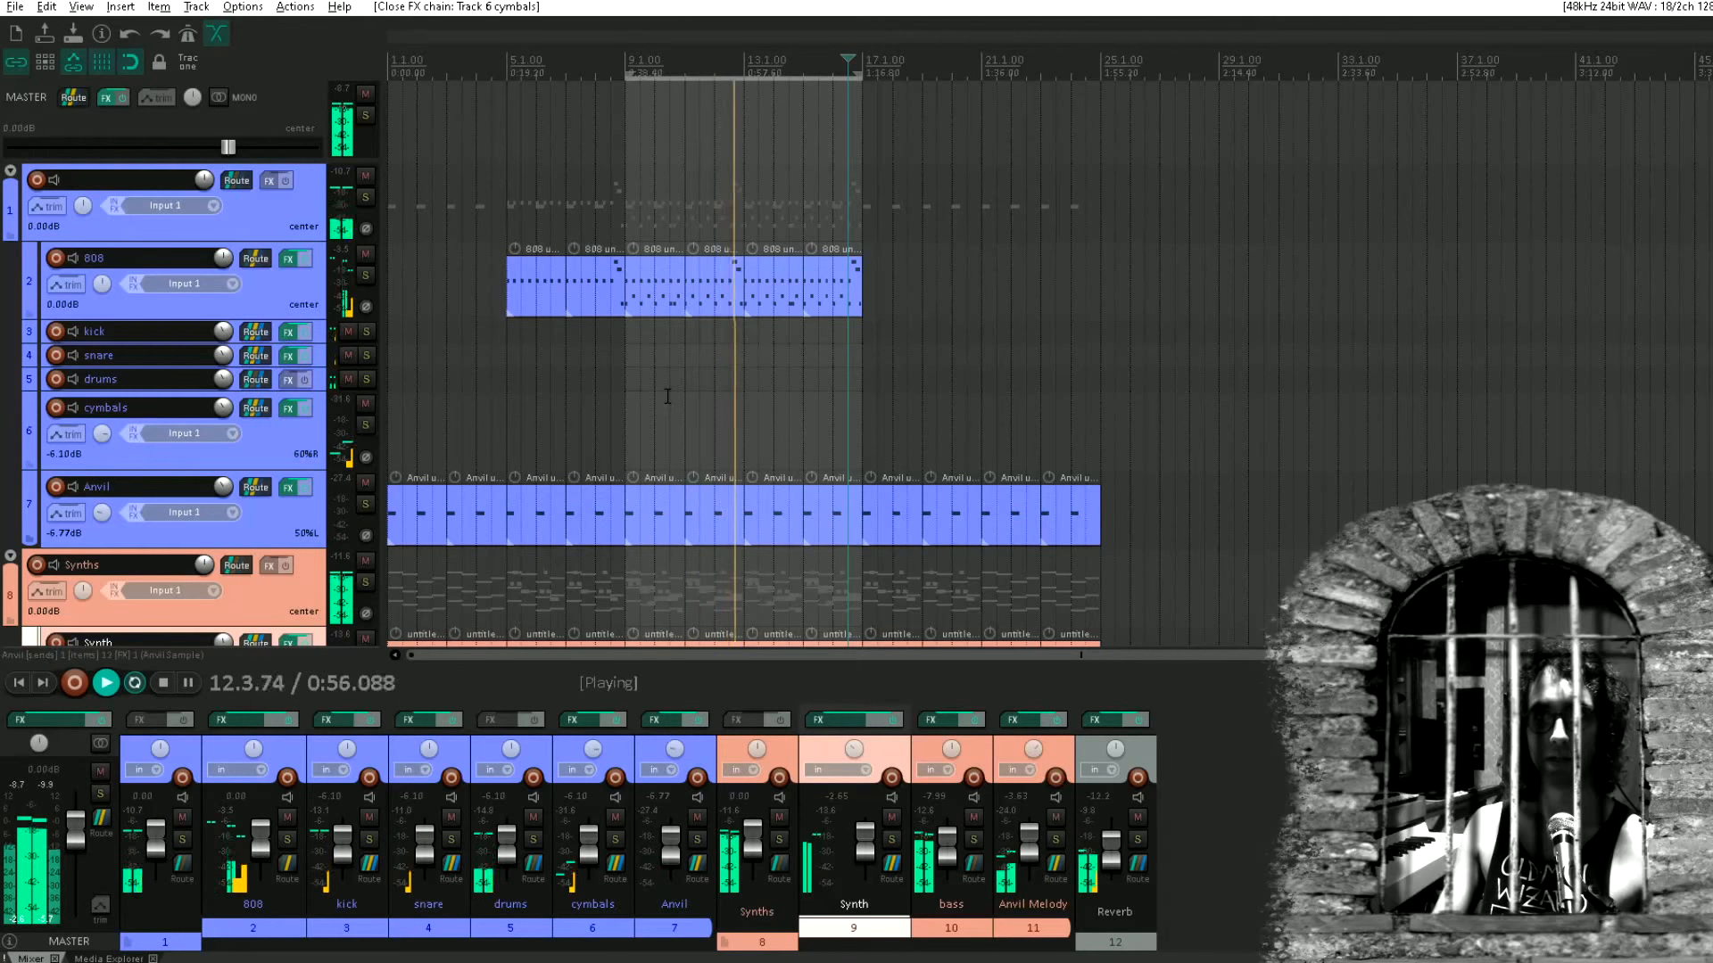
# Stop playback, remove the loop selection and return the cursor to the project start
pyautogui.press('space')
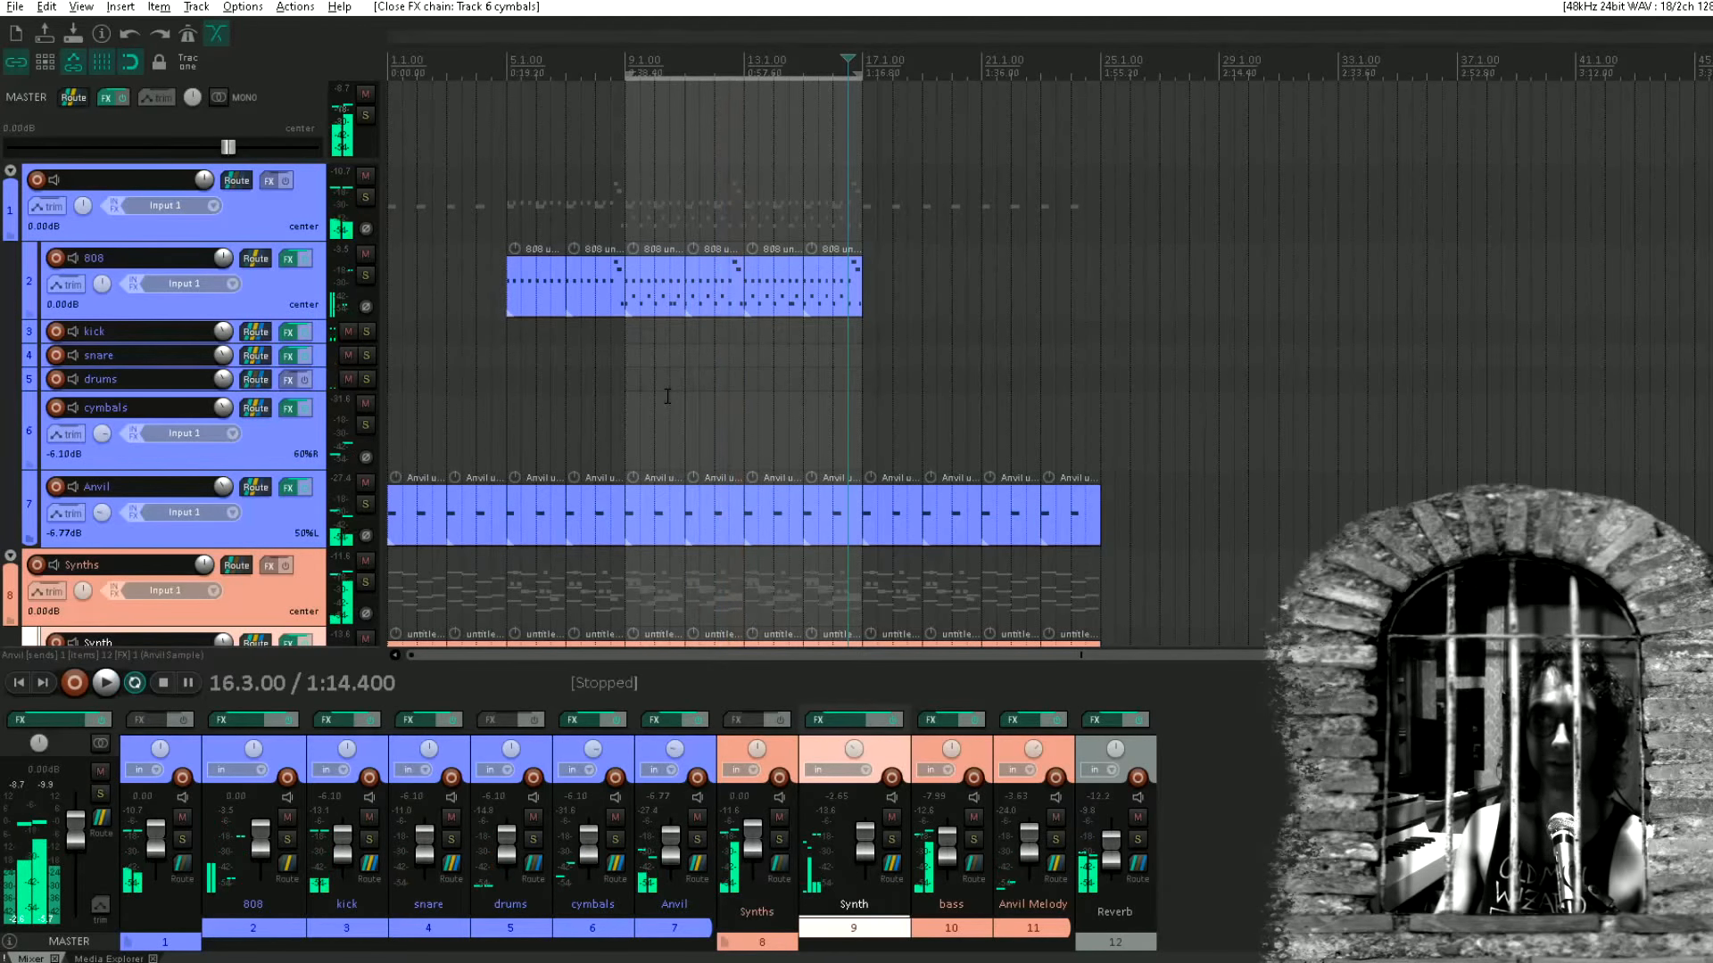
pyautogui.press('Escape')
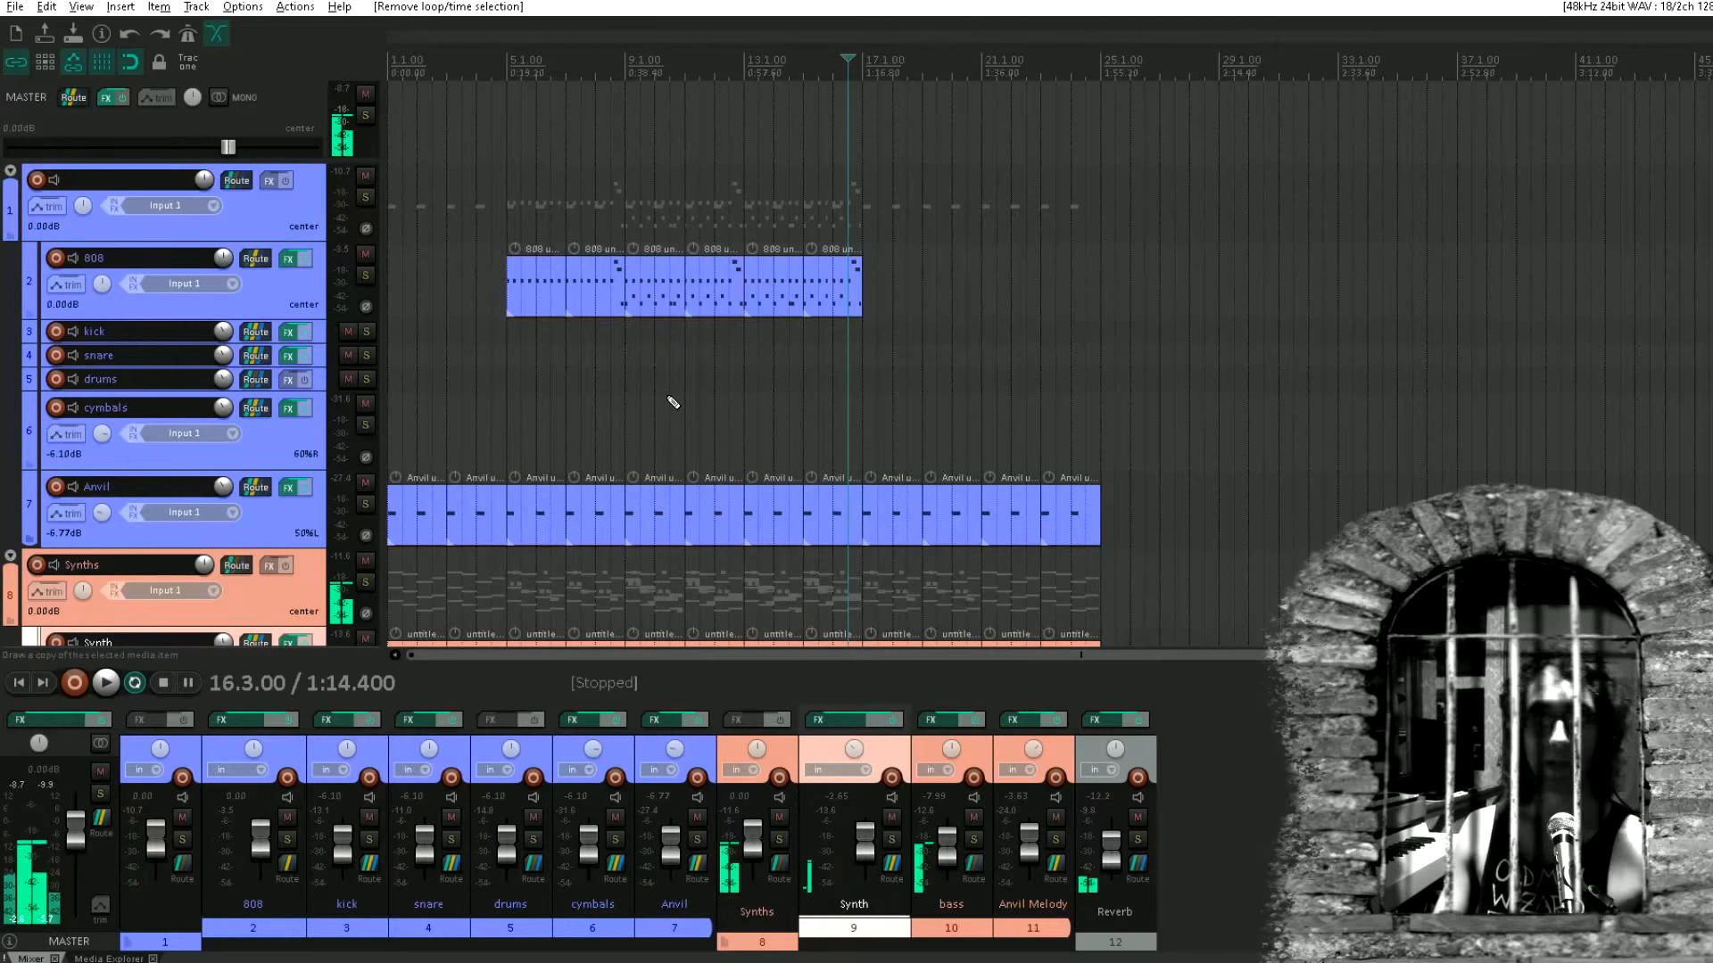
pyautogui.press('Home')
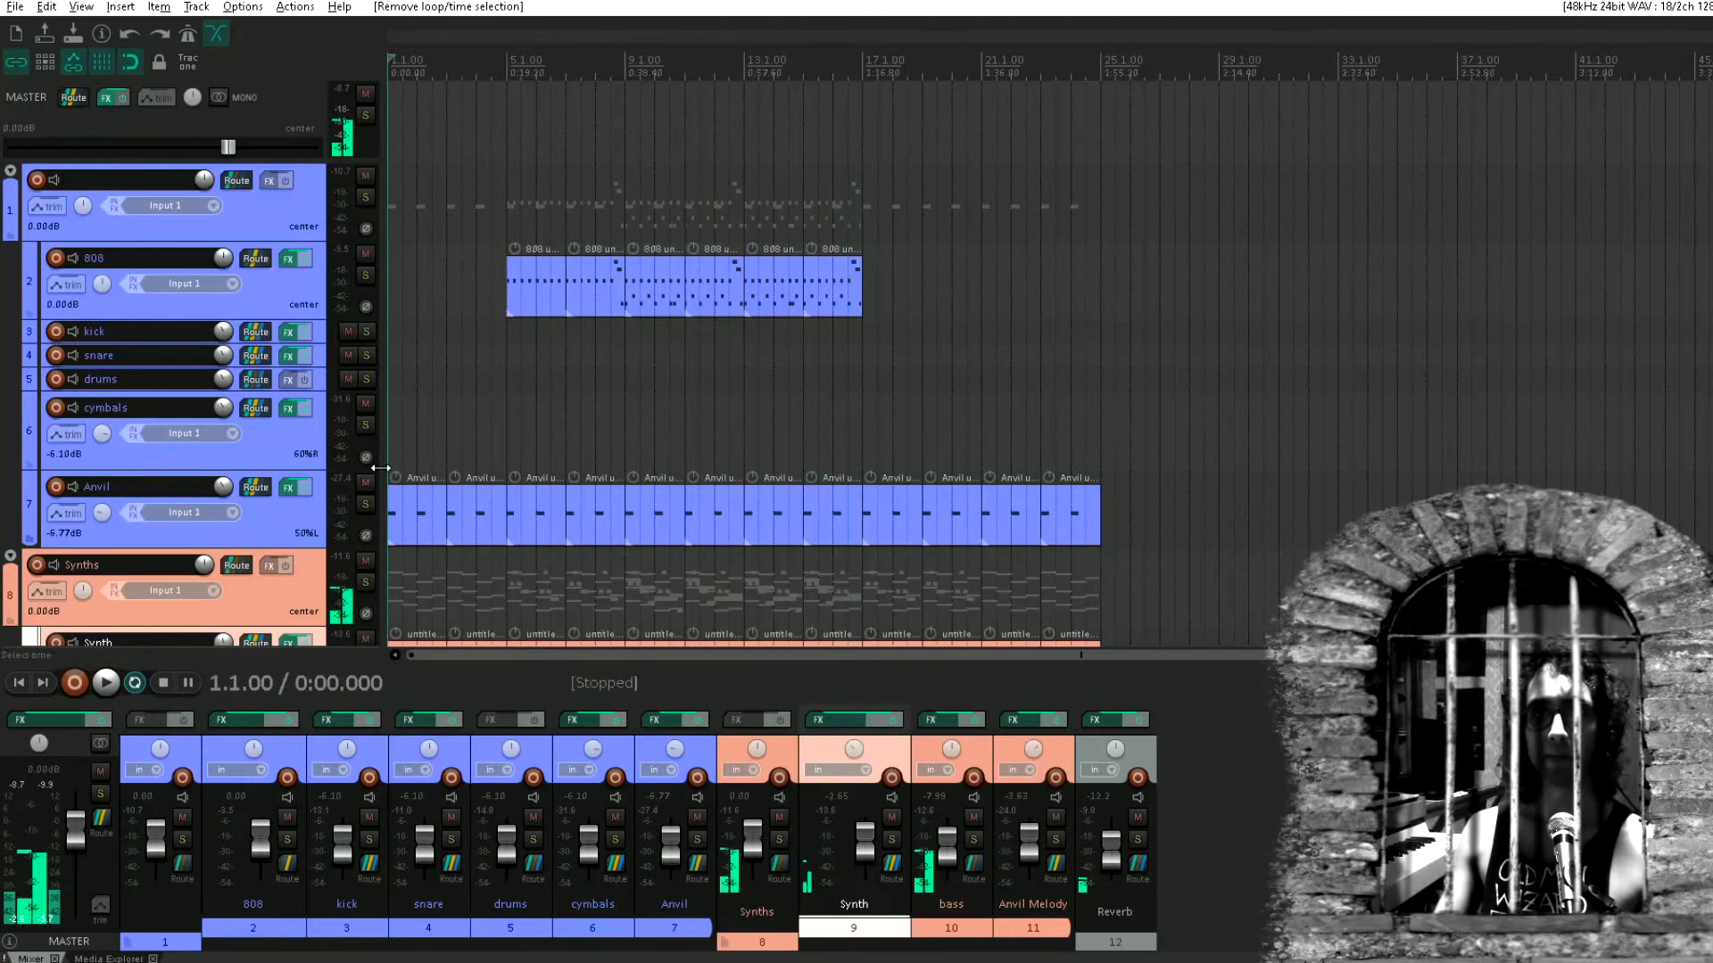
# Open the master track's FX chain and move its window clear of the track list
pyautogui.scroll(-3, 233, 424)
pyautogui.scroll(4, 232, 424)
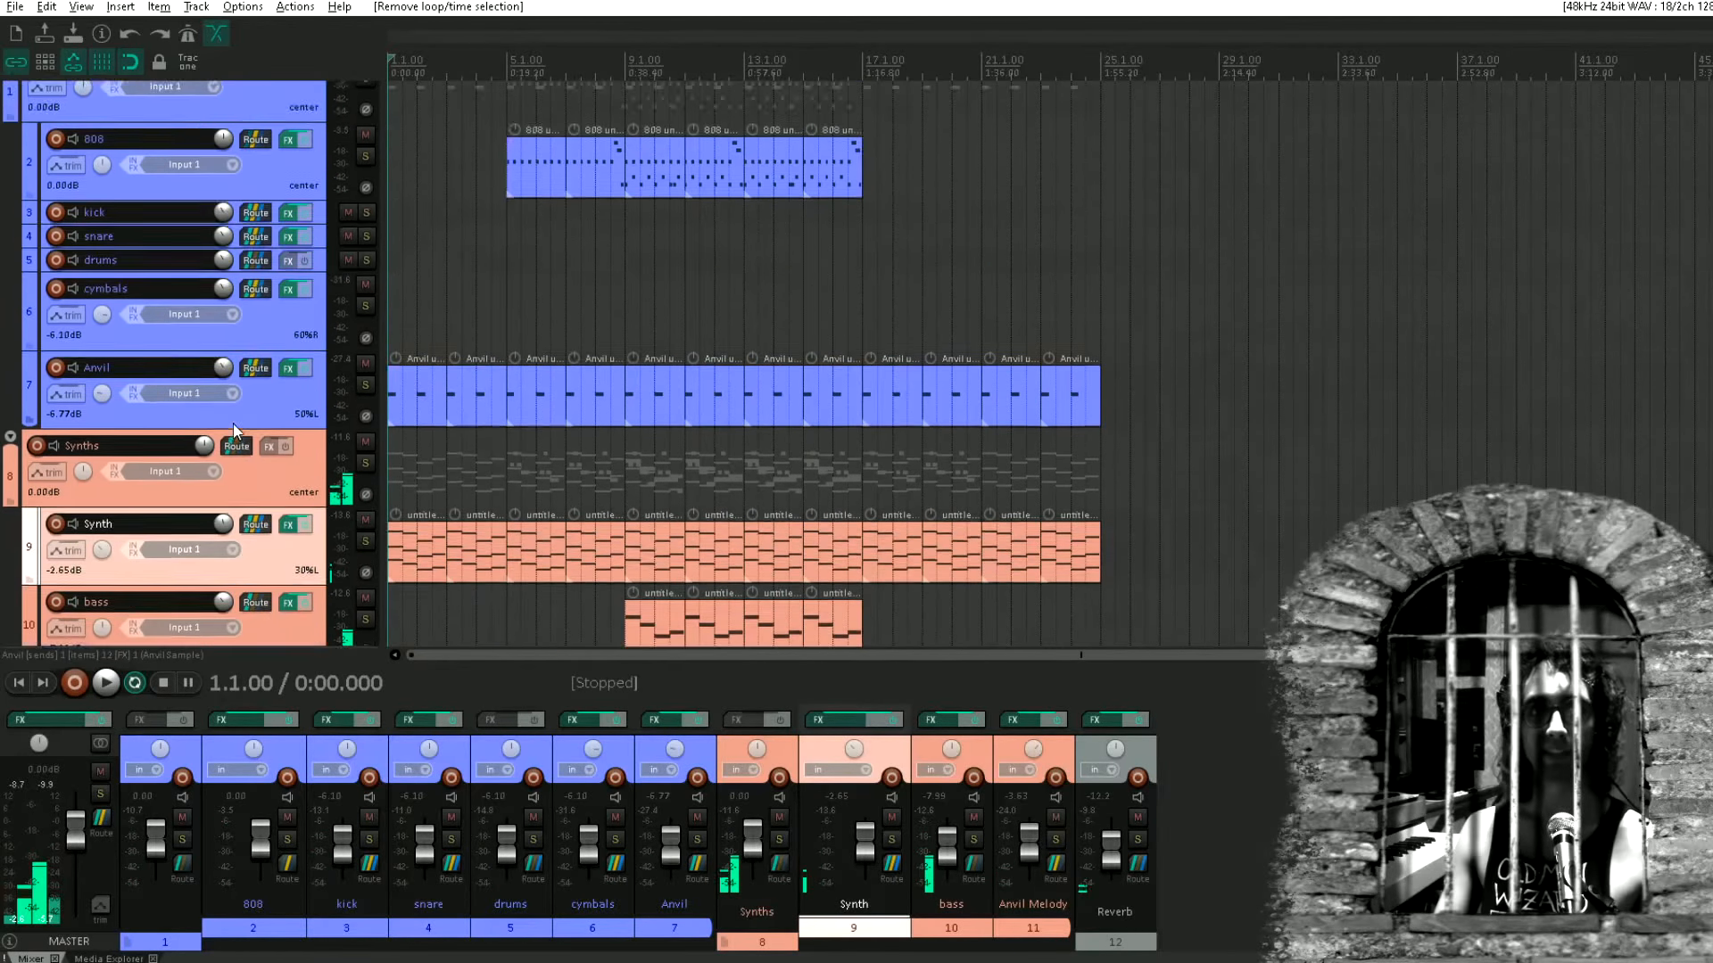
pyautogui.click(105, 97)
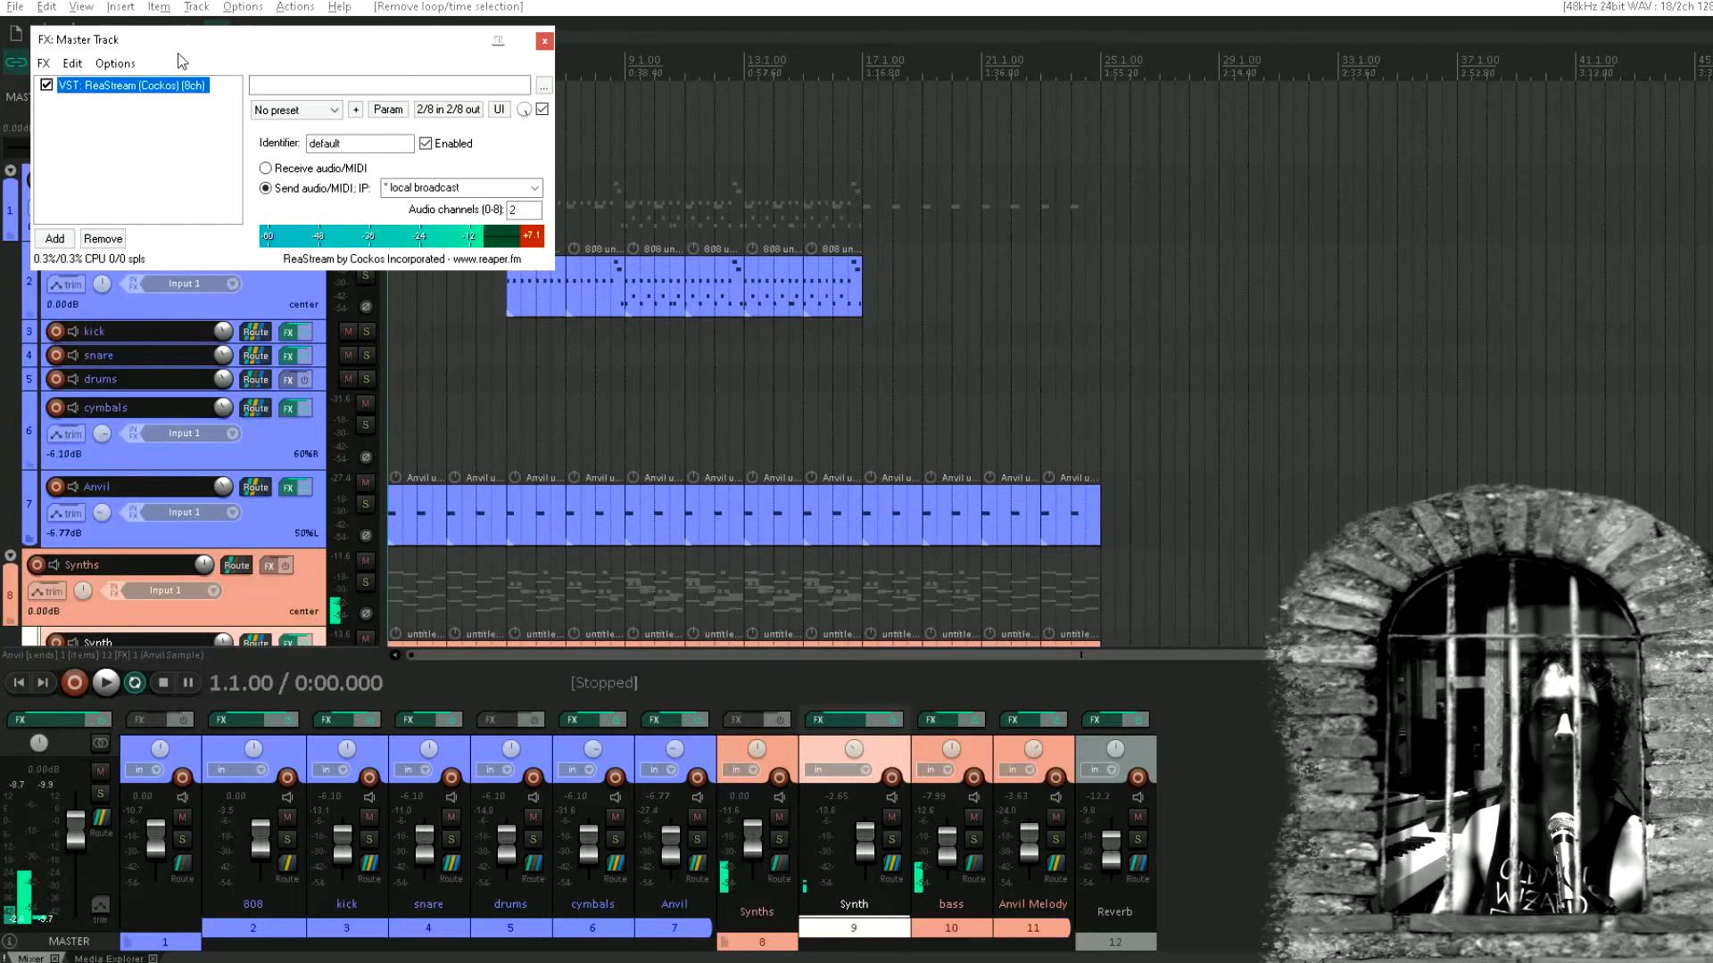
pyautogui.moveTo(178, 52); pyautogui.dragTo(1365, 201)
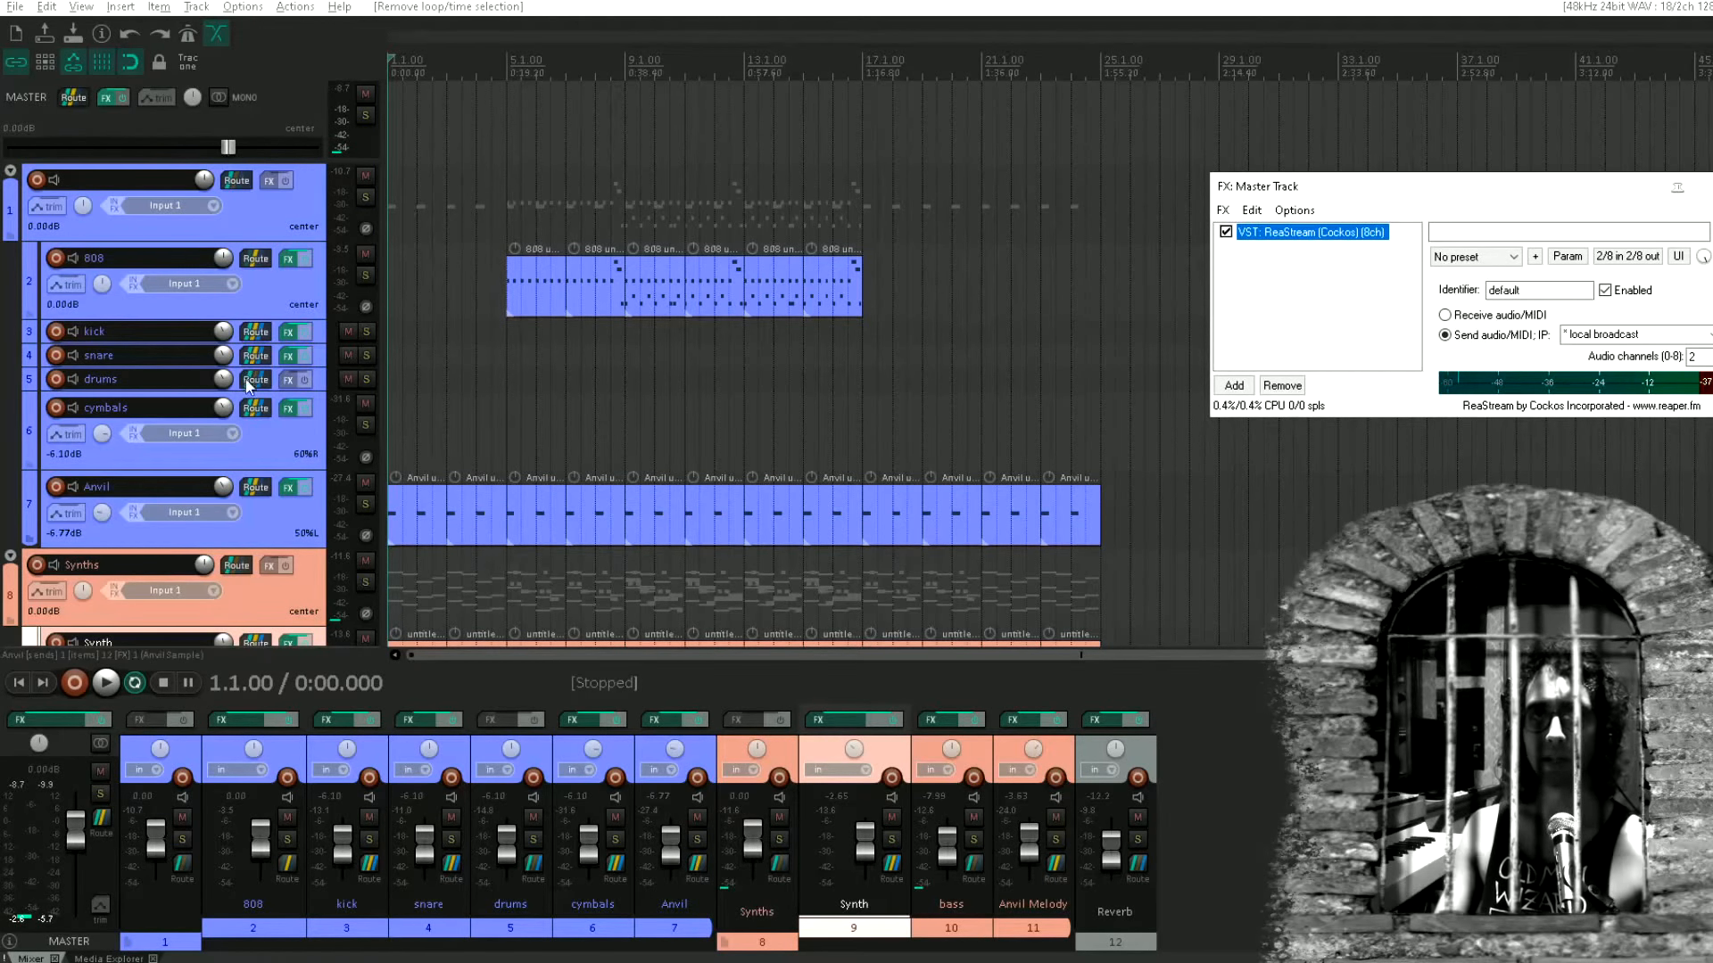
# Name the drum folder track "Drum" and lower it to about -6.04 dB and the Synths folder to about -6.10 dB
pyautogui.click(254, 228)
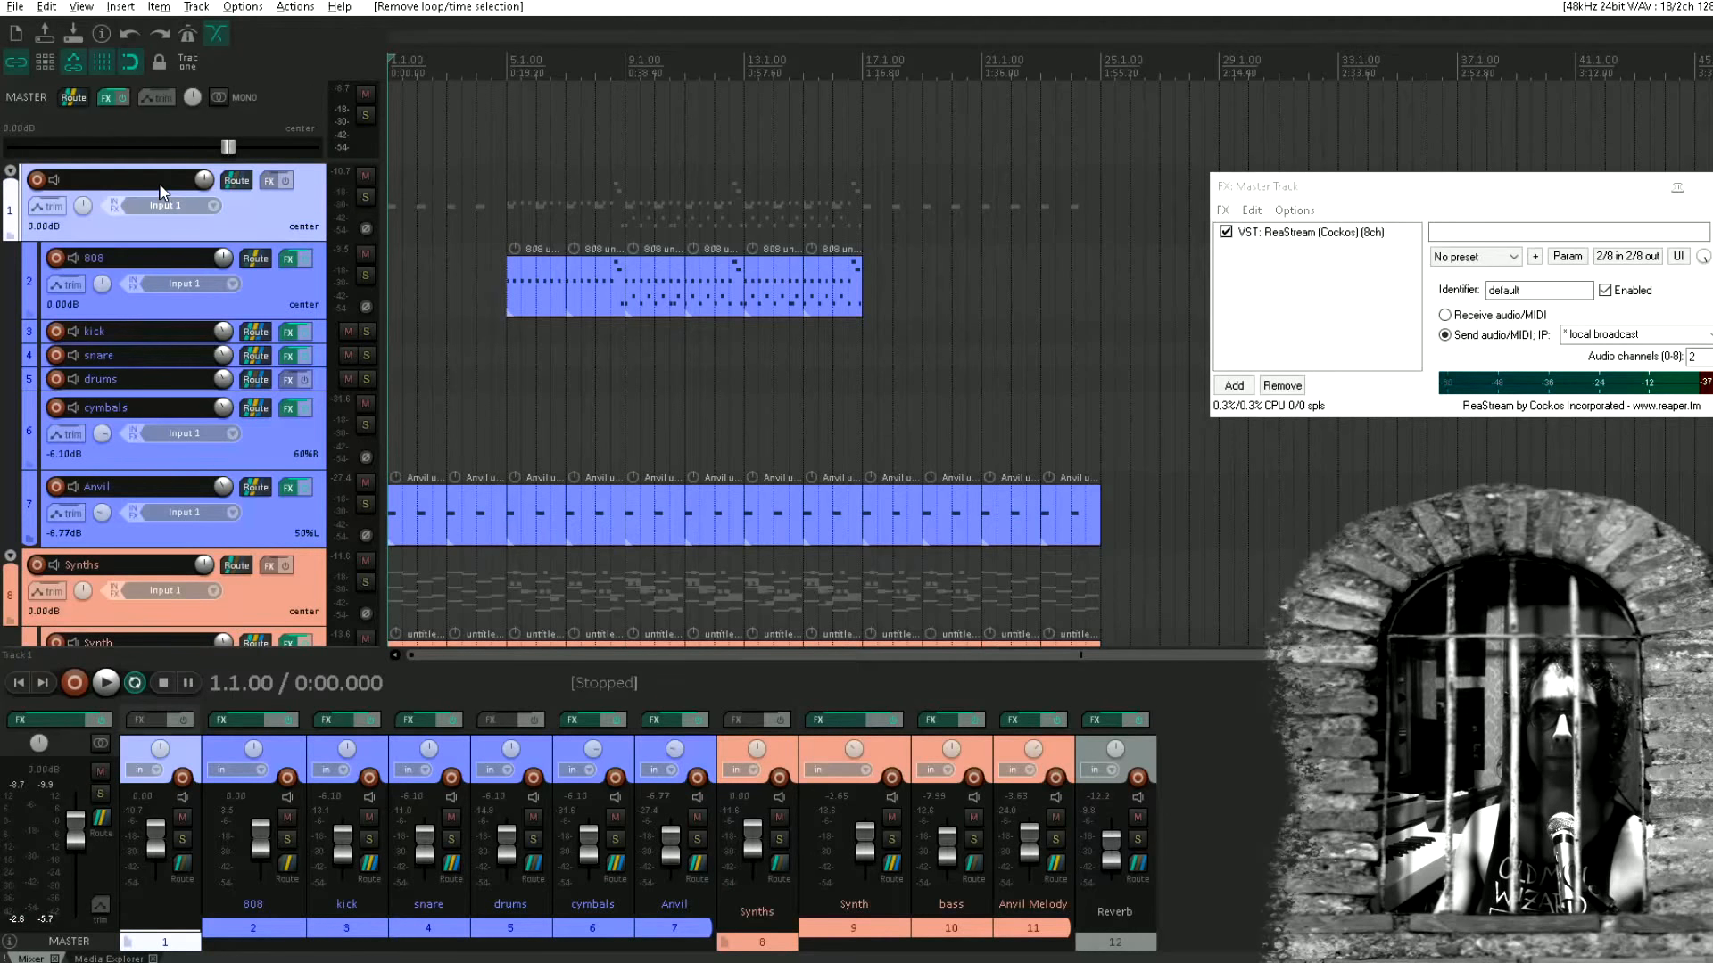
pyautogui.write('Dr')
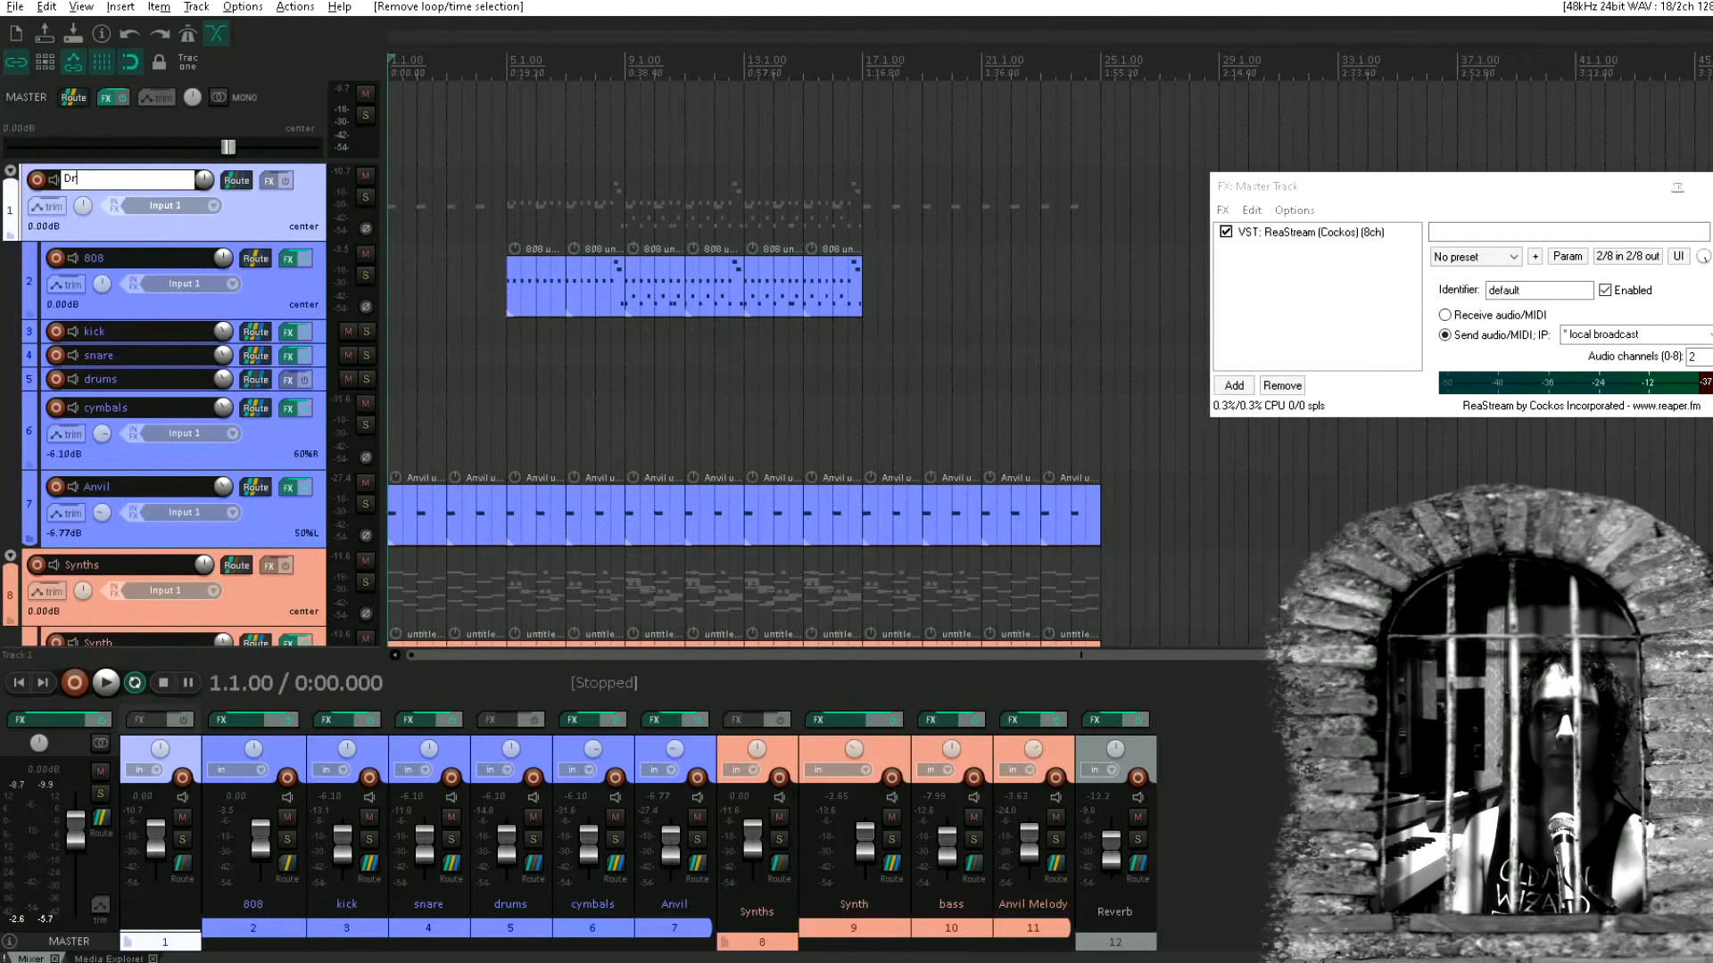
pyautogui.write('um')
pyautogui.press('Return')
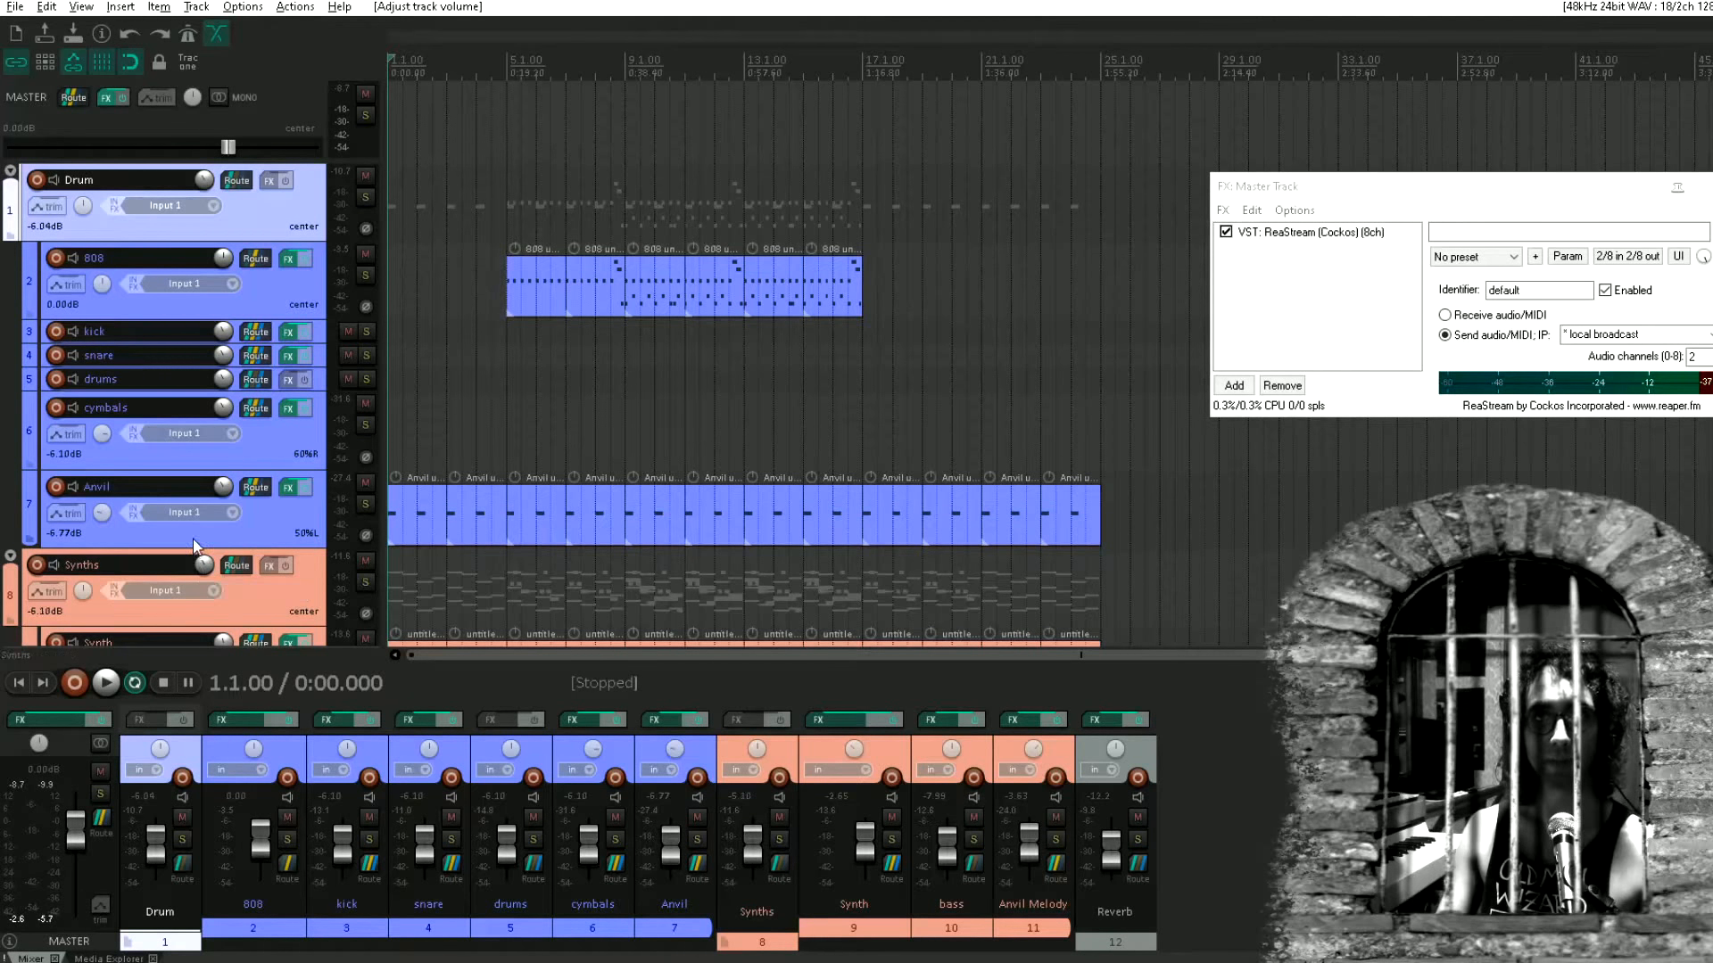
# Raise the Reverb track's volume to about -10.27 dB
pyautogui.scroll(-5, 195, 535)
pyautogui.click(204, 532)
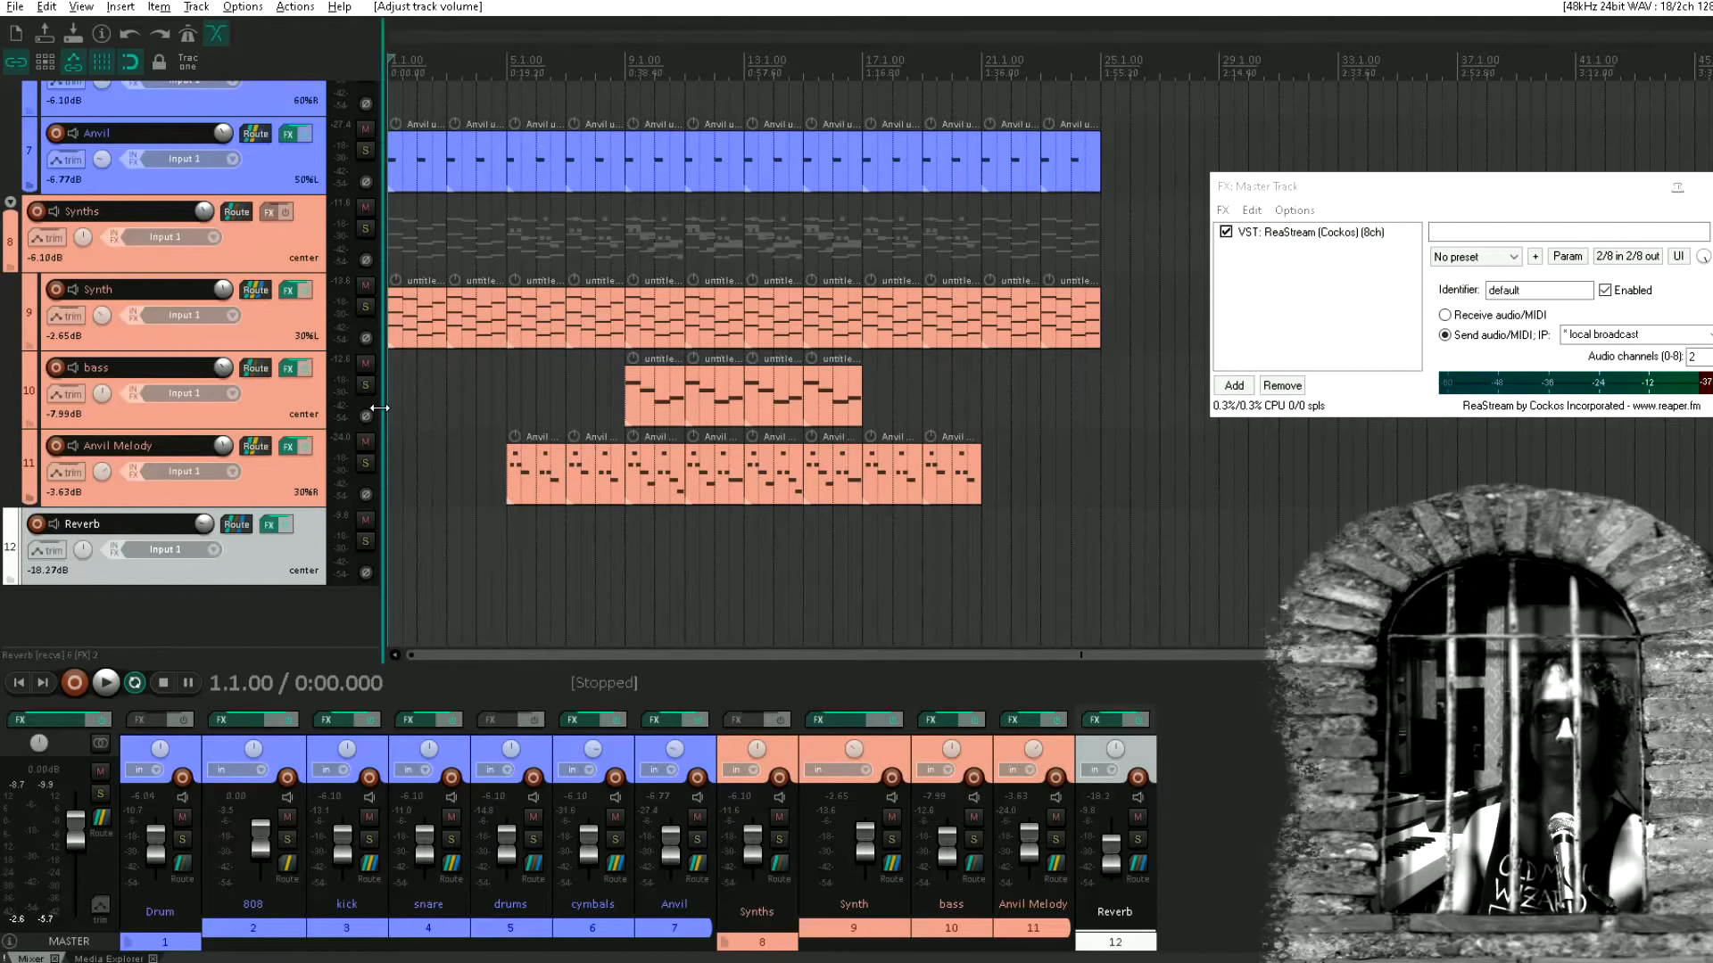
# With the song playing, add JS: Master Limiter ahead of ReaStream on the master track and lower its threshold
pyautogui.press('space')
pyautogui.doubleClick(1309, 273)
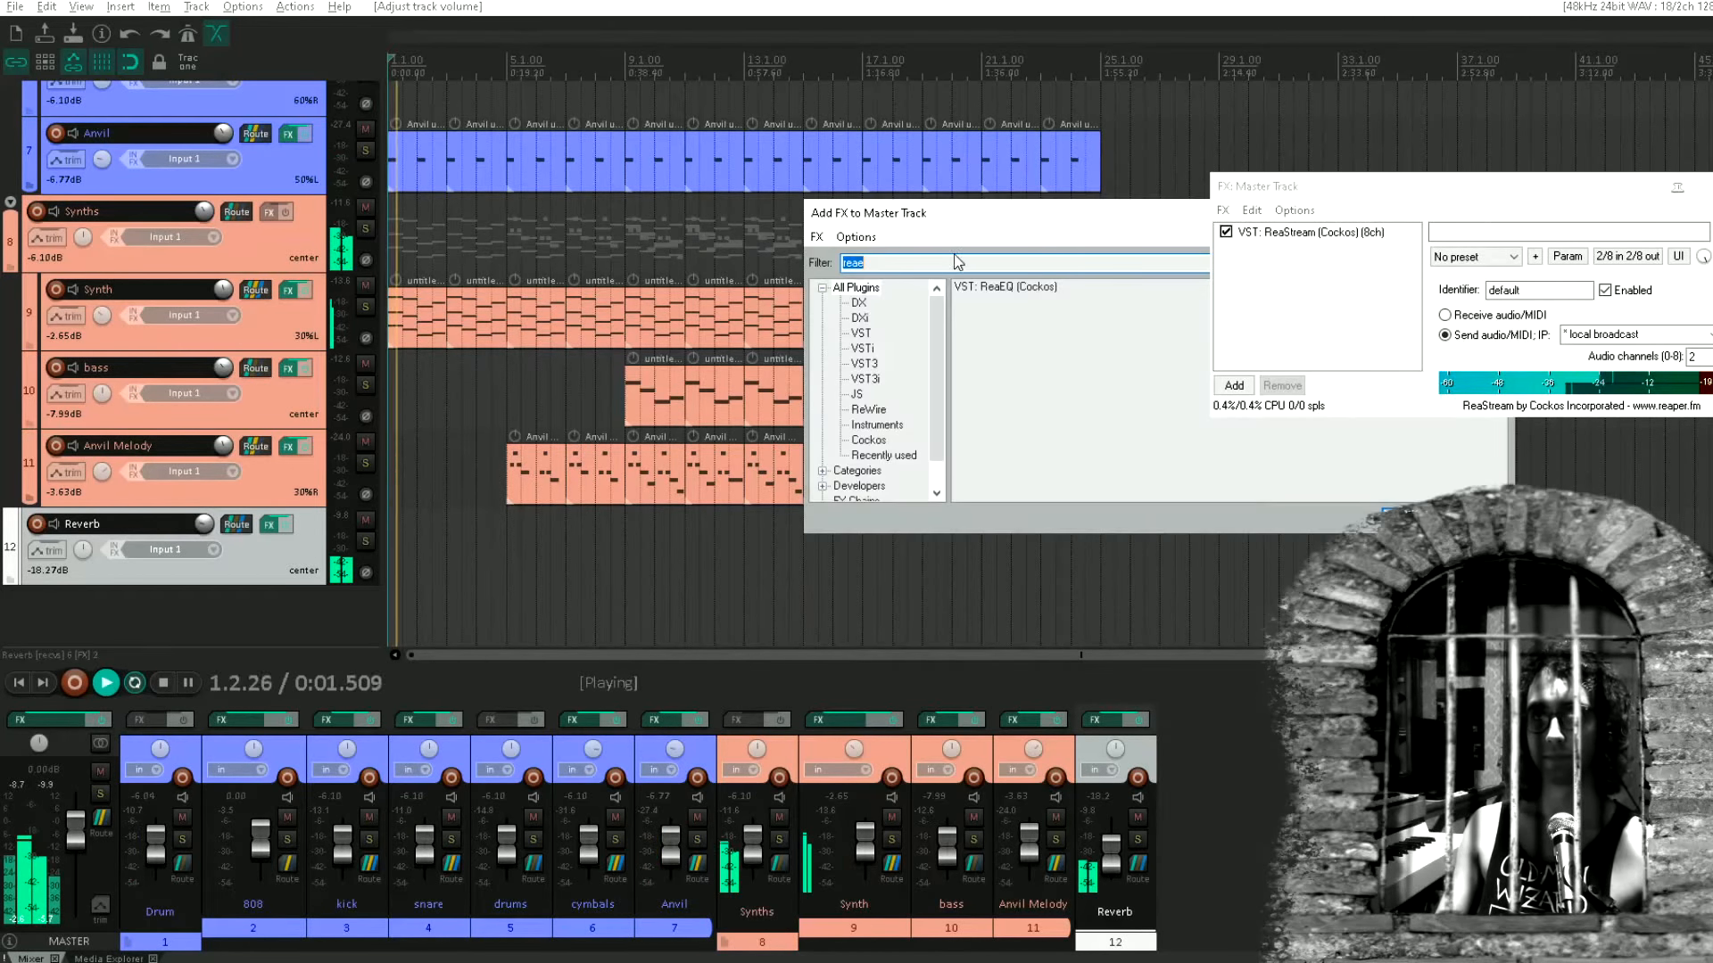
pyautogui.write('r')
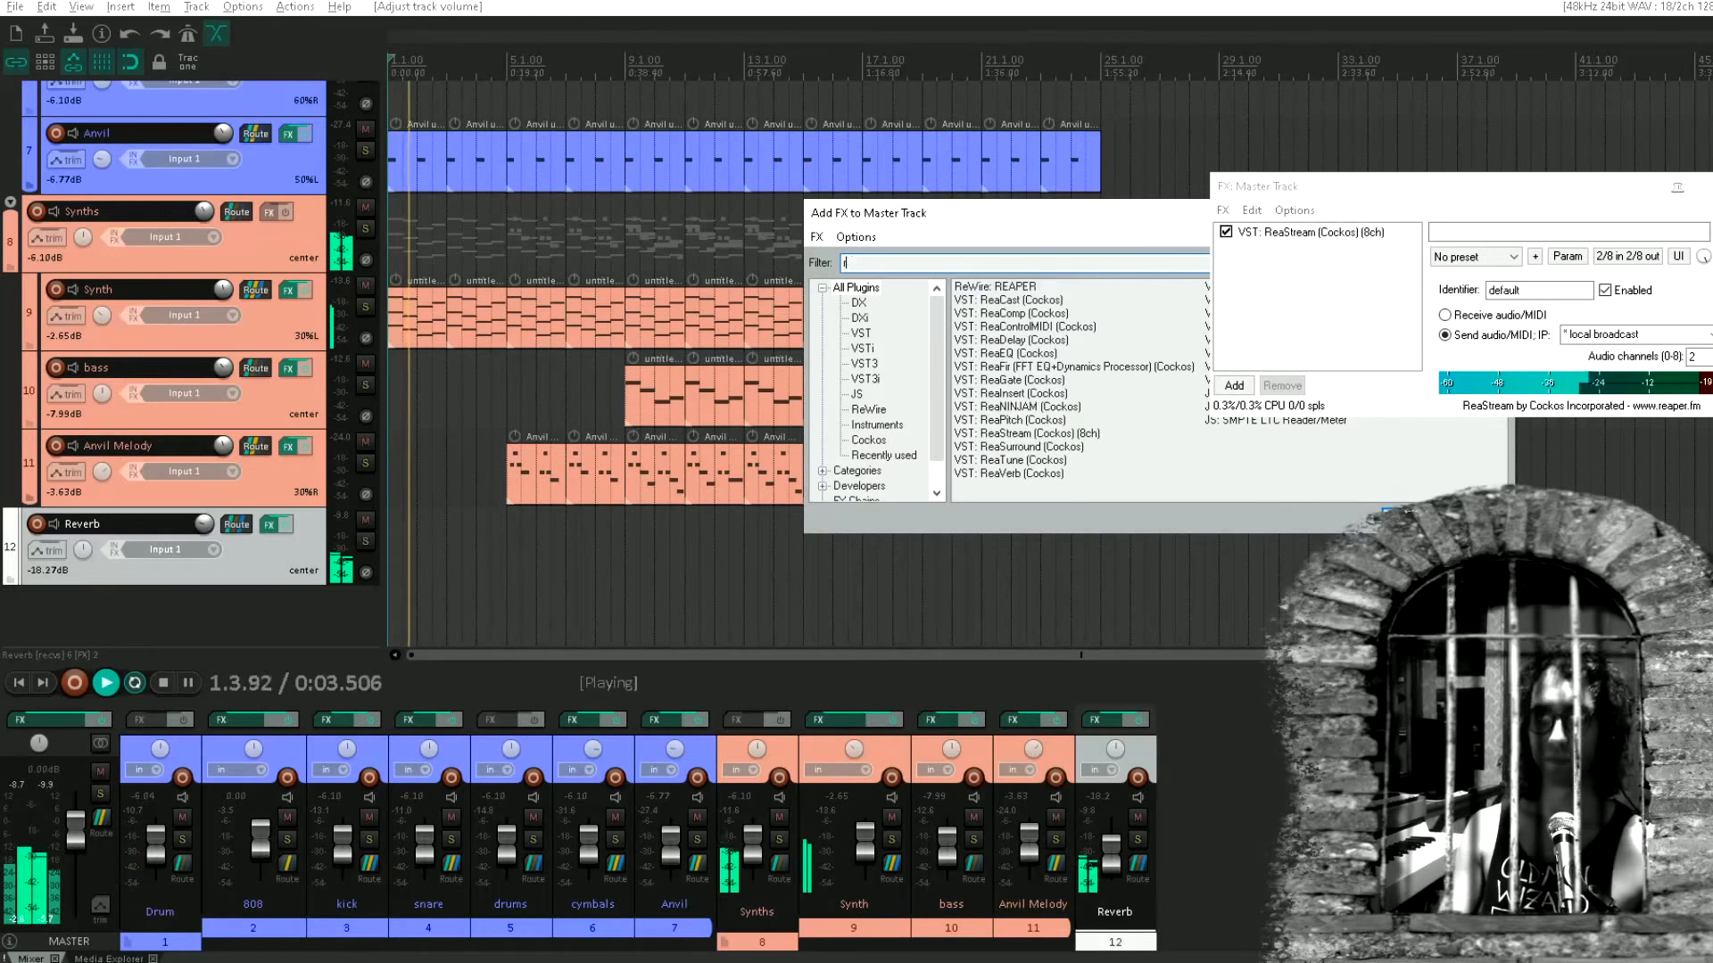
pyautogui.press('BackSpace')
pyautogui.write('mast')
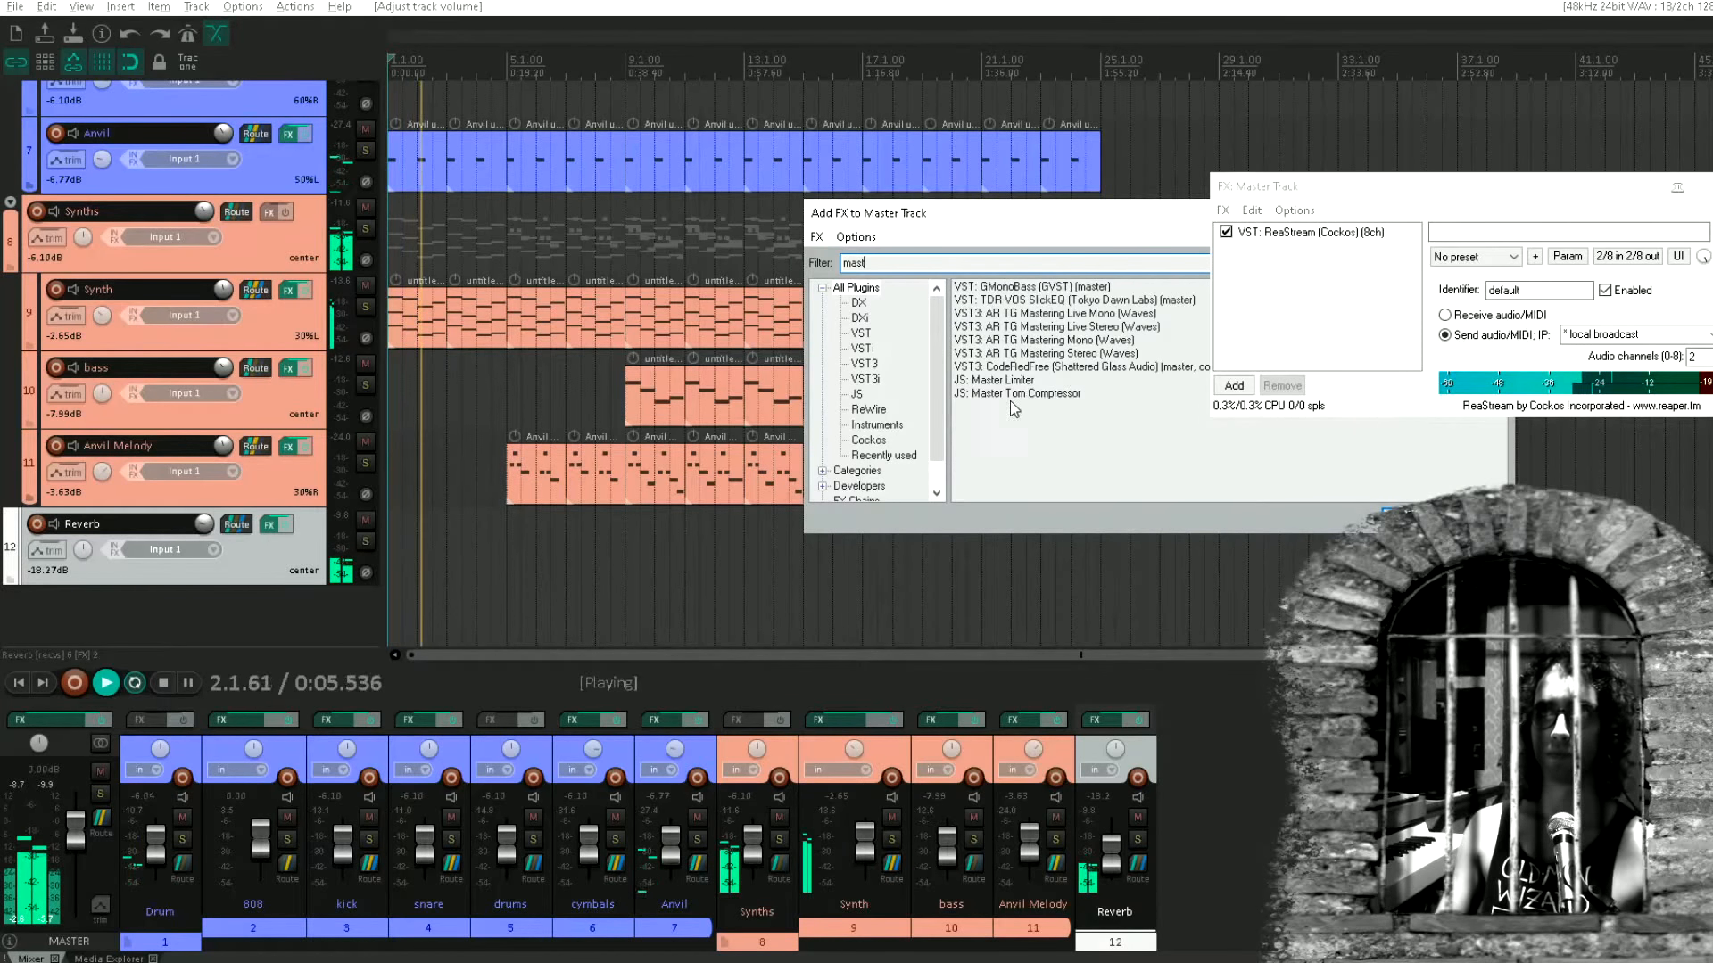
pyautogui.moveTo(1002, 381); pyautogui.dragTo(1307, 249)
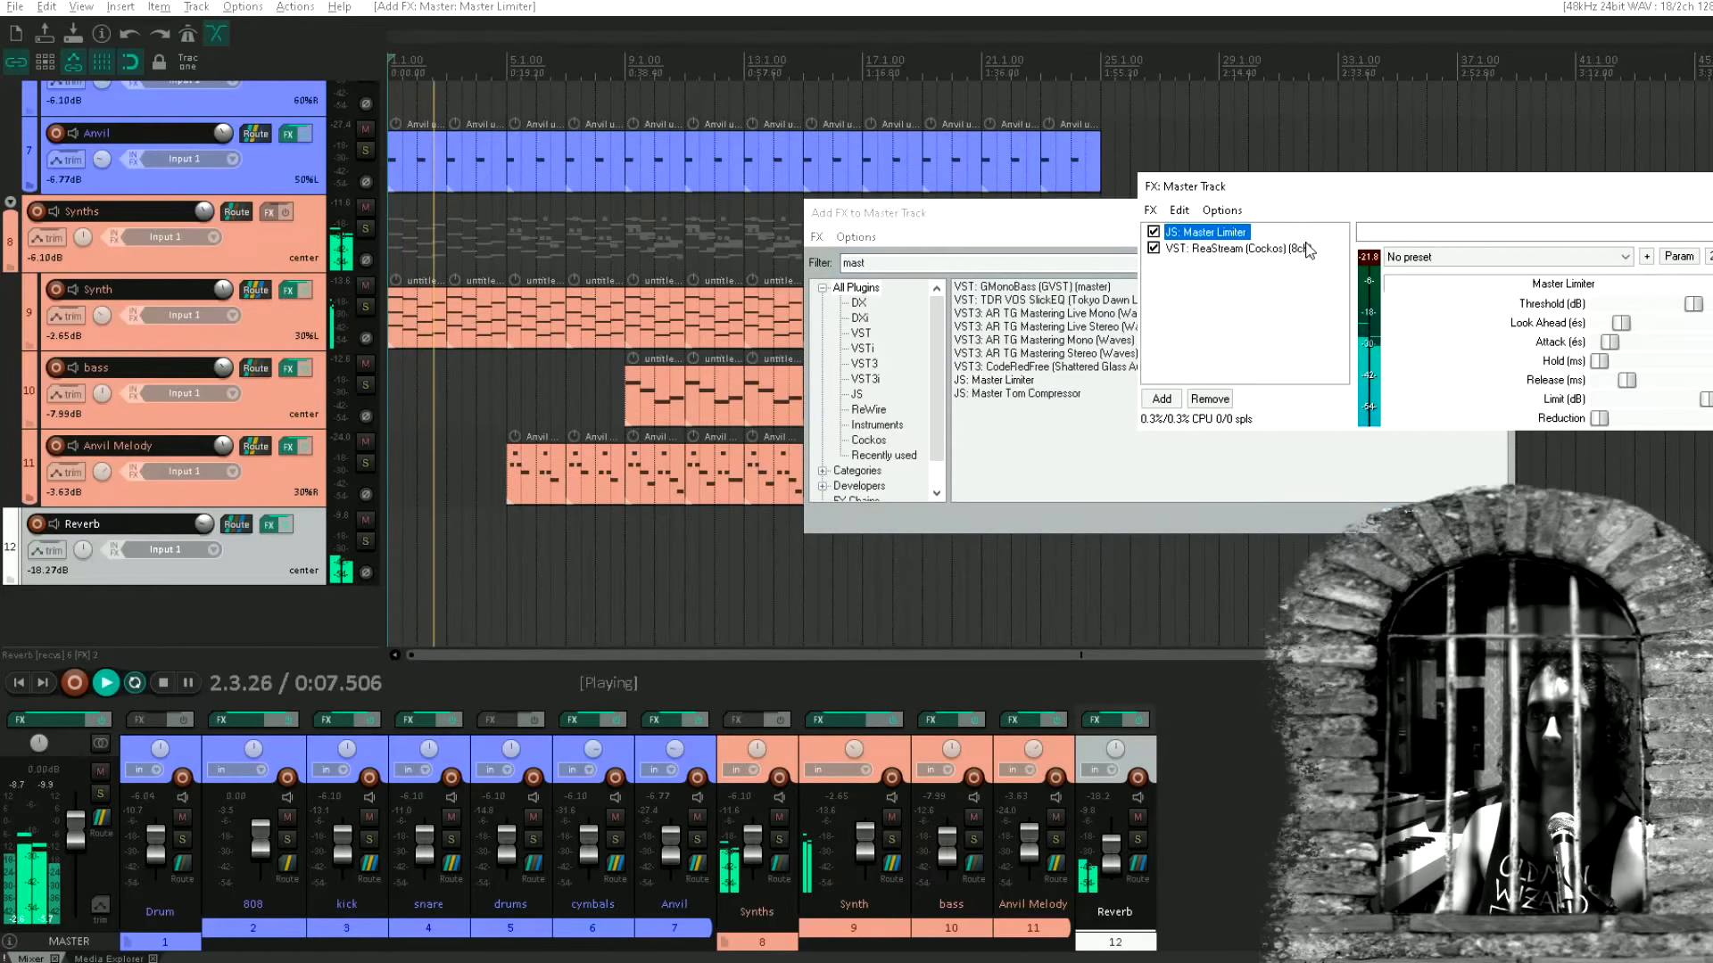
pyautogui.moveTo(1694, 304); pyautogui.dragTo(1657, 304)
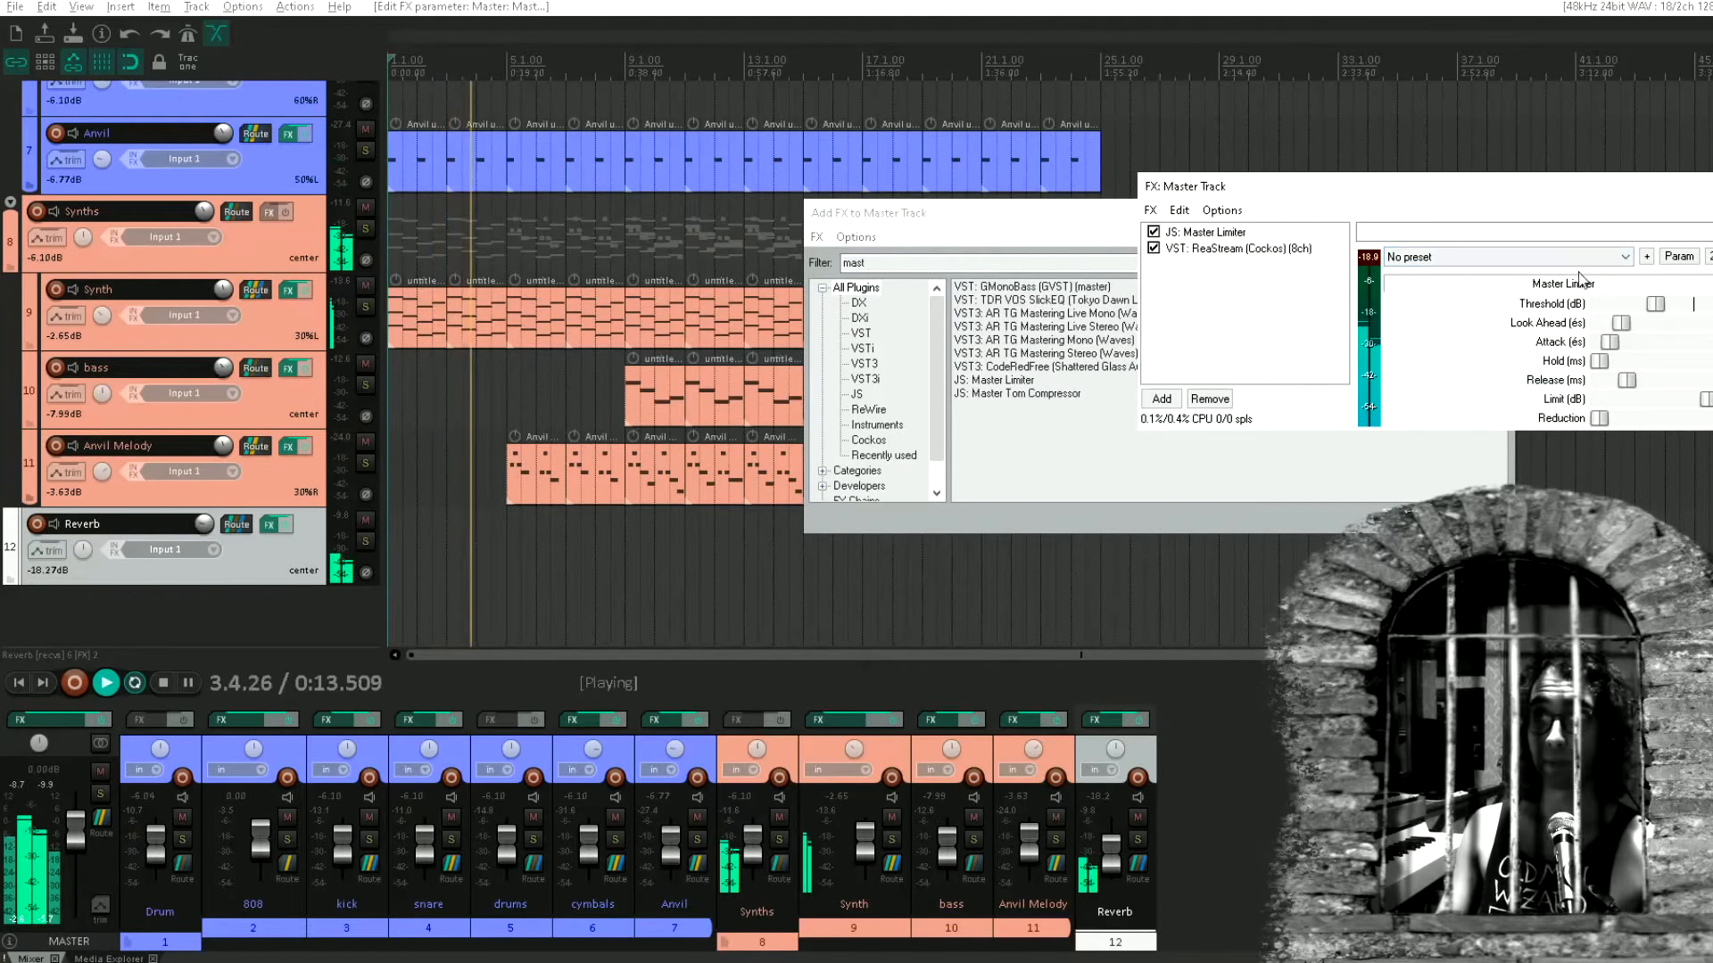
pyautogui.moveTo(1656, 305); pyautogui.dragTo(1639, 304)
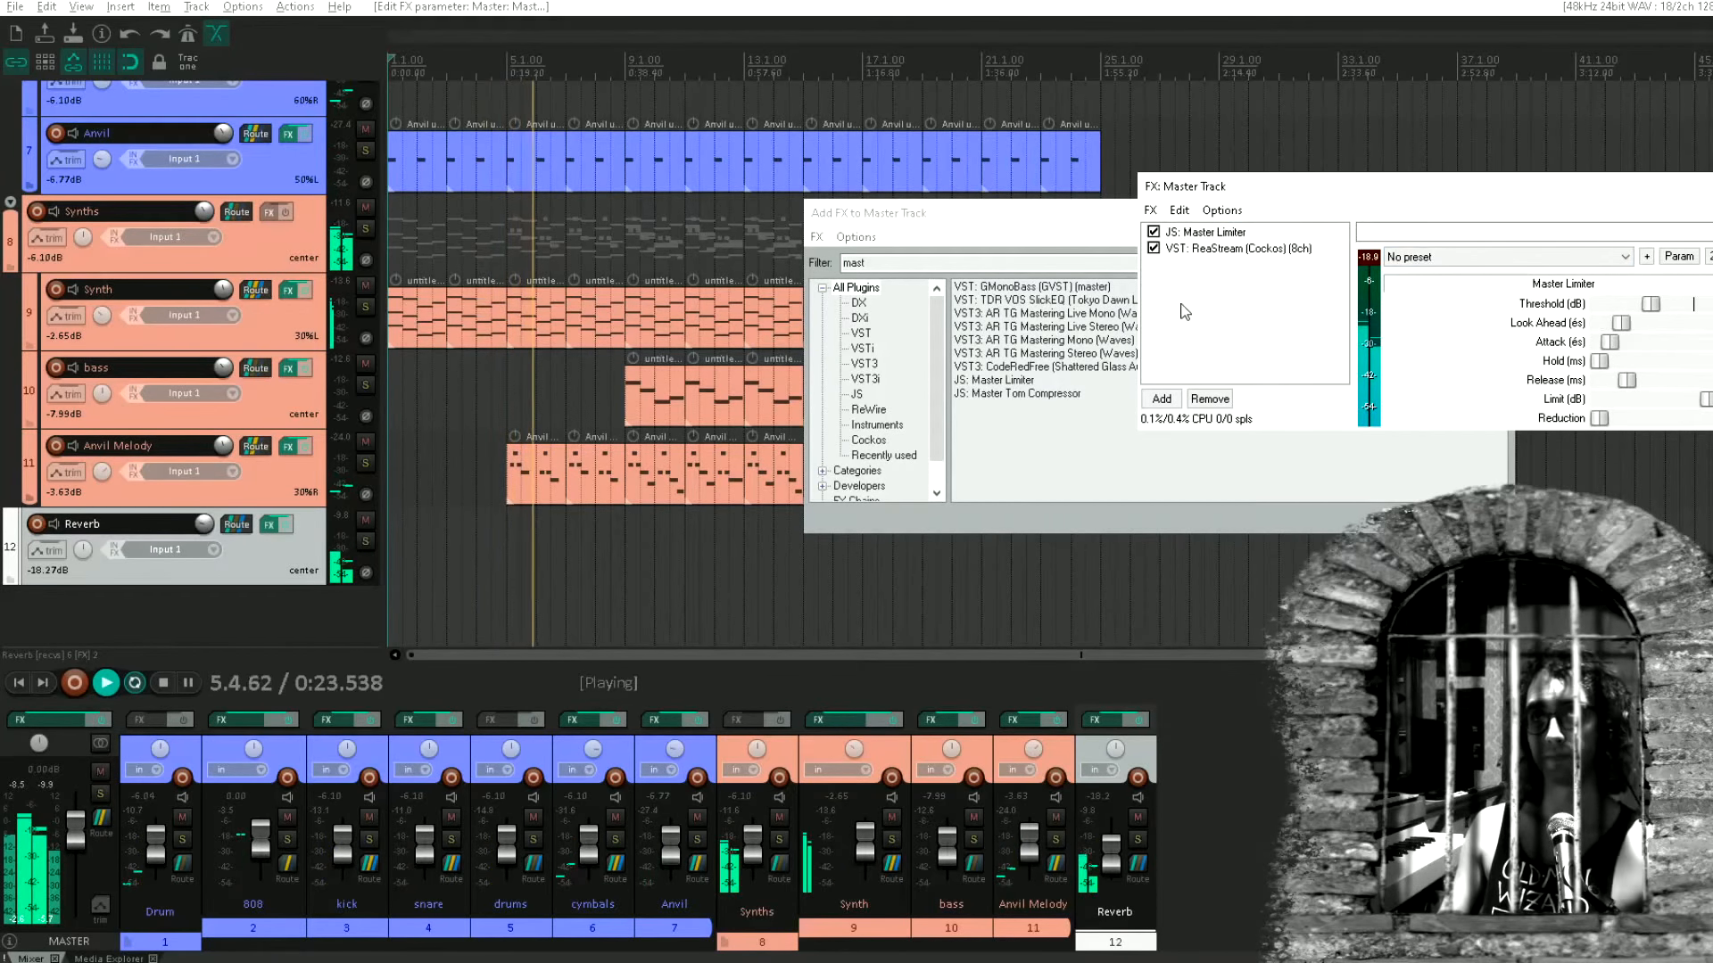
# Add JS: Saturation ahead of the Master Limiter in the master track's FX chain
pyautogui.doubleClick(853, 264)
pyautogui.write('sat')
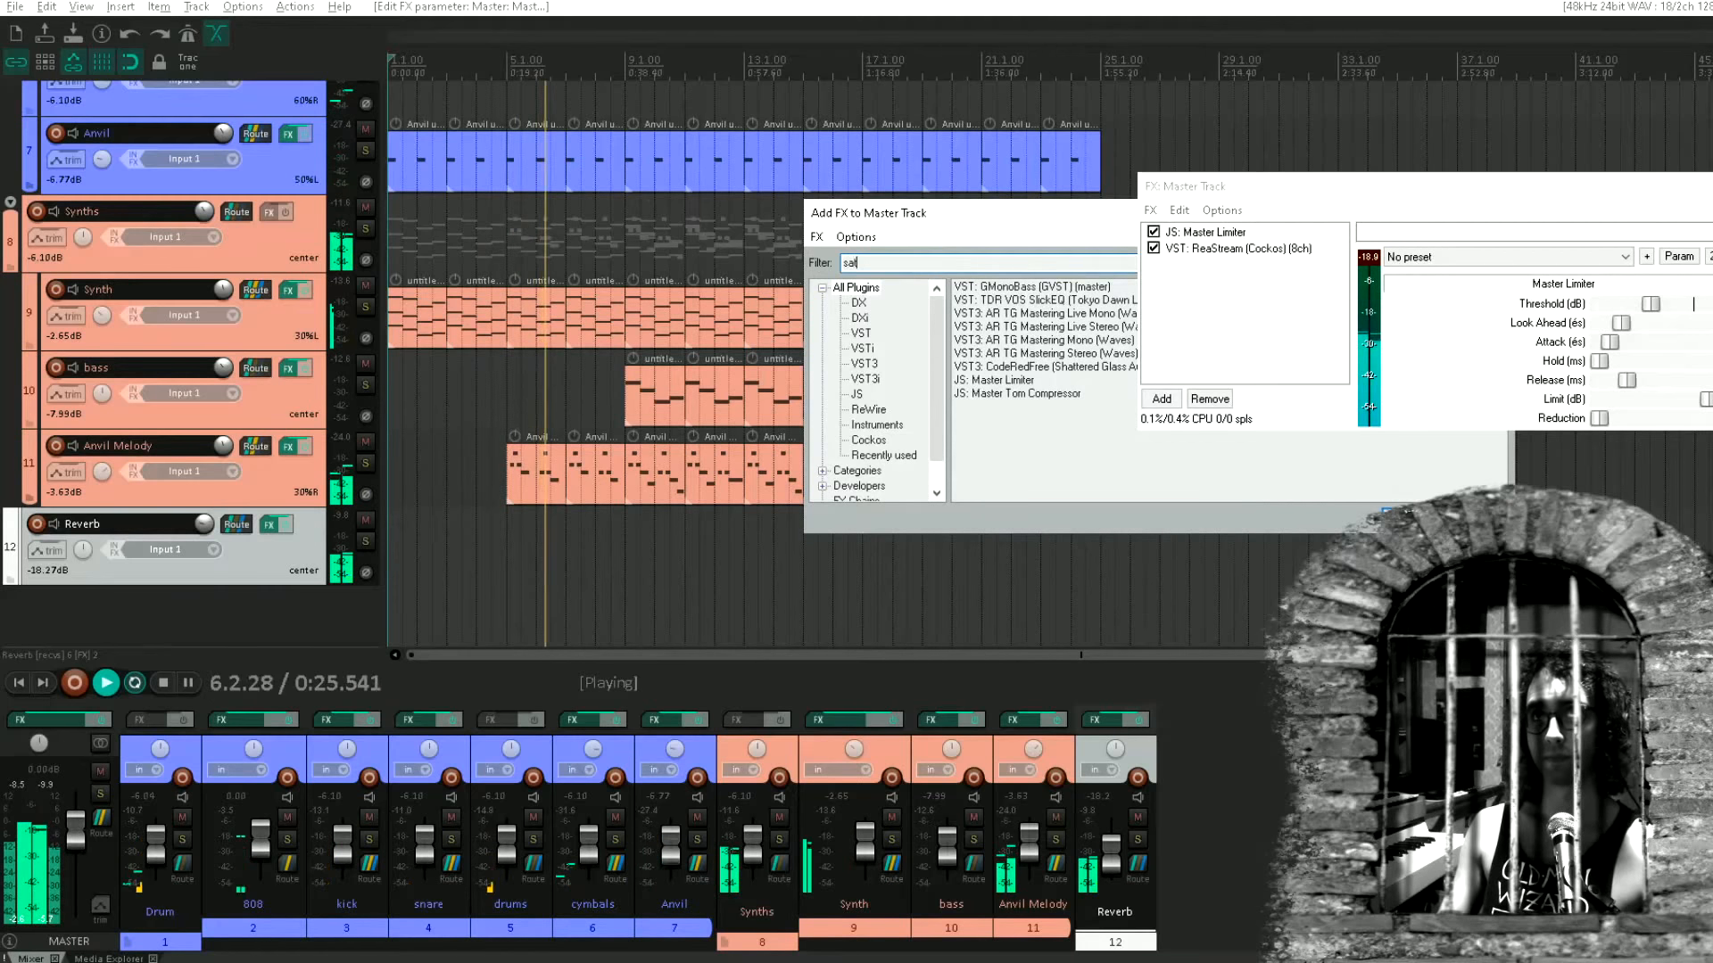
pyautogui.moveTo(1005, 313); pyautogui.dragTo(1215, 230)
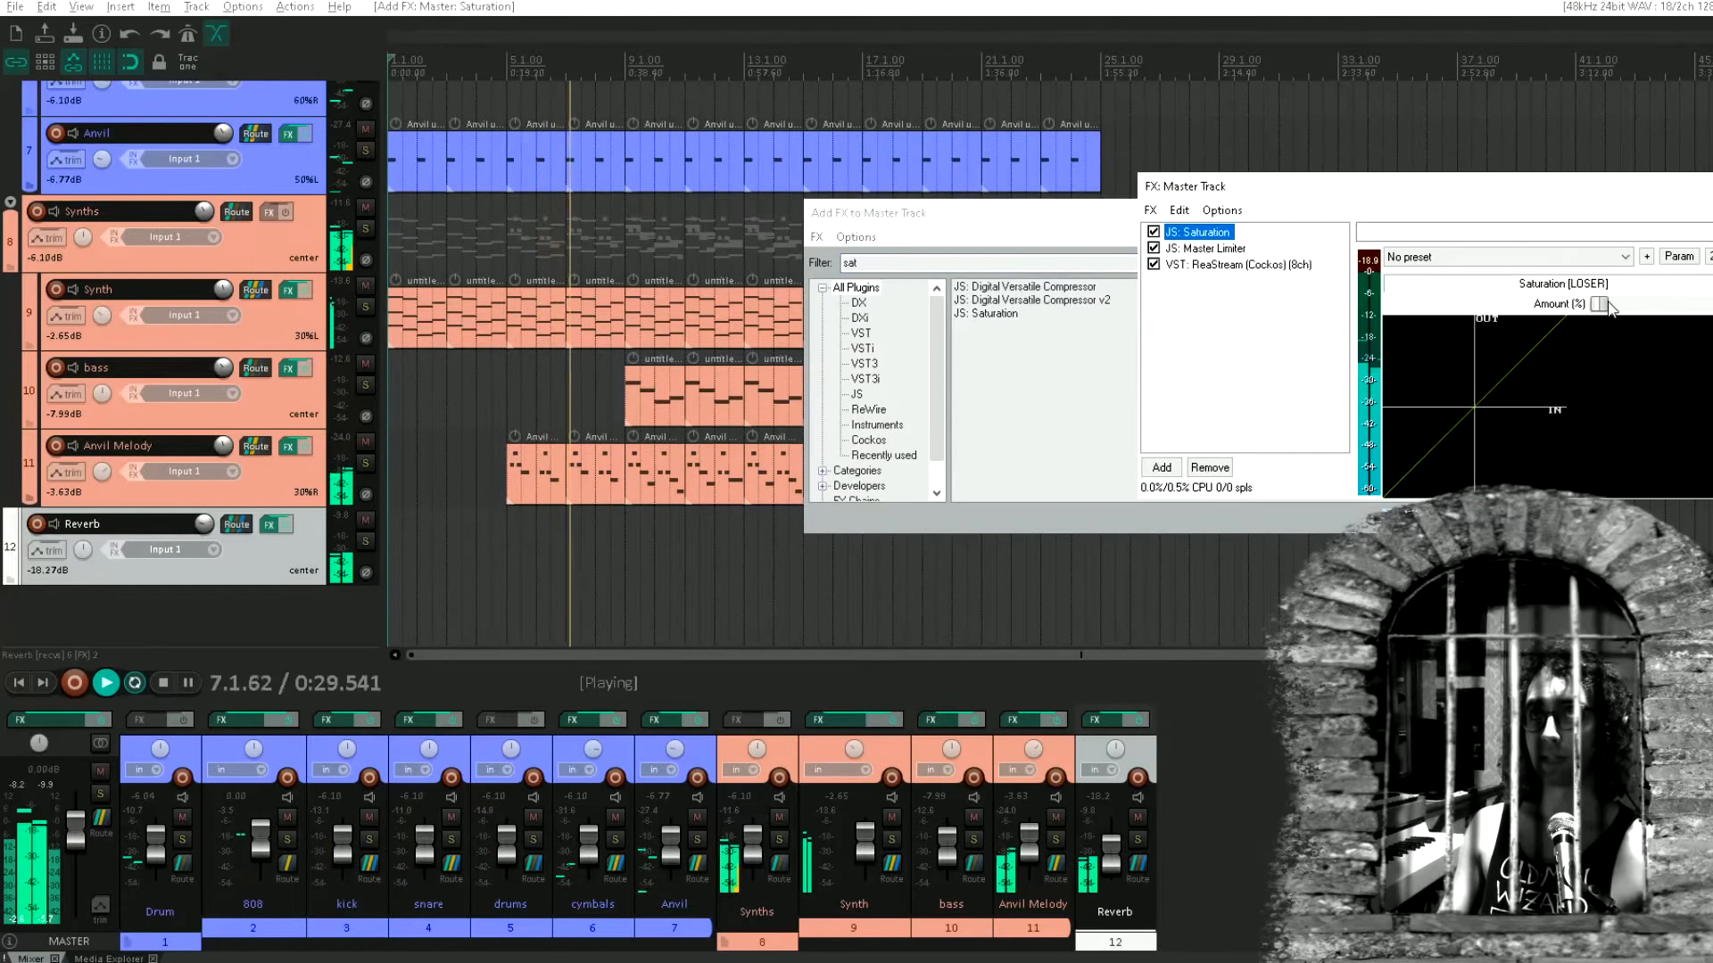
# Raise the Saturation amount and add ReaPitch ahead of Saturation in the master track's FX chain
pyautogui.moveTo(1646, 306); pyautogui.dragTo(1677, 305)
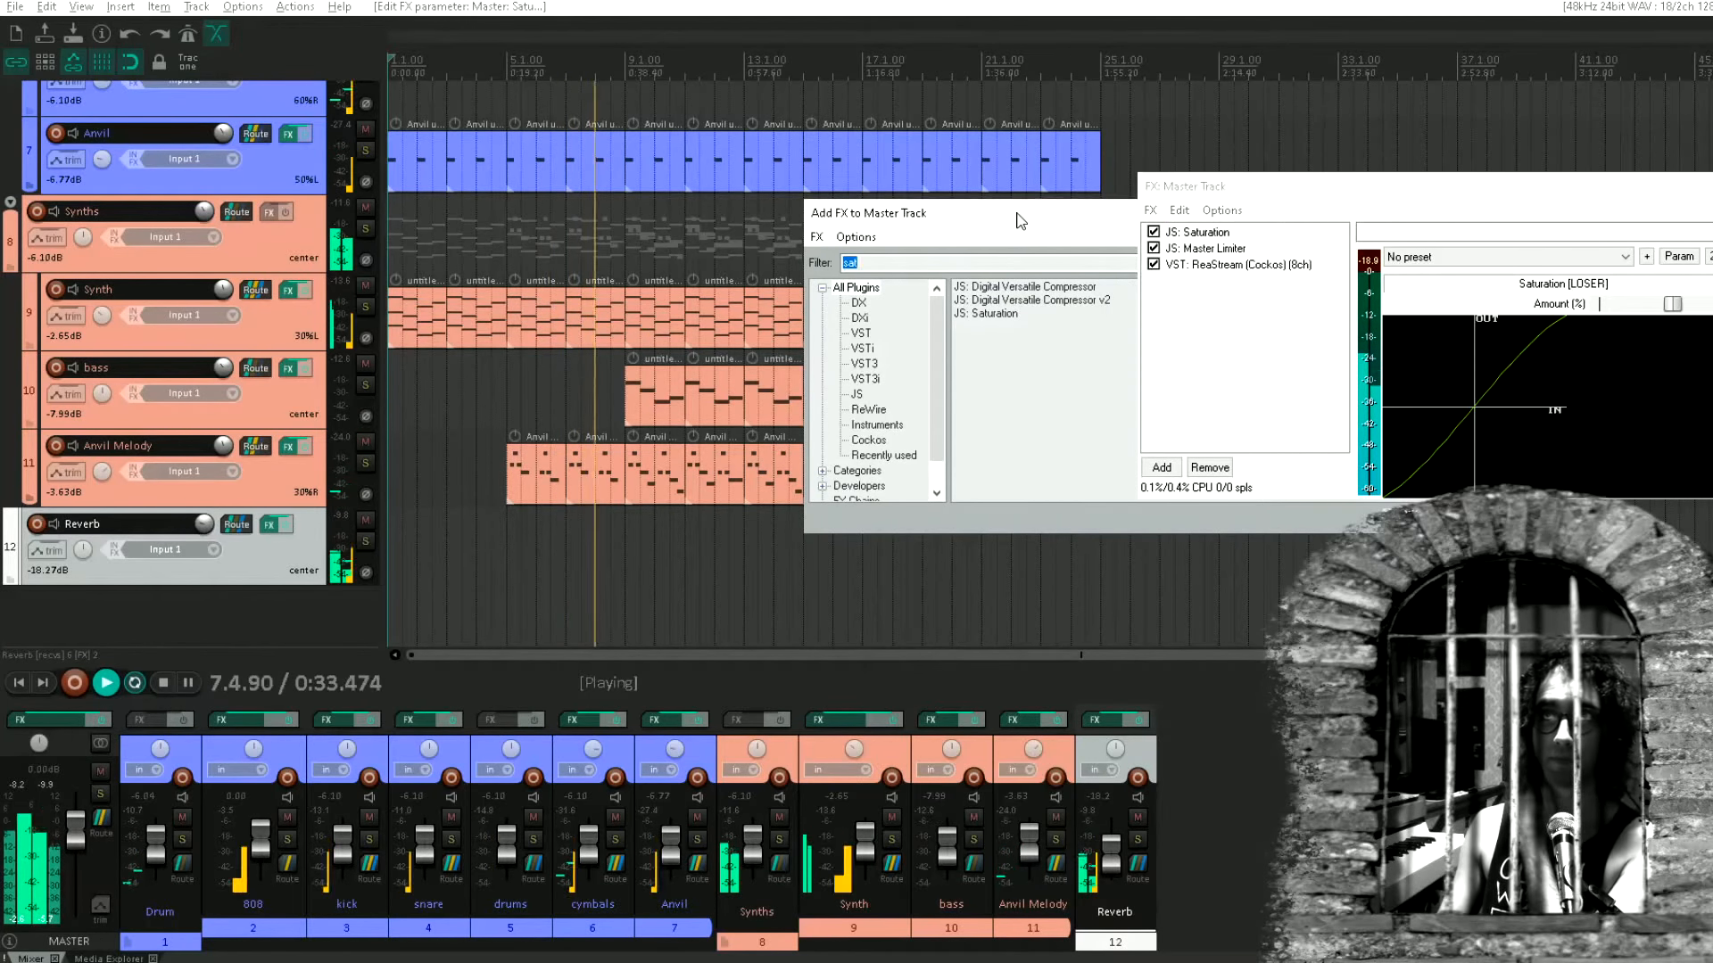
pyautogui.moveTo(915, 223); pyautogui.dragTo(498, 290)
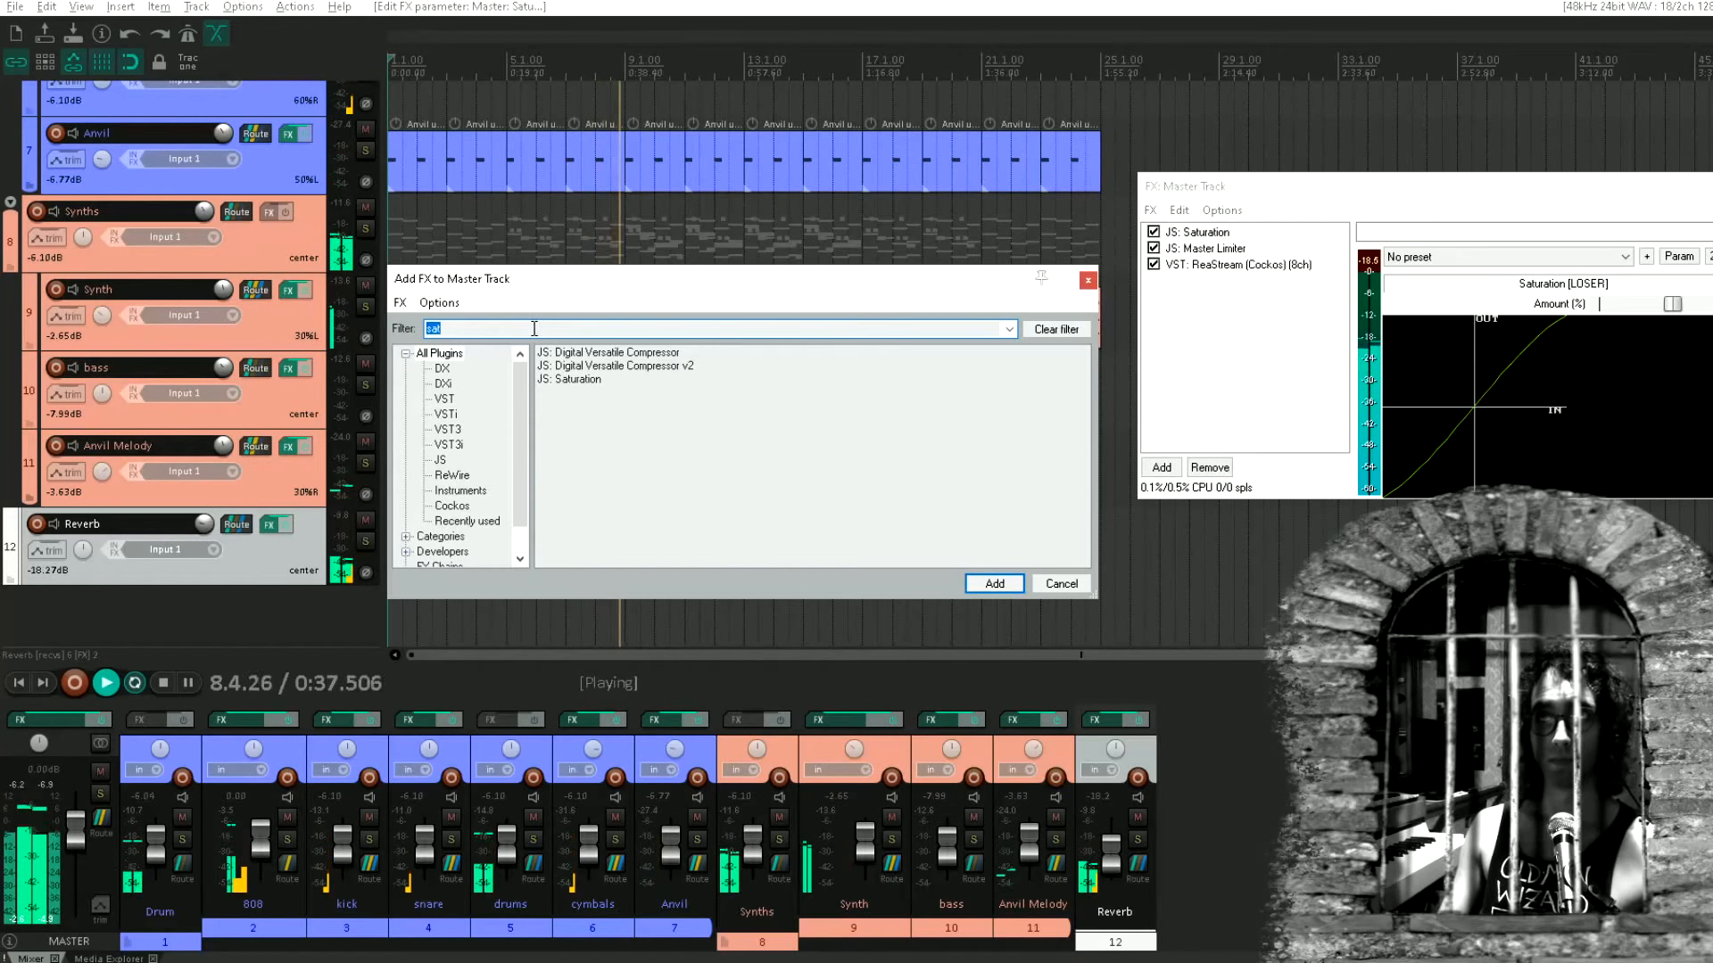
pyautogui.write('rea')
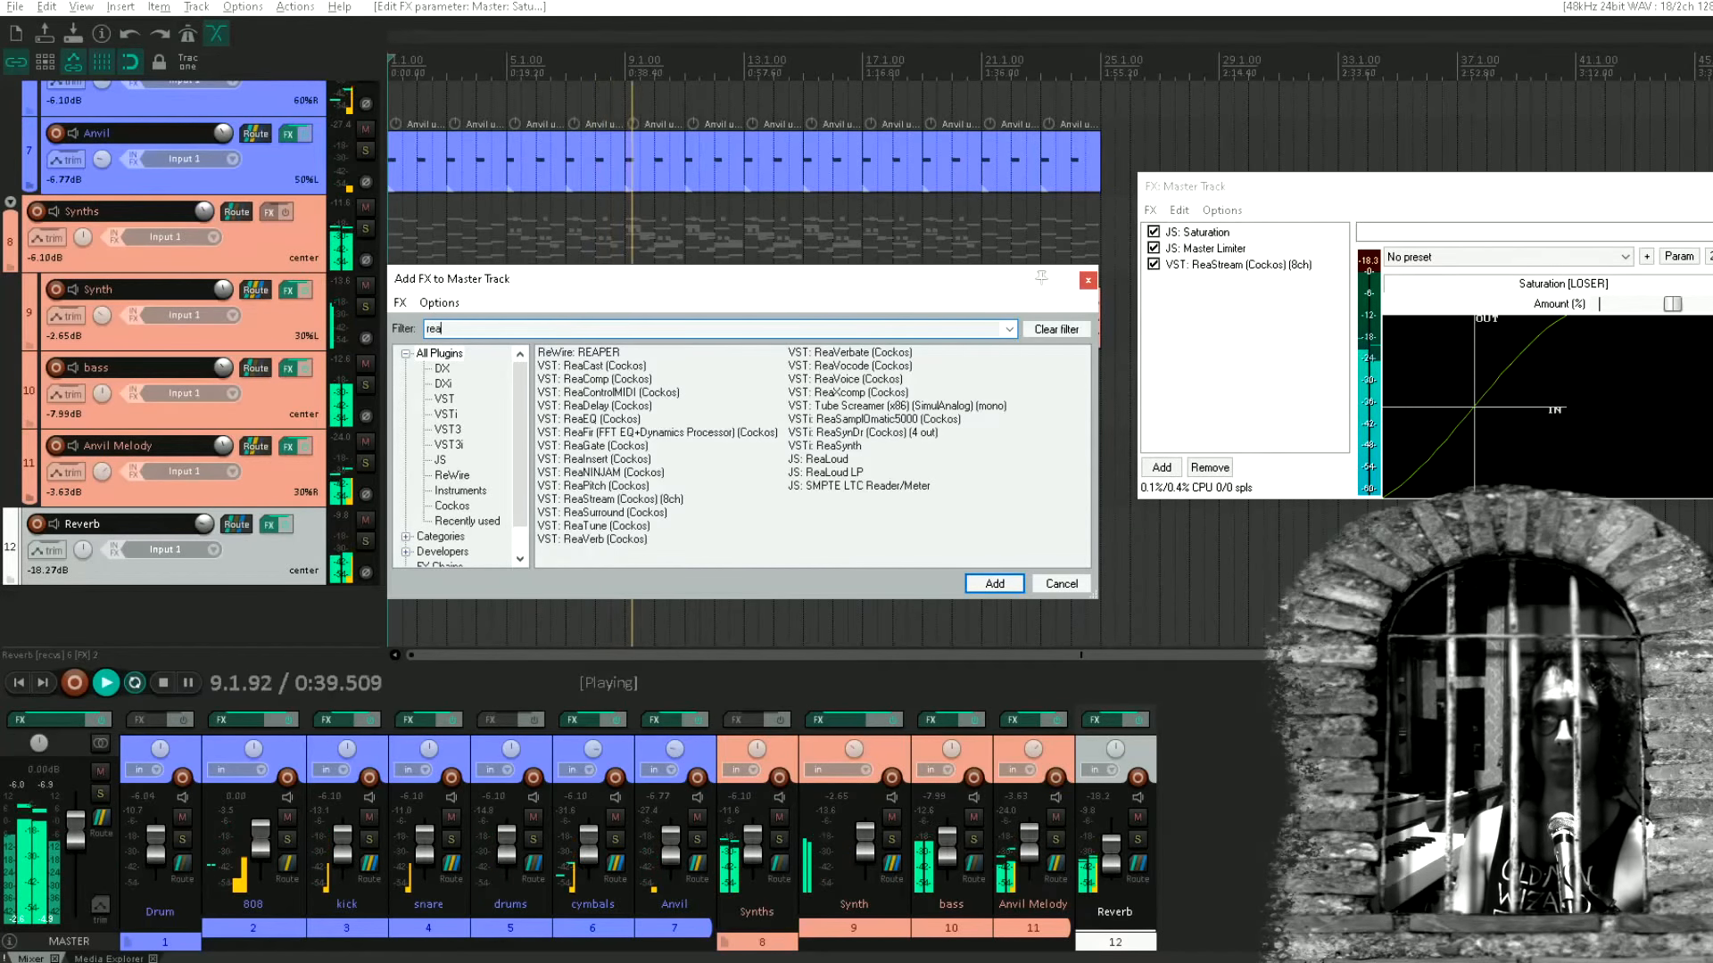
pyautogui.write('pi')
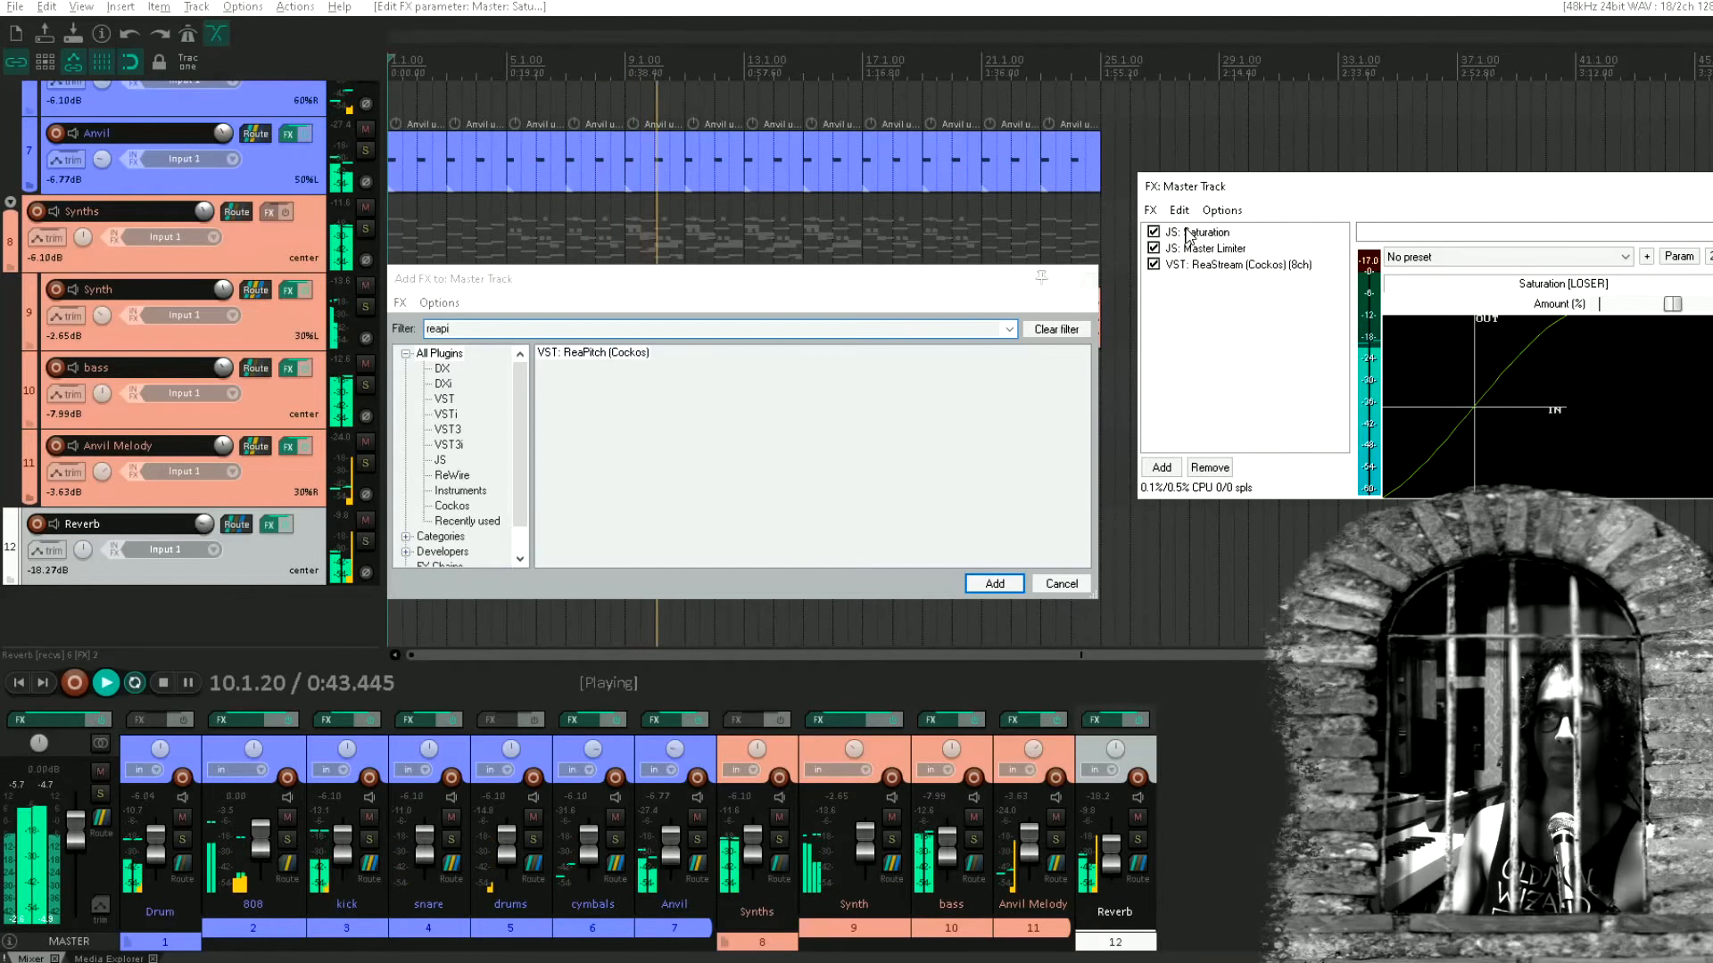
pyautogui.press('Return')
pyautogui.click(1080, 282)
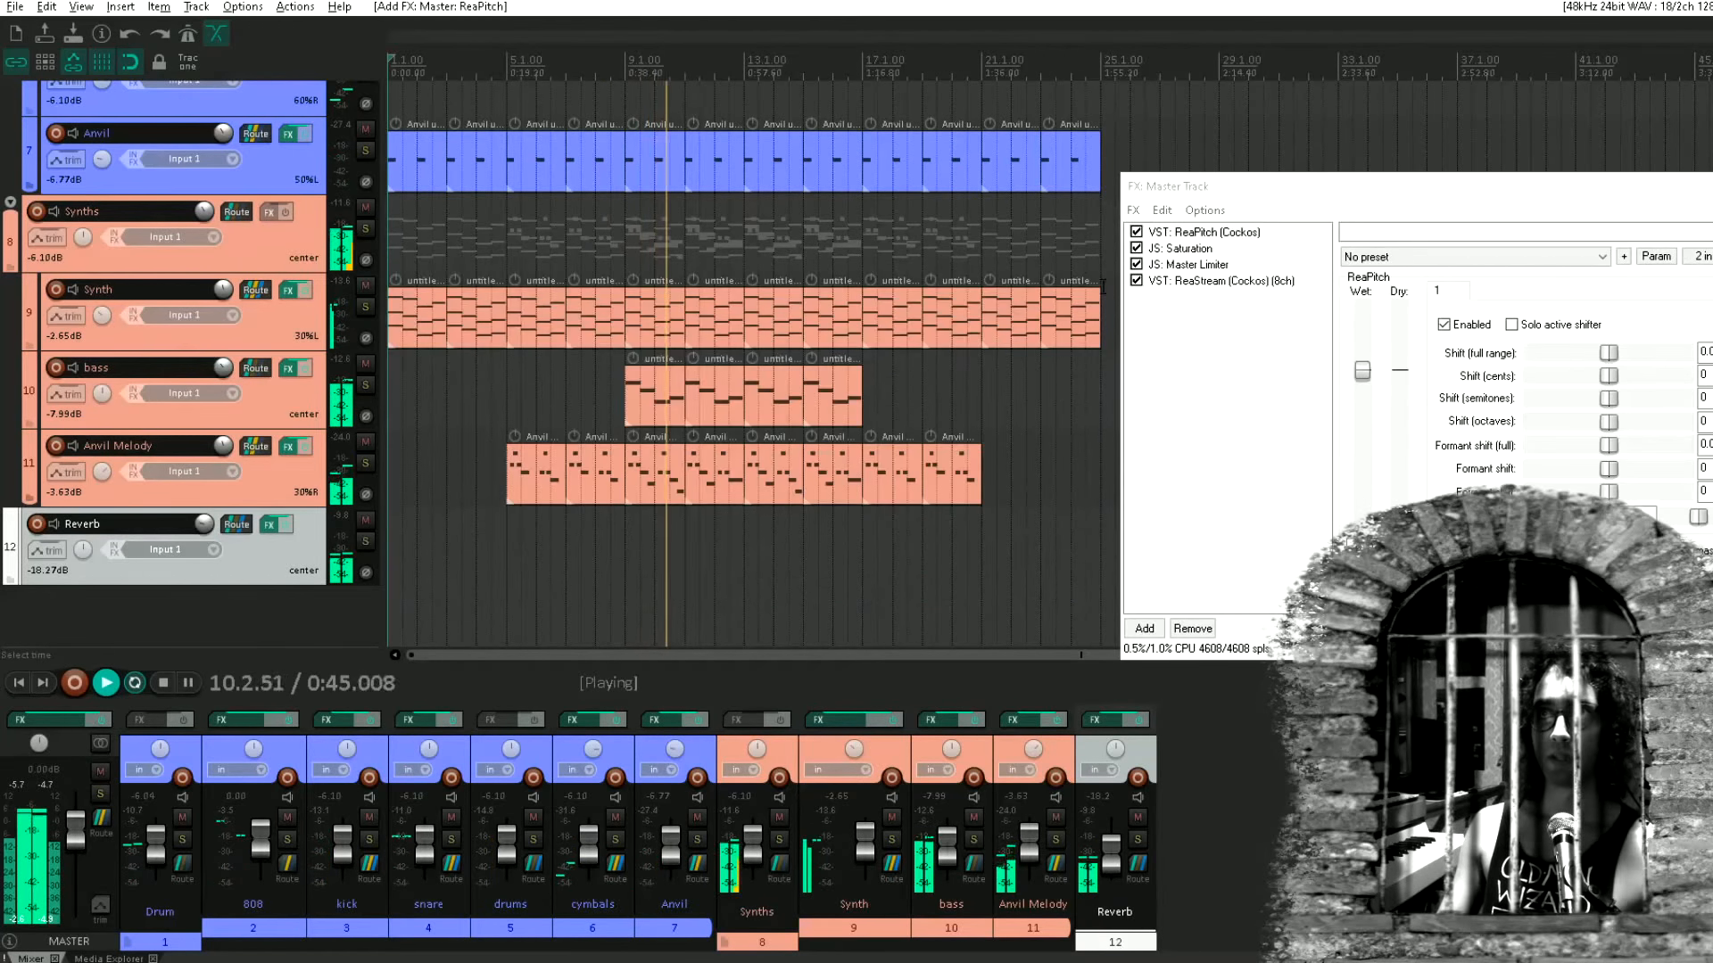
# Enable parameter modulation with an LFO on ReaPitch's Shift (cents) parameter
pyautogui.click(1614, 379)
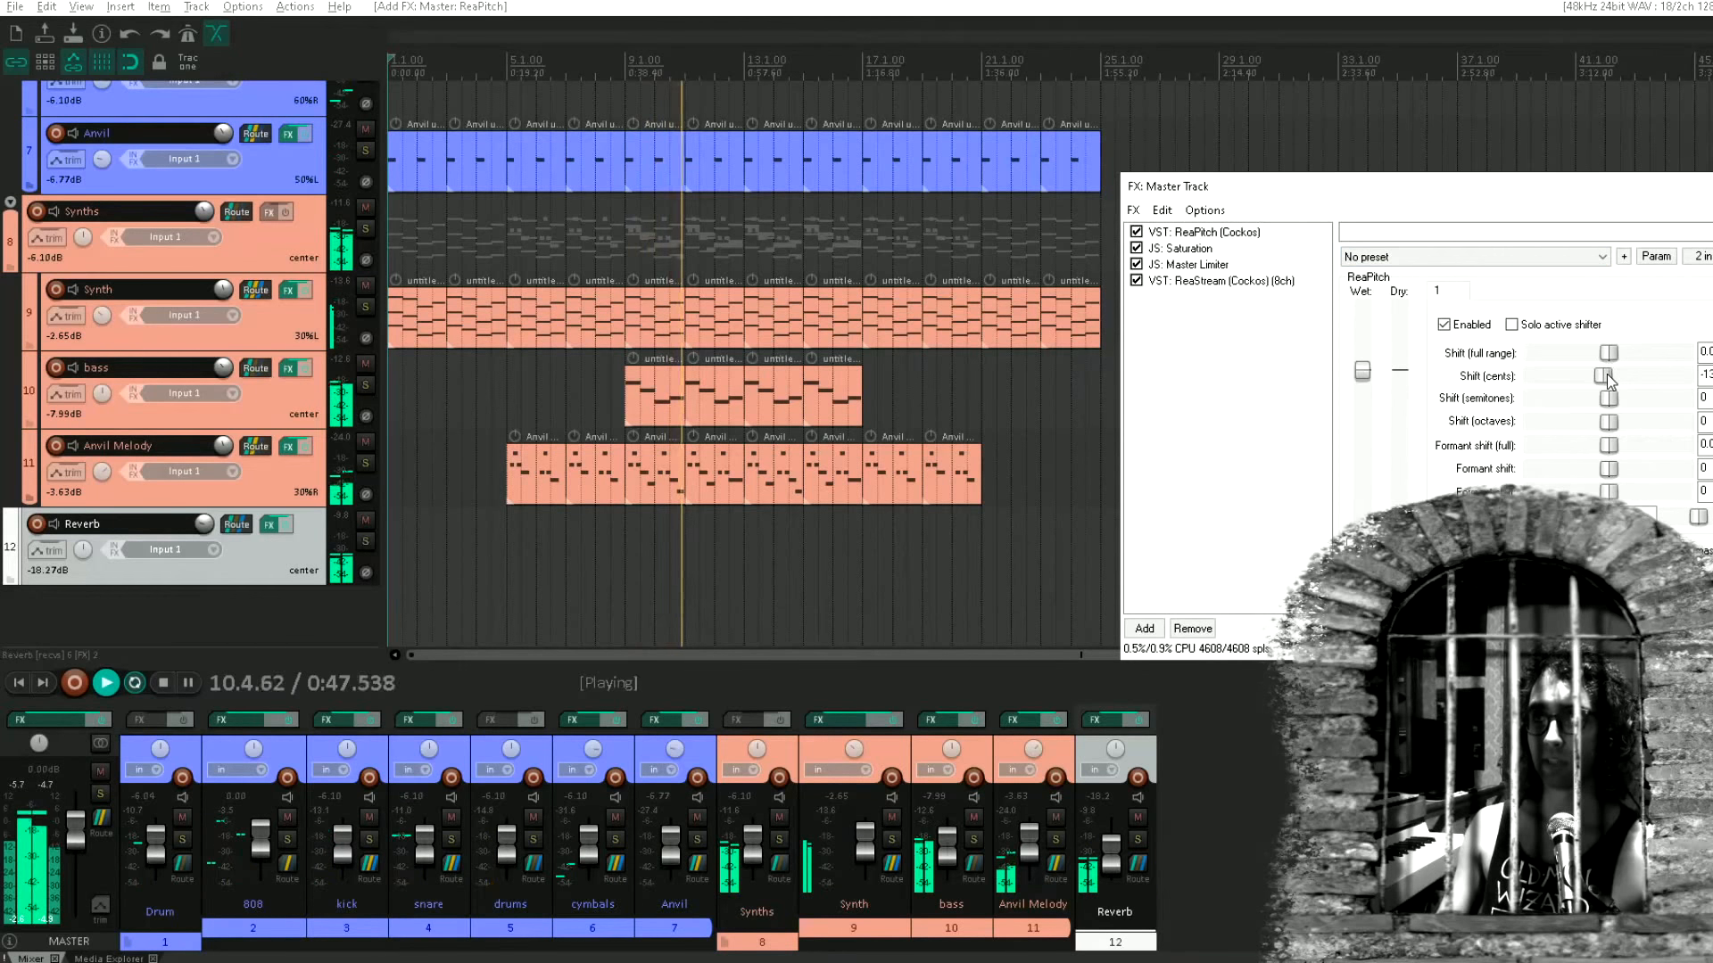
pyautogui.moveTo(1610, 381); pyautogui.dragTo(1612, 388)
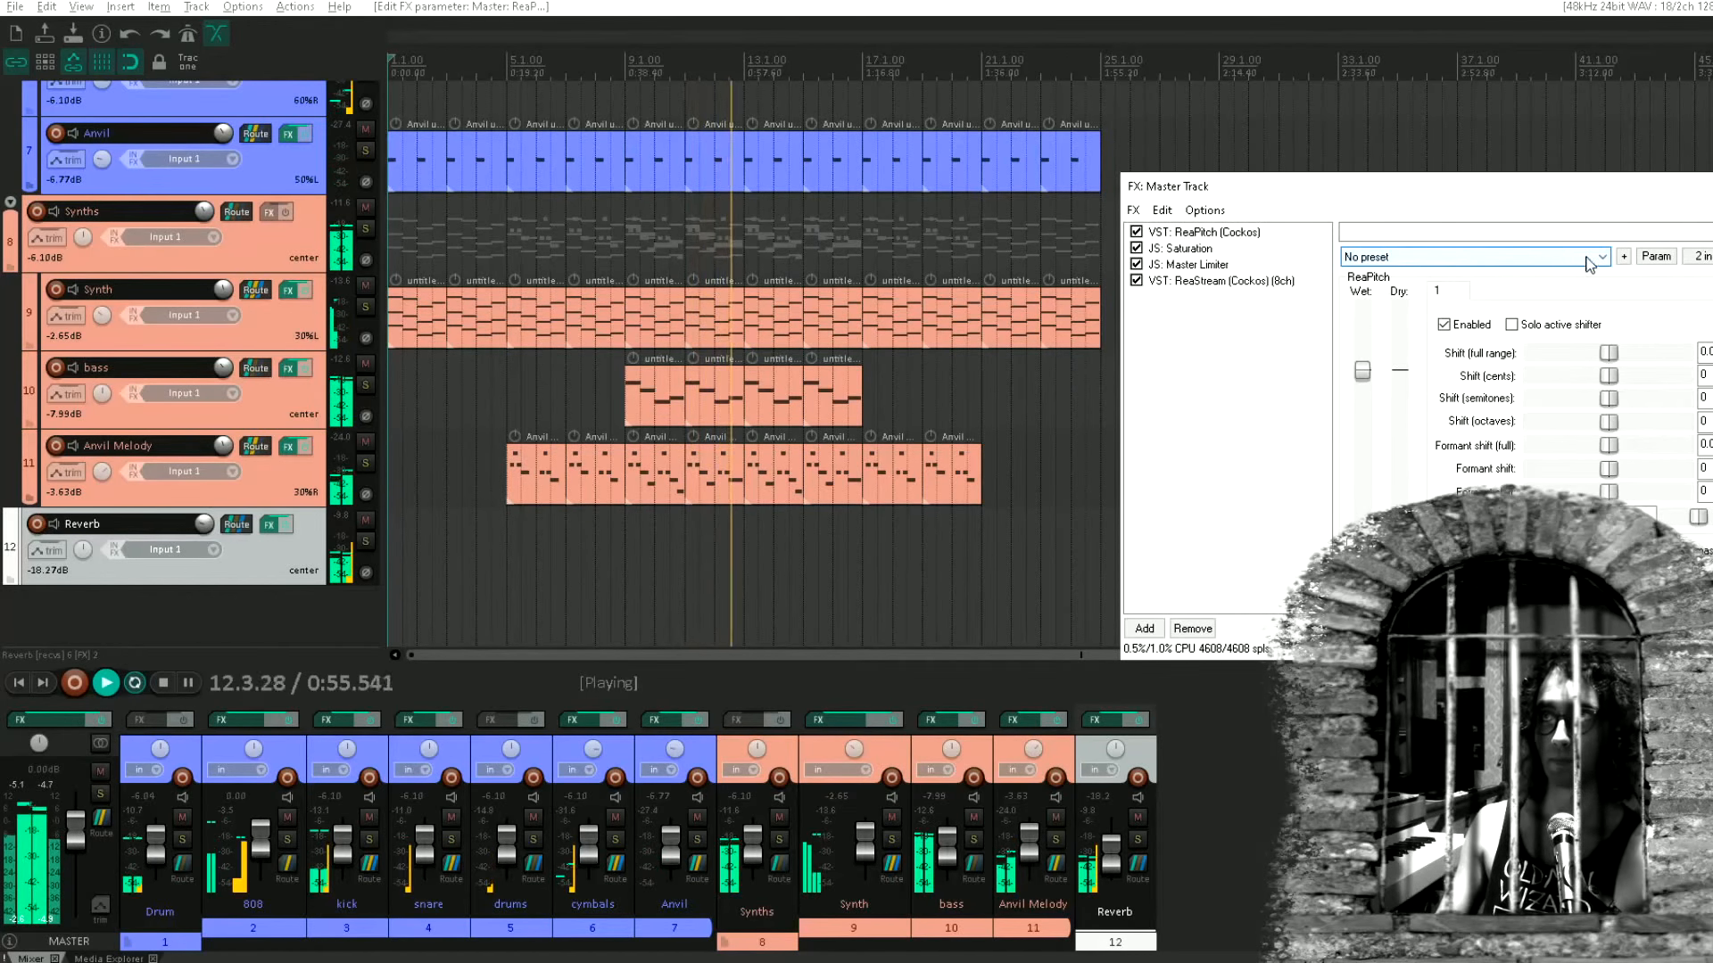
pyautogui.click(1655, 257)
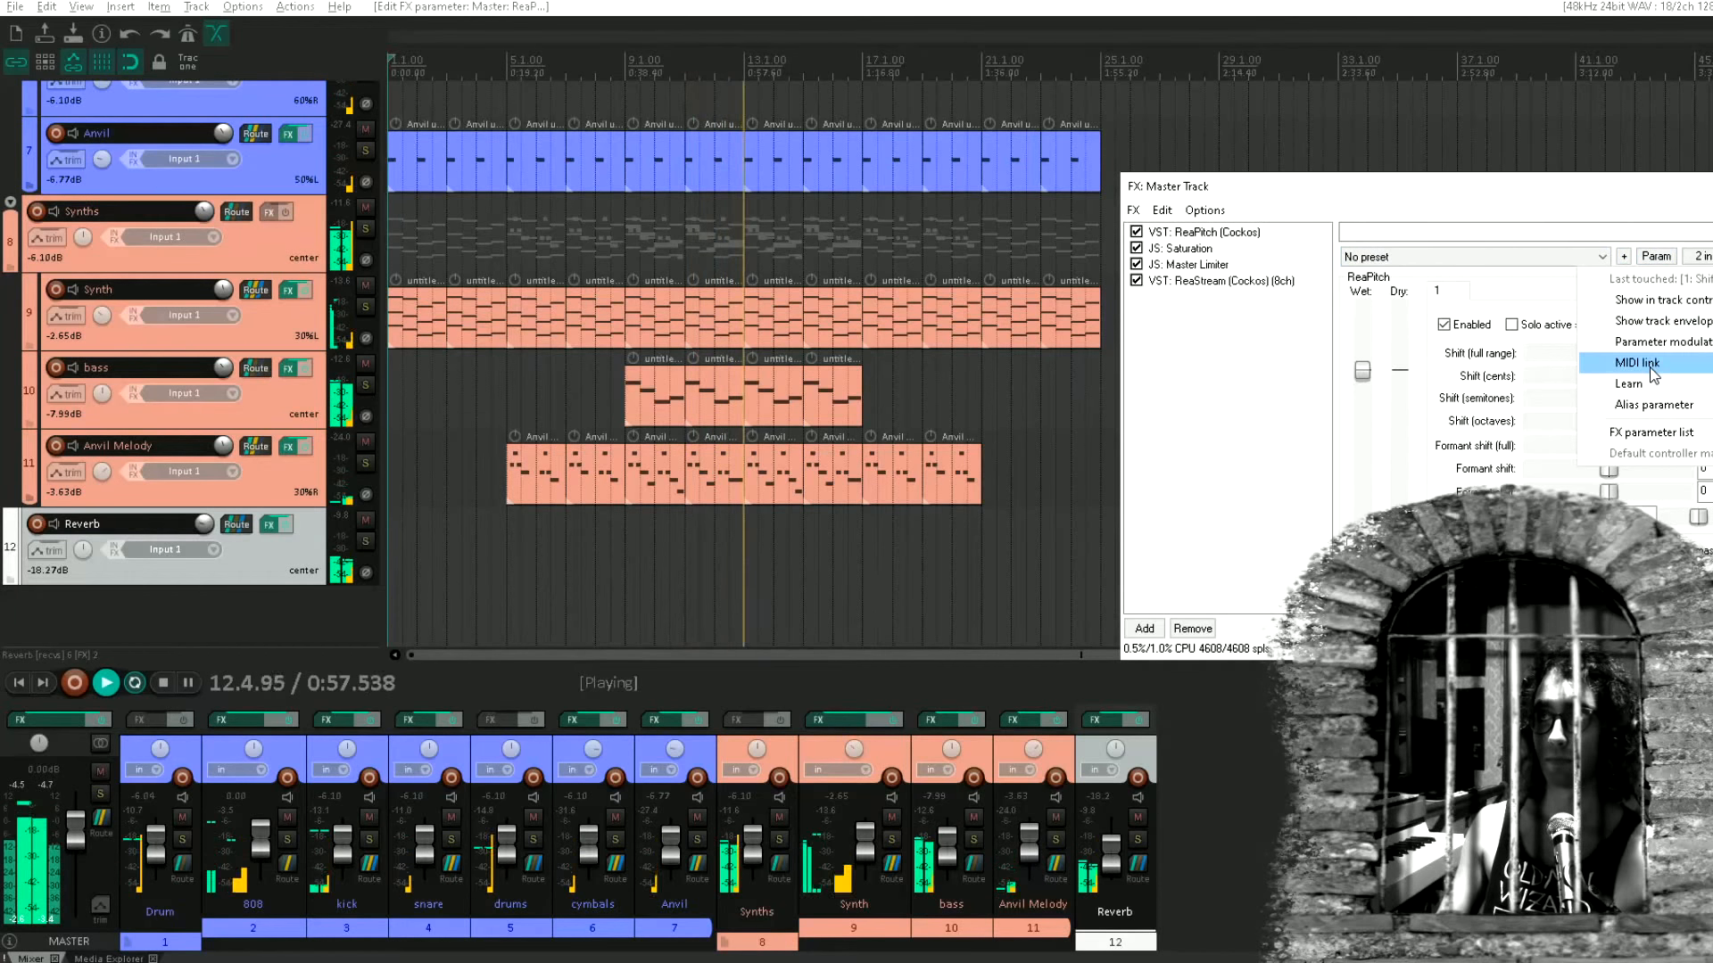
pyautogui.moveTo(1637, 363)
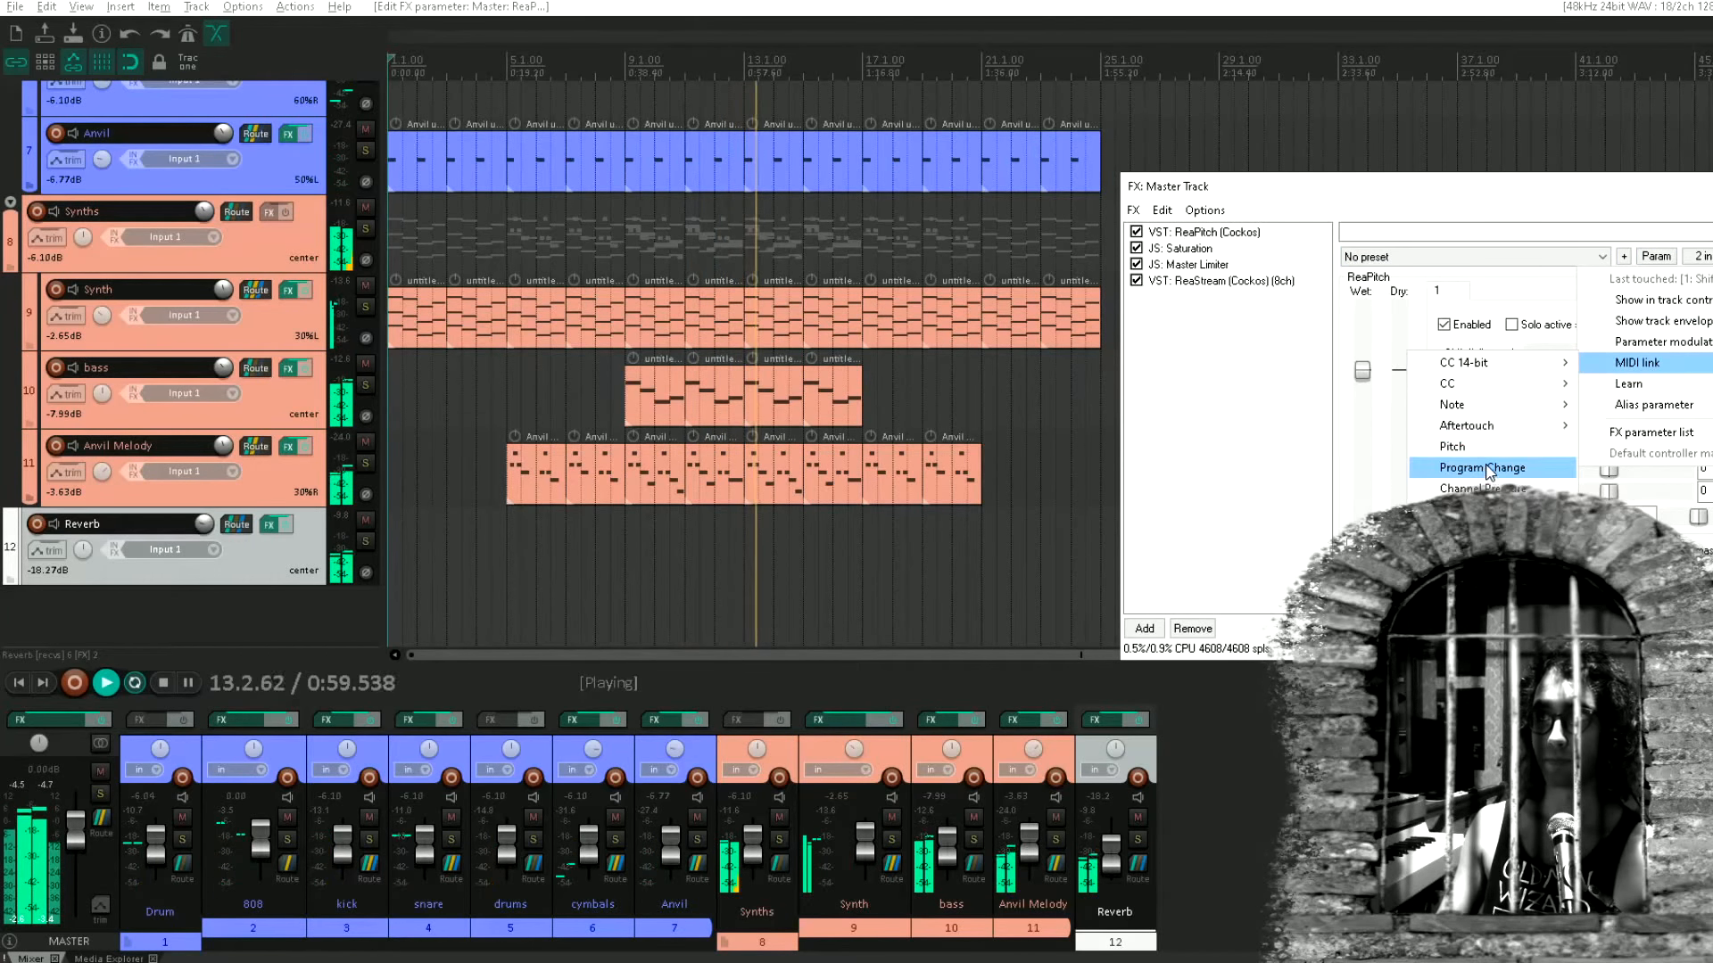
pyautogui.click(1681, 347)
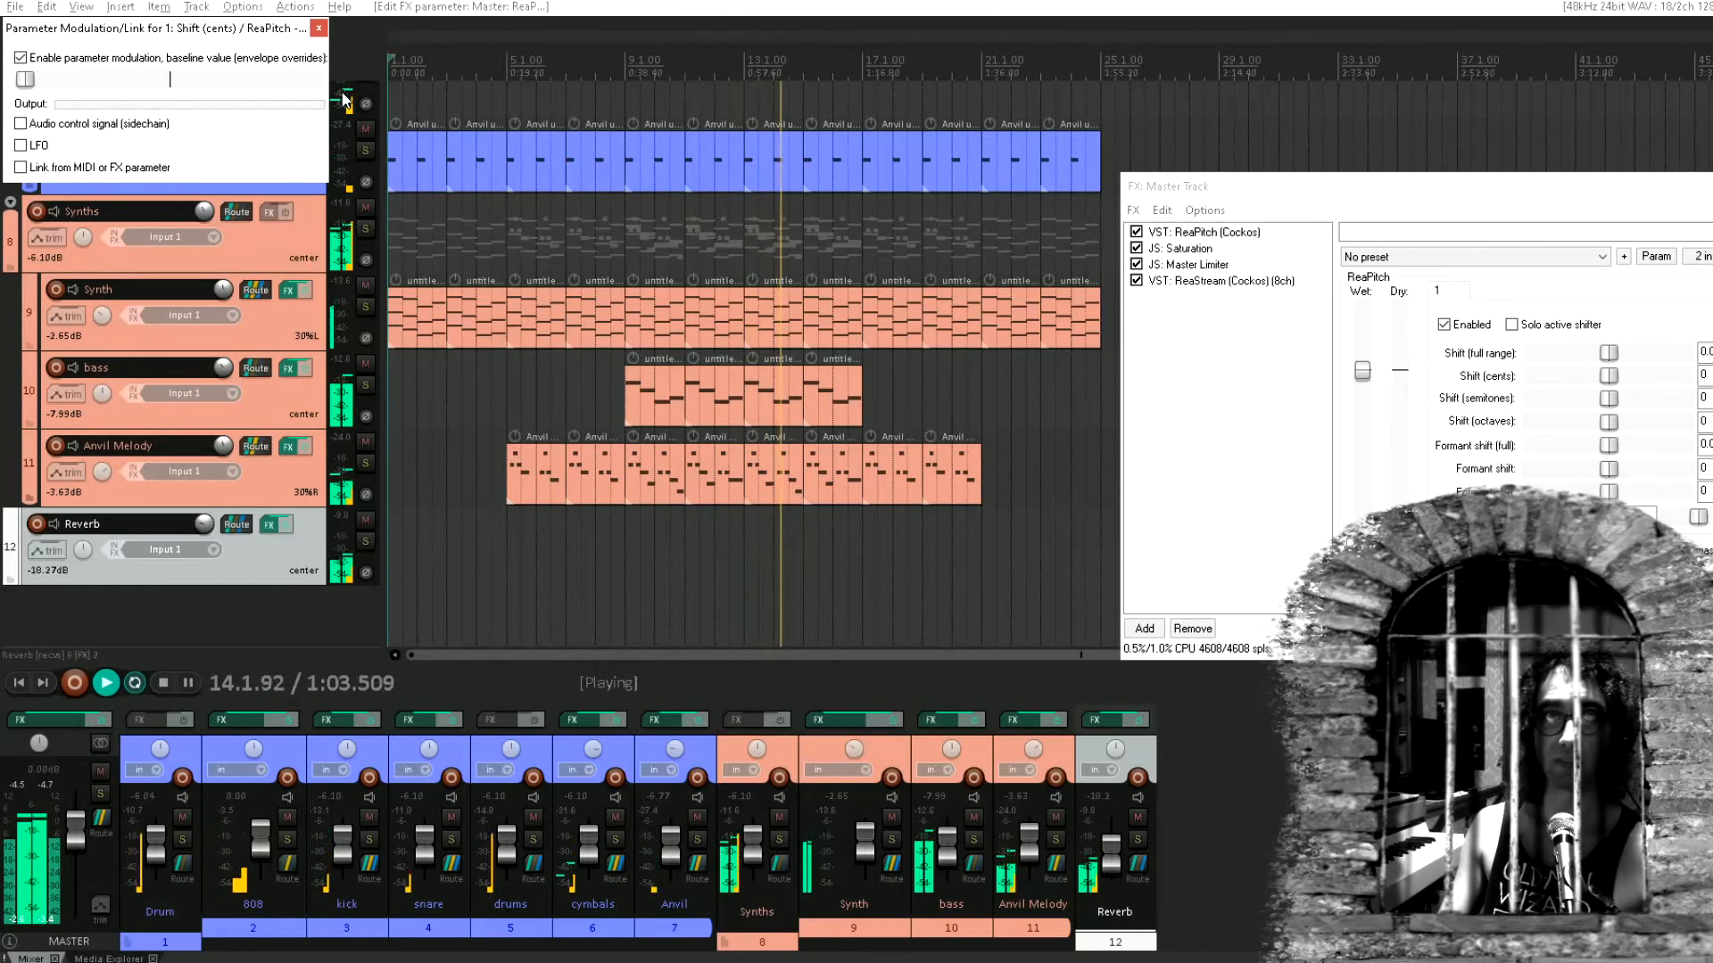
pyautogui.click(20, 146)
pyautogui.moveTo(178, 28); pyautogui.dragTo(588, 336)
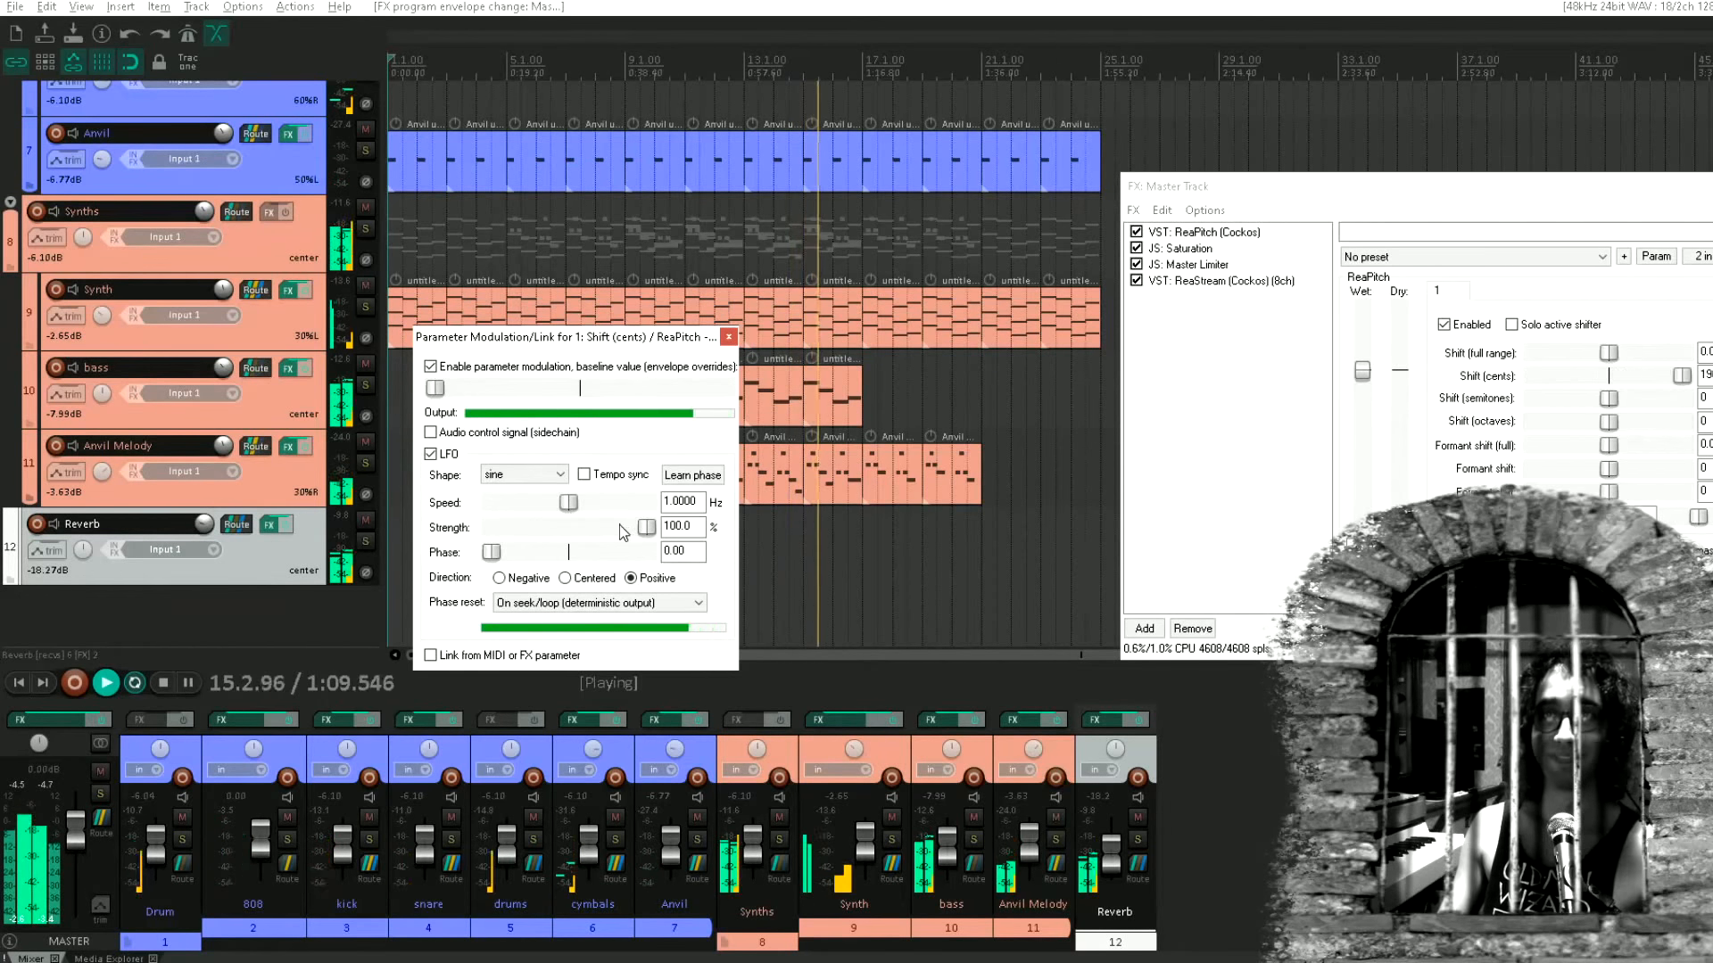
# Centre the modulation's baseline and direction, set the LFO strength to 1.2% and use the triangle shape
pyautogui.moveTo(646, 527); pyautogui.dragTo(398, 533)
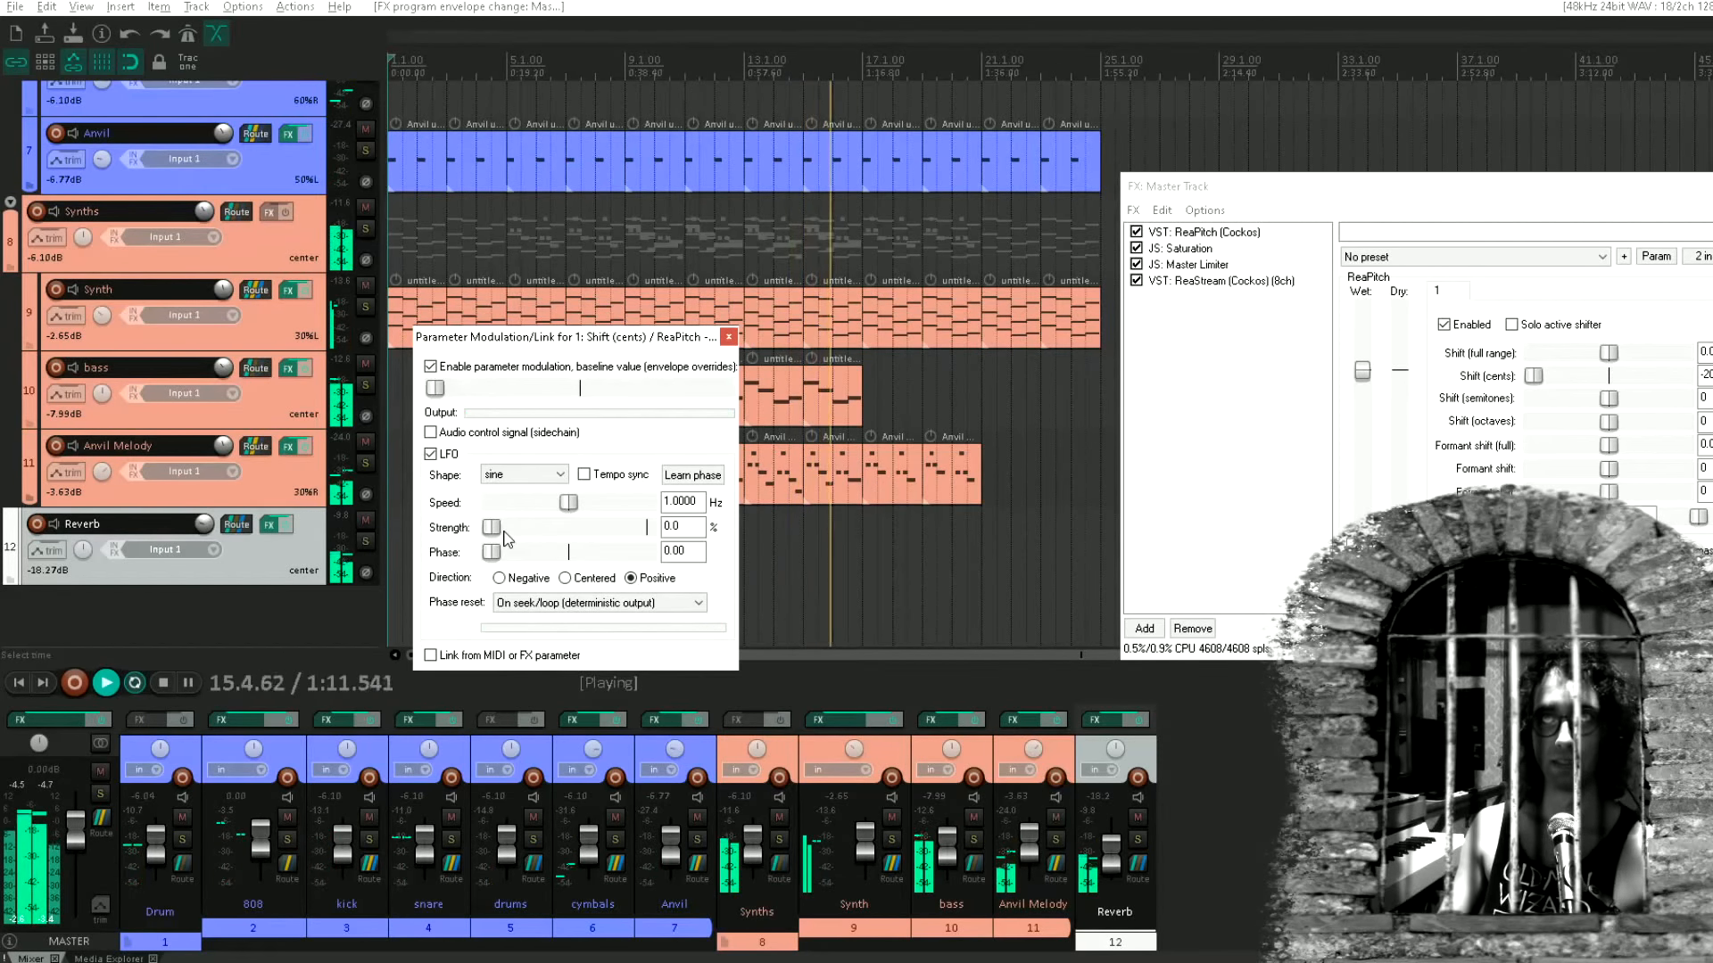
pyautogui.click(564, 577)
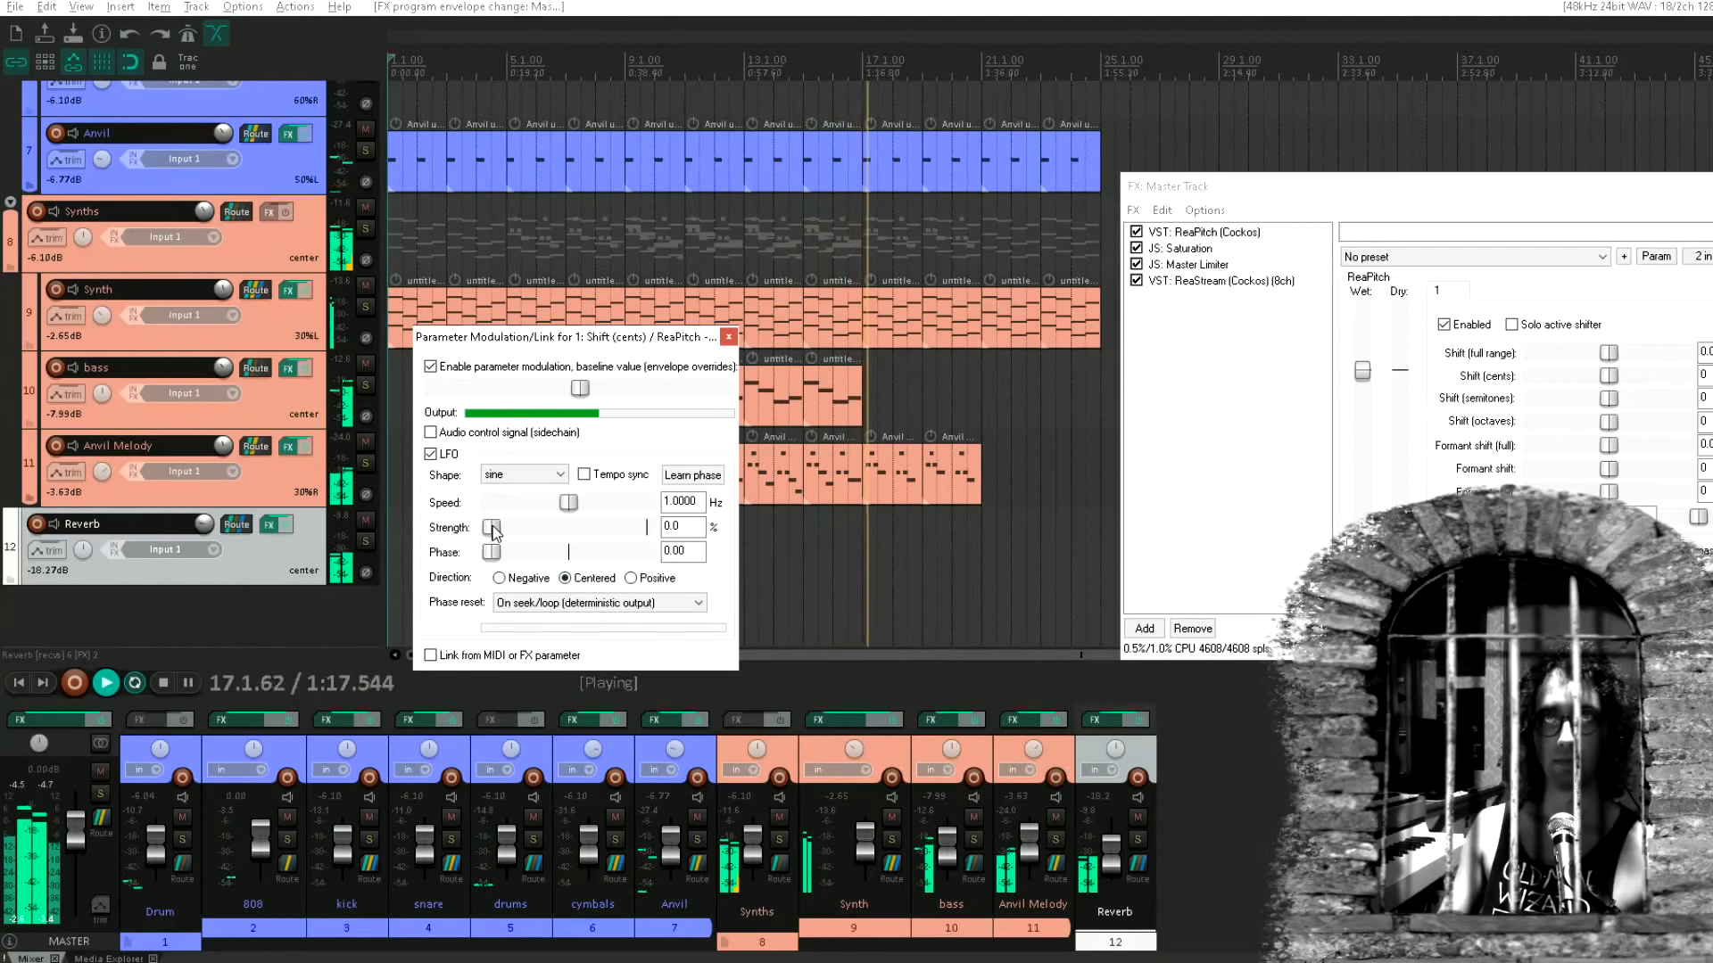
pyautogui.moveTo(493, 531); pyautogui.dragTo(496, 531)
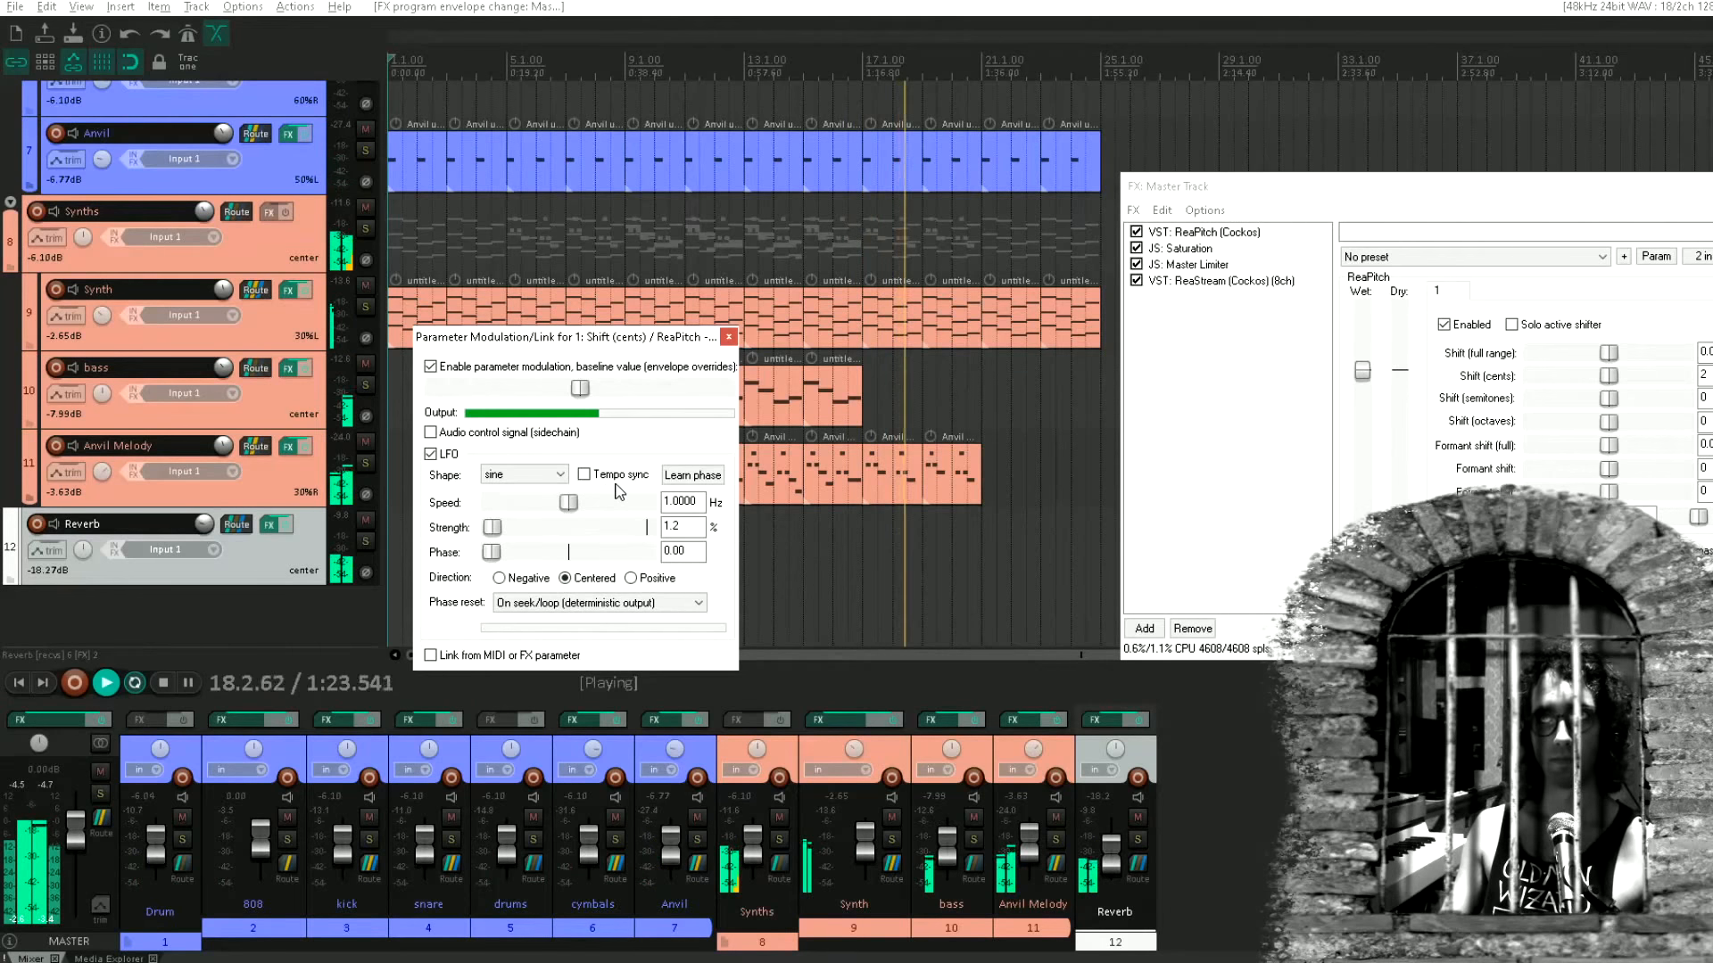
pyautogui.click(526, 474)
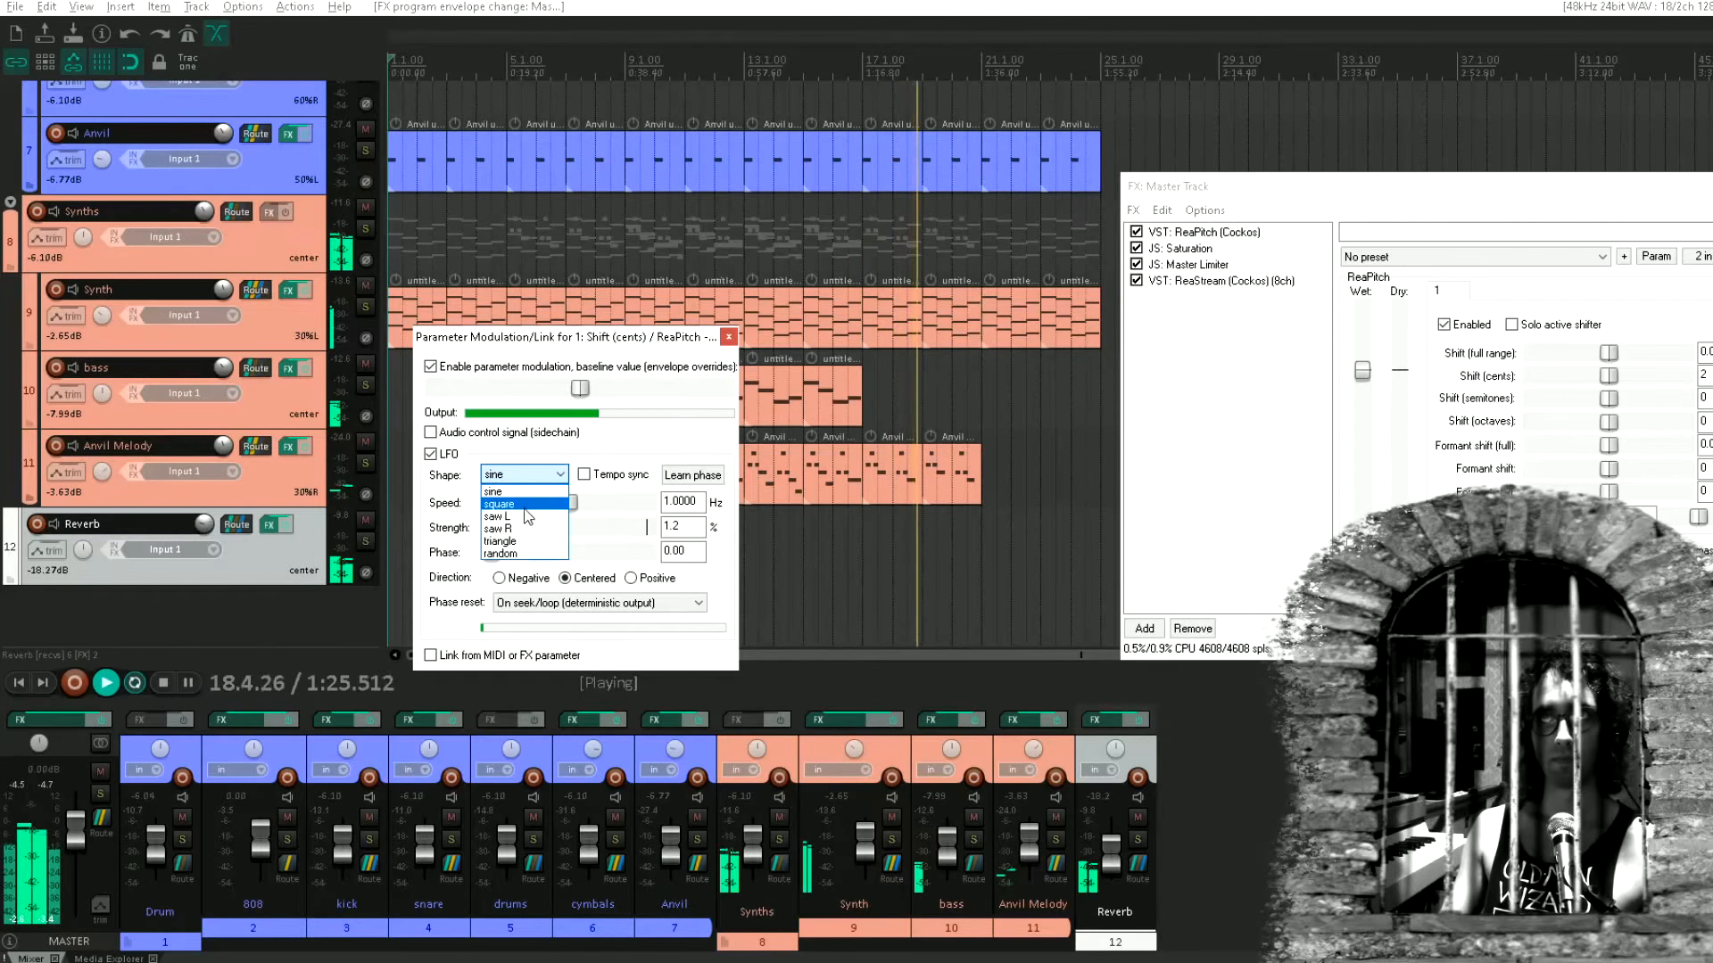
pyautogui.click(513, 541)
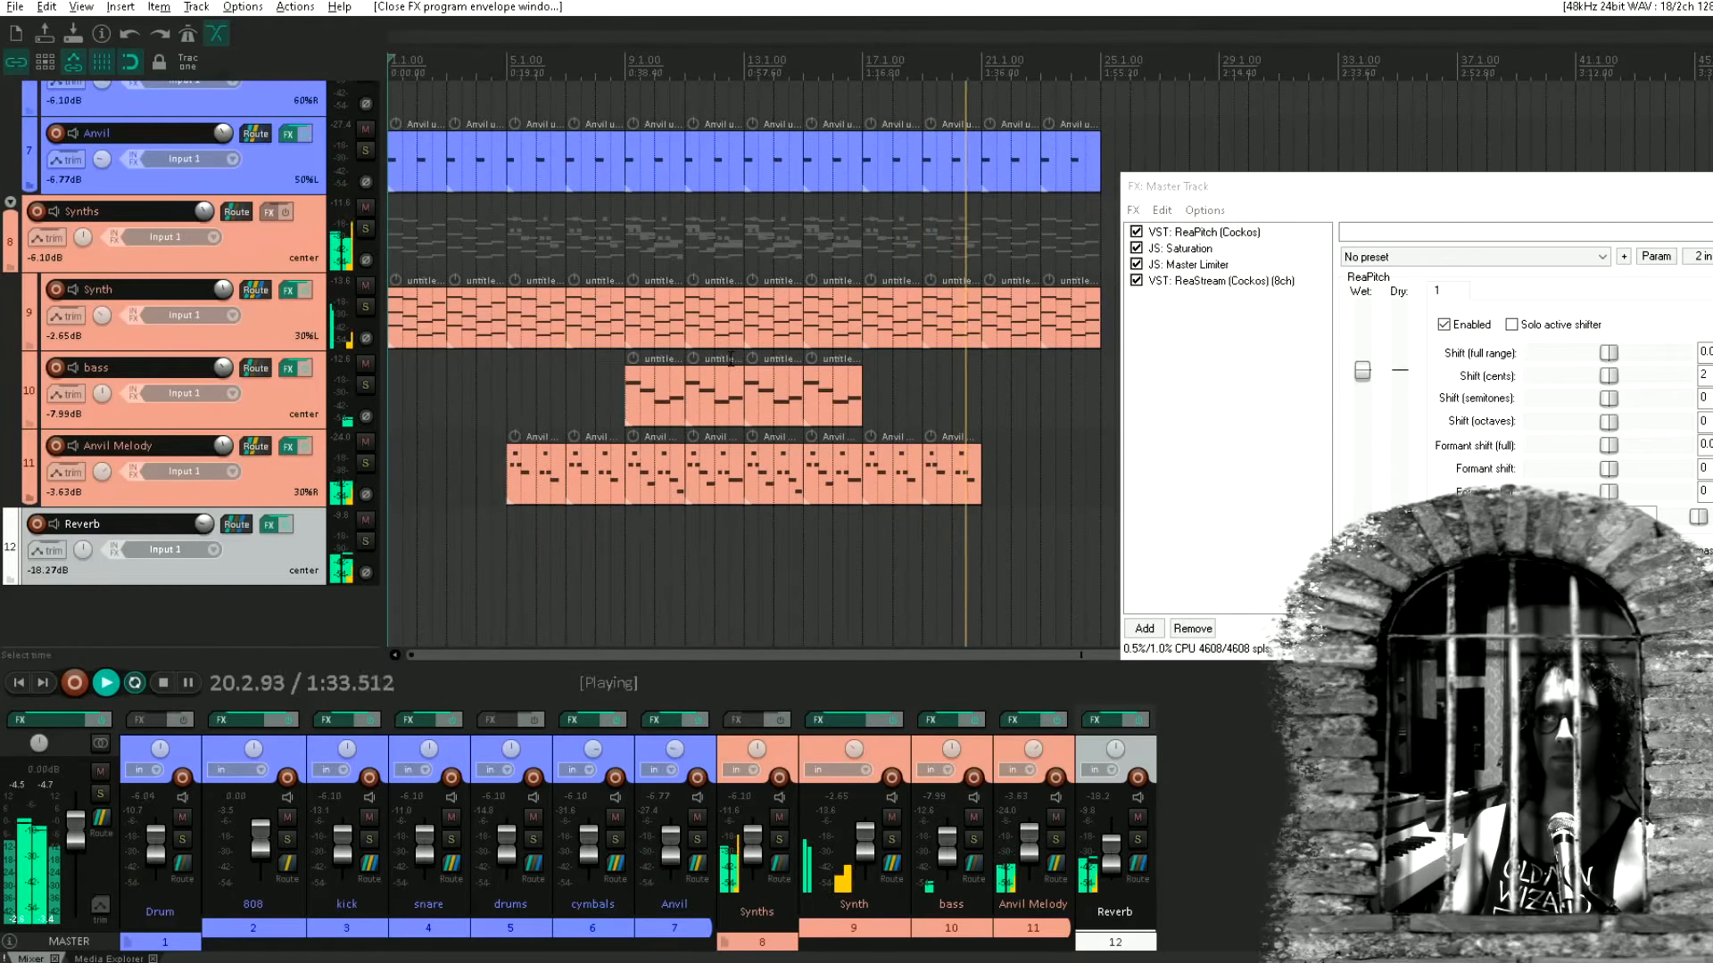
pyautogui.click(729, 338)
# Stop playback and copy the last two 808 items to bars 21 to 25
pyautogui.moveTo(981, 280); pyautogui.dragTo(857, 421)
pyautogui.press('space')
pyautogui.moveTo(822, 283); pyautogui.dragTo(803, 314)
pyautogui.moveTo(720, 142); pyautogui.dragTo(955, 154)
pyautogui.moveTo(872, 201); pyautogui.dragTo(778, 183)
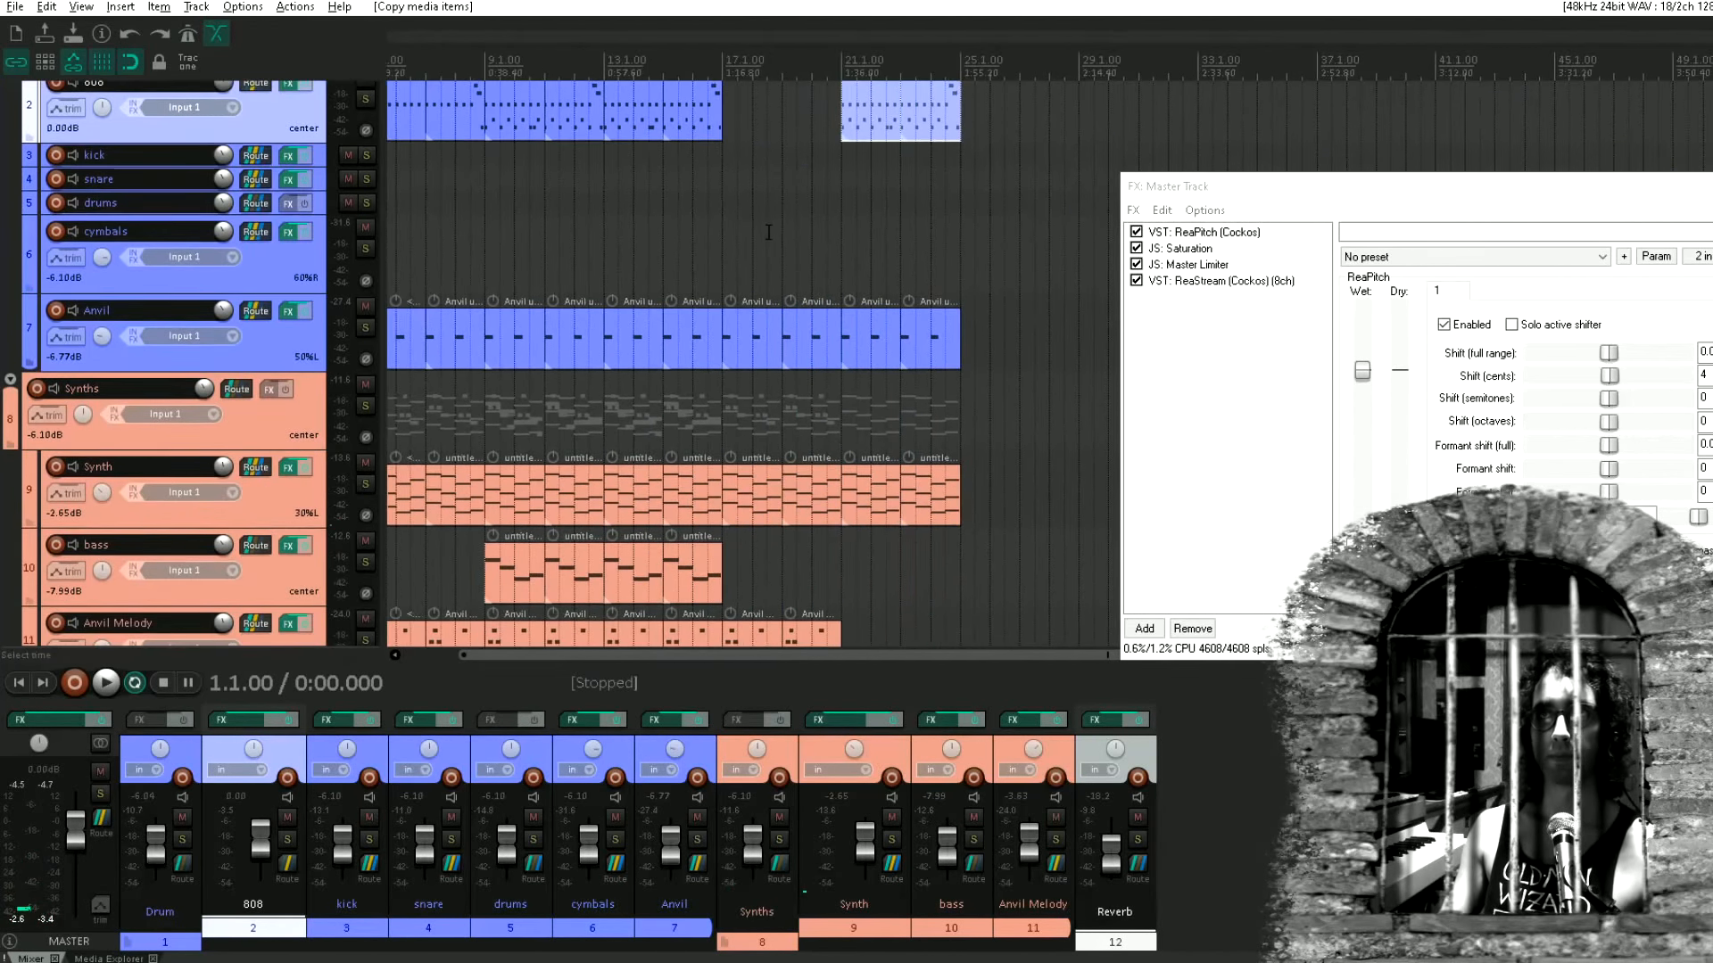
# Copy two bass items and two Anvil Melody items to bars 21 to 25
pyautogui.moveTo(645, 581); pyautogui.dragTo(883, 584)
pyautogui.moveTo(869, 570); pyautogui.dragTo(854, 392)
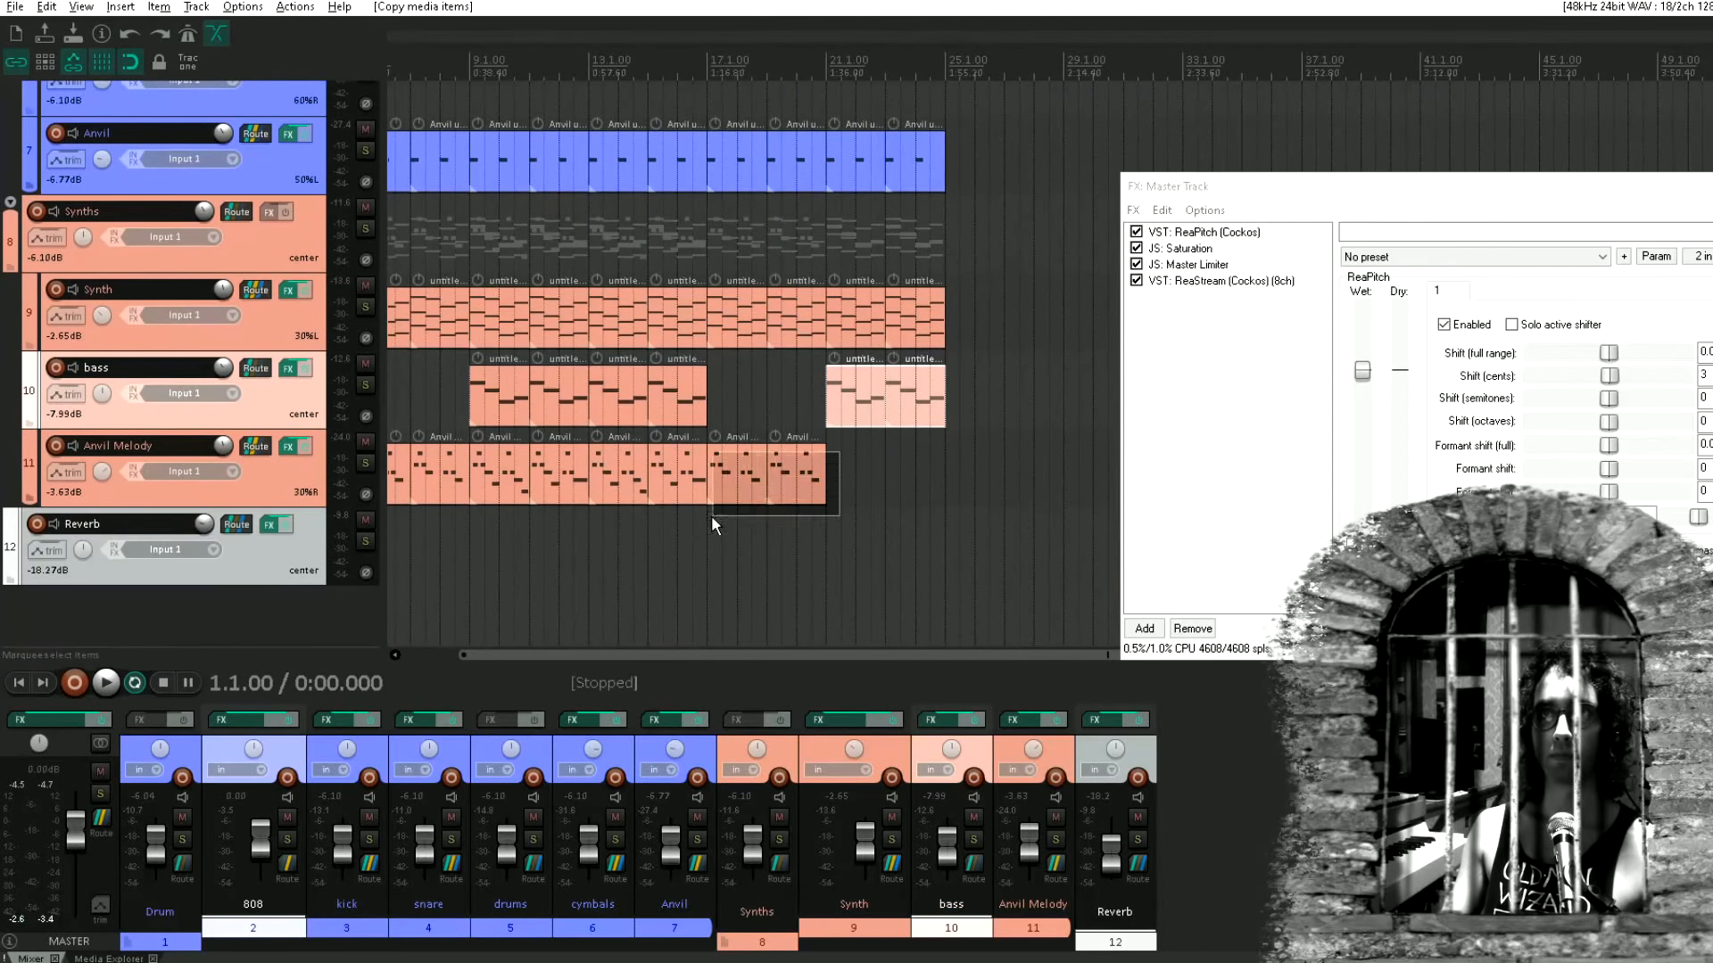
pyautogui.moveTo(712, 519); pyautogui.dragTo(712, 519)
pyautogui.moveTo(601, 505); pyautogui.dragTo(847, 427)
# Copy an 808 item to bar 19 and delete all its notes except the five-note fill at the end
pyautogui.click(701, 294)
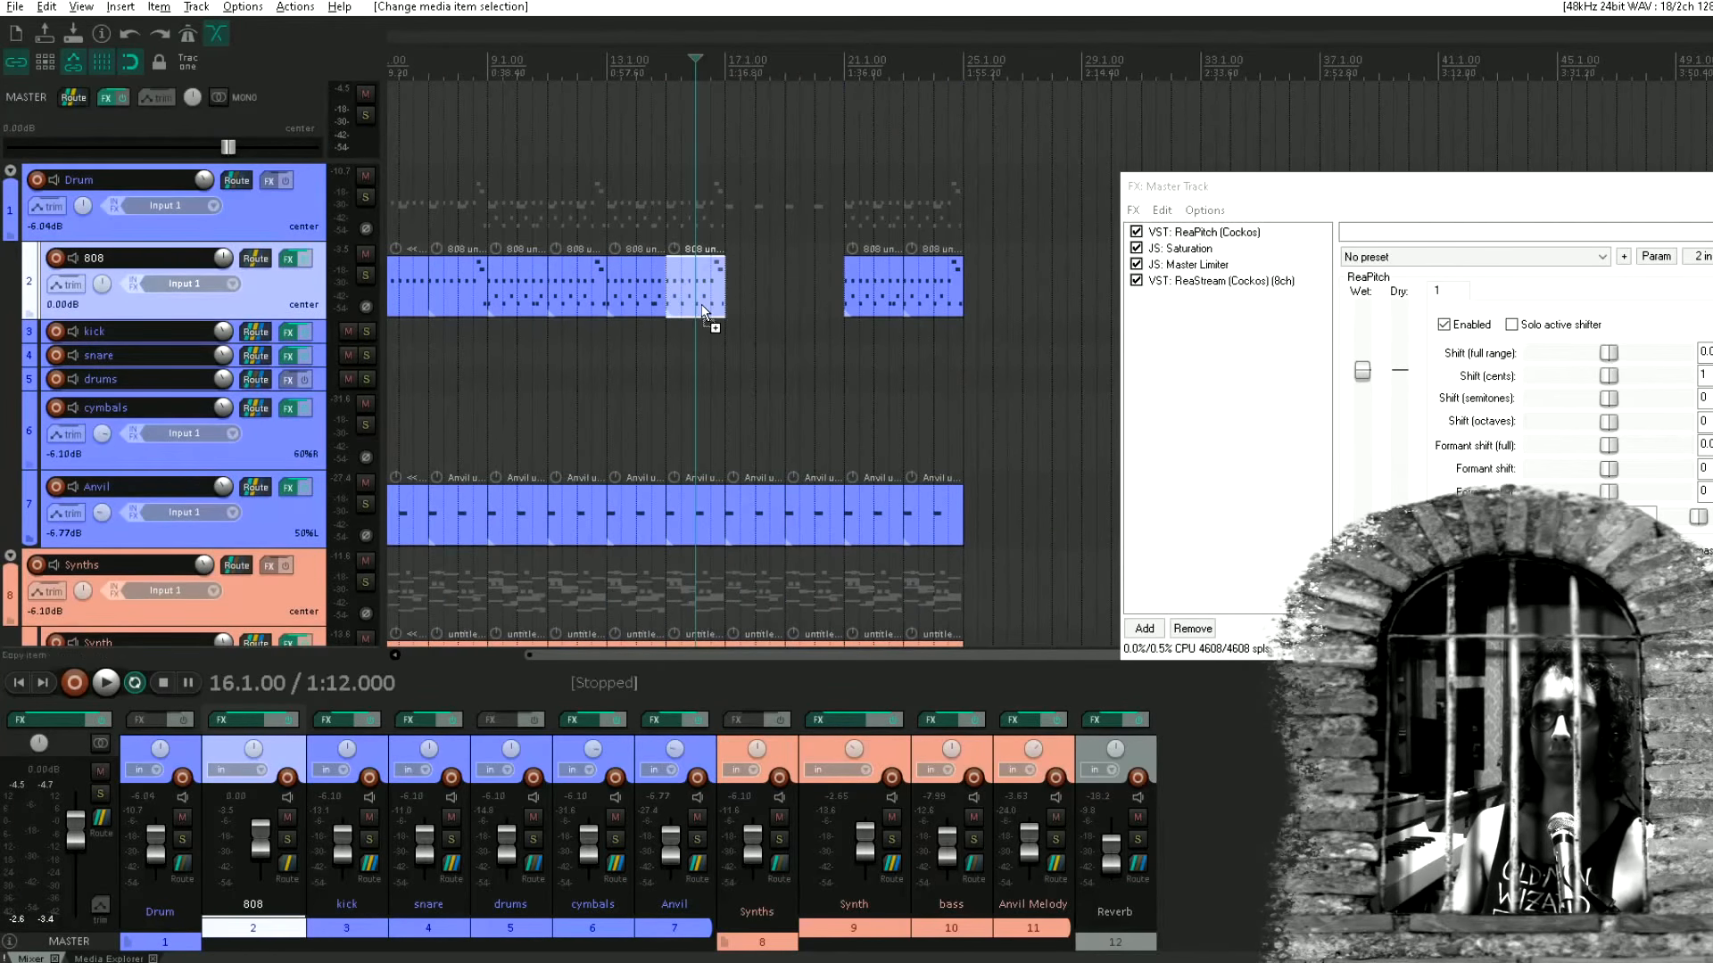
pyautogui.moveTo(703, 313); pyautogui.dragTo(828, 302)
pyautogui.doubleClick(828, 301)
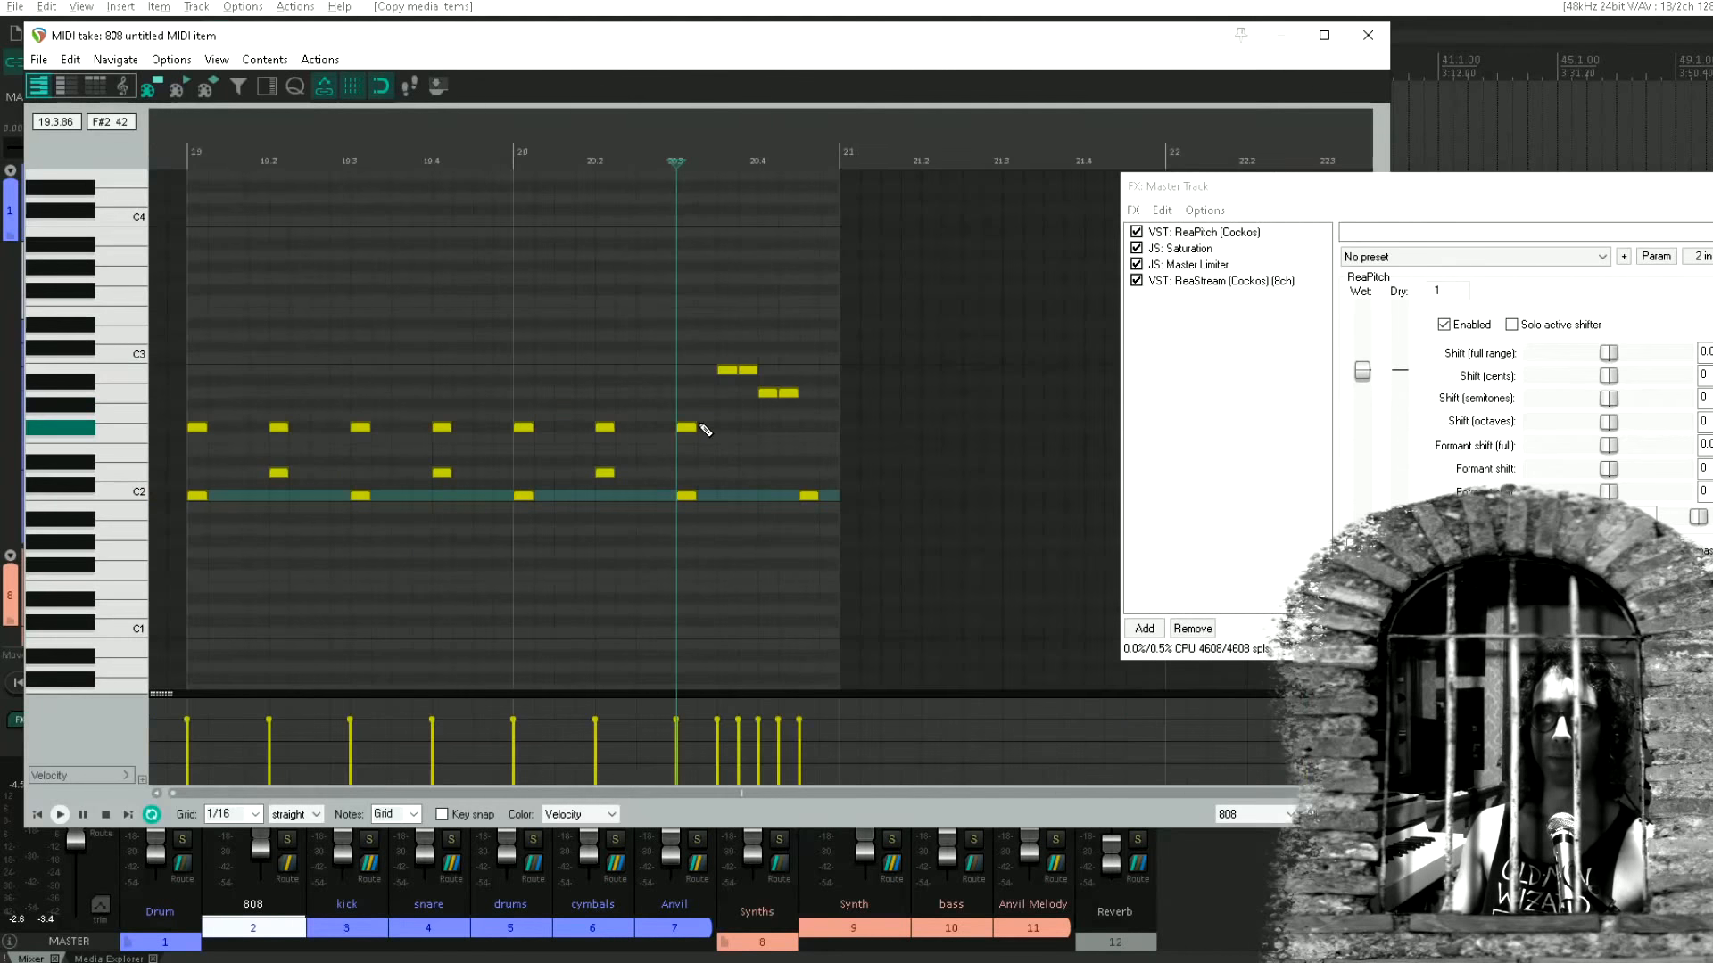
pyautogui.moveTo(728, 368); pyautogui.dragTo(214, 543)
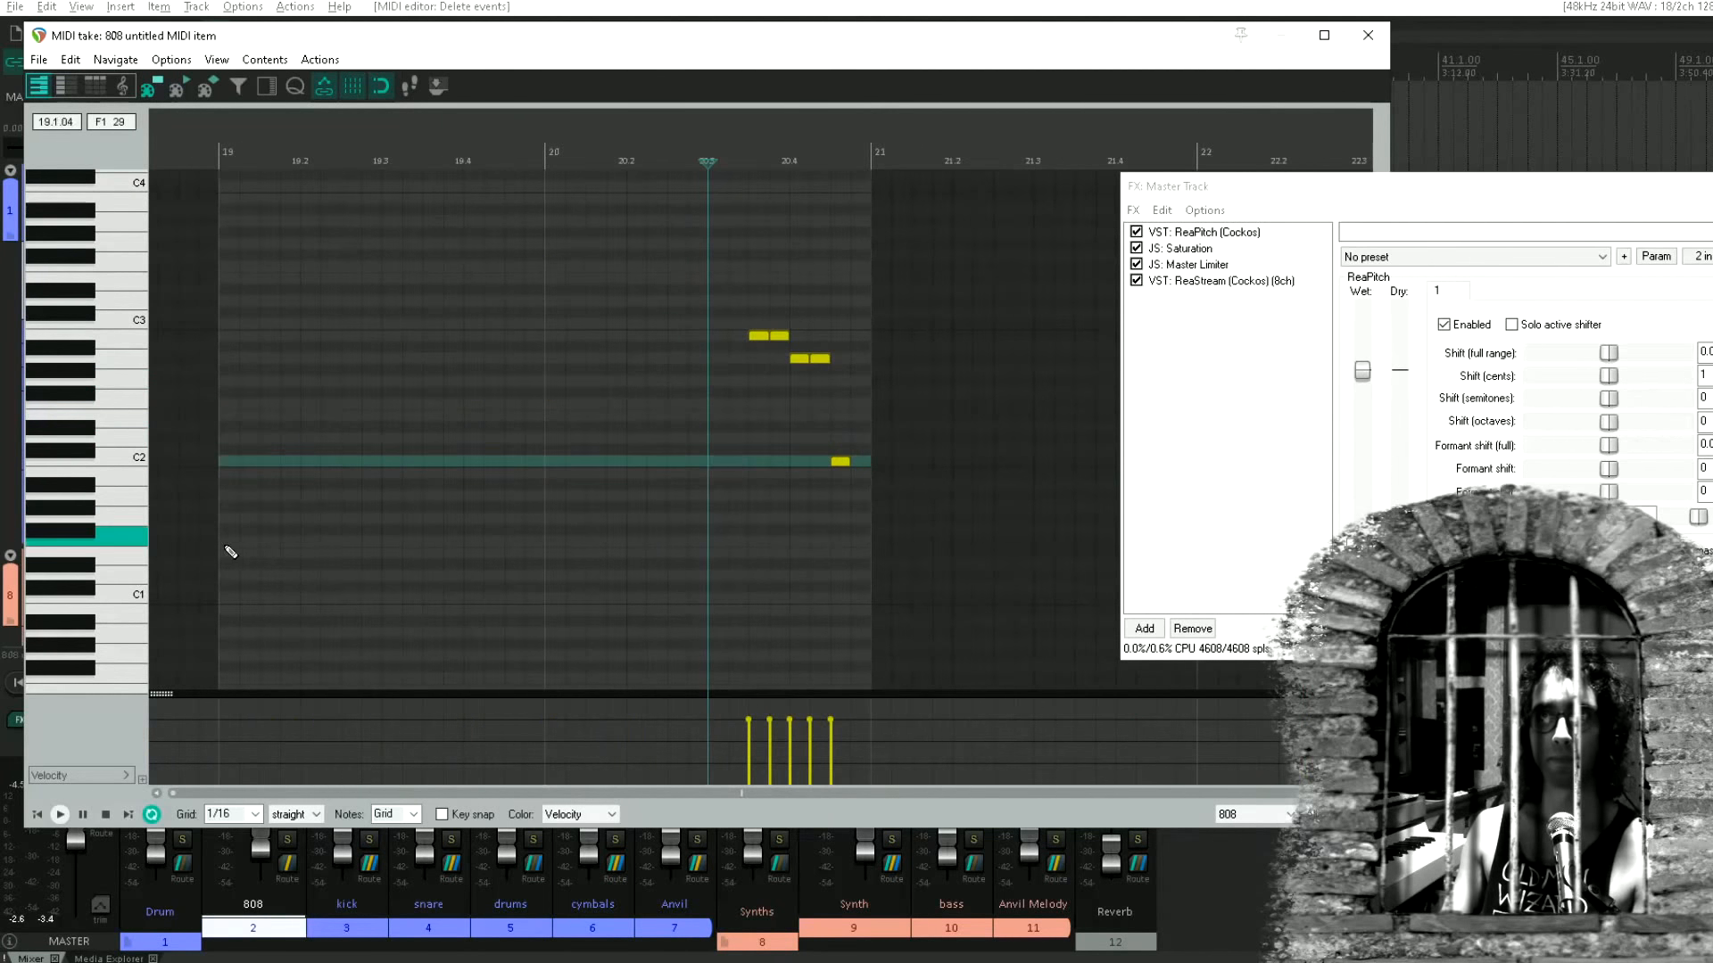
pyautogui.press('Escape')
# Extend the song to bar 29 by copying two items each on the Anvil, Synth and Anvil Melody tracks to bar 25
pyautogui.click(838, 417)
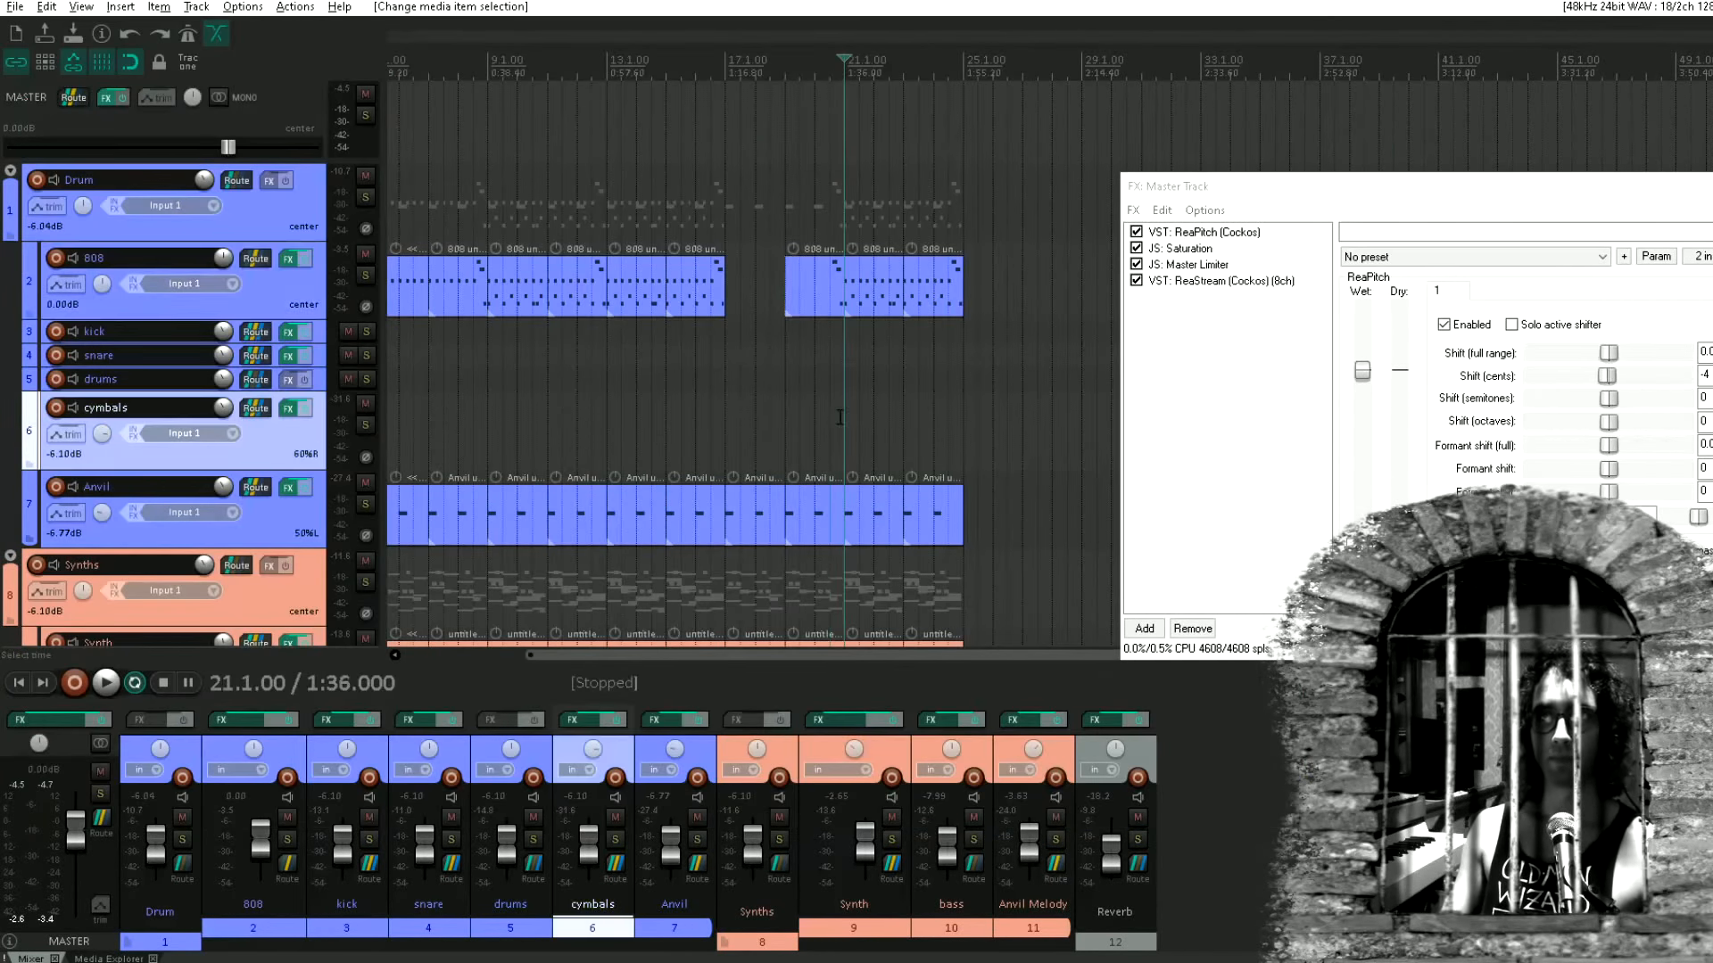
pyautogui.scroll(-5, 821, 446)
pyautogui.hscroll(3, 829, 357)
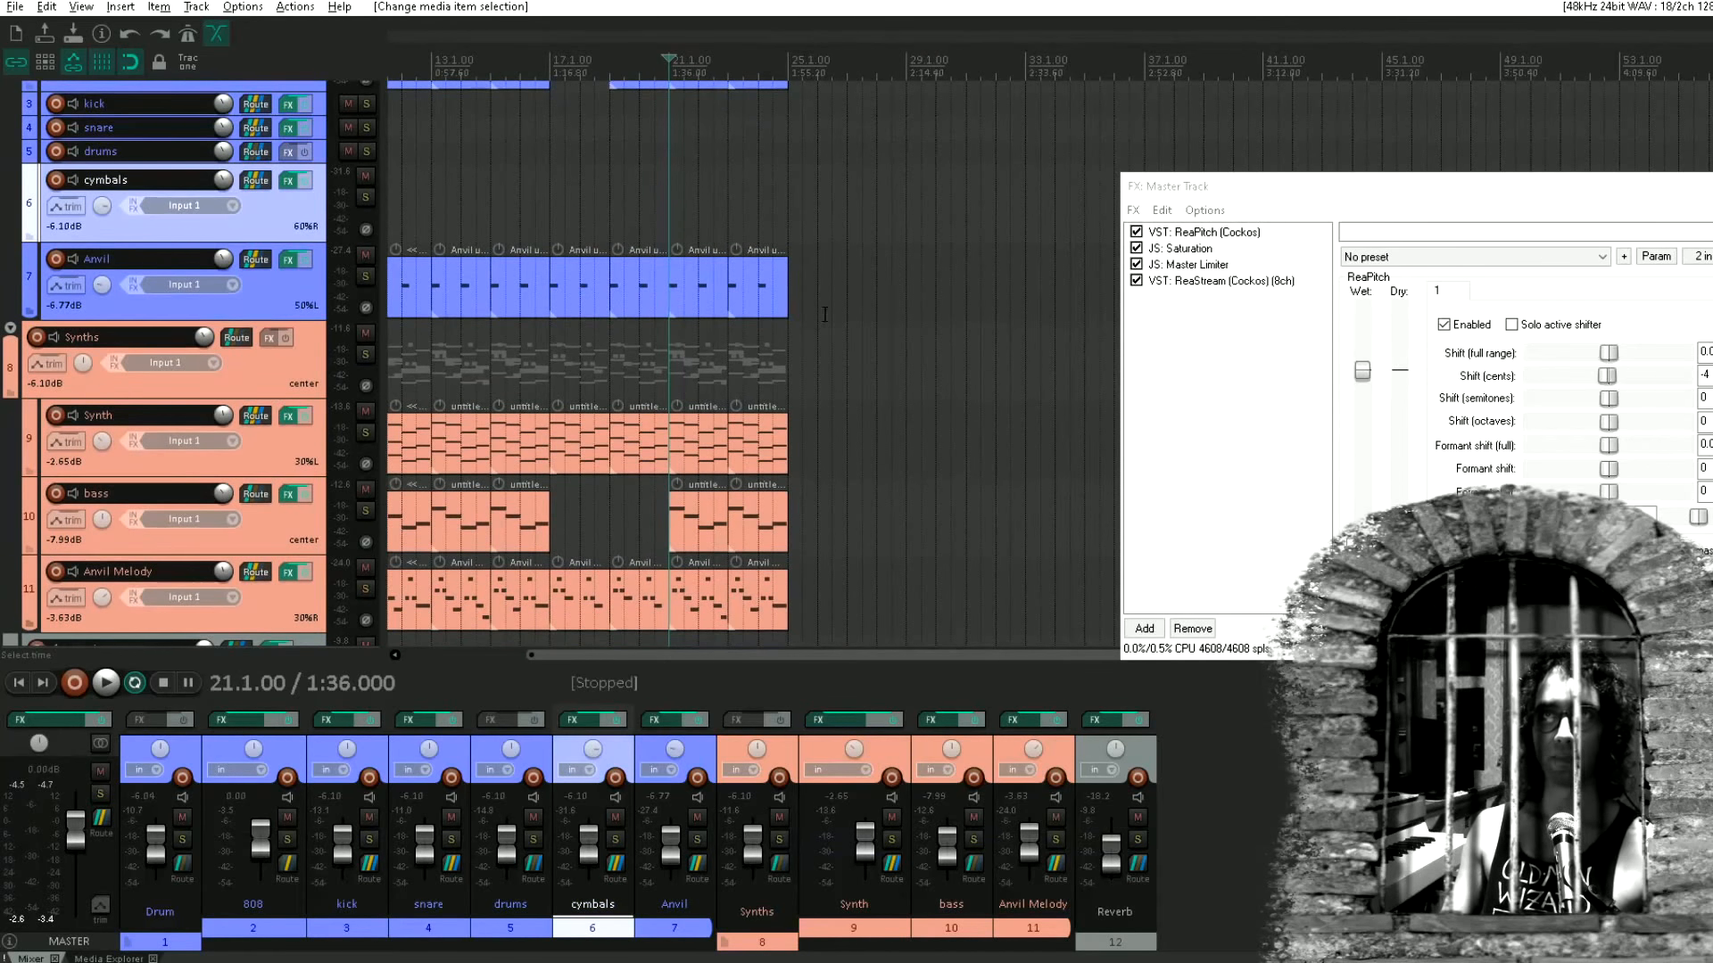
pyautogui.moveTo(816, 269); pyautogui.dragTo(828, 443)
pyautogui.scroll(-2, 832, 394)
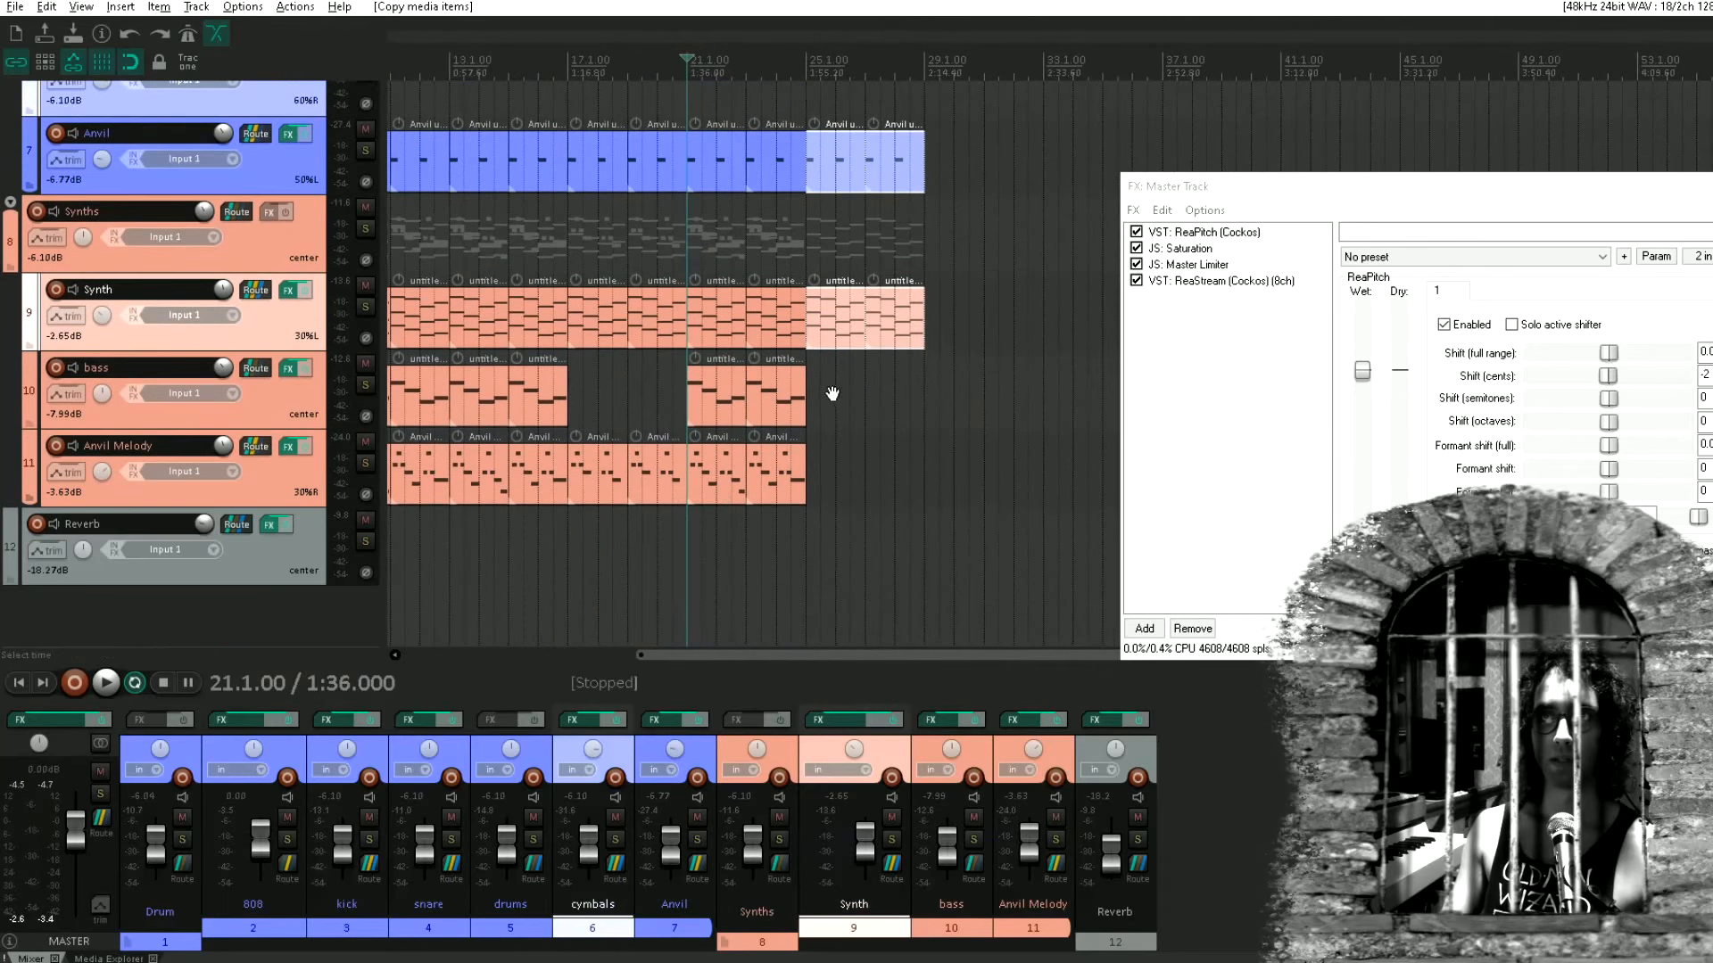
pyautogui.moveTo(658, 469); pyautogui.dragTo(843, 487)
pyautogui.scroll(1, 949, 325)
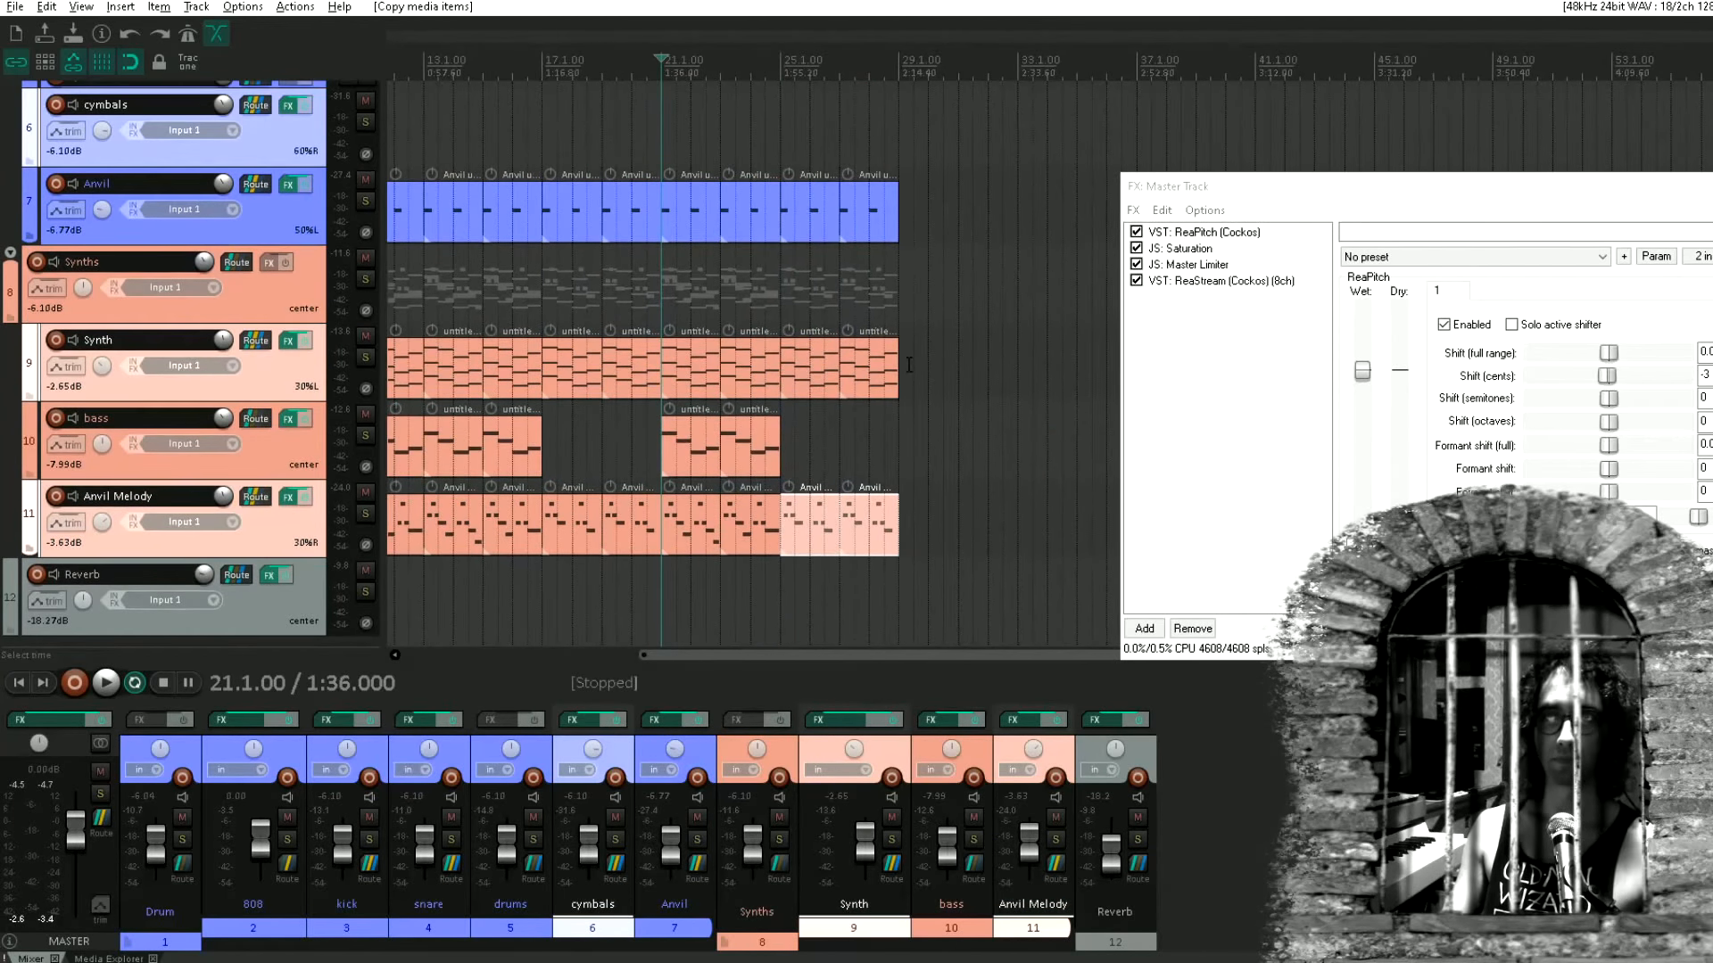
# Copy a Synth item to bar 29 at the end of the arrangement
pyautogui.click(914, 367)
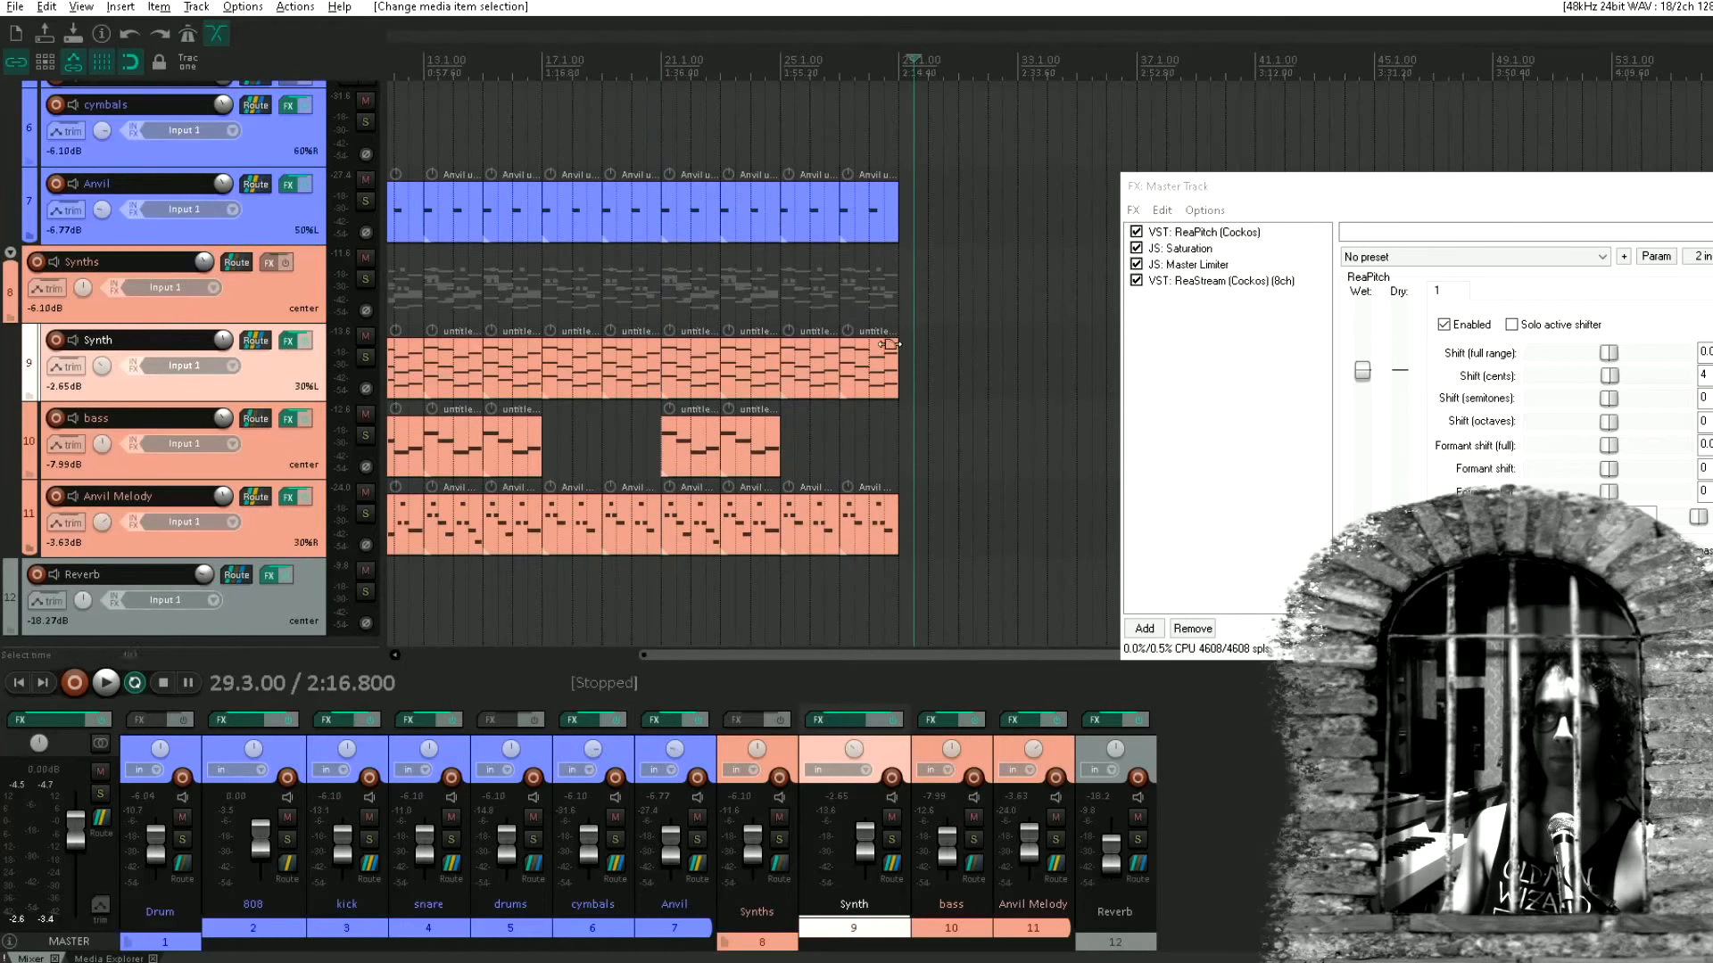
pyautogui.click(856, 386)
pyautogui.click(912, 360)
pyautogui.moveTo(912, 359); pyautogui.dragTo(869, 388)
pyautogui.click(822, 384)
pyautogui.click(792, 387)
# In the final Synth item, delete every chord except the first and lengthen that chord to one full bar
pyautogui.doubleClick(869, 388)
pyautogui.scroll(-4, 410, 426)
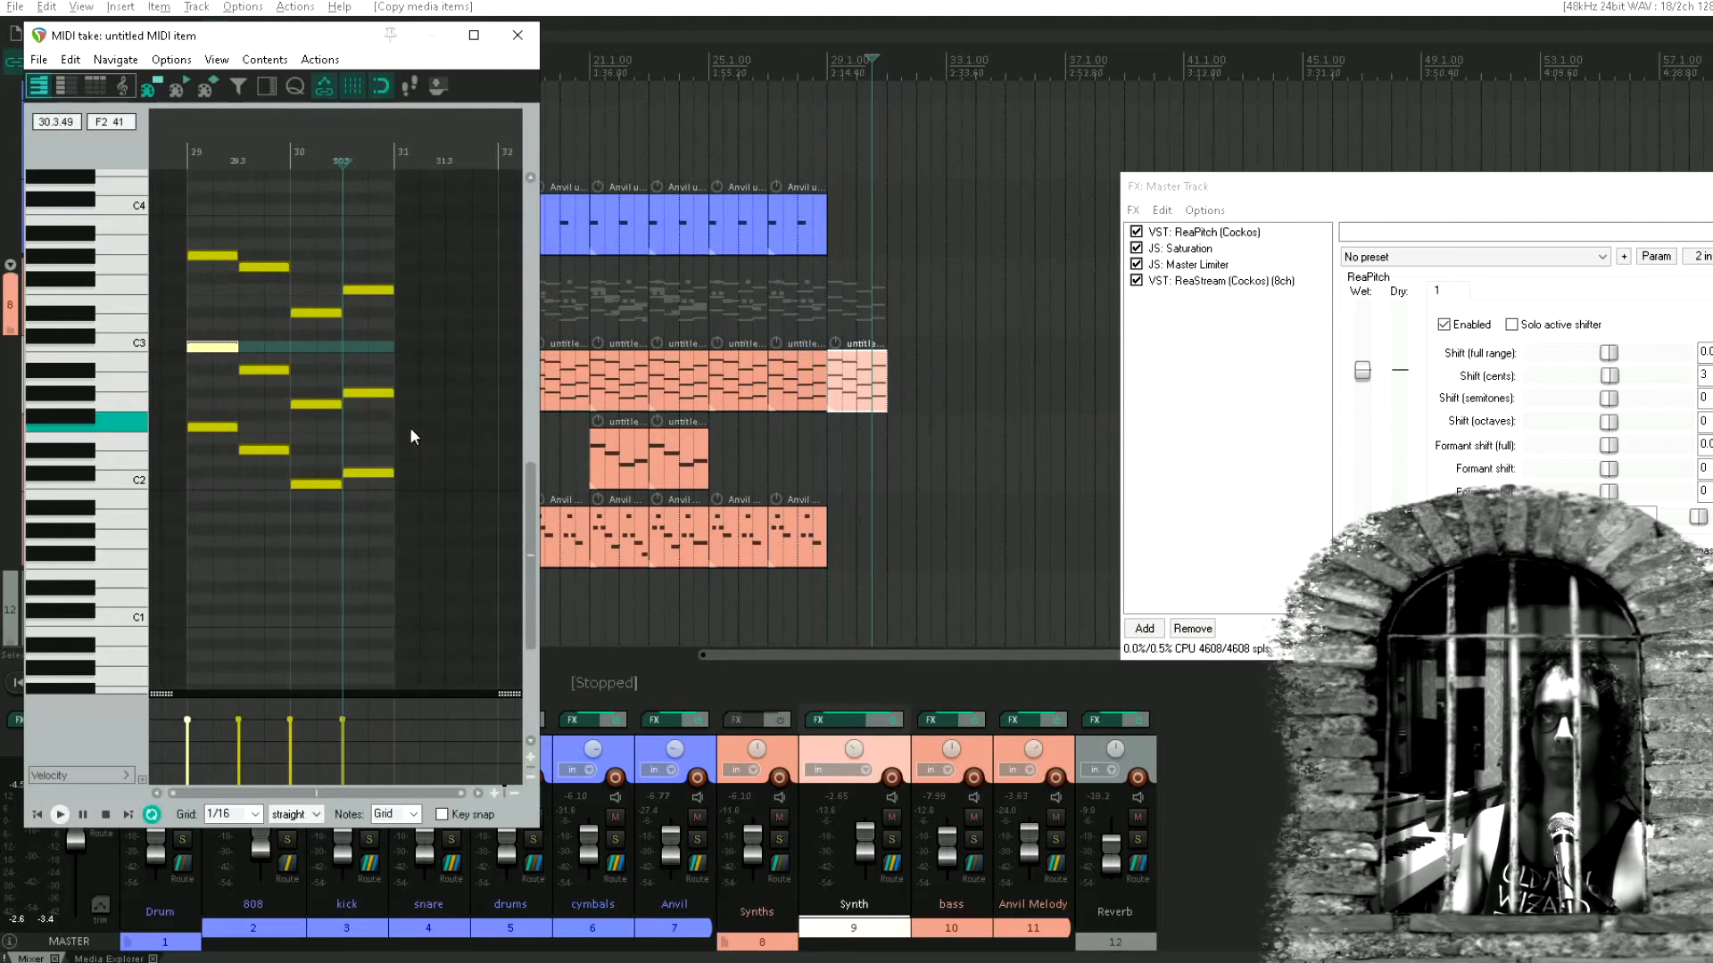
pyautogui.moveTo(433, 232); pyautogui.dragTo(239, 515)
pyautogui.press('Delete')
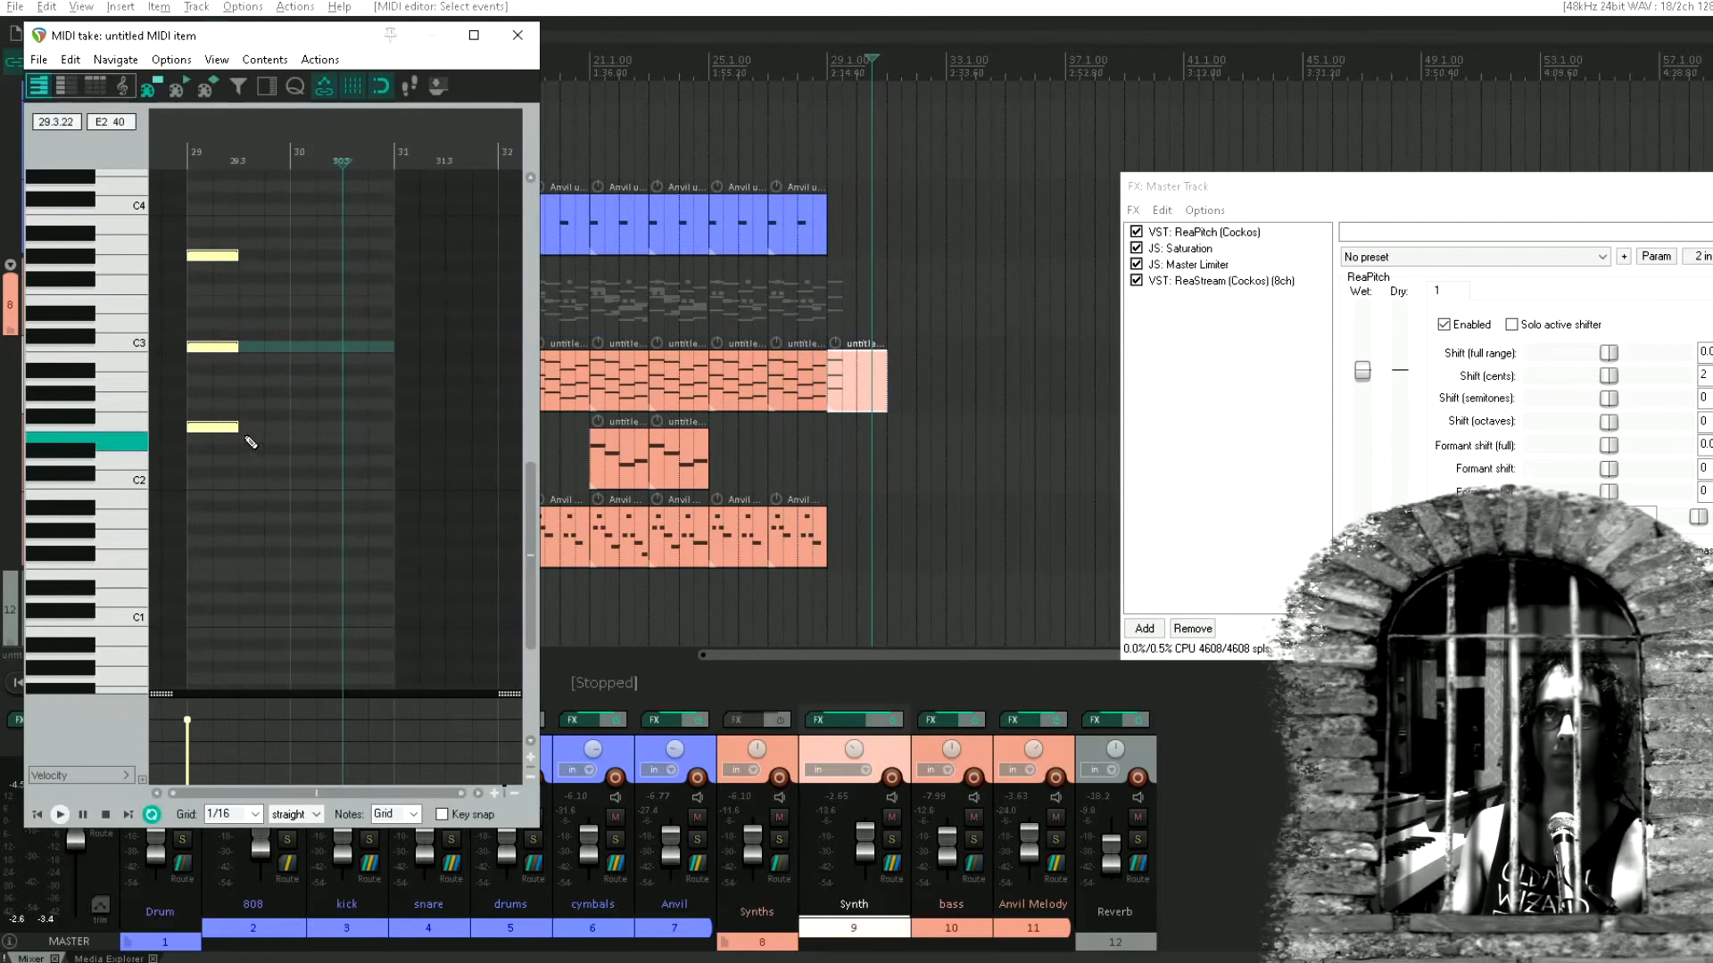
pyautogui.moveTo(237, 427); pyautogui.dragTo(288, 426)
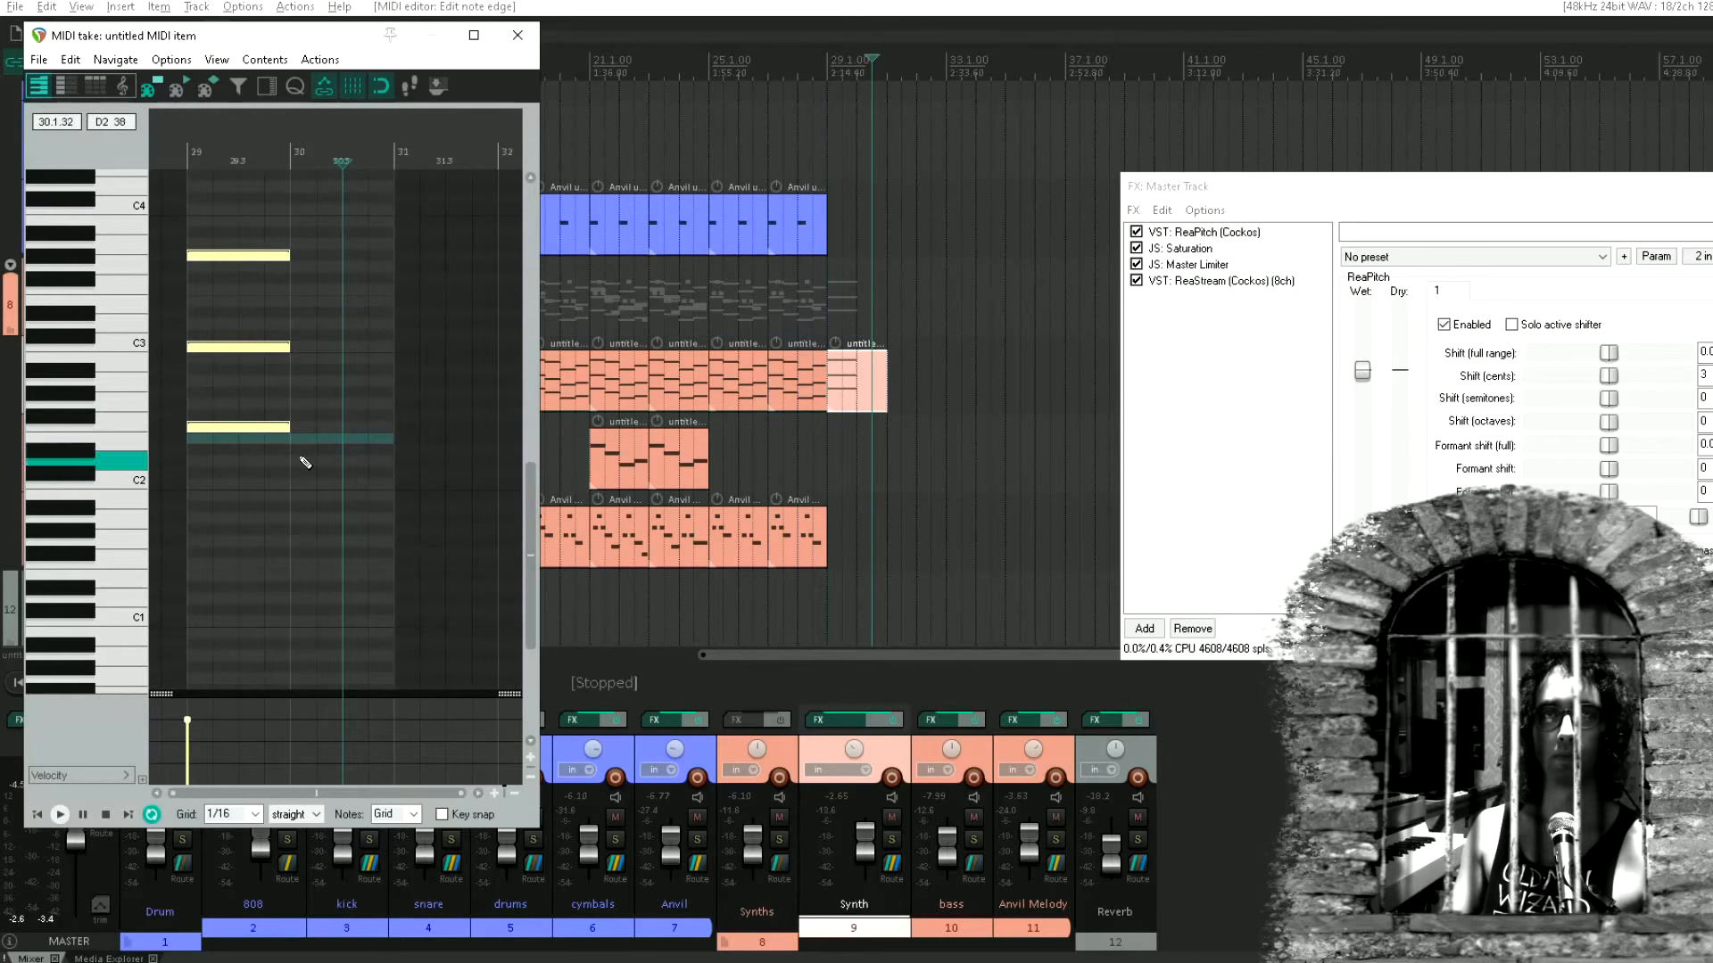
pyautogui.press('Escape')
# Copy the last Anvil item to bar 29 and delete its note at bar 30
pyautogui.moveTo(799, 225); pyautogui.dragTo(870, 236)
pyautogui.doubleClick(870, 236)
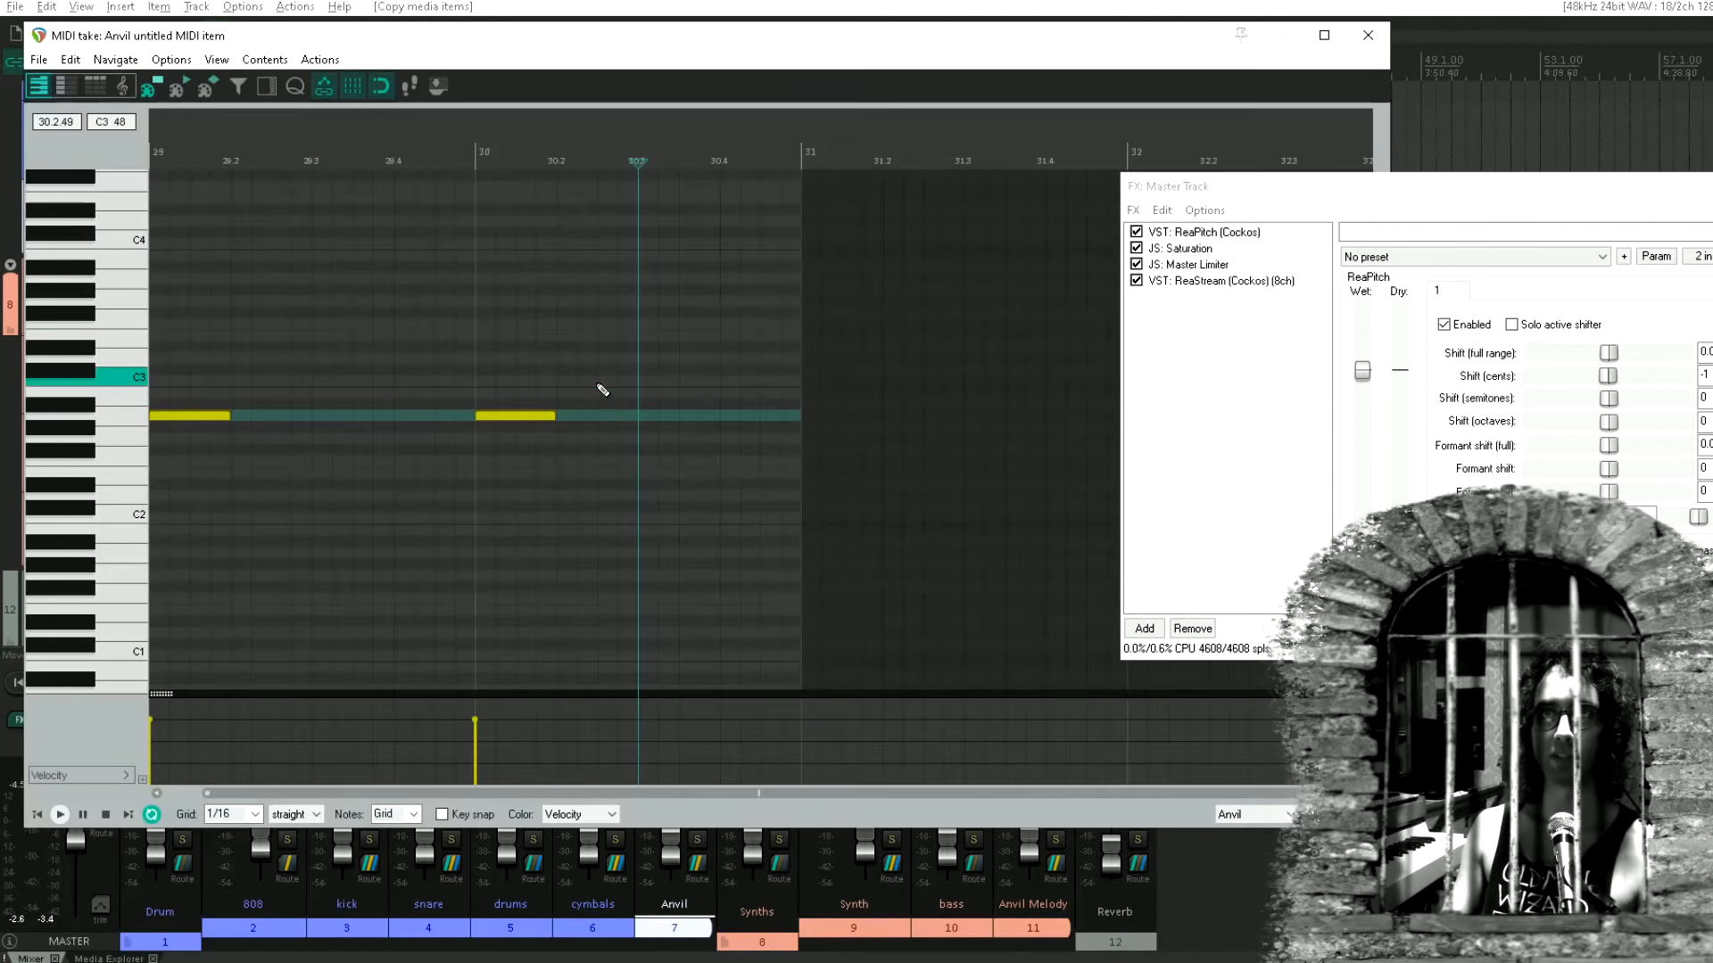
pyautogui.press('Delete')
pyautogui.press('Escape')
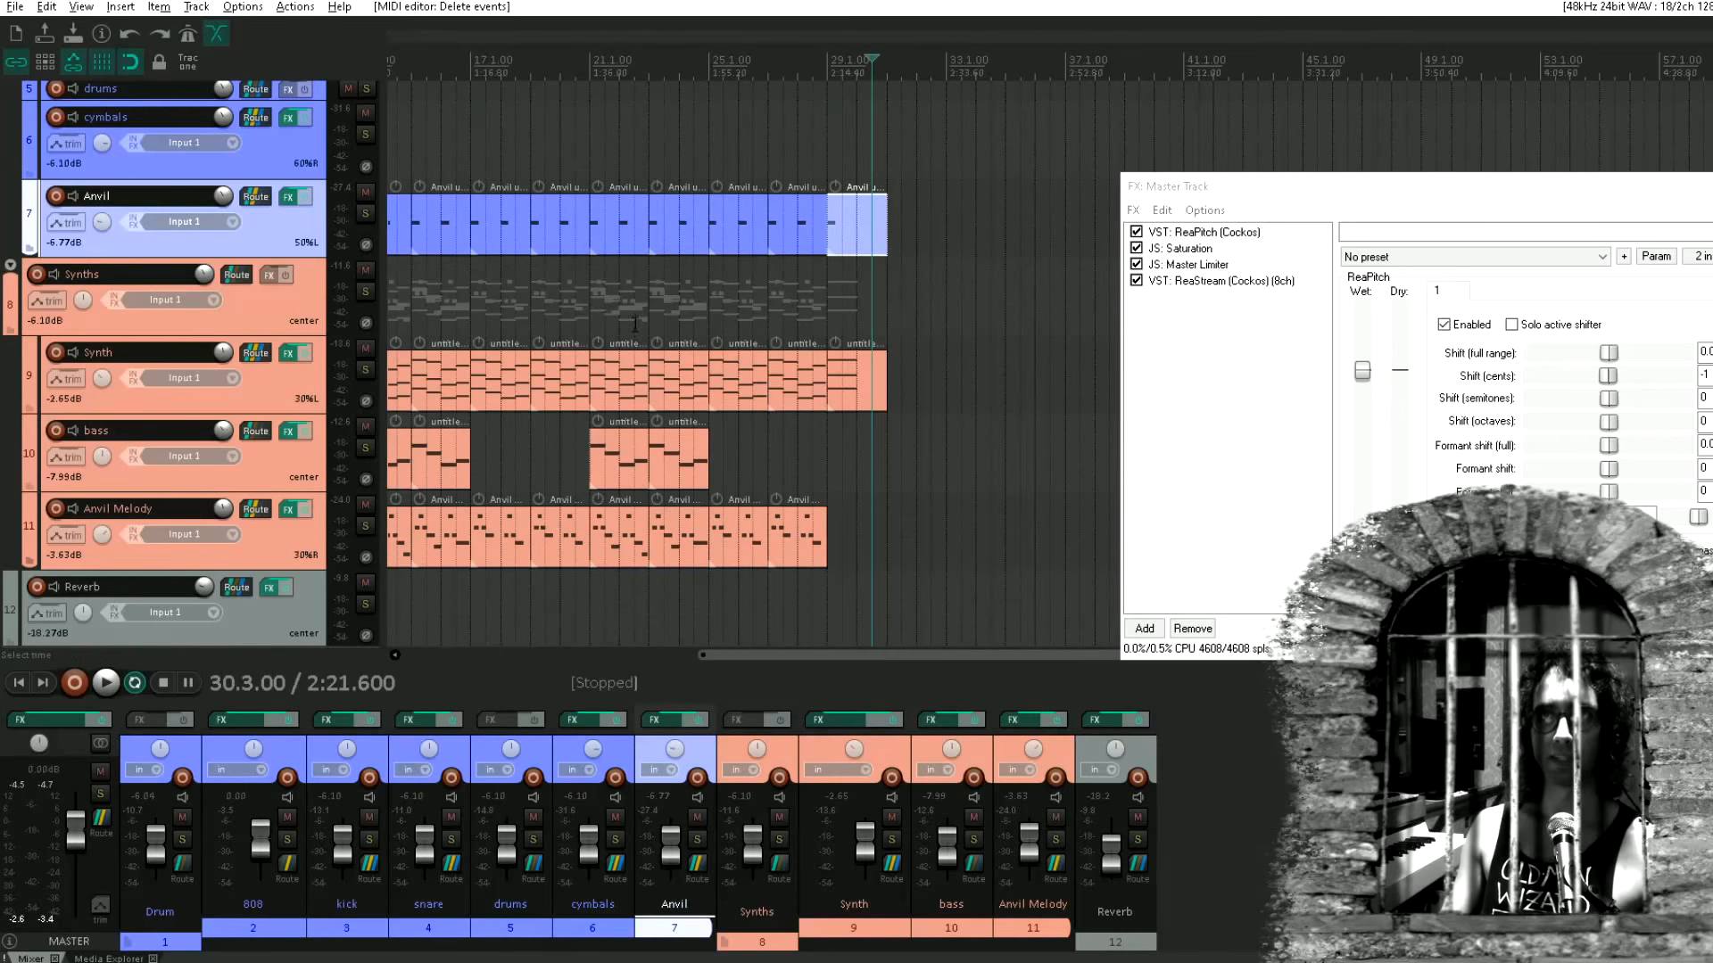
# Play the extended arrangement from about bar 19
pyautogui.click(607, 313)
pyautogui.press('space')
pyautogui.press('space')
pyautogui.click(548, 301)
pyautogui.press('space')
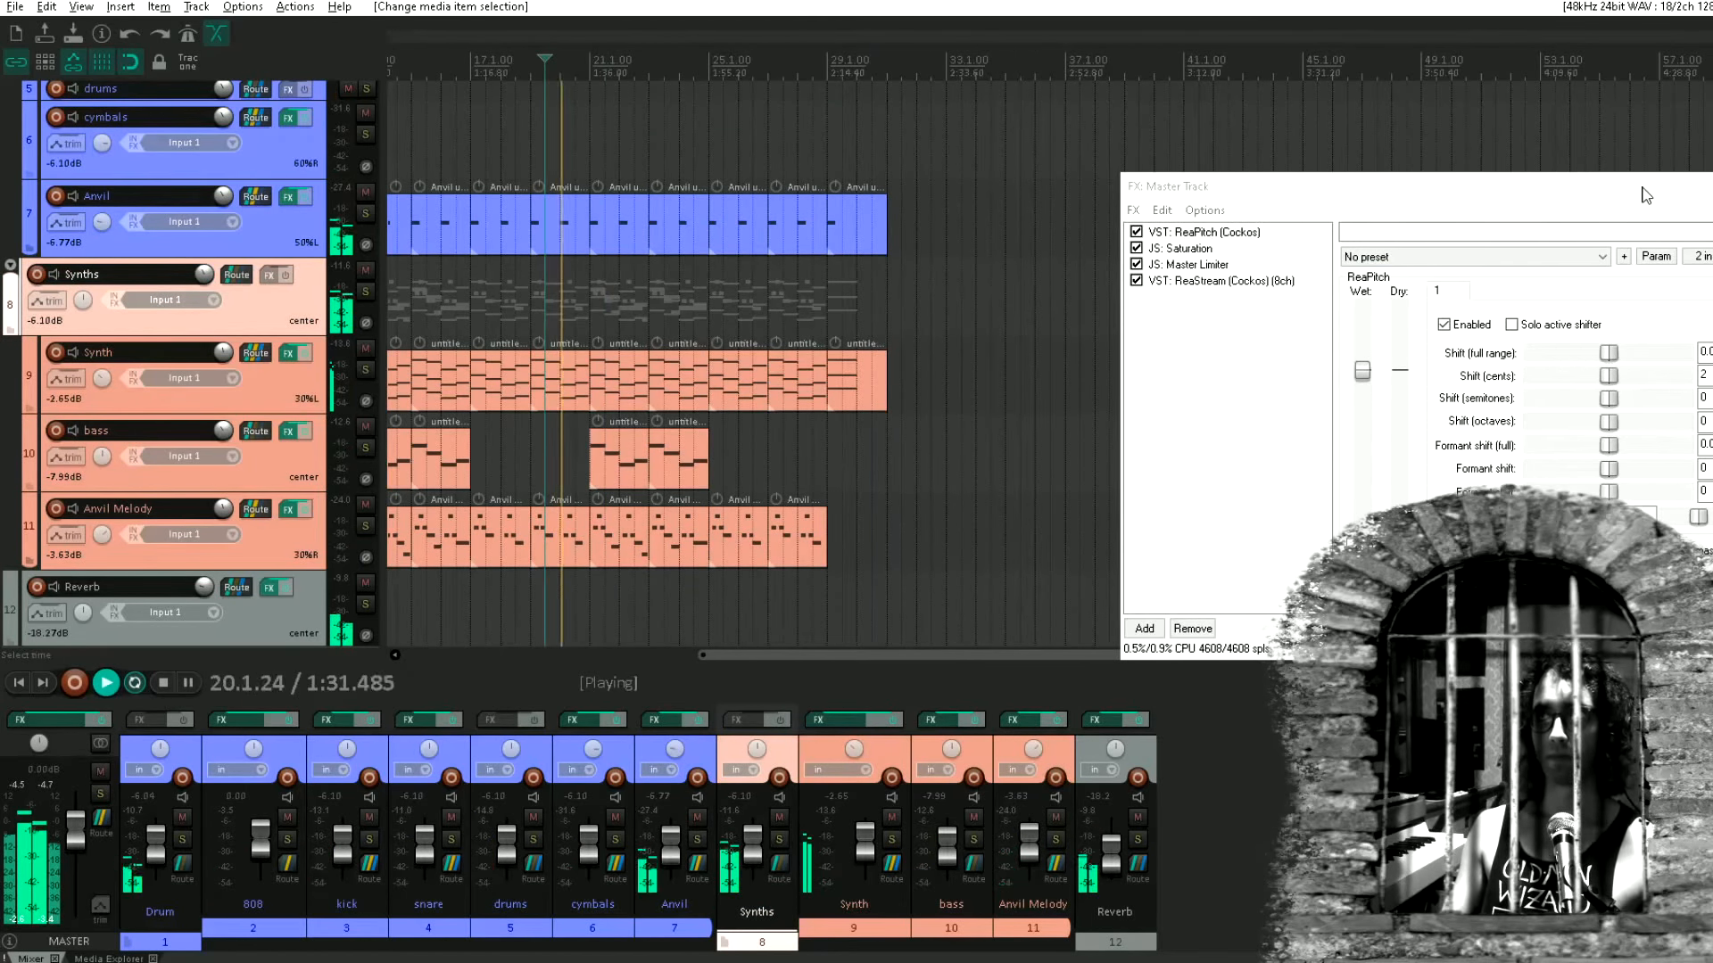
# Set the Master Limiter's limit on the master track to -1 dB
pyautogui.moveTo(1646, 196); pyautogui.dragTo(1334, 167)
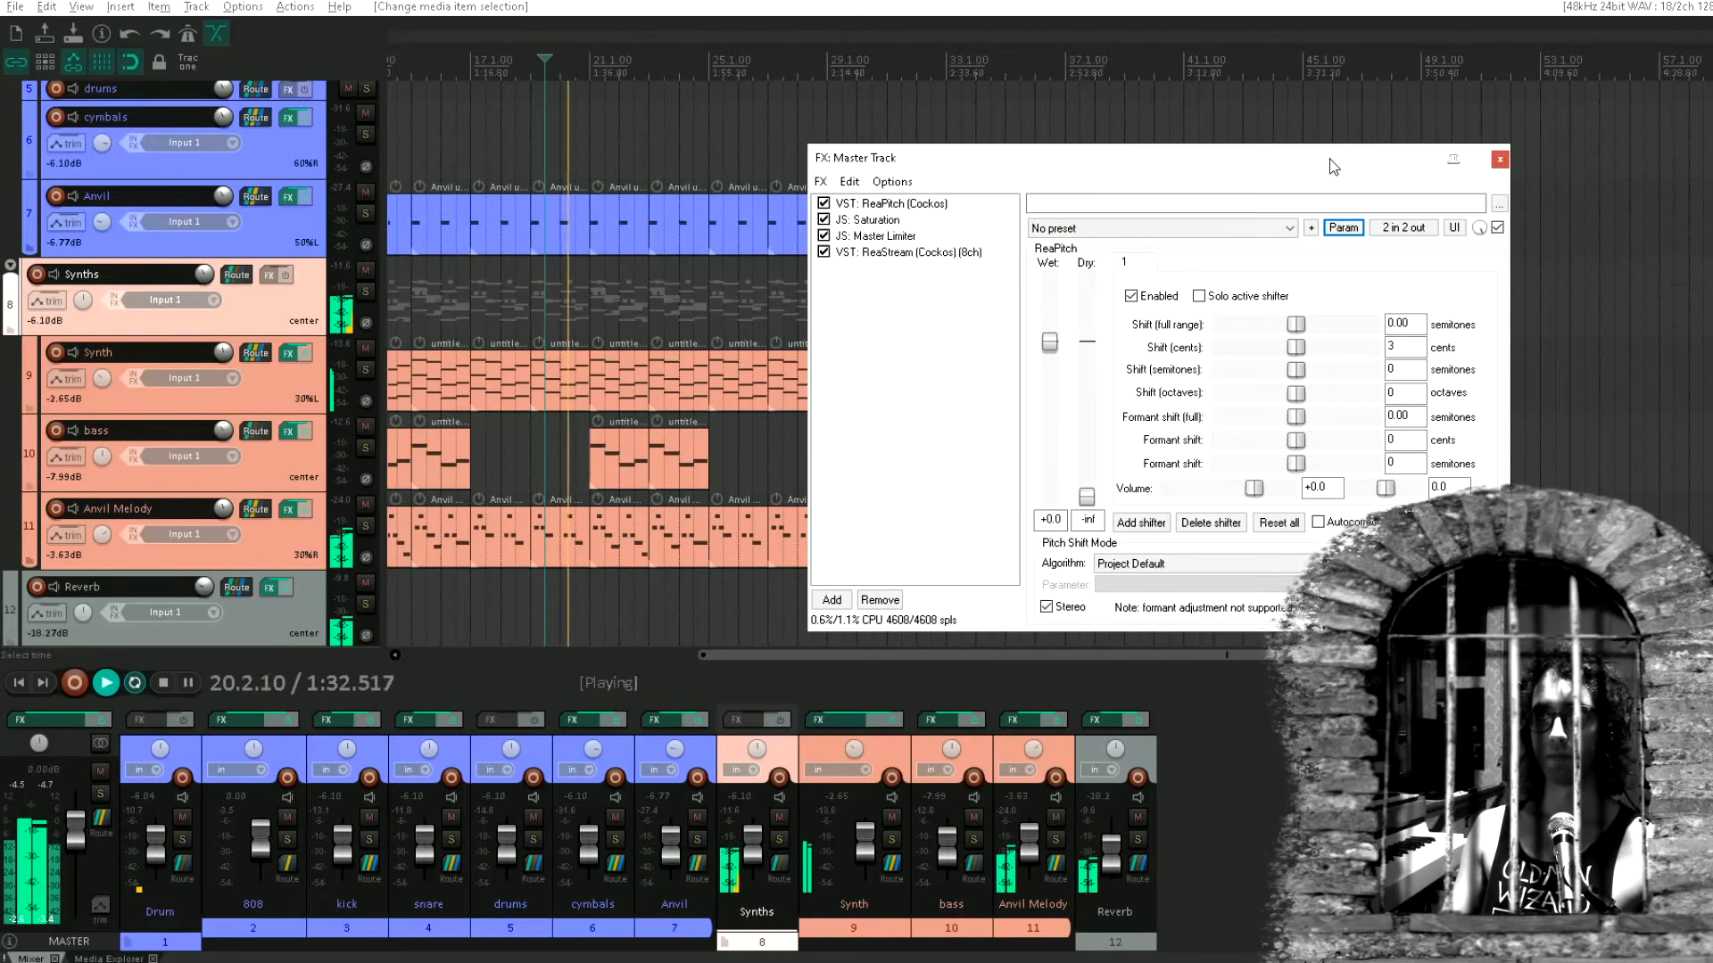
pyautogui.click(892, 237)
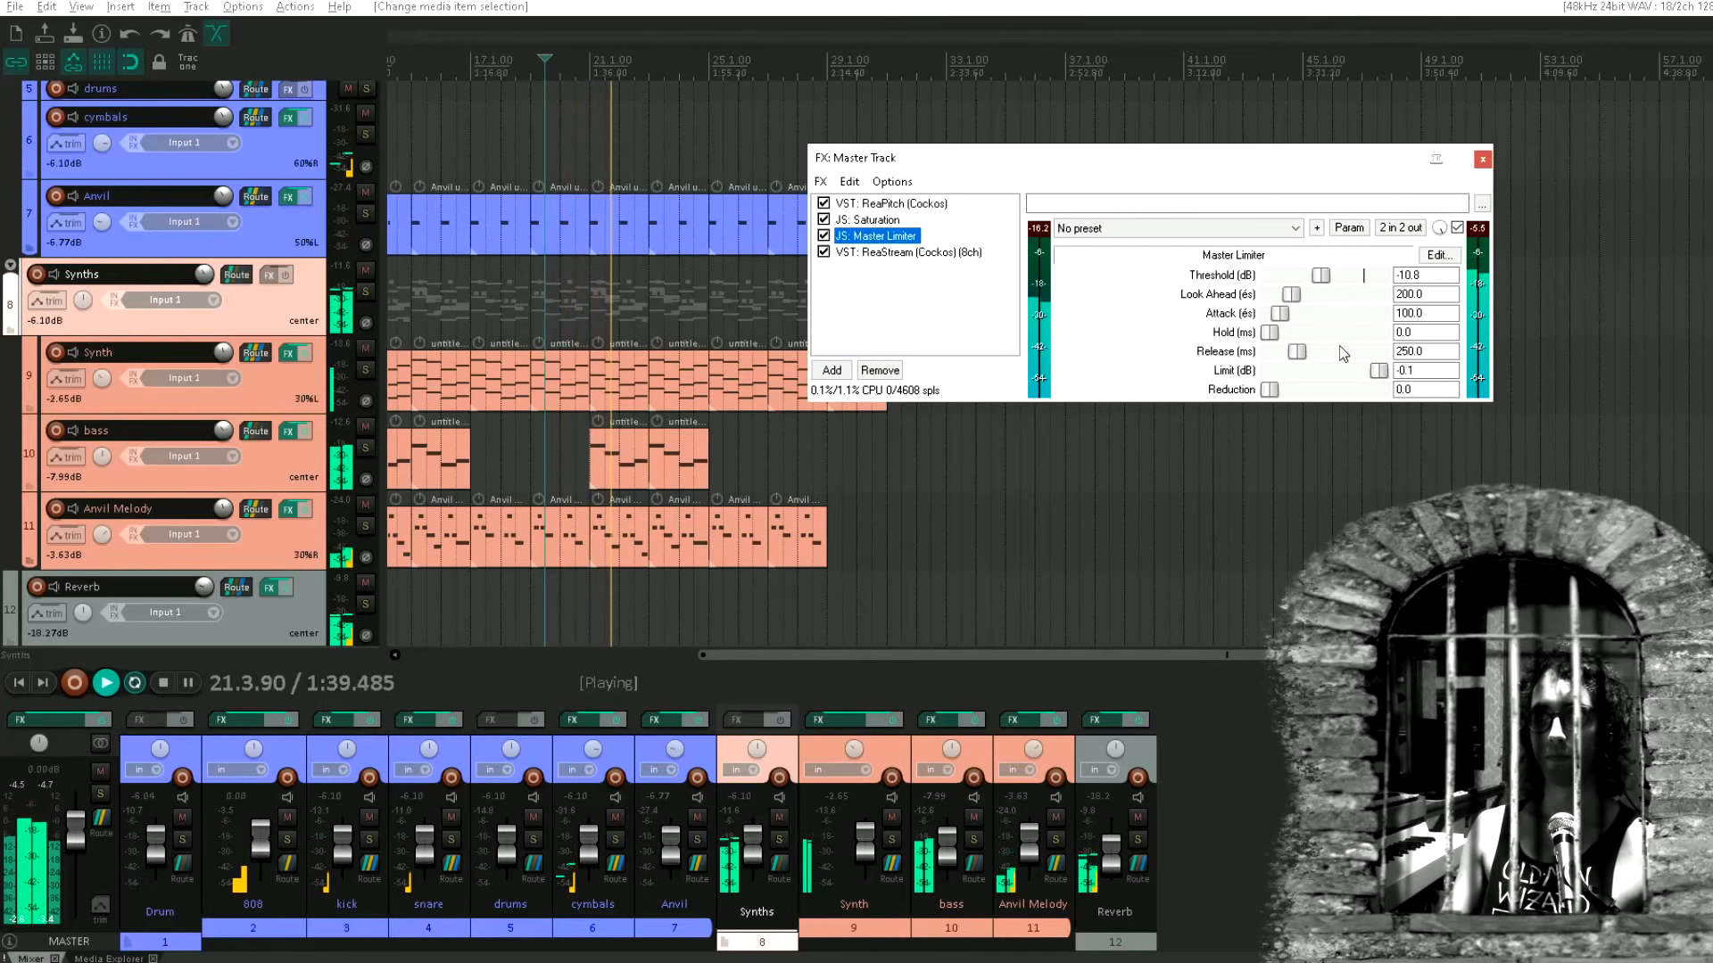
pyautogui.click(1408, 370)
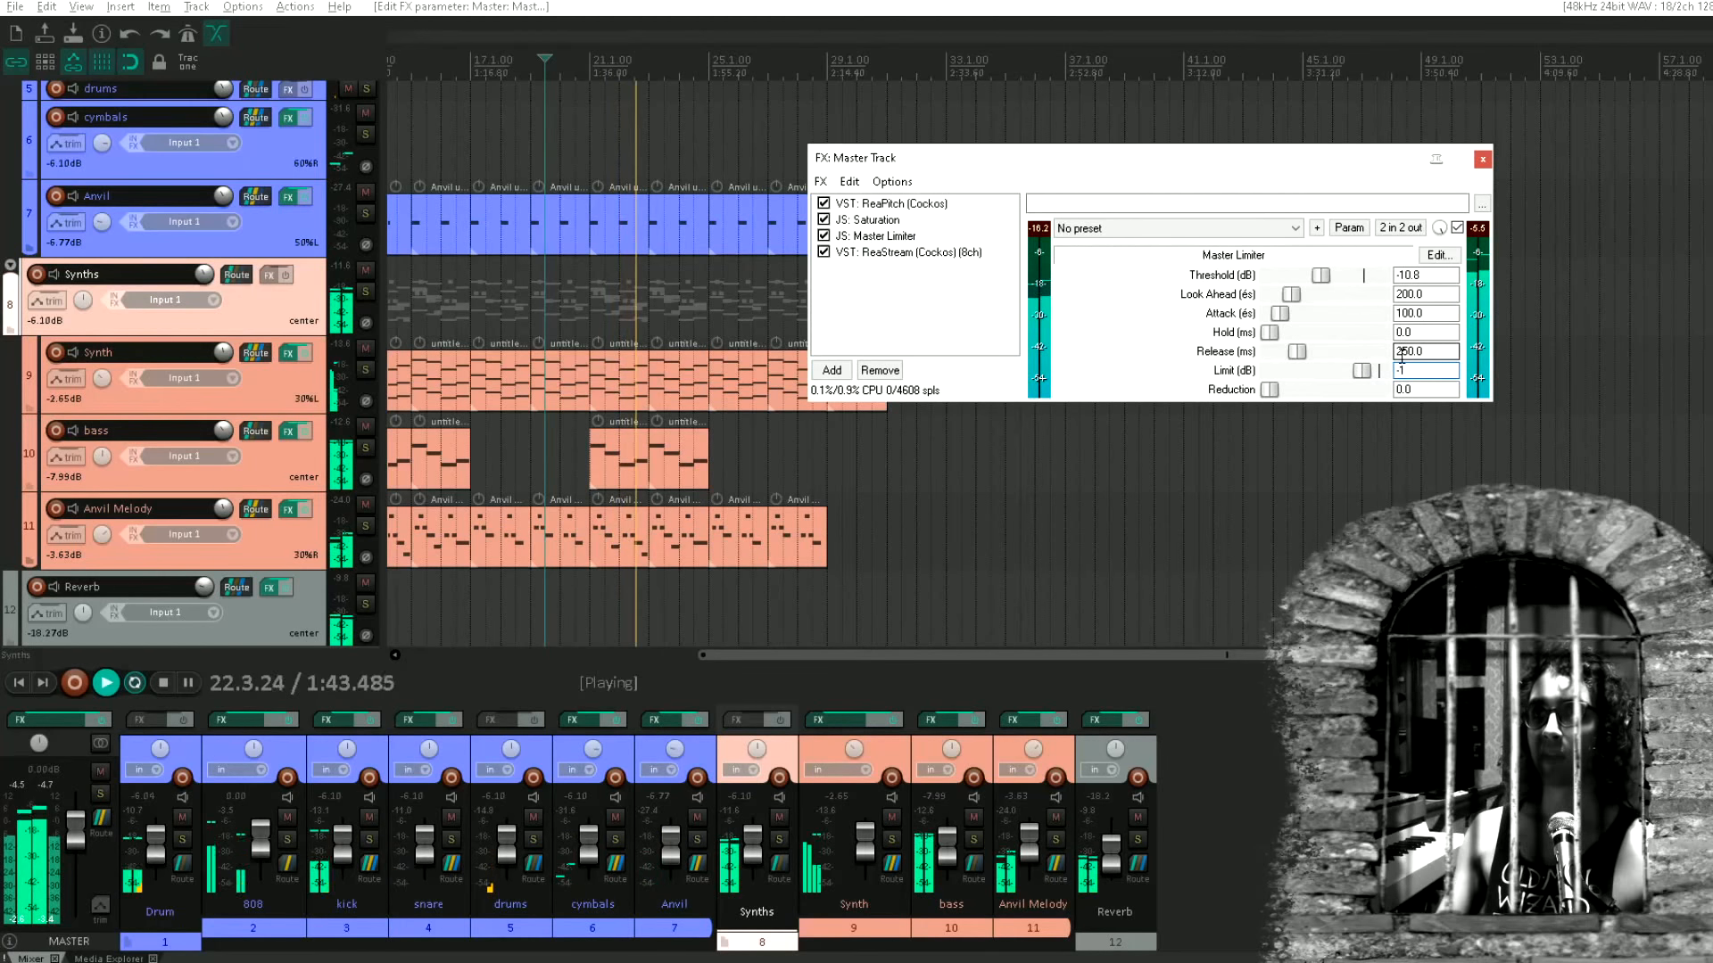
# Lower the Master Limiter's threshold to -15.6 dB and listen to the arrangement through to bar 29
pyautogui.moveTo(1325, 278); pyautogui.dragTo(1292, 276)
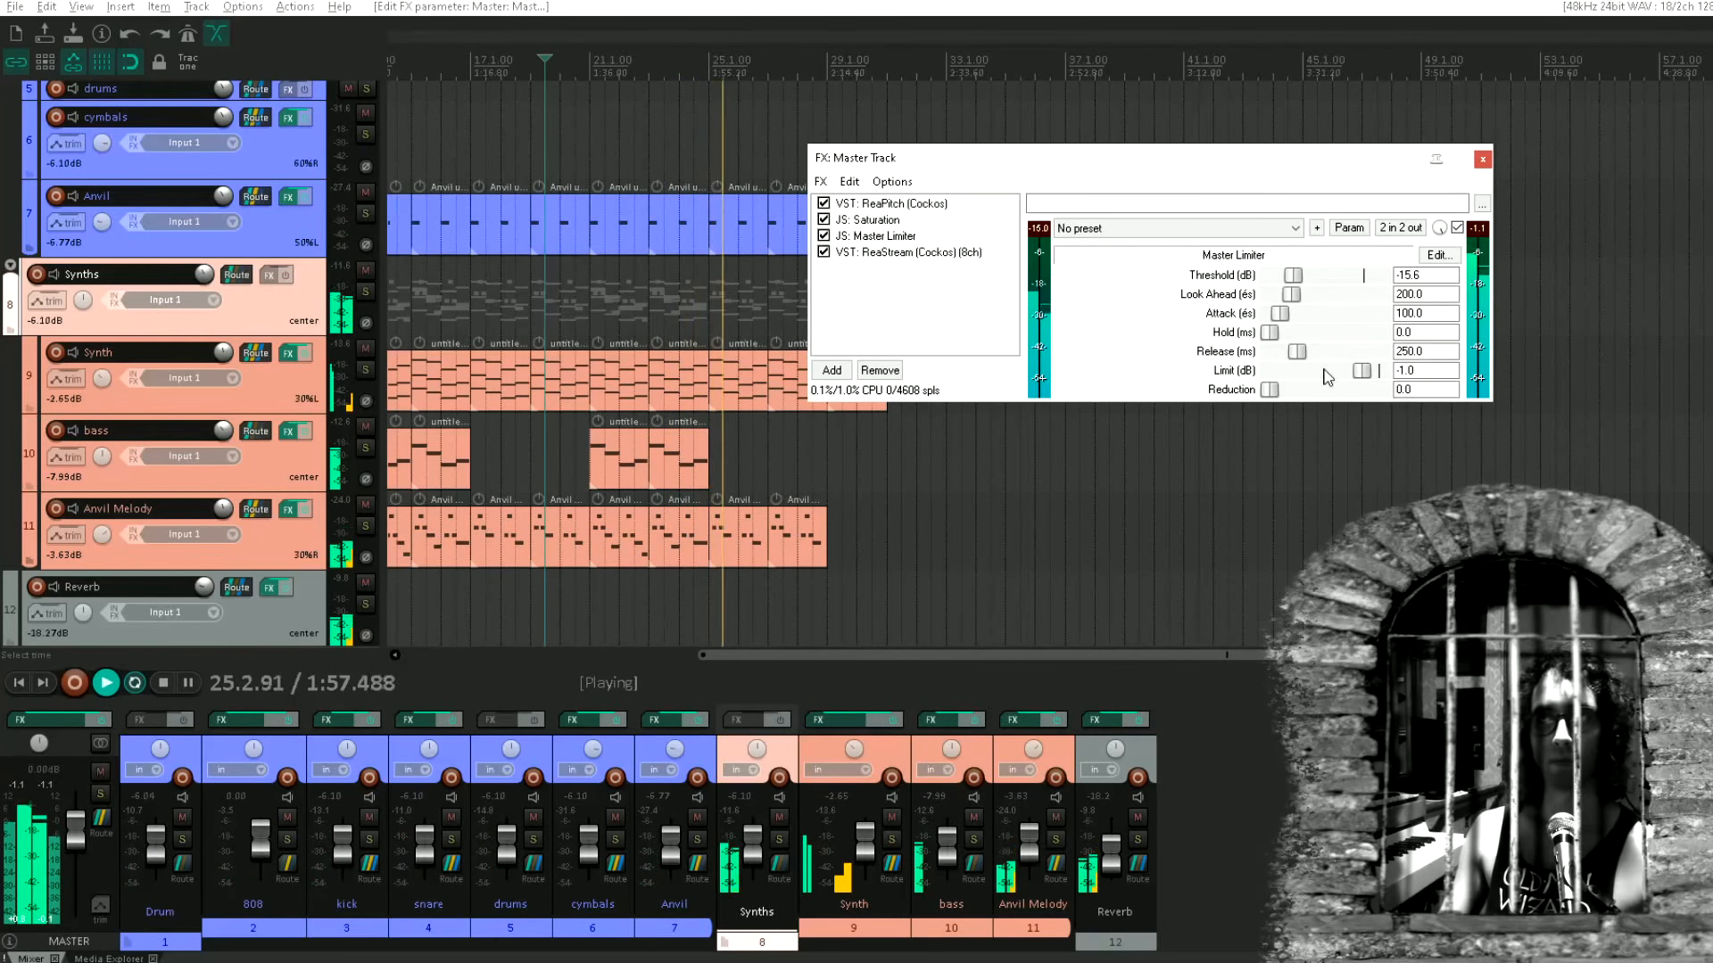
pyautogui.click(1481, 160)
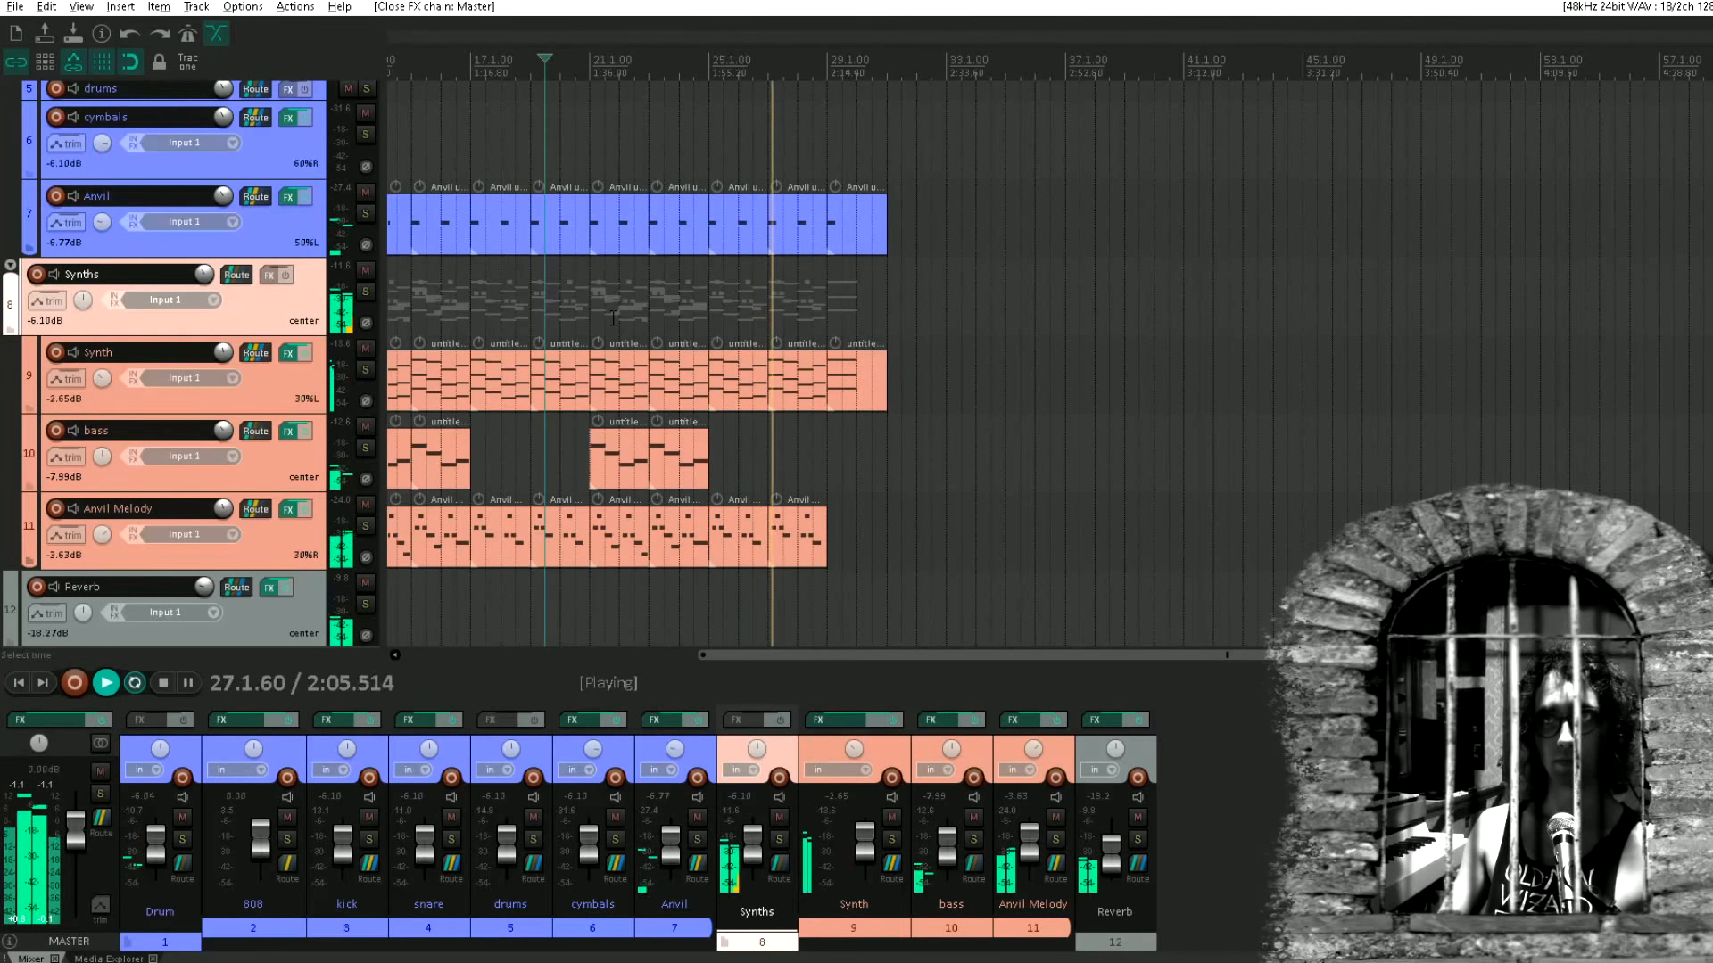
pyautogui.moveTo(613, 319); pyautogui.dragTo(1220, 294)
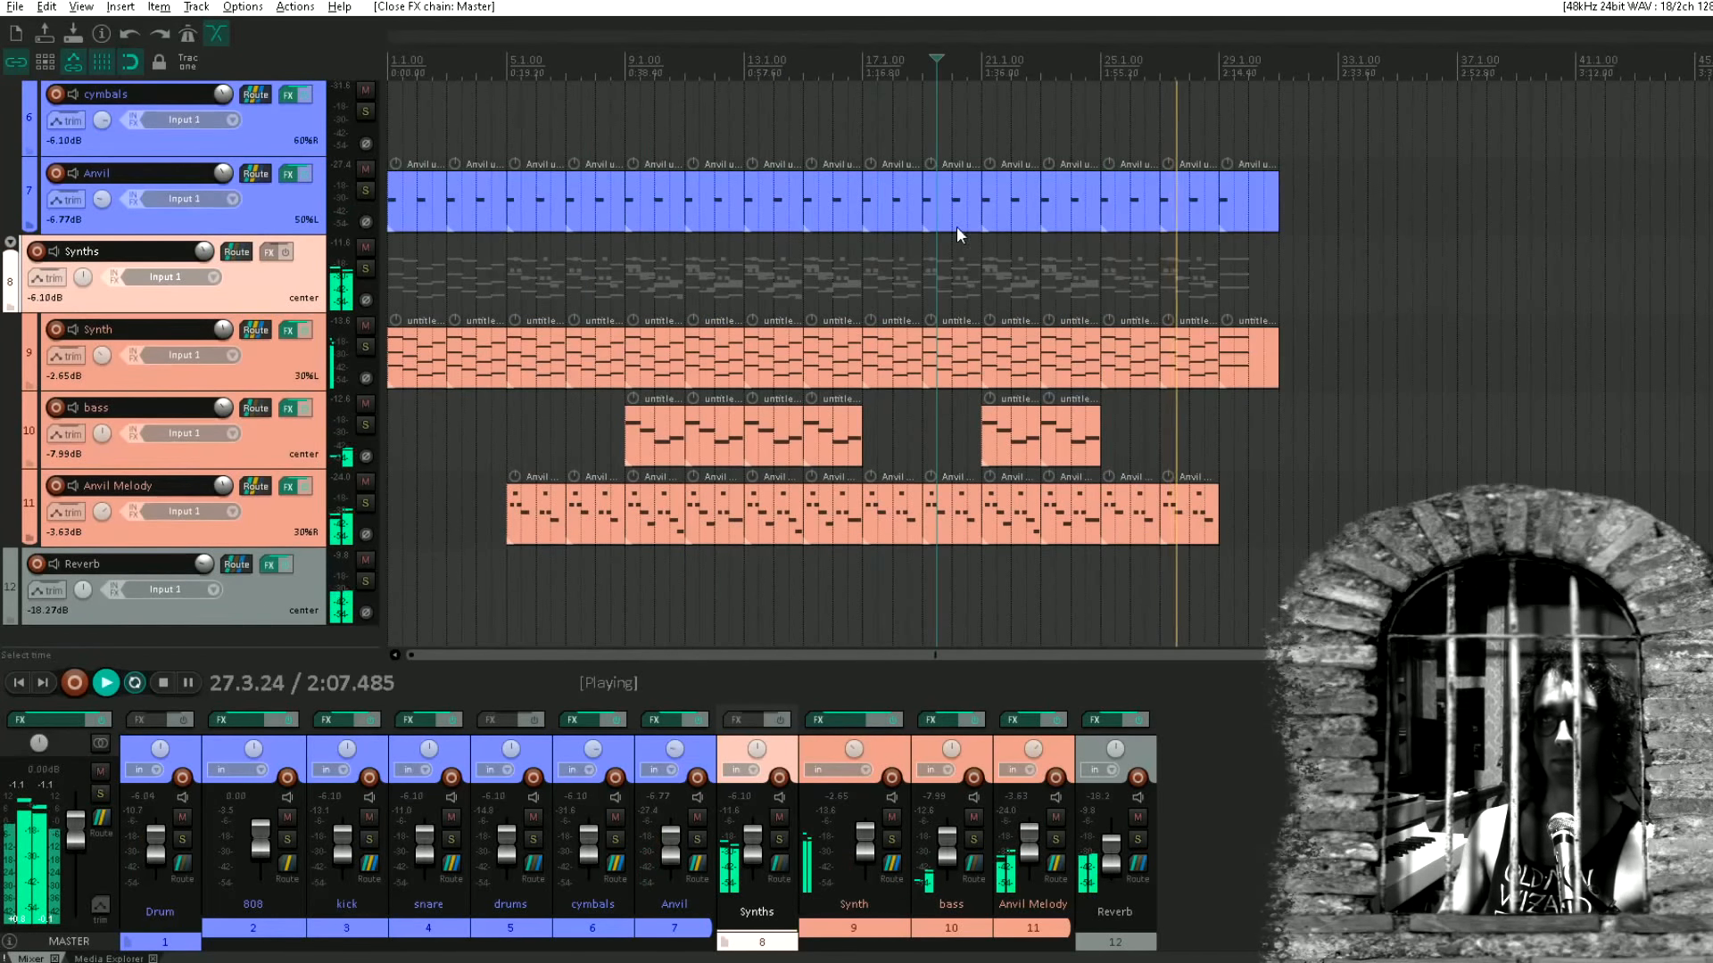
pyautogui.moveTo(960, 236); pyautogui.dragTo(1122, 253)
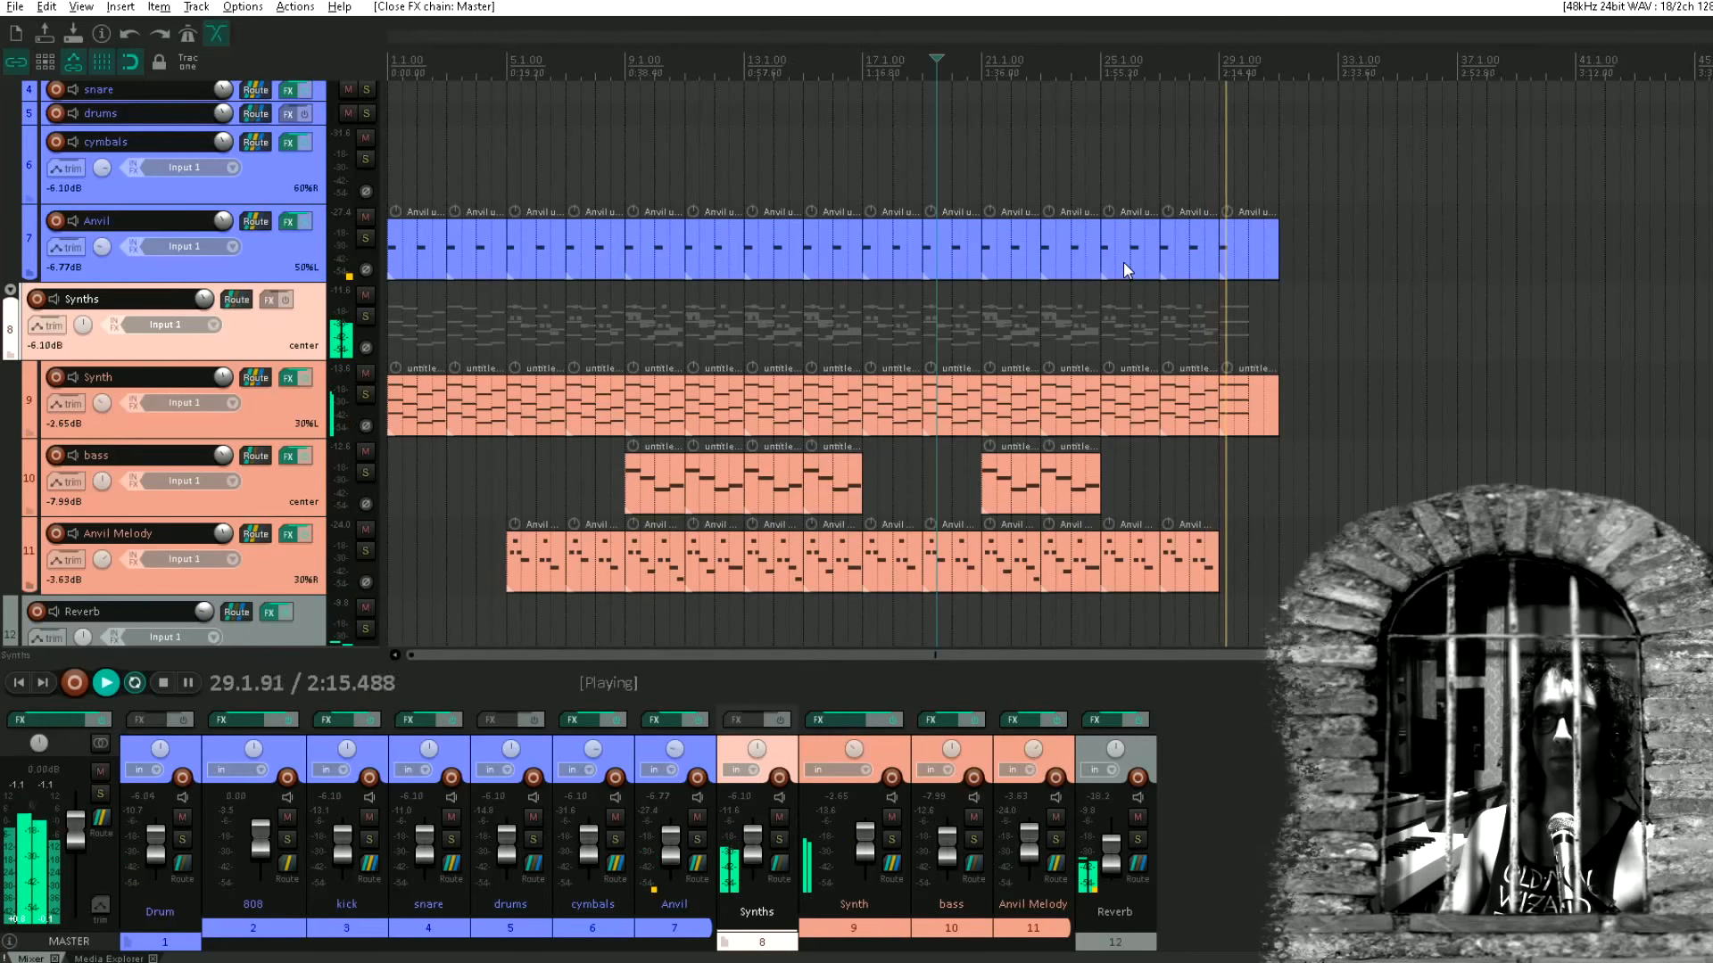
pyautogui.press('space')
# Delete the highest note of the chord in the final Synth item and play the ending from bar 28.3
pyautogui.doubleClick(1258, 410)
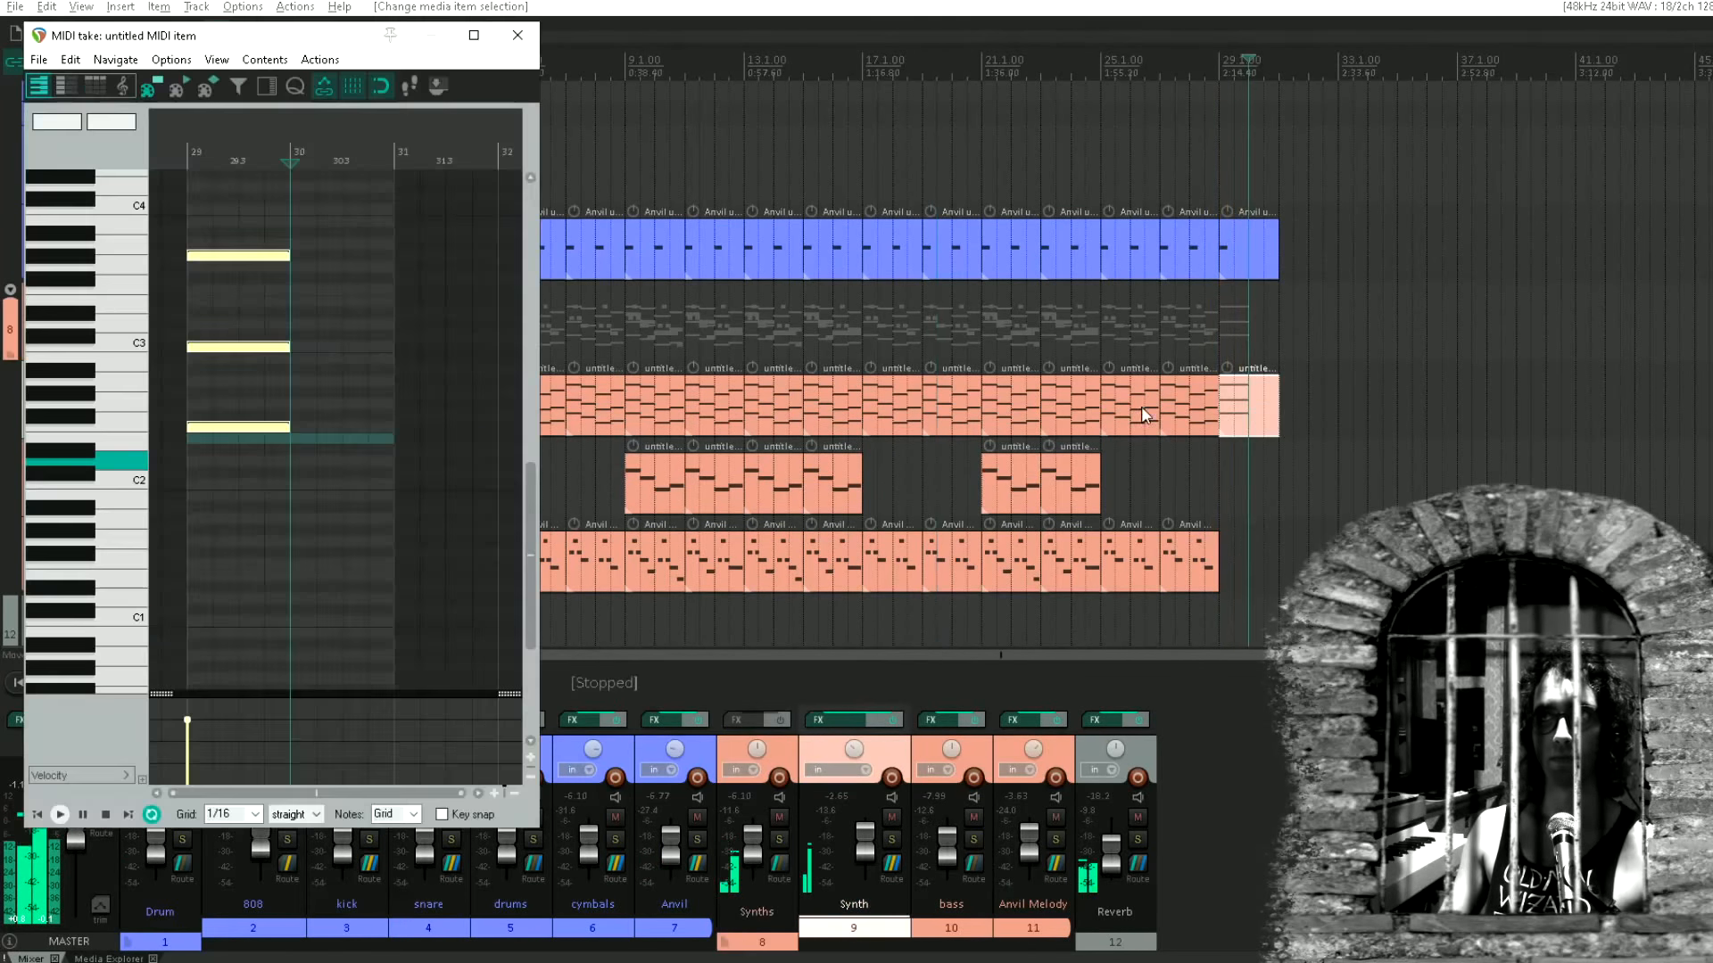
pyautogui.moveTo(278, 221); pyautogui.dragTo(259, 281)
pyautogui.press('Delete')
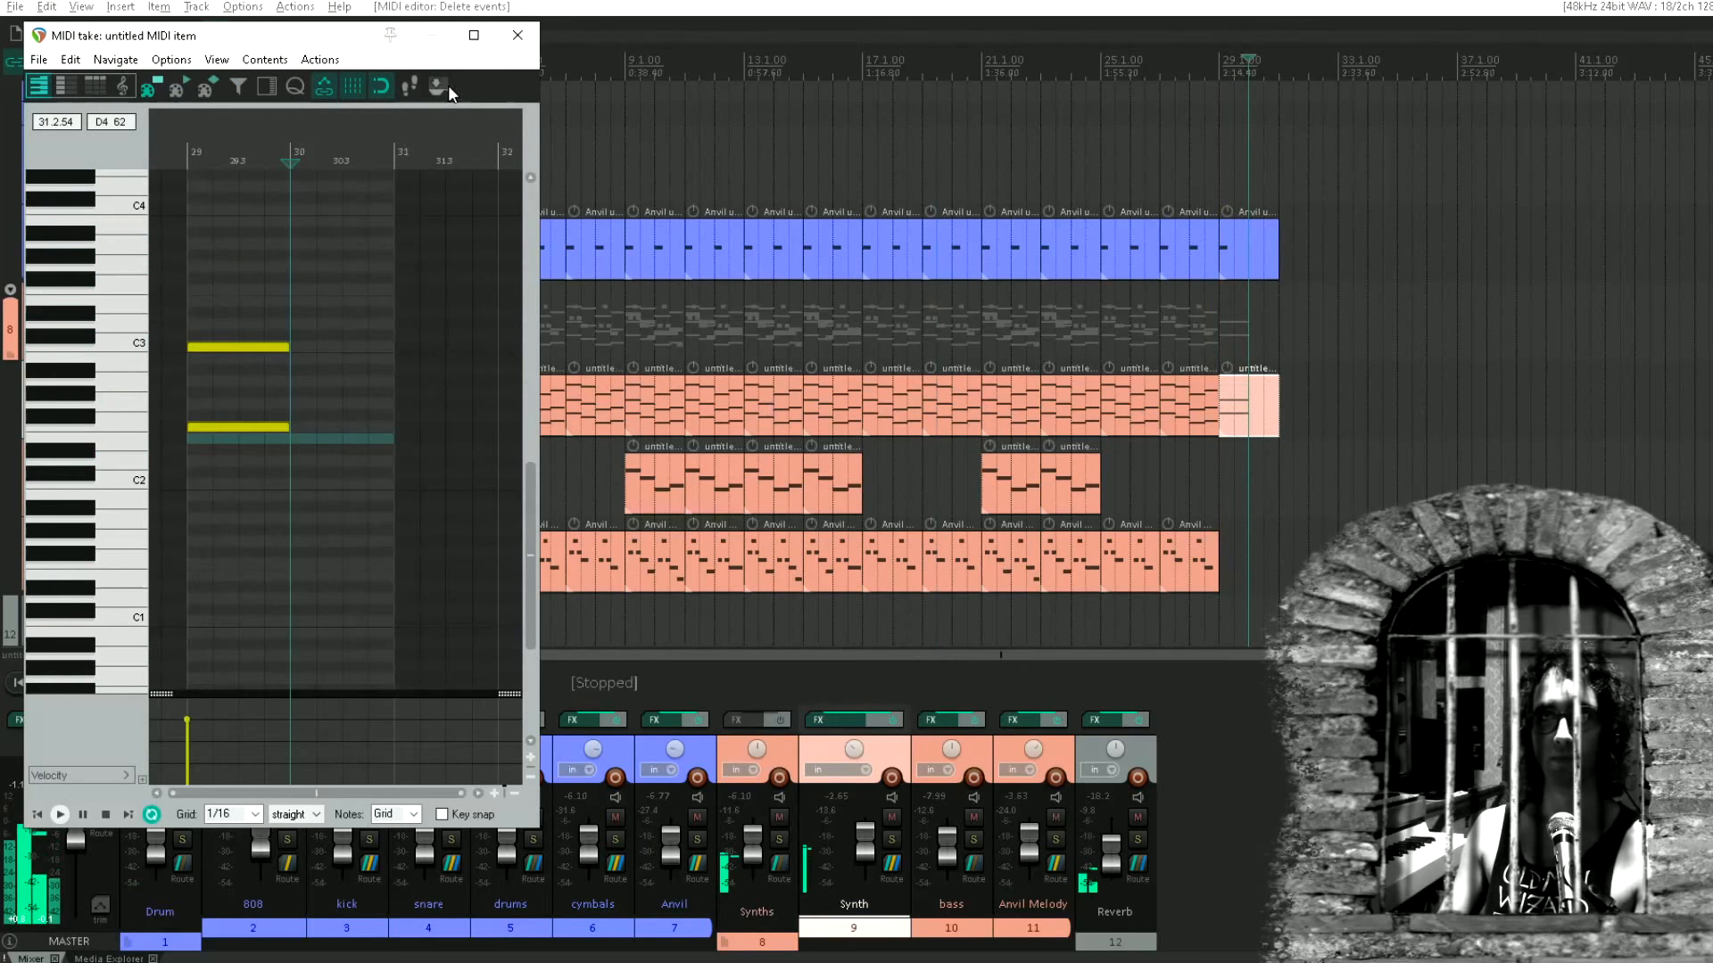
pyautogui.click(517, 36)
pyautogui.click(1215, 327)
pyautogui.press('space')
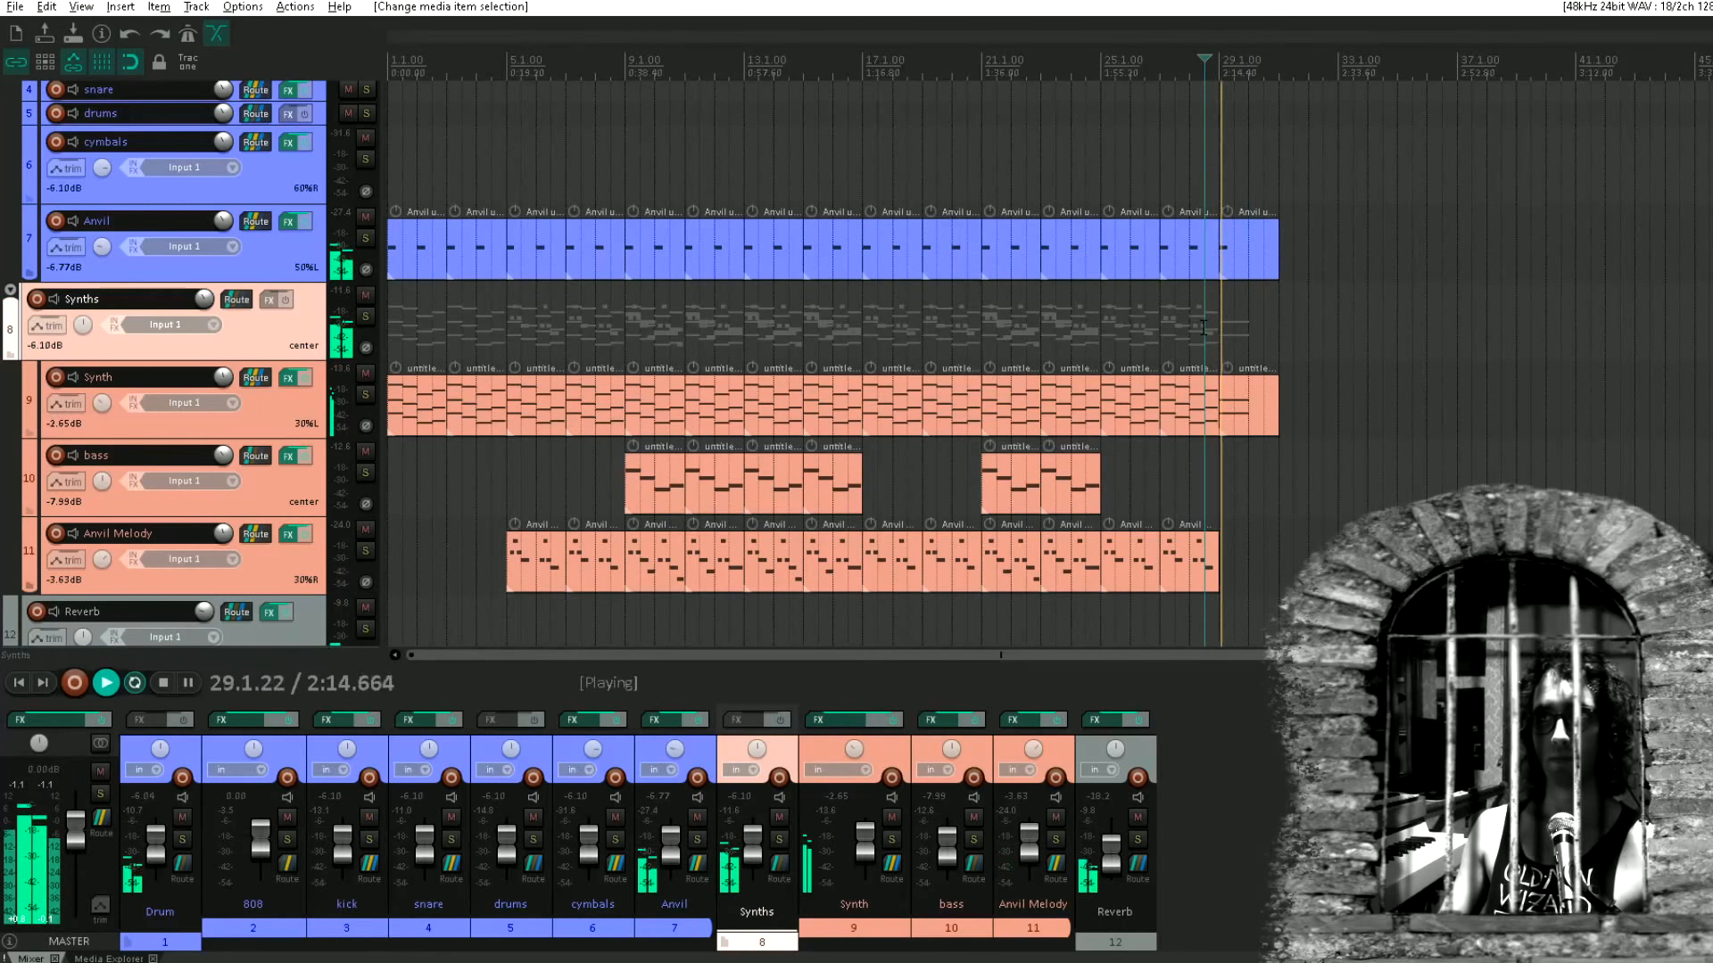
pyautogui.press('space')
# Set the Synth track's ping-pong delay to -5 dB feedback and -15 dB wet output, and play the ending from bar 29
pyautogui.click(289, 380)
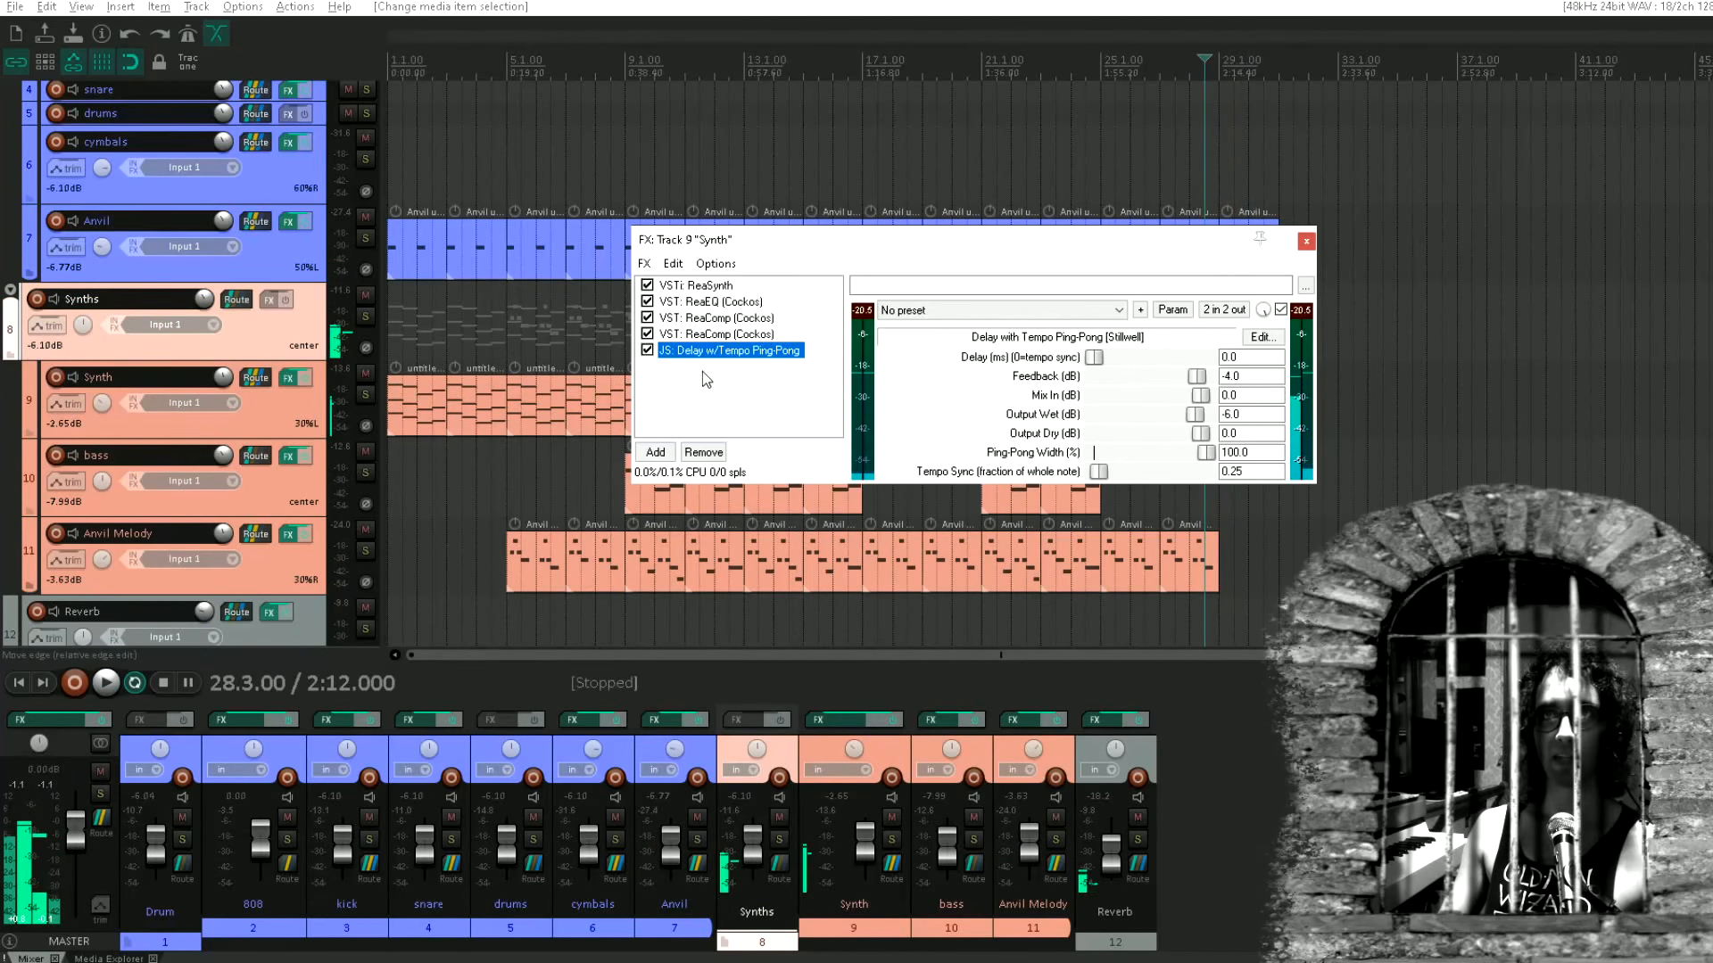
pyautogui.click(1190, 379)
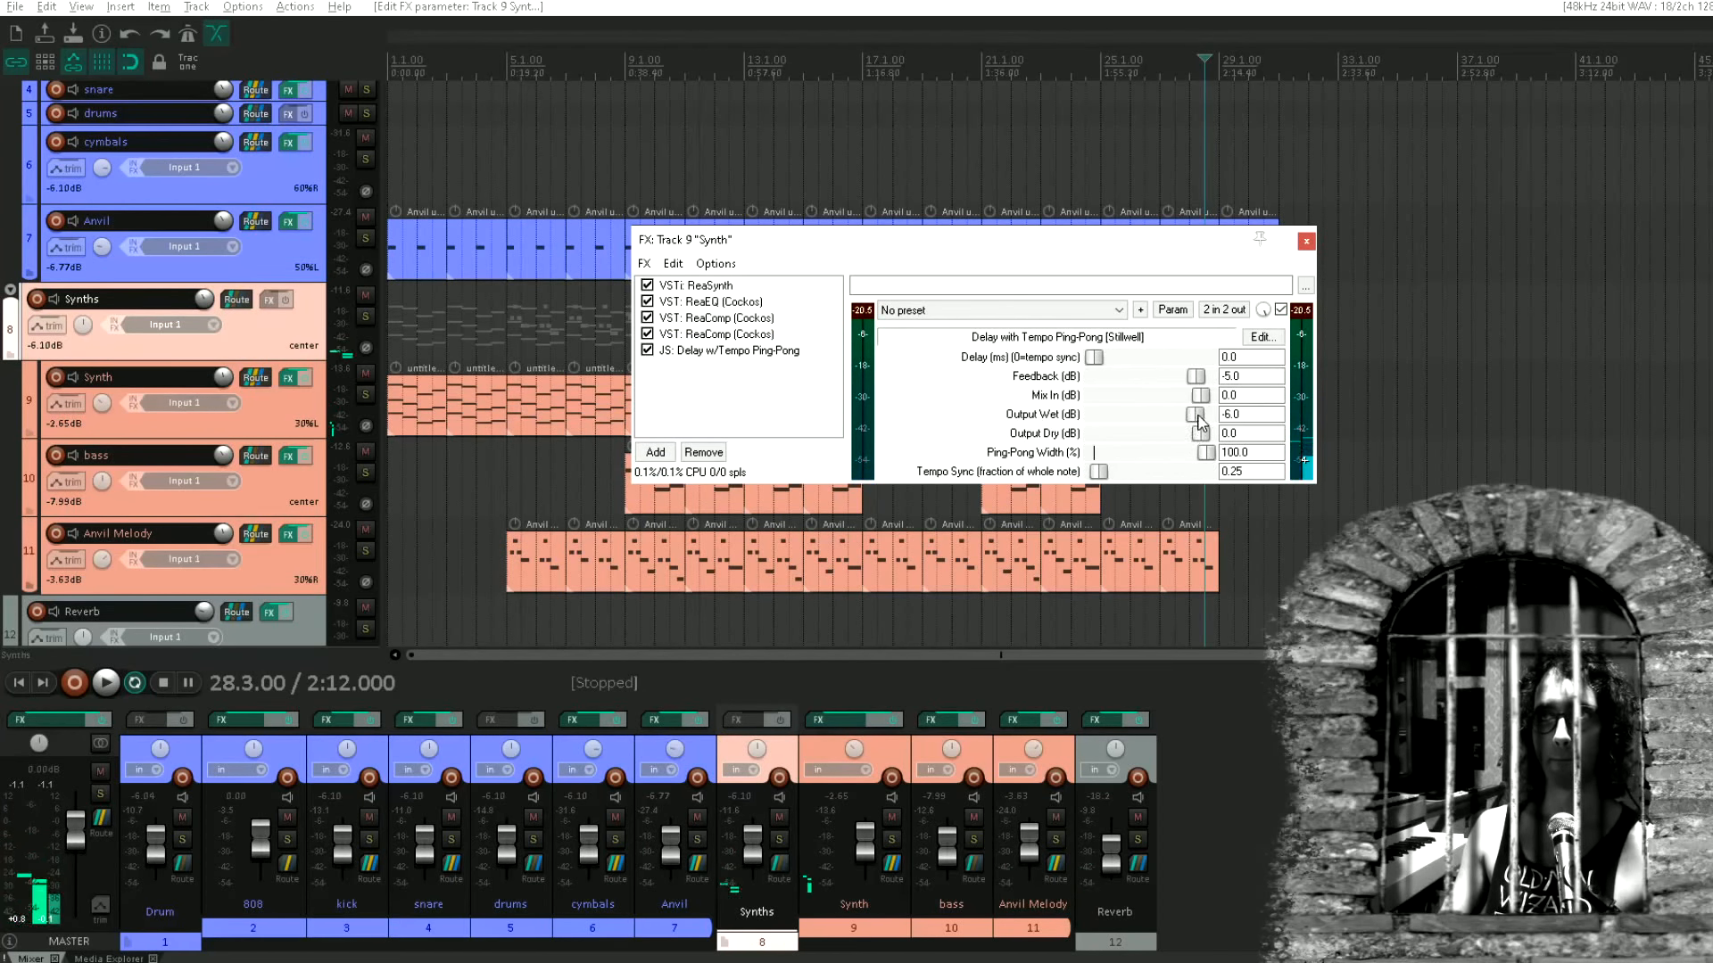
pyautogui.click(1306, 243)
pyautogui.click(1215, 160)
pyautogui.press('space')
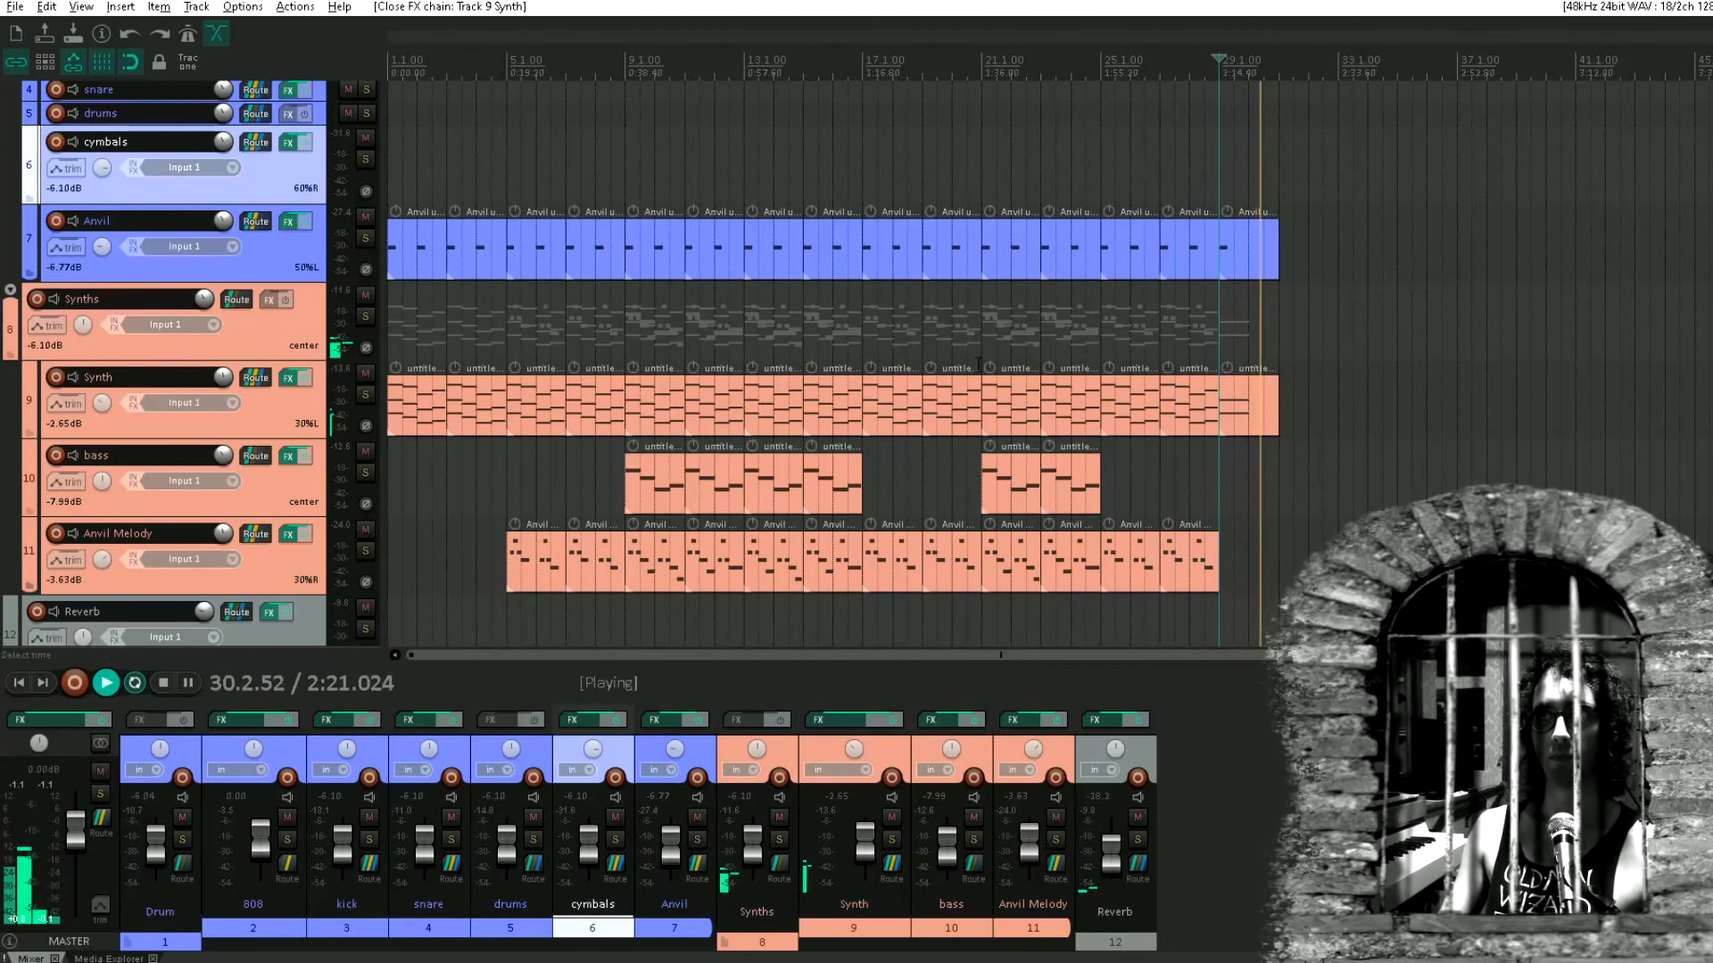
pyautogui.press('space')
# Set the Synth delay's feedback to -12 dB and its wet output to -10 dB, and replay the ending from bar 29
pyautogui.click(288, 378)
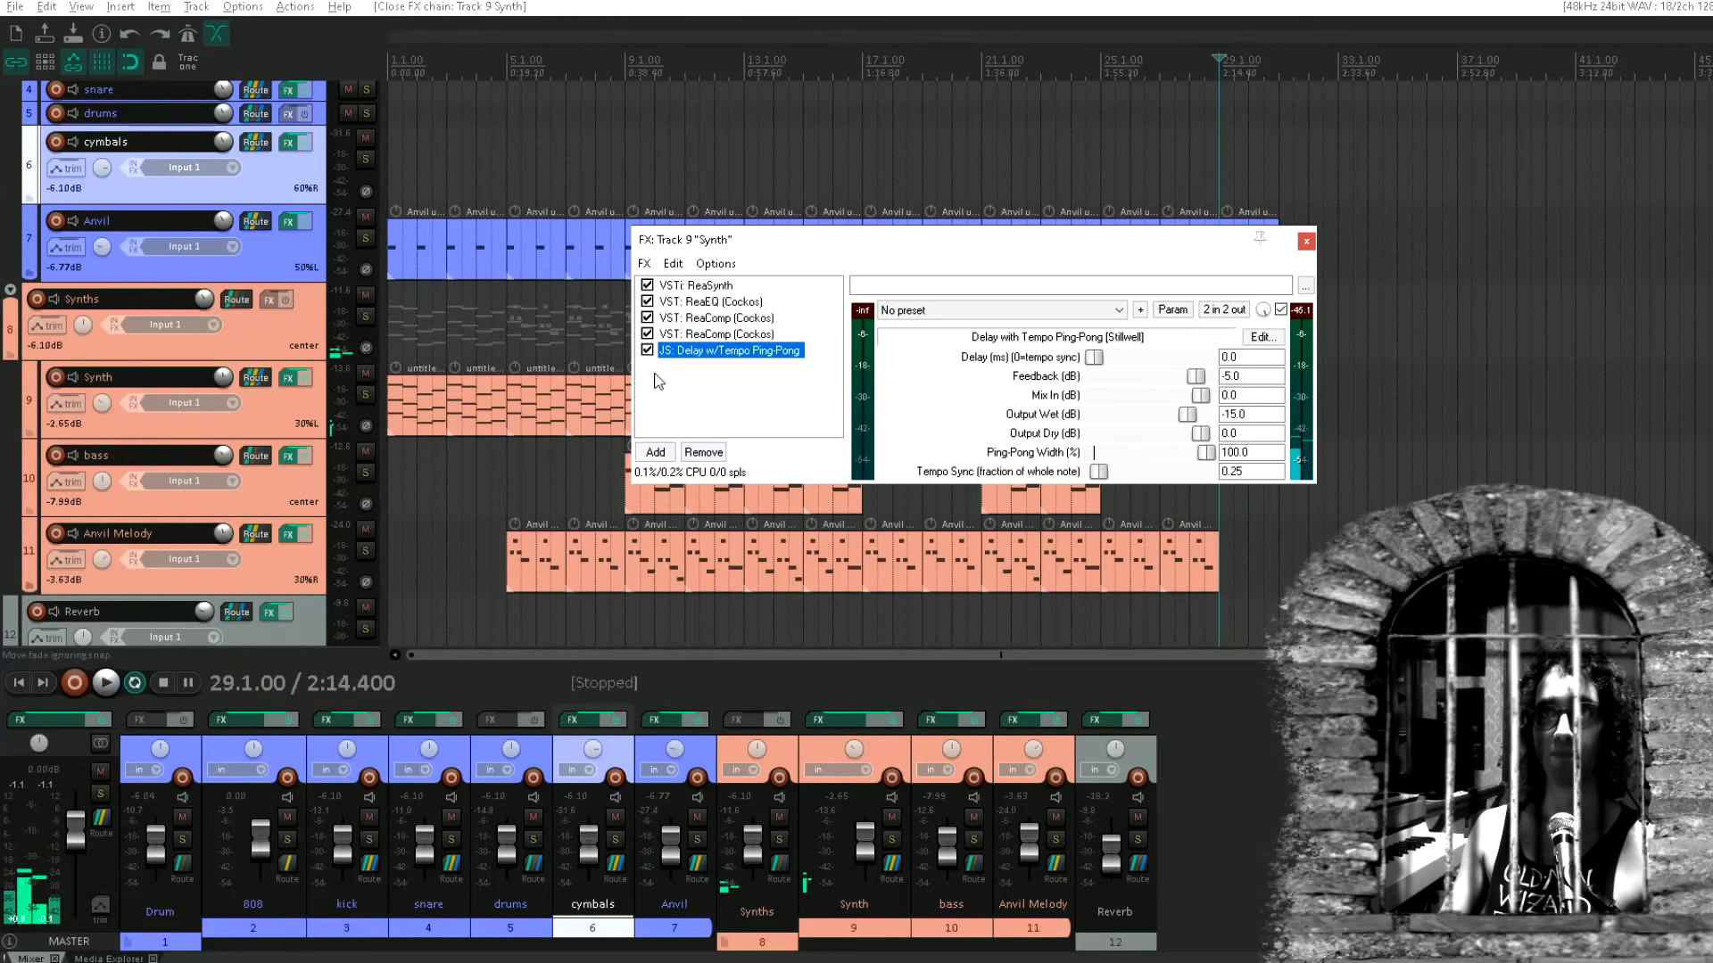
pyautogui.moveTo(1196, 378); pyautogui.dragTo(1186, 378)
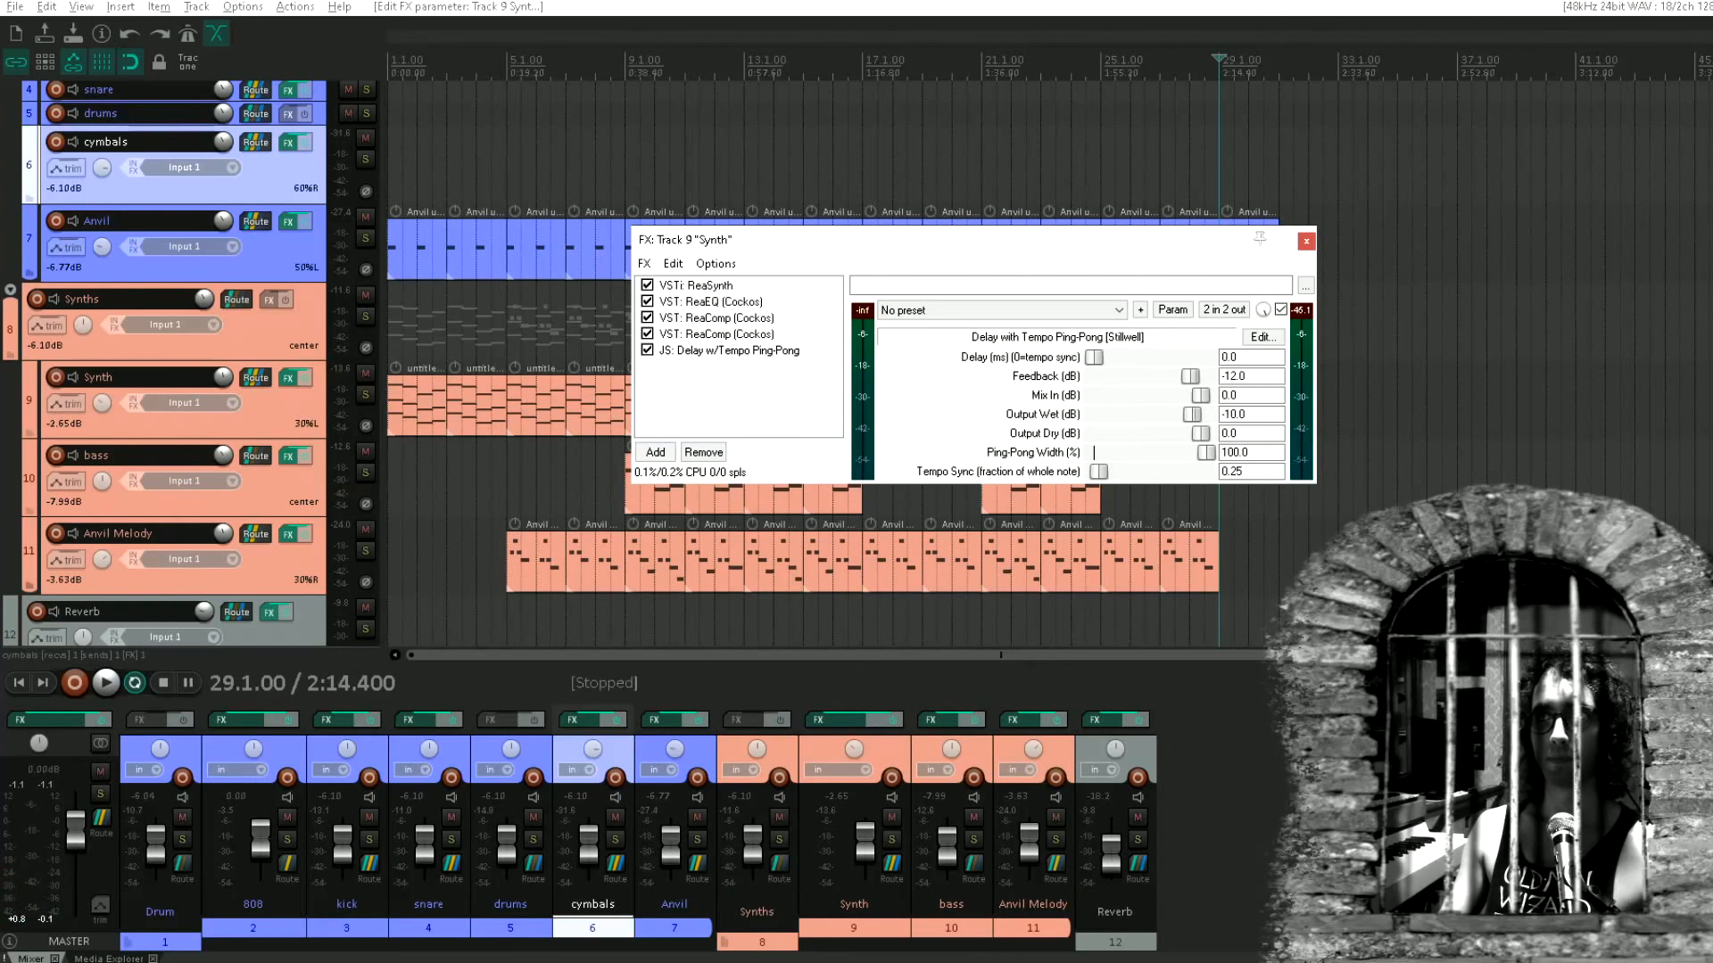
pyautogui.click(1306, 242)
pyautogui.press('space')
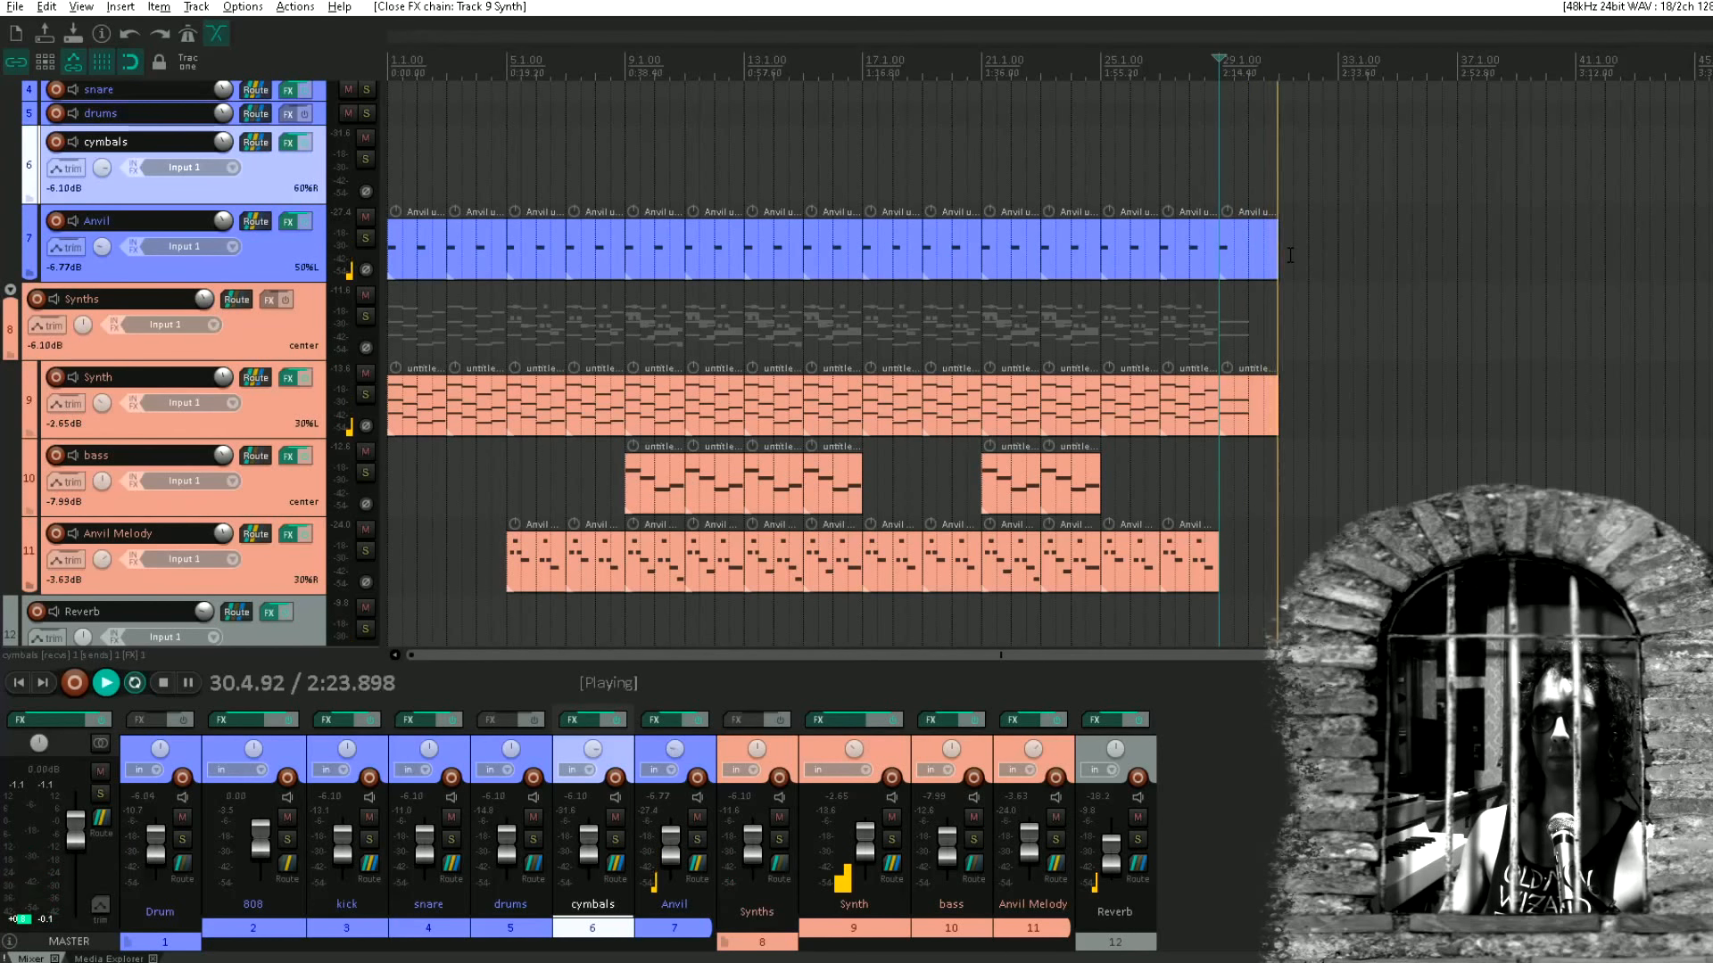
pyautogui.press('space')
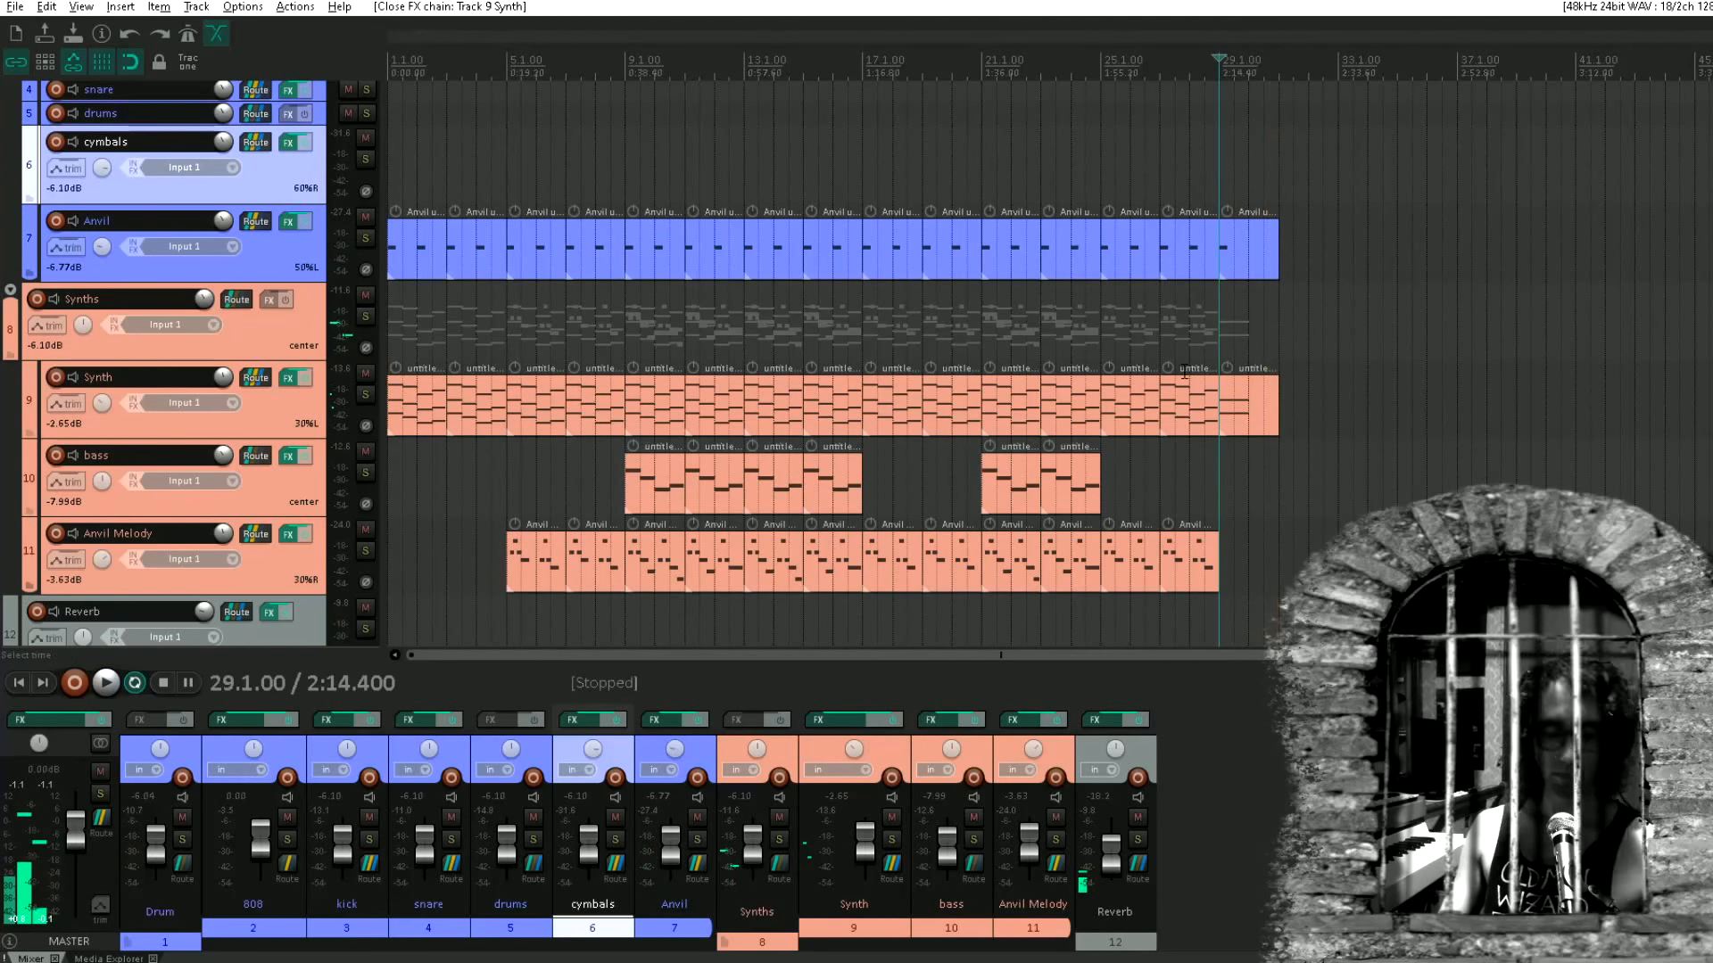